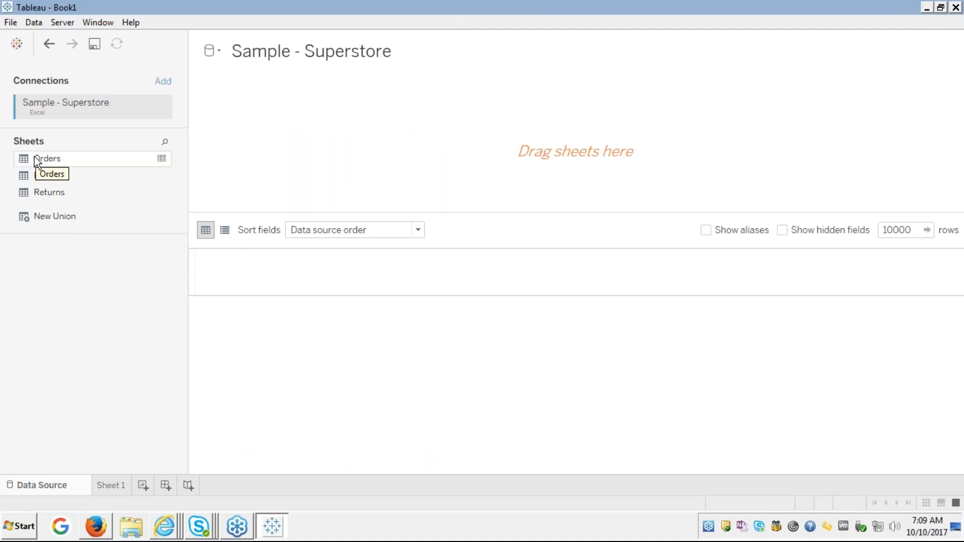
Add the Orders sheet to the Sample - Superstore data source and open the Sheet 1 worksheet.
left_click_drag(34, 156, 356, 156)
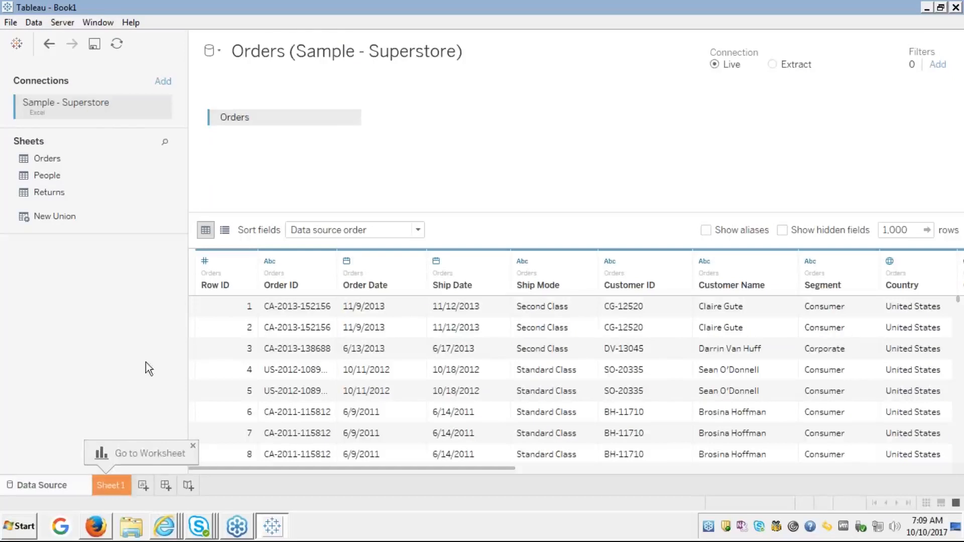
left_click(116, 490)
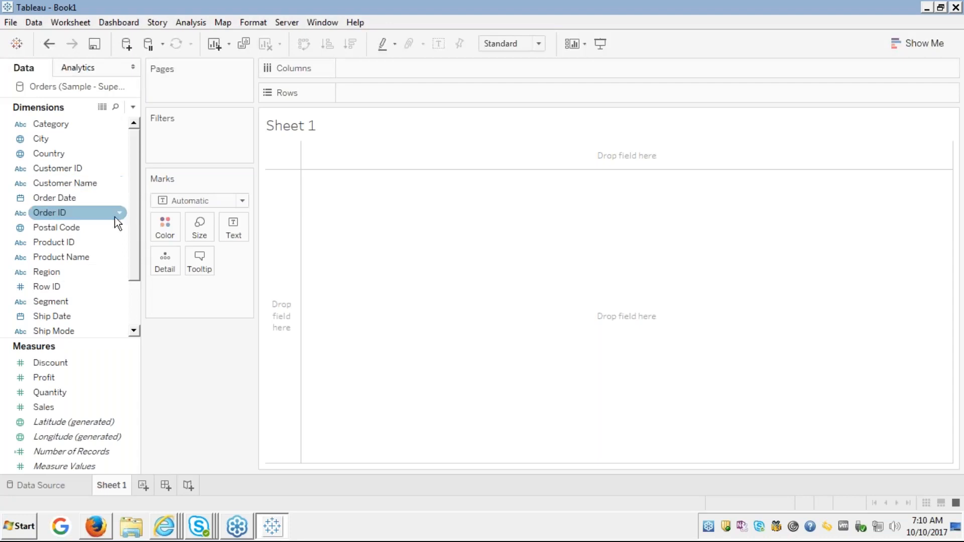
Build a horizontal bar chart of Sales by Sub-Category using Show Me.
left_click(47, 254)
key("s")
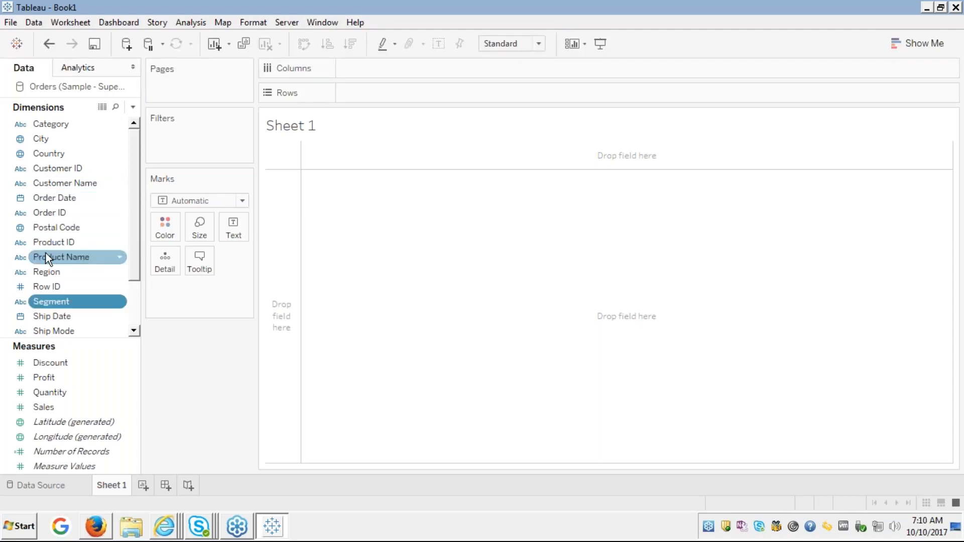
key("s")
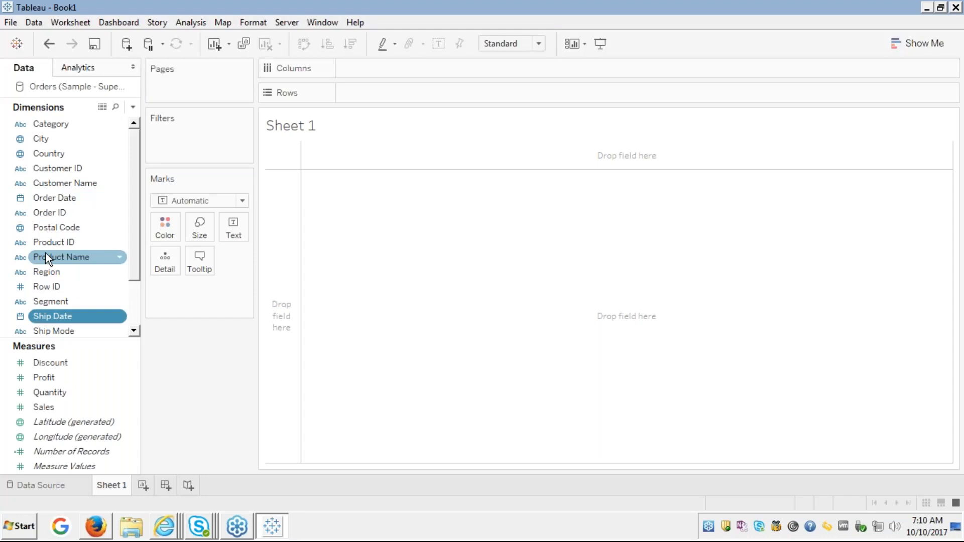
key("Down")
key("Down")
key("Down")
key("Down")
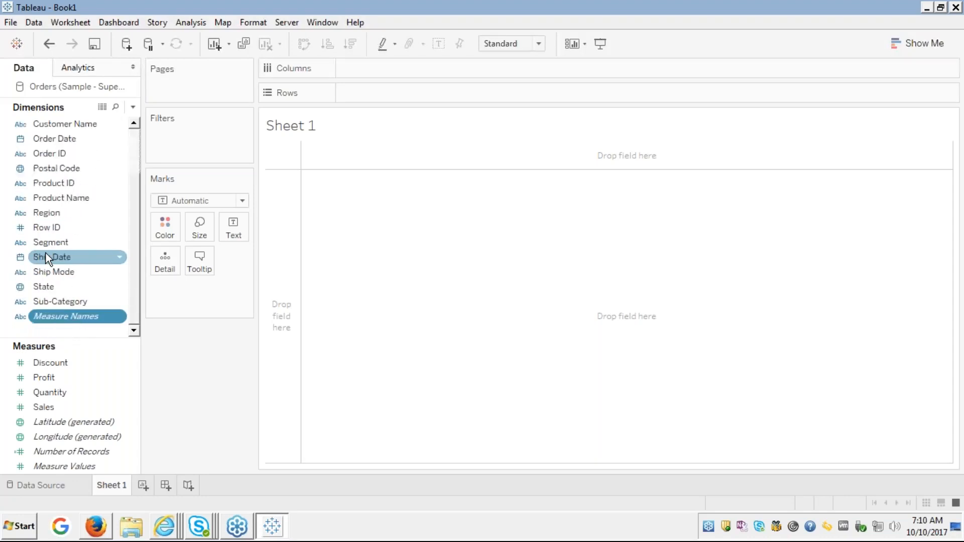
key("Up")
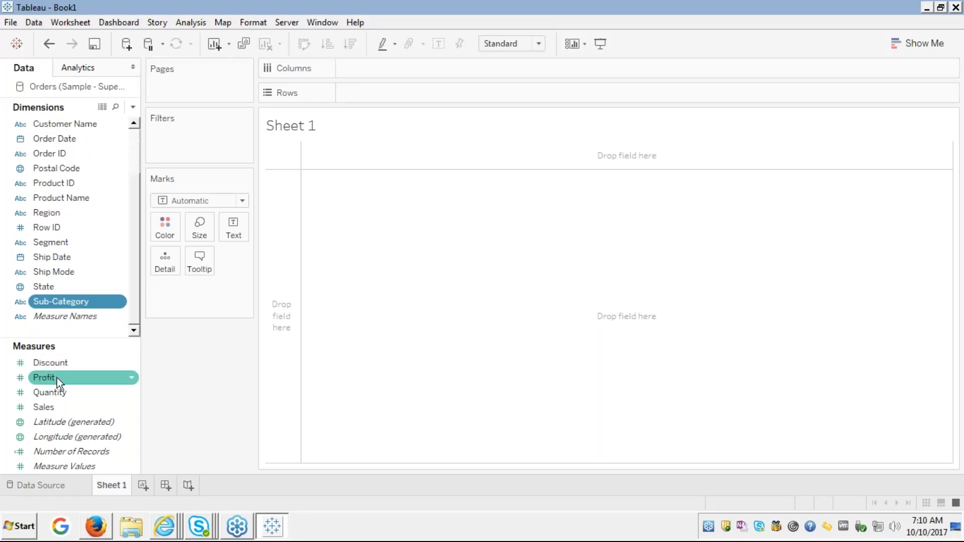
left_click(43, 405)
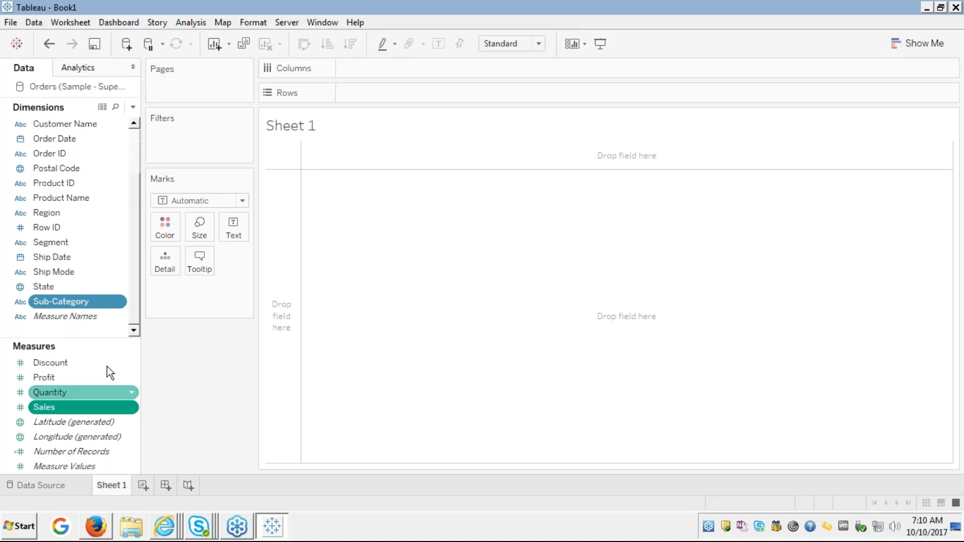
left_click(914, 43)
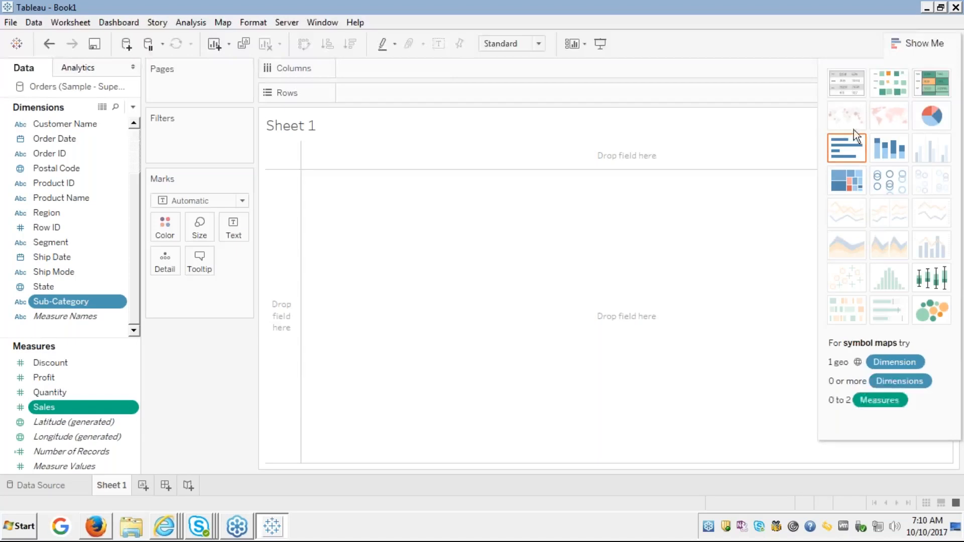
left_click(843, 150)
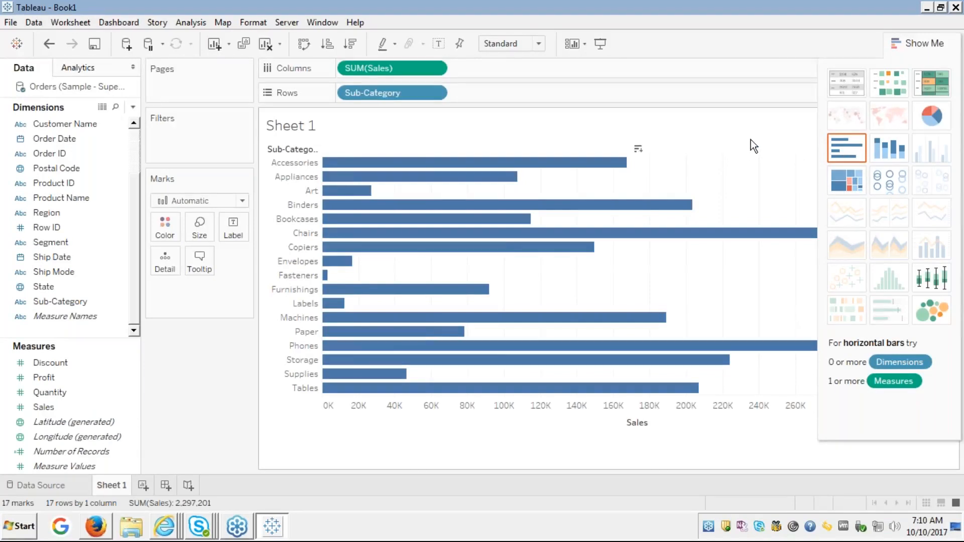
left_click(907, 40)
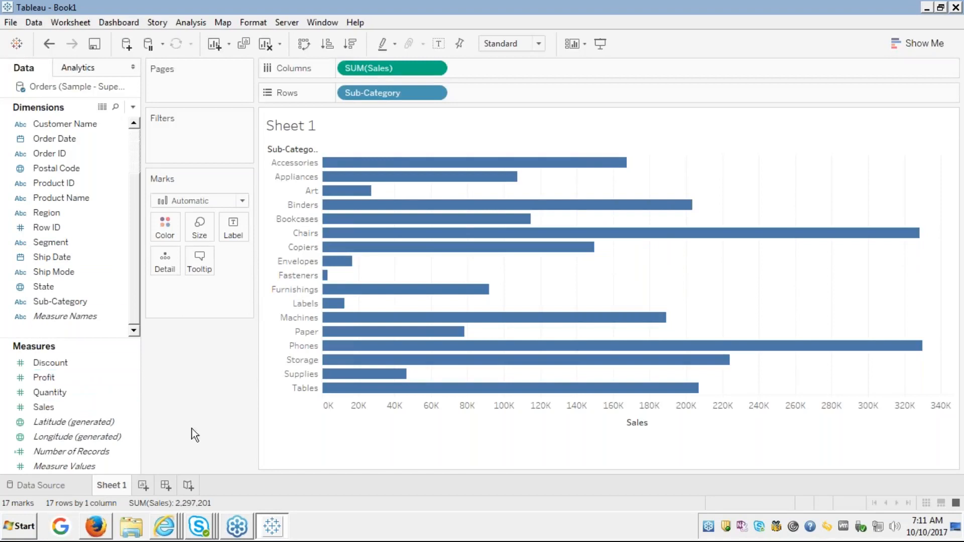
Cycle the sub-category sort by sales through descending, ascending and cleared, using the sort control in the chart header.
mouse_move(359, 324)
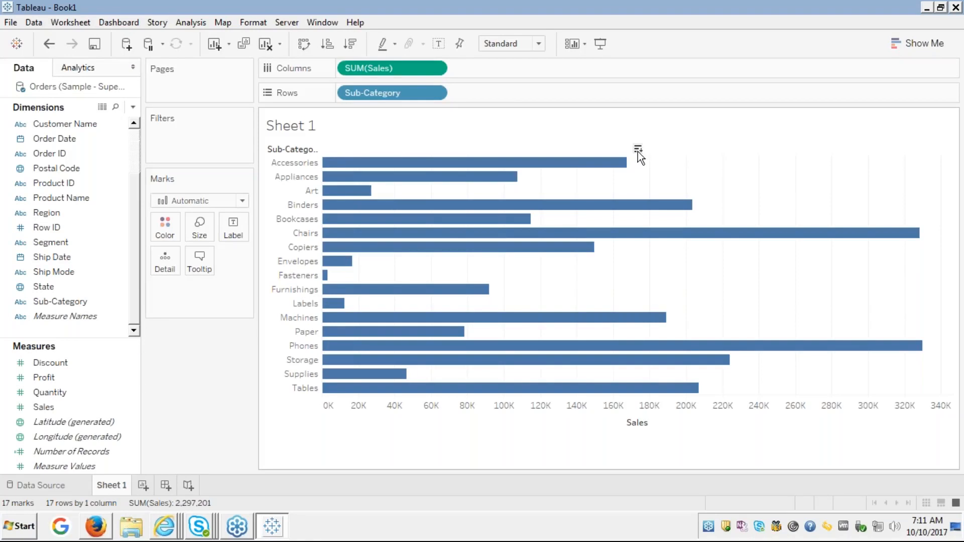
mouse_move(551, 164)
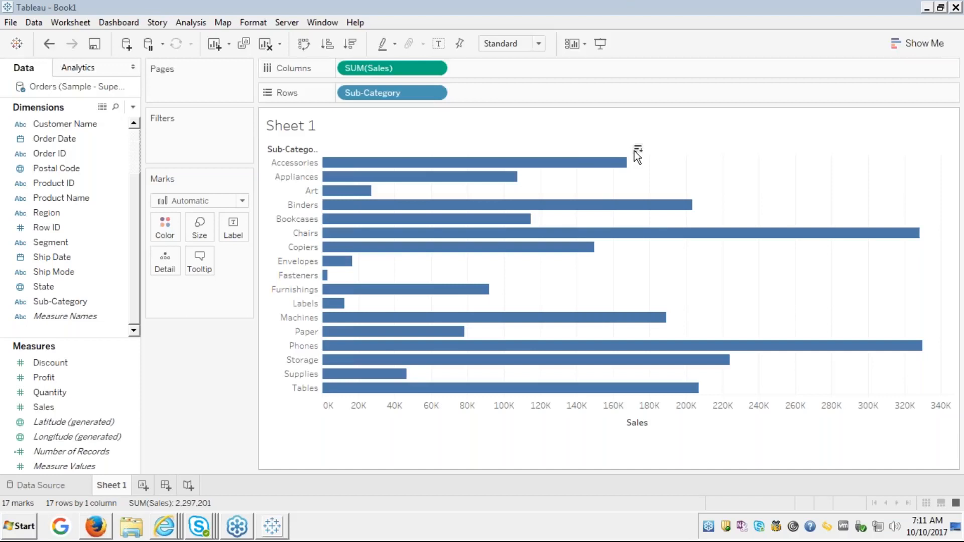
left_click(638, 149)
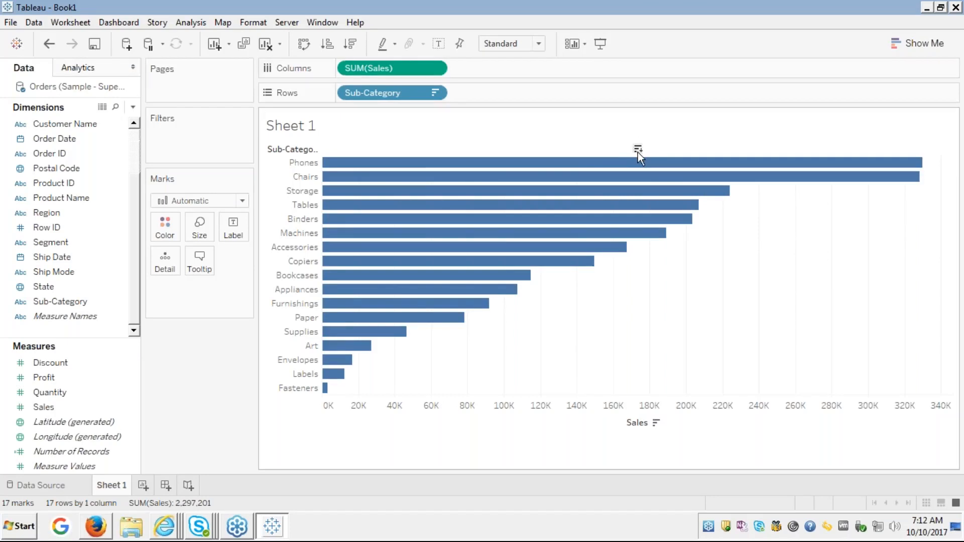
left_click(637, 149)
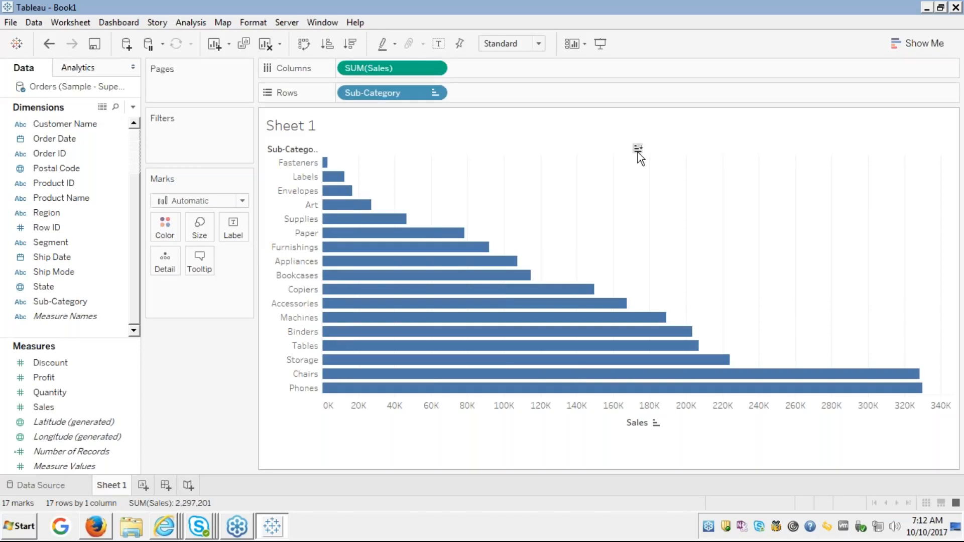
left_click(638, 151)
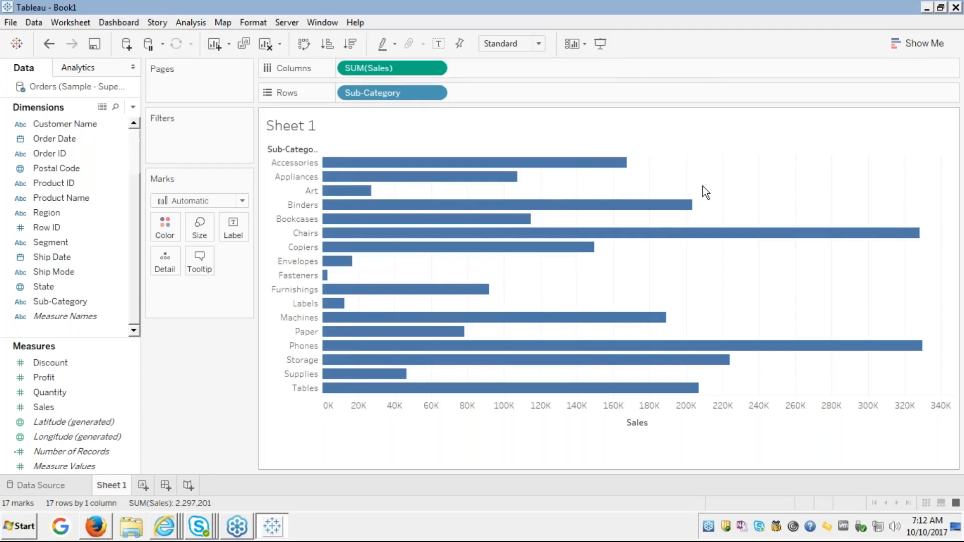
Sort the sub-category bars by sales in descending order from the Sales axis, trying the ascending order as well.
mouse_move(637, 152)
mouse_move(655, 422)
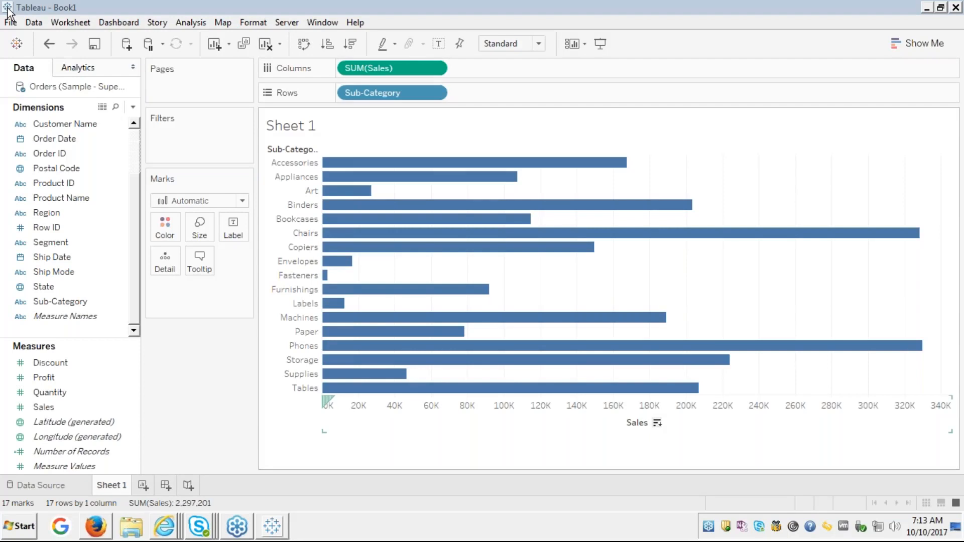
left_click(660, 425)
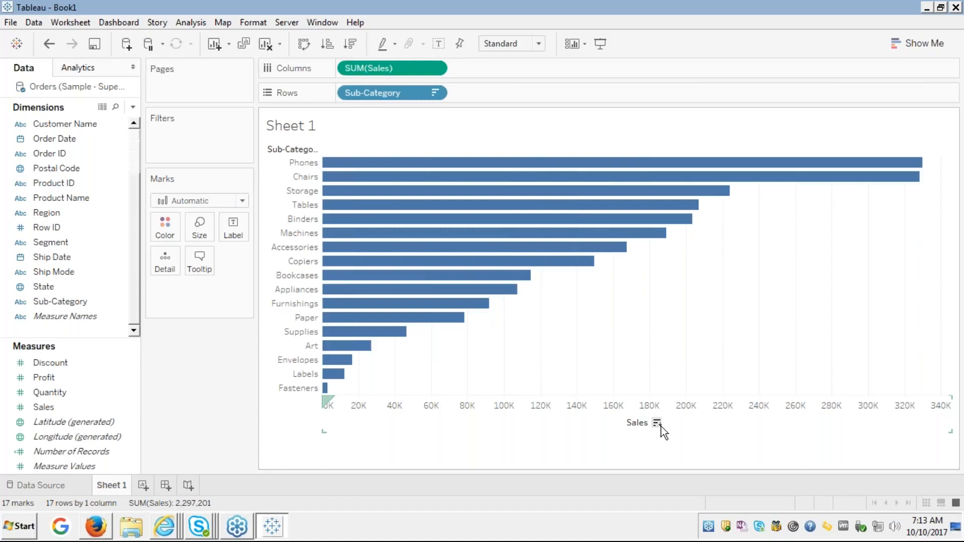
left_click(657, 423)
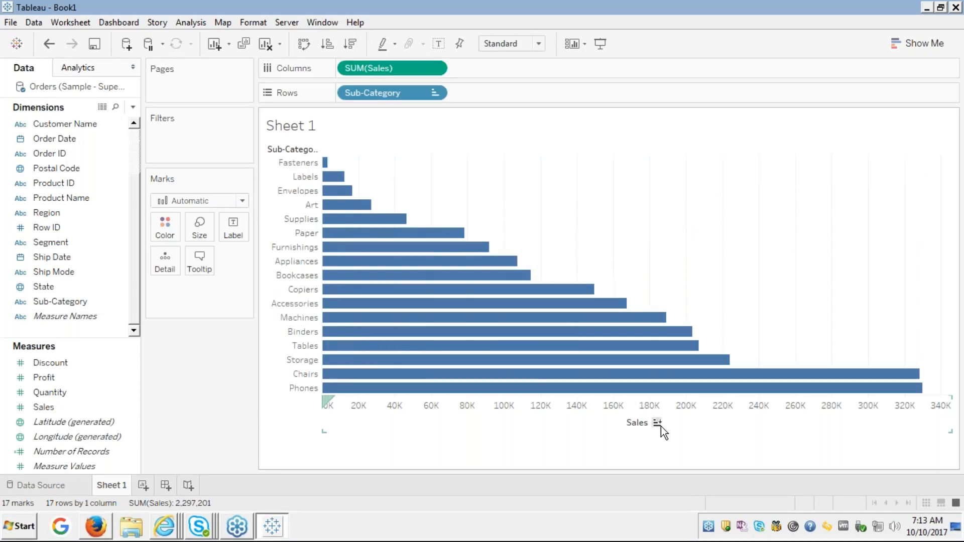
left_click(660, 426)
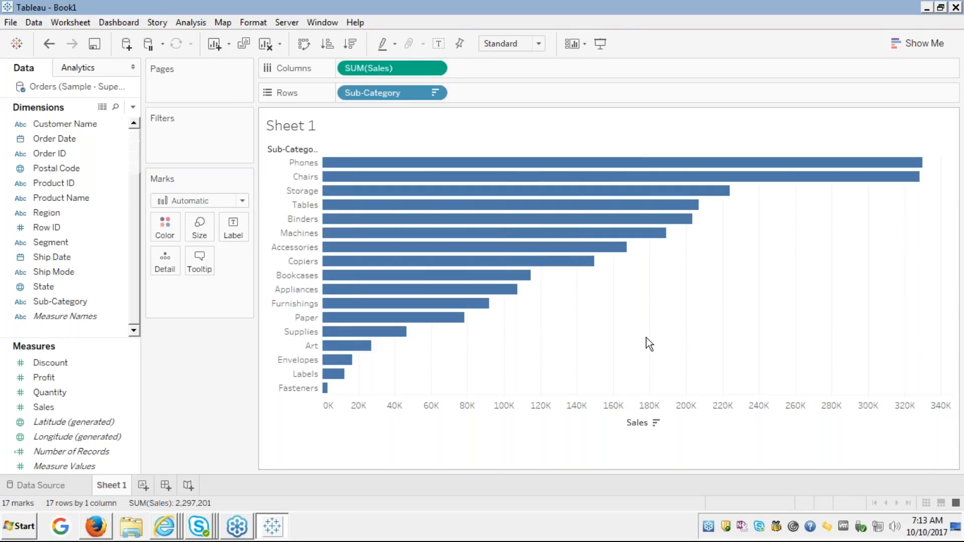
Place Category ahead of Sub-Category on Rows and color the bars by Category.
left_click(41, 214)
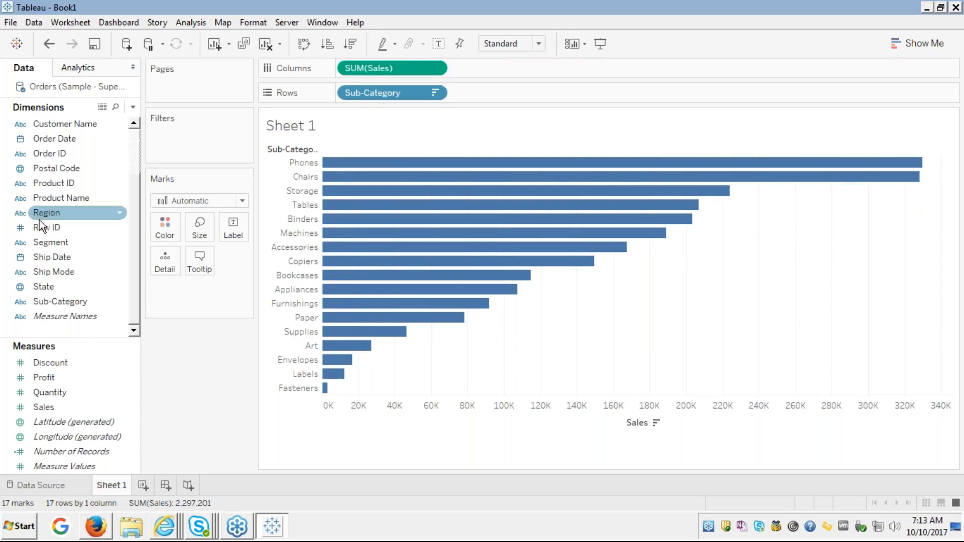
left_click(20, 200)
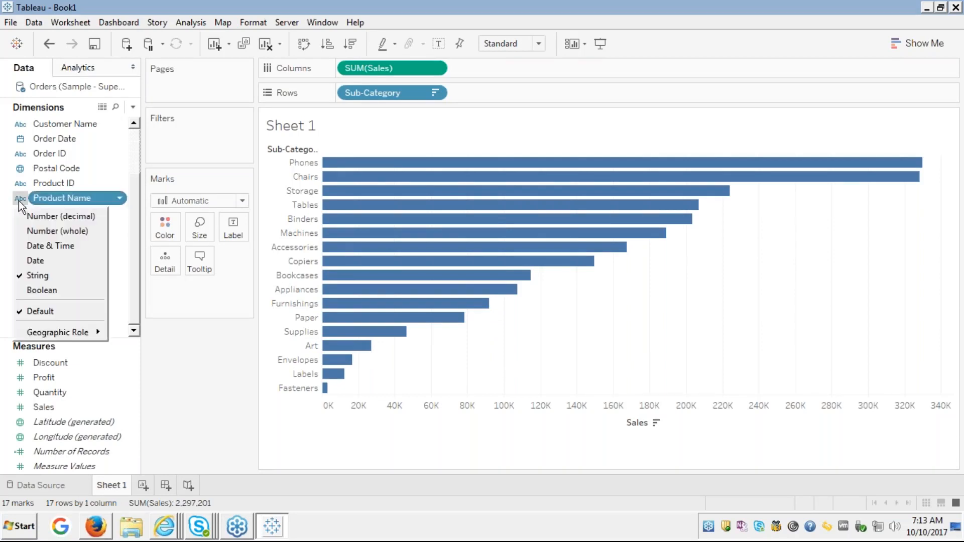
left_click(47, 167)
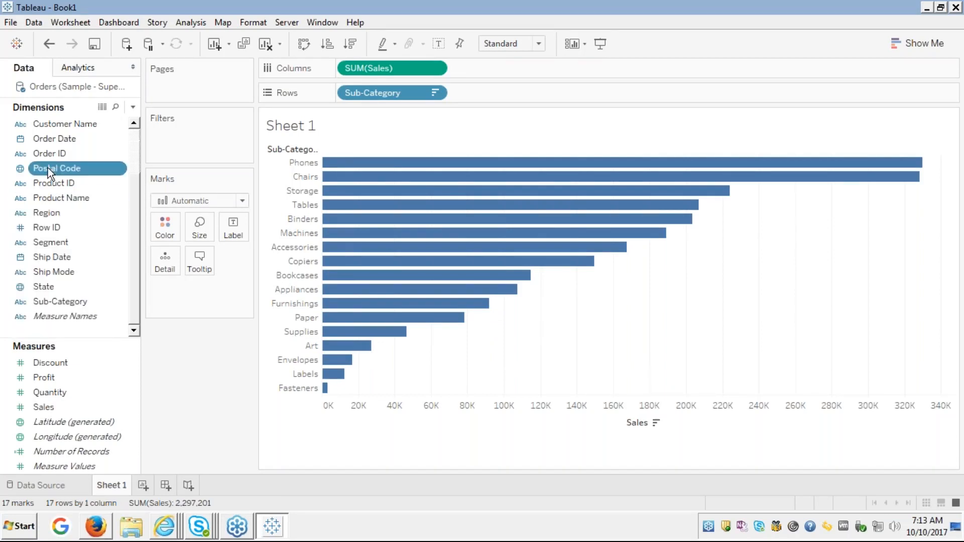
scroll(47, 167, "up", 2)
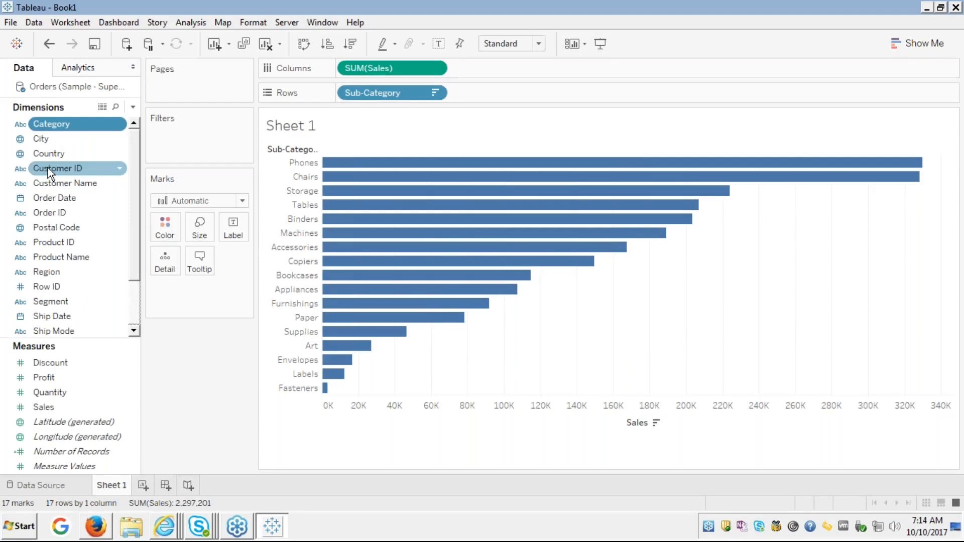
left_click_drag(60, 132, 79, 145)
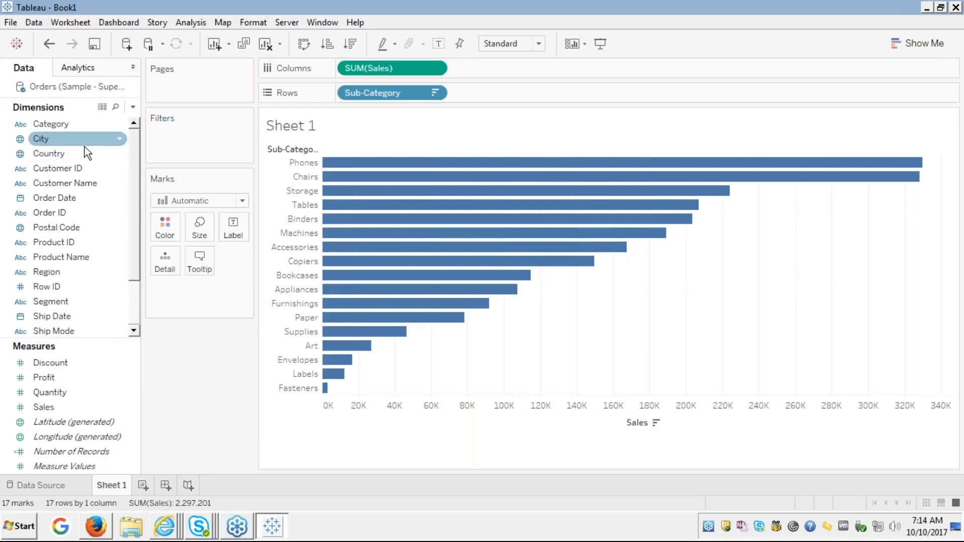
left_click(64, 123)
left_click_drag(63, 123, 338, 96)
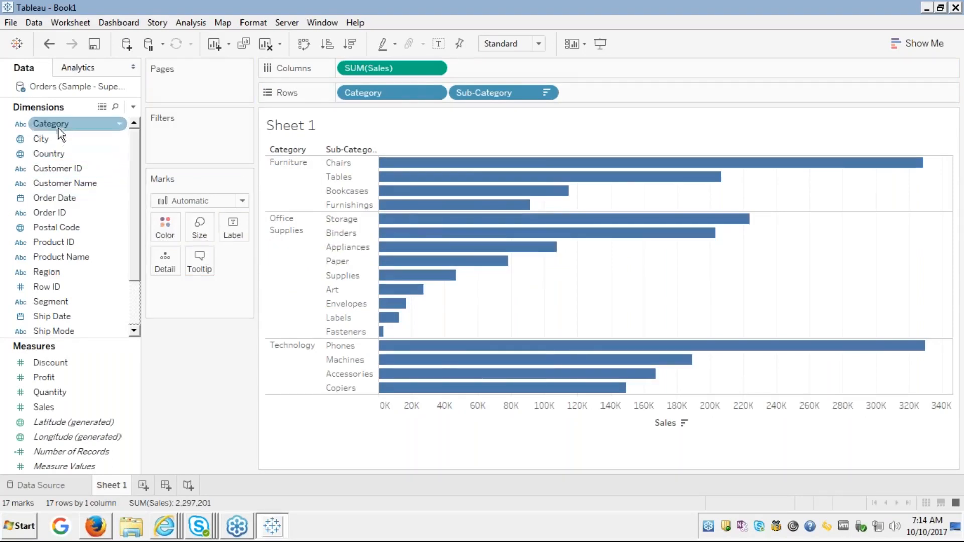
left_click_drag(47, 121, 160, 233)
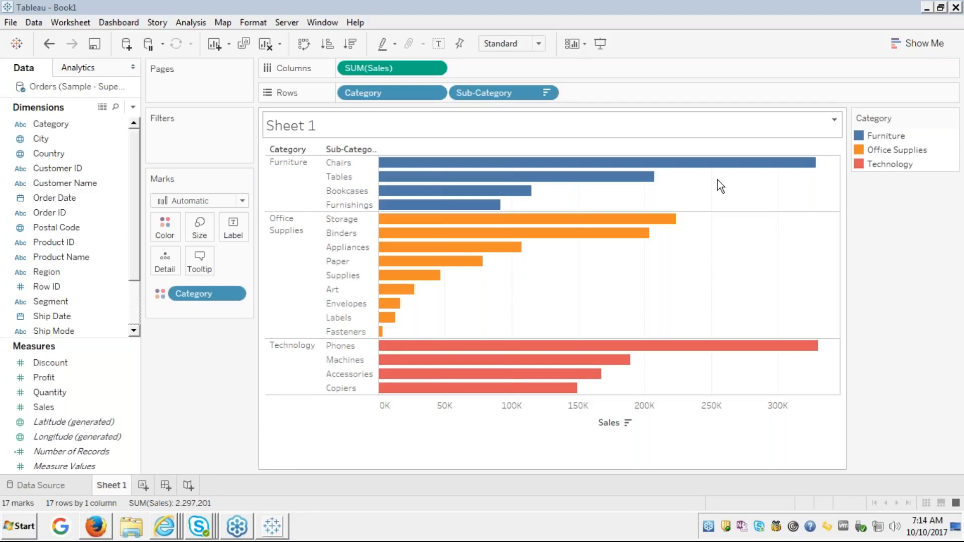
Create a new worksheet with Sub-Category on Rows and the sum of Sales on Columns as a bar chart.
left_click(144, 484)
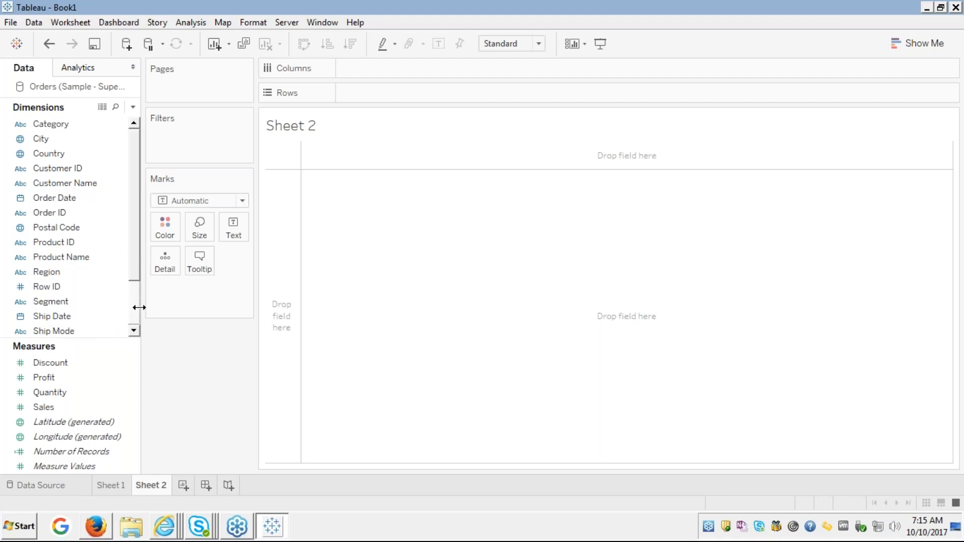
scroll(133, 308, "down", 2)
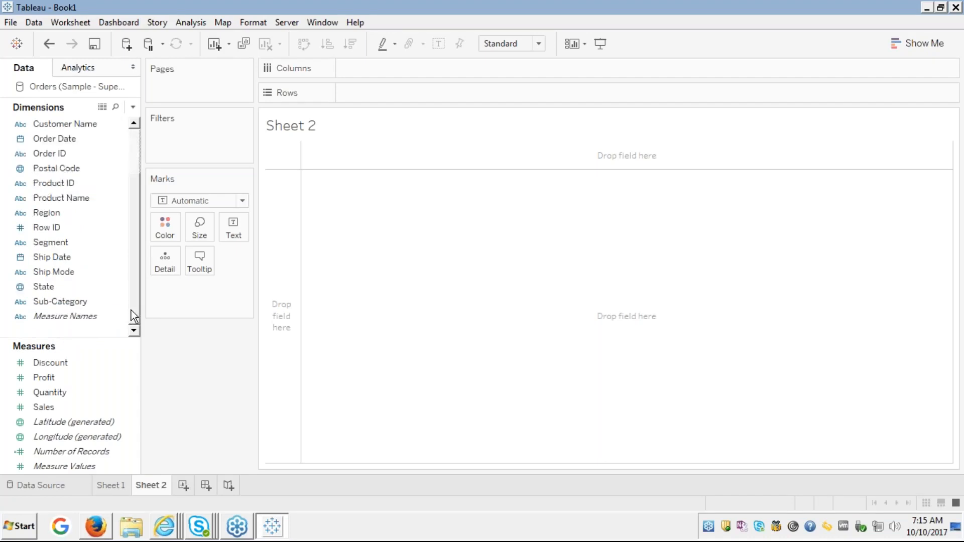
double_click(58, 300)
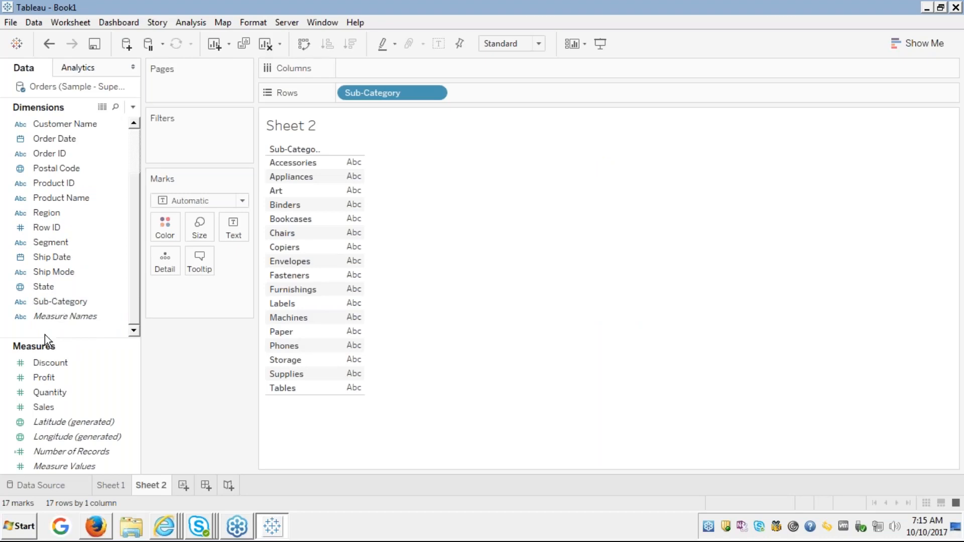
double_click(46, 408)
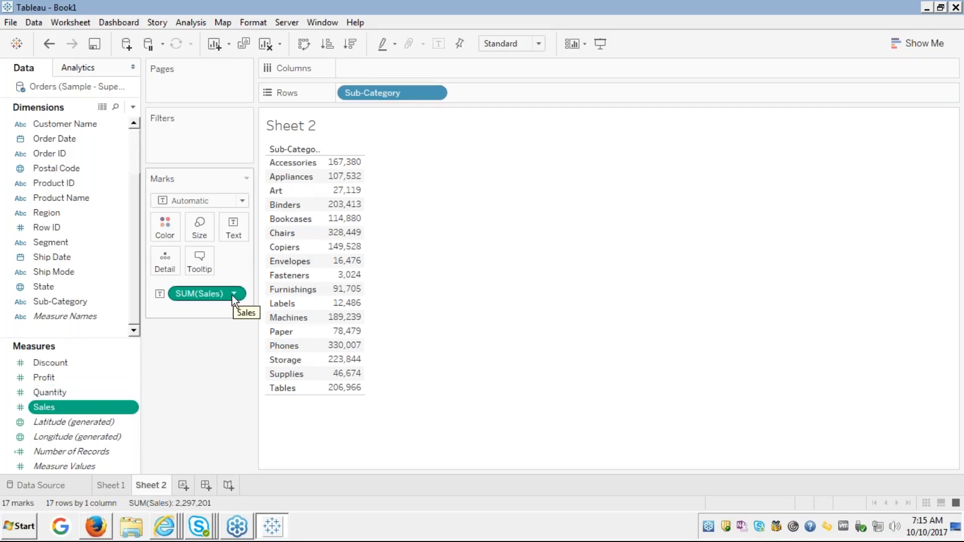
left_click_drag(216, 293, 384, 68)
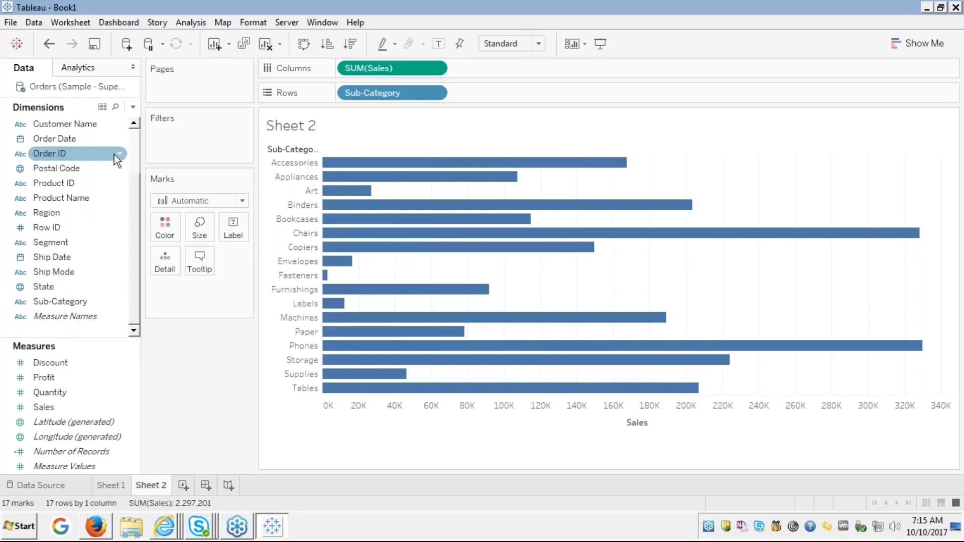
Add Category to Rows ahead of Sub-Category on Sheet 2.
scroll(131, 138, "up", 2)
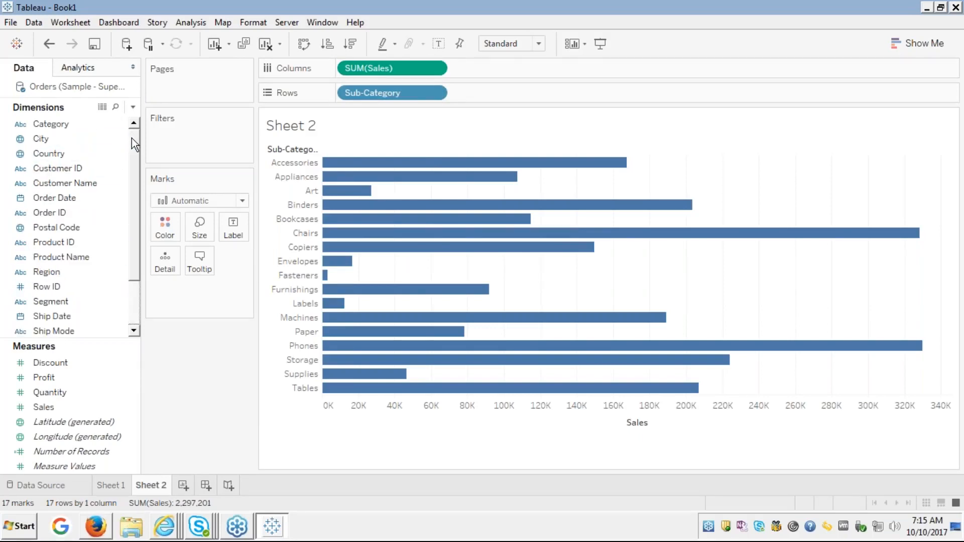
left_click(58, 123)
mouse_move(58, 122)
left_mouse_down()
mouse_move(190, 119)
mouse_move(297, 86)
mouse_move(347, 95)
left_mouse_up()
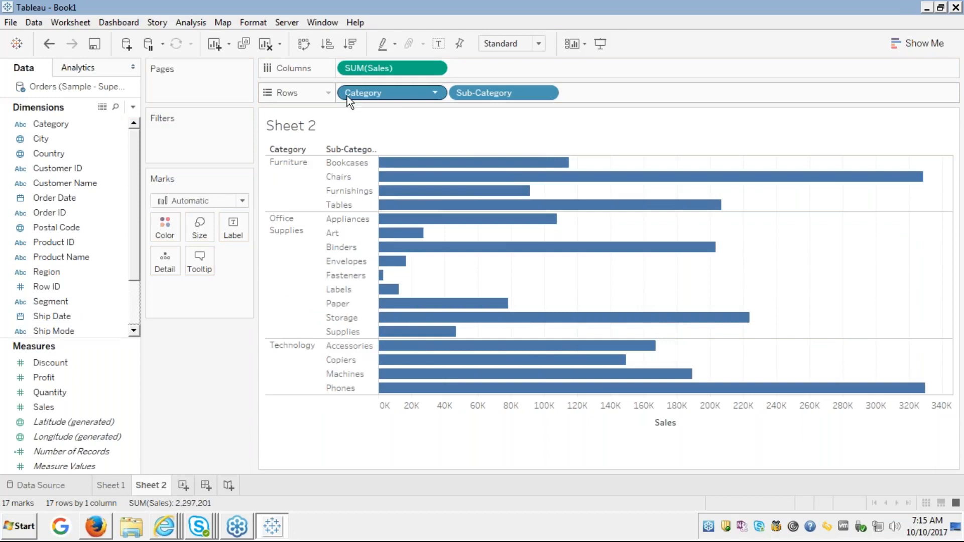
left_click(41, 167)
left_click(39, 126)
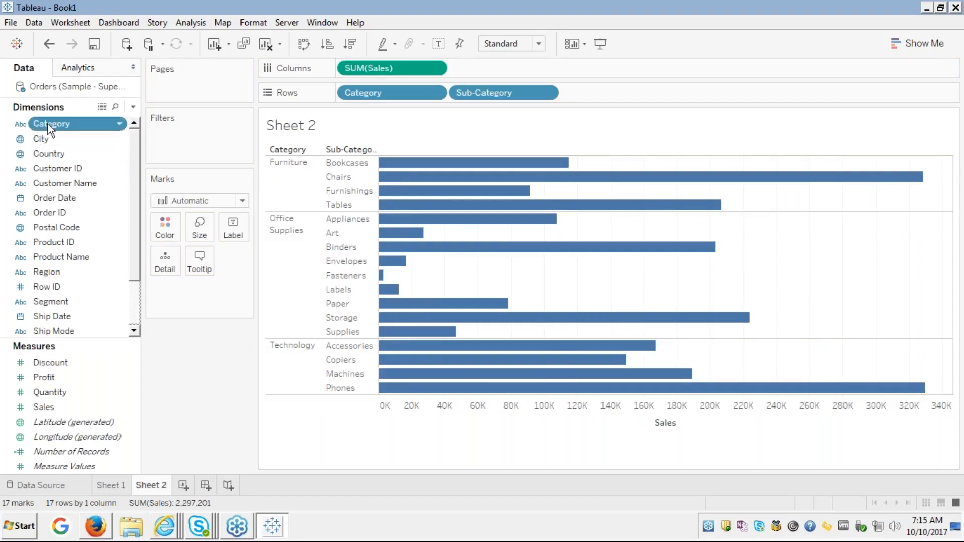
left_click_drag(47, 124, 50, 156)
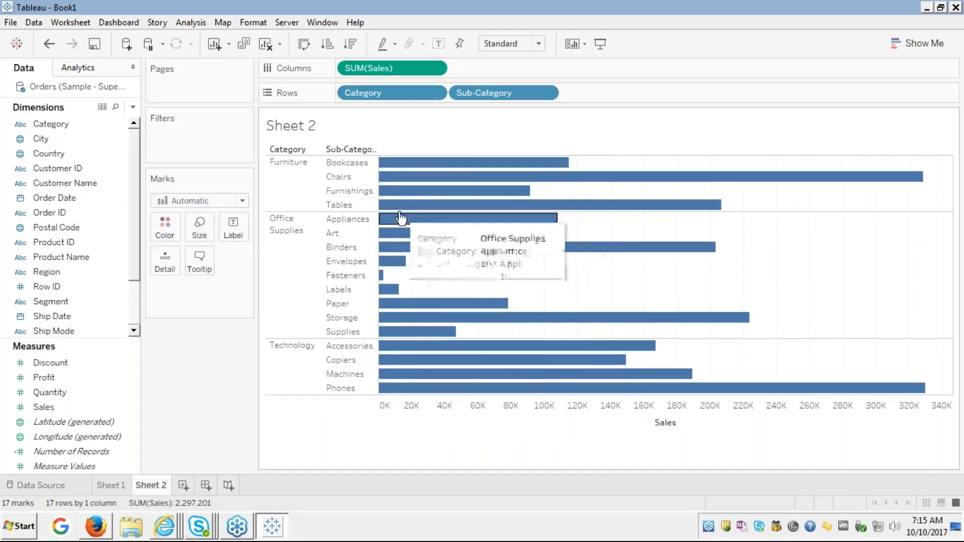
Sort the sub-category bars on Sheet 2 by sales, first in descending and then in ascending order.
mouse_move(487, 255)
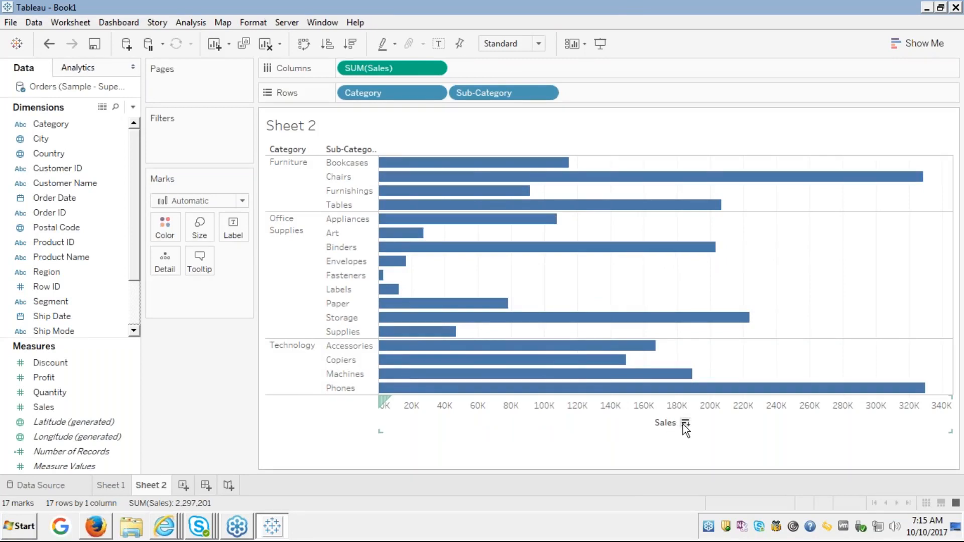
left_click(684, 423)
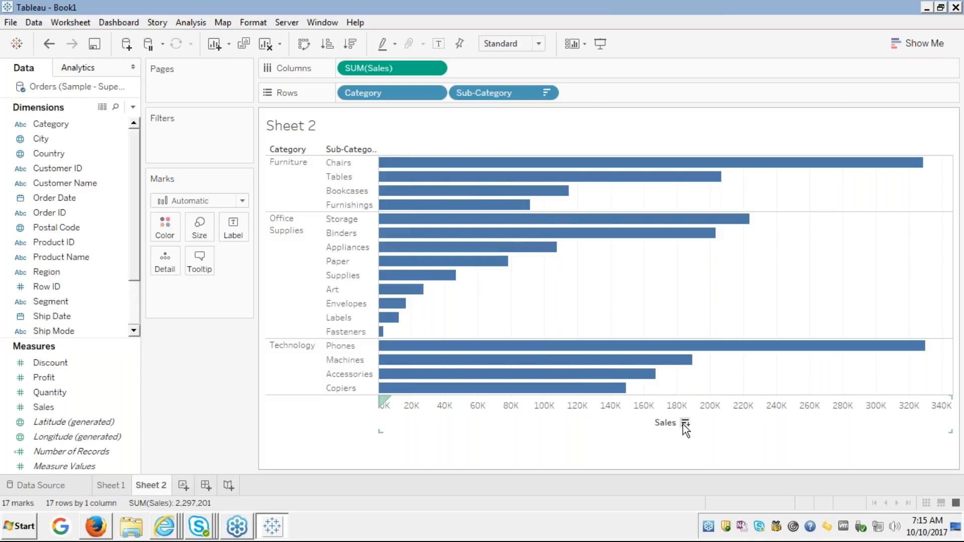
left_click(684, 424)
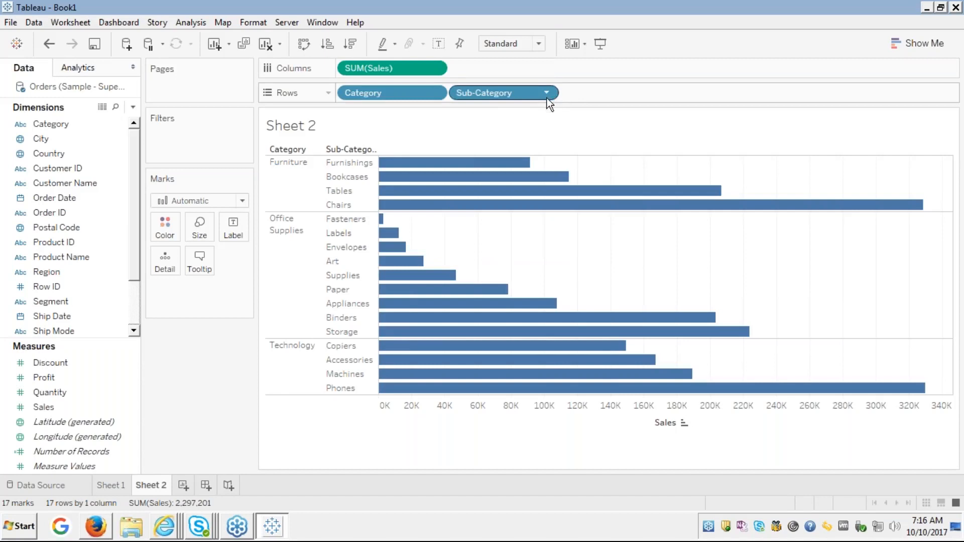
mouse_move(474, 210)
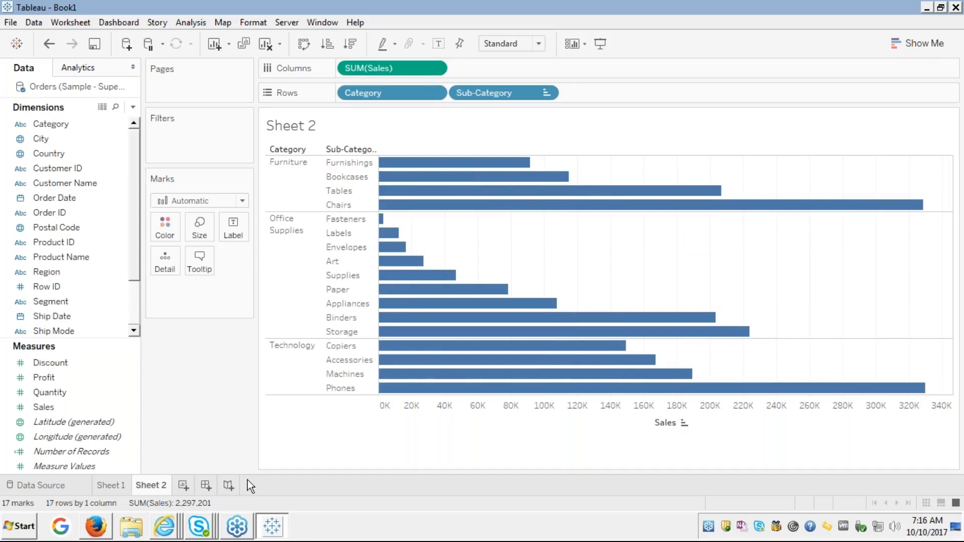
On Sheet 1, sort Sub-Category in descending order by the sum of the Profit field.
left_click(109, 486)
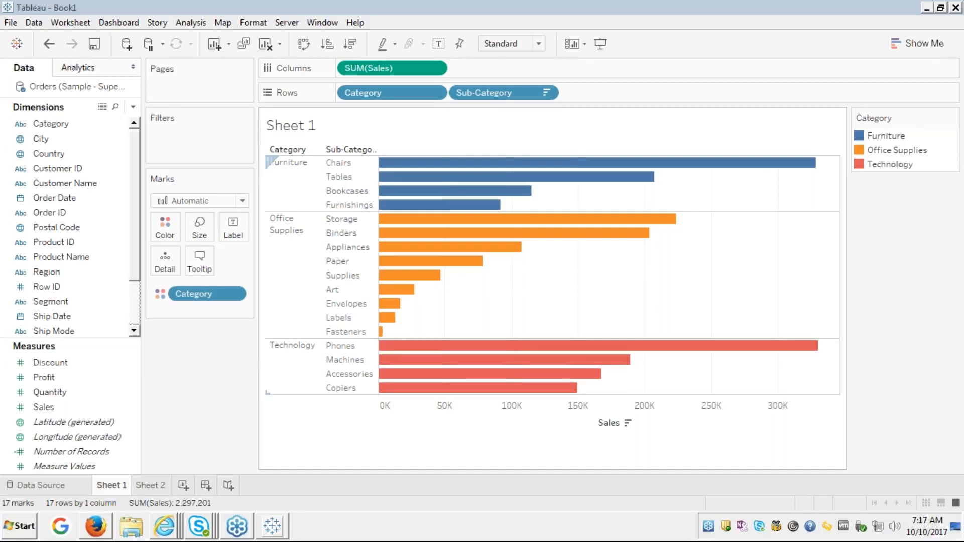
right_click(525, 95)
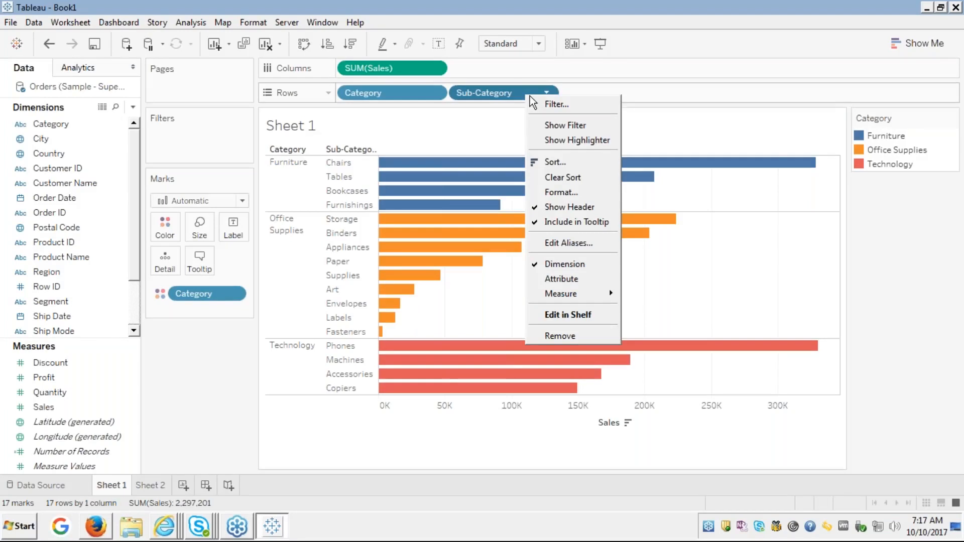
left_click(544, 162)
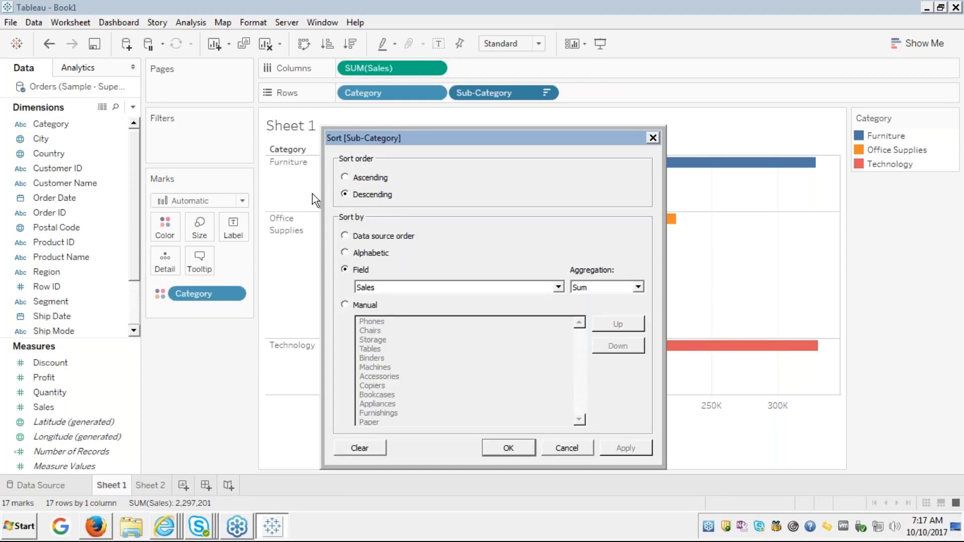
left_click(346, 179)
left_click(558, 287)
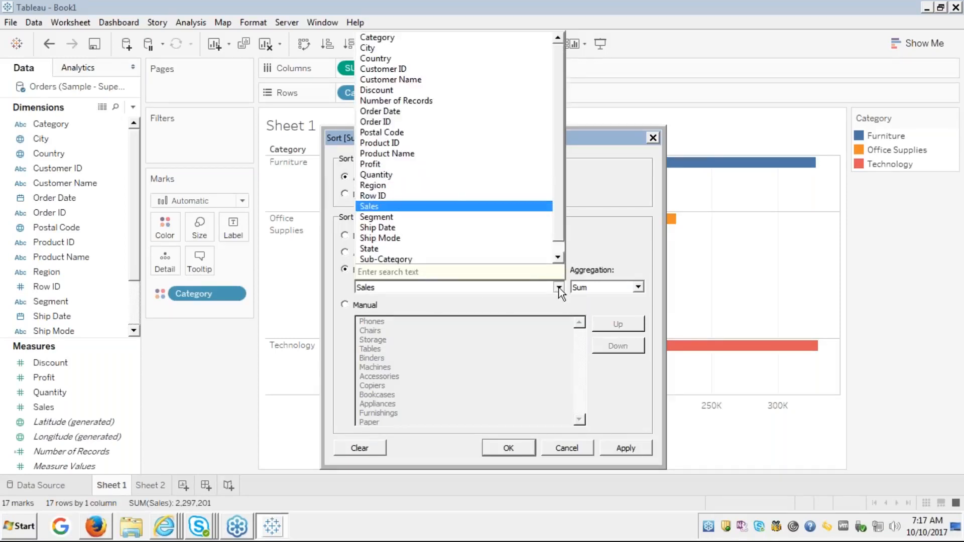
key("p")
key("p")
key("p")
key("p")
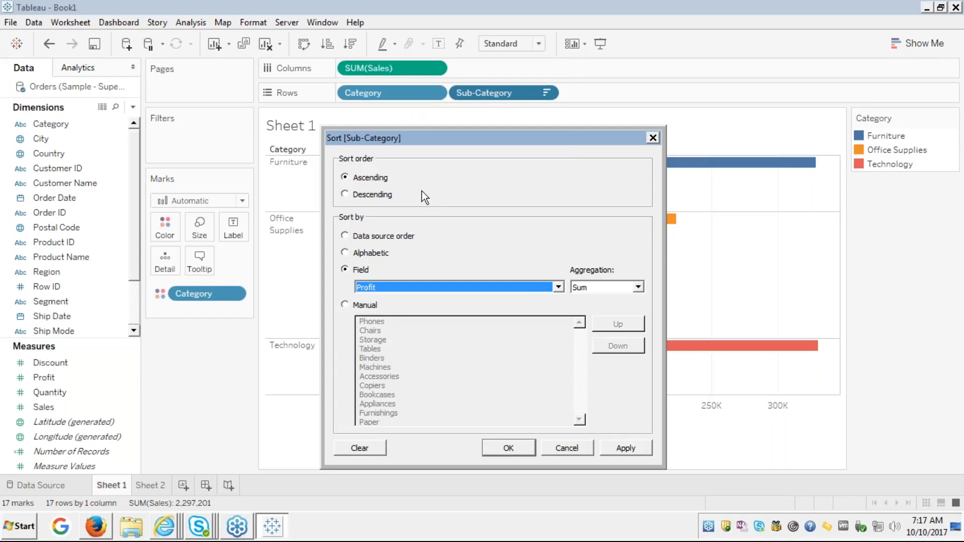
left_click(514, 237)
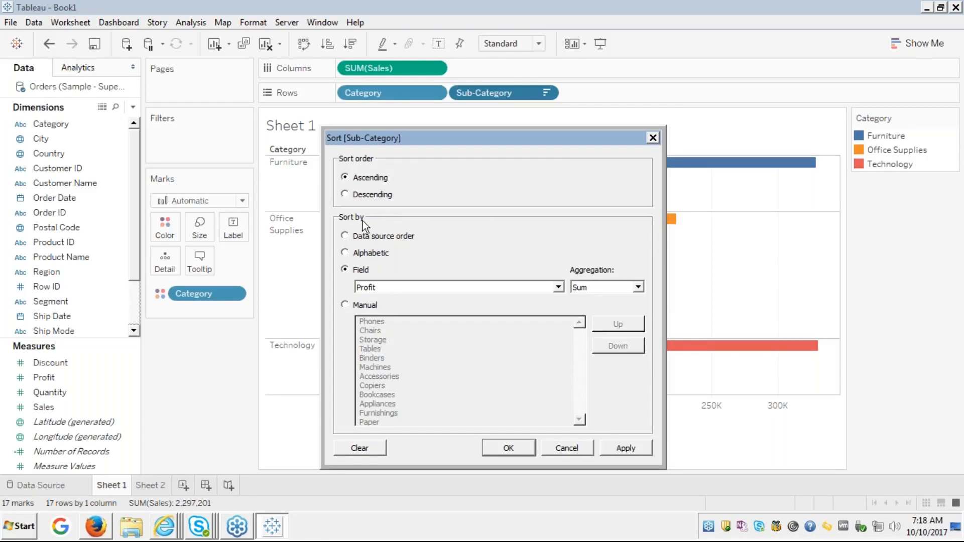
left_click(345, 195)
left_click(509, 448)
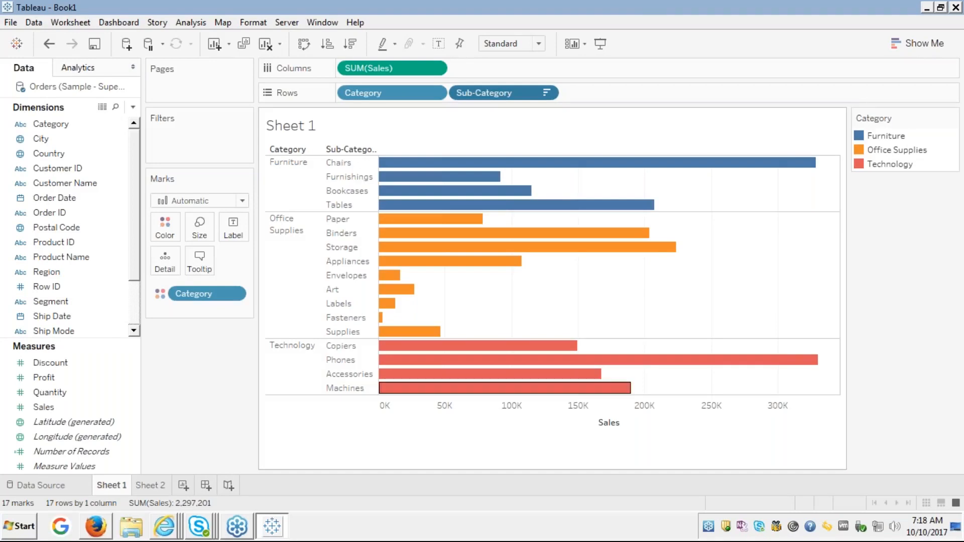
Add Profit to the tooltip of the Sheet 1 bars and check the tooltips of the Furniture bars.
mouse_move(493, 197)
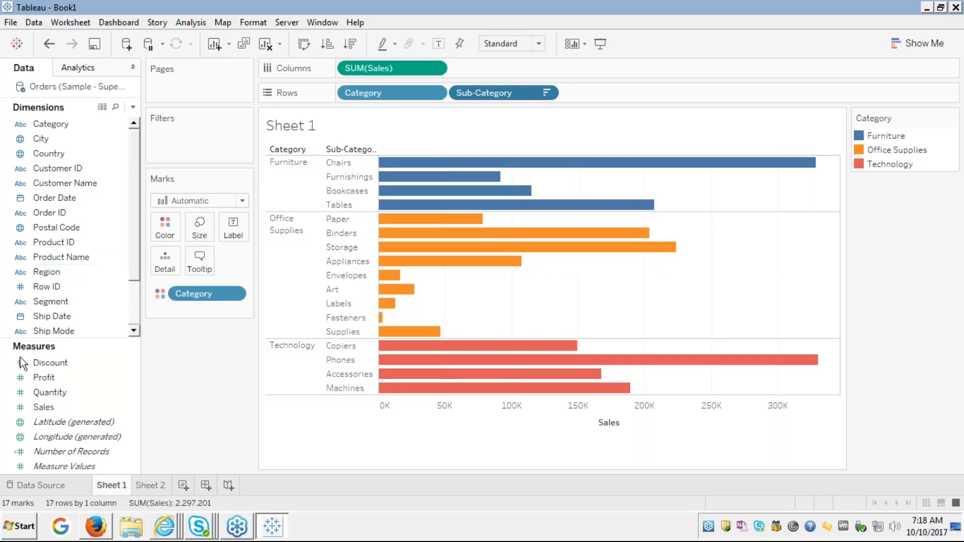
left_click(44, 377)
left_click_drag(44, 378, 200, 259)
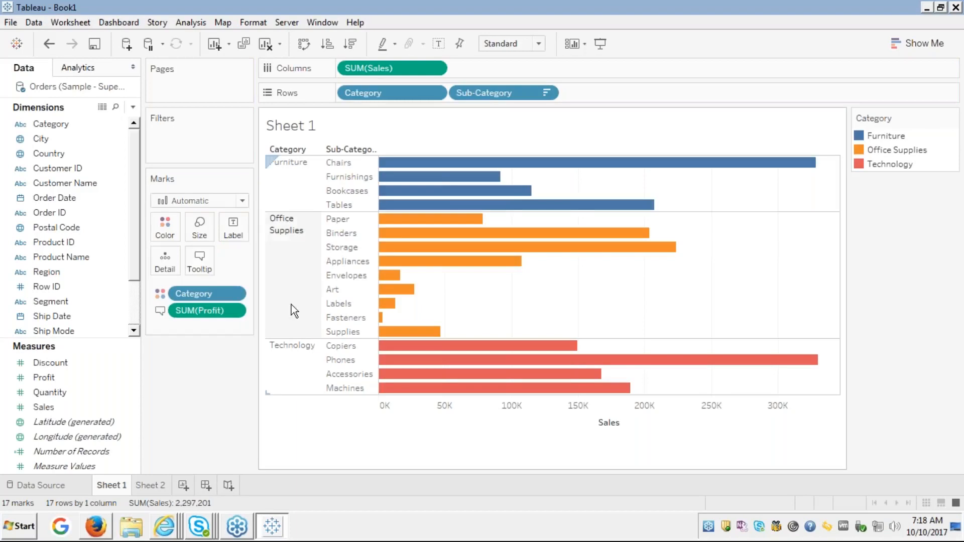
mouse_move(514, 202)
mouse_move(546, 162)
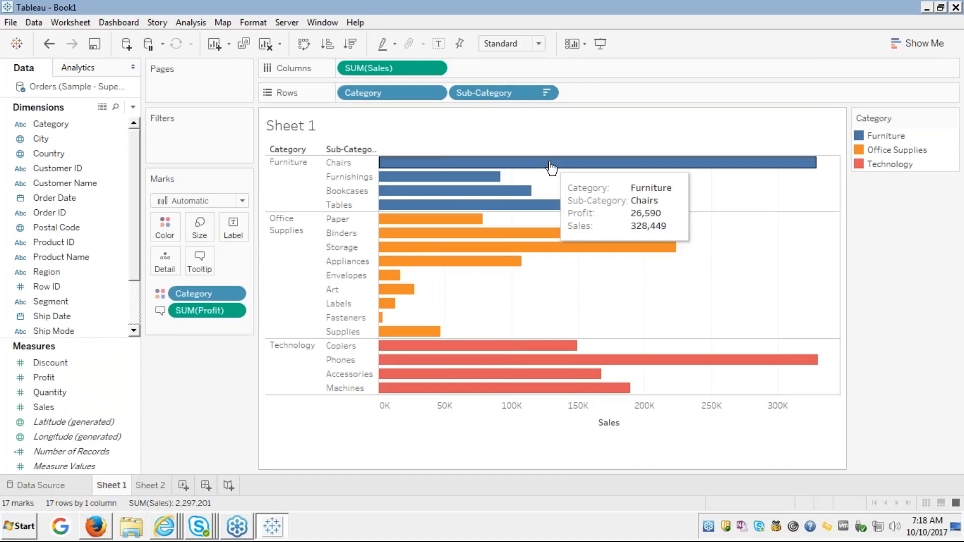
mouse_move(492, 181)
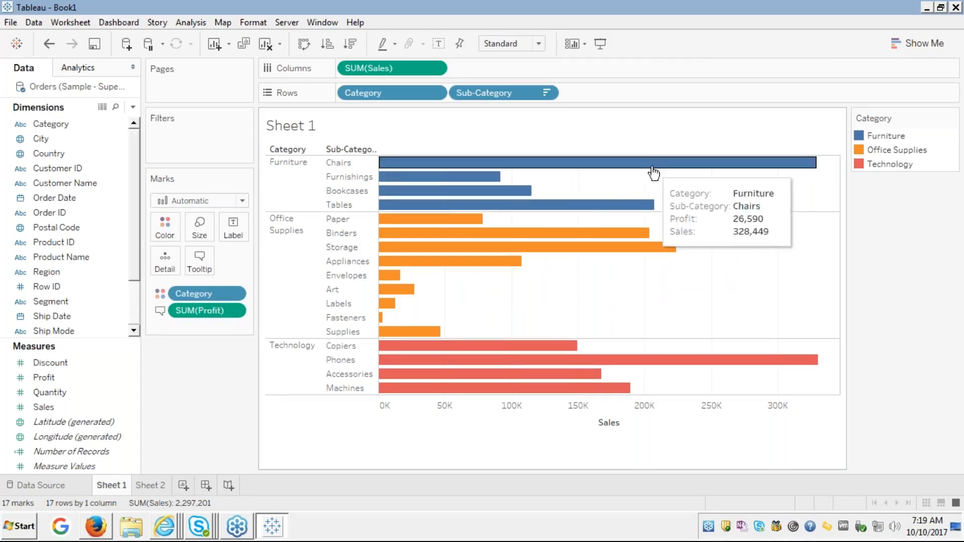
mouse_move(607, 205)
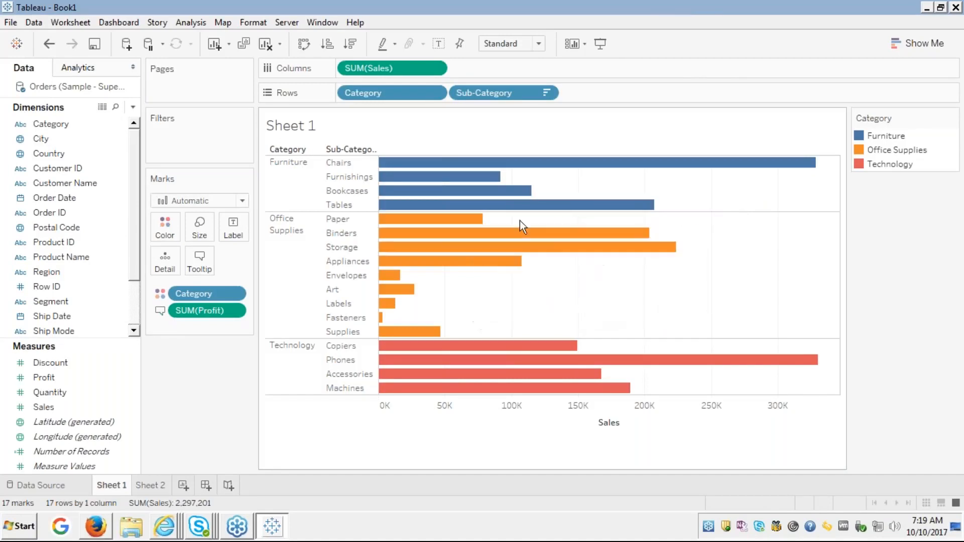
Change the Sub-Category sort by sum of Profit to ascending and inspect the bars' tooltips in each category.
right_click(530, 94)
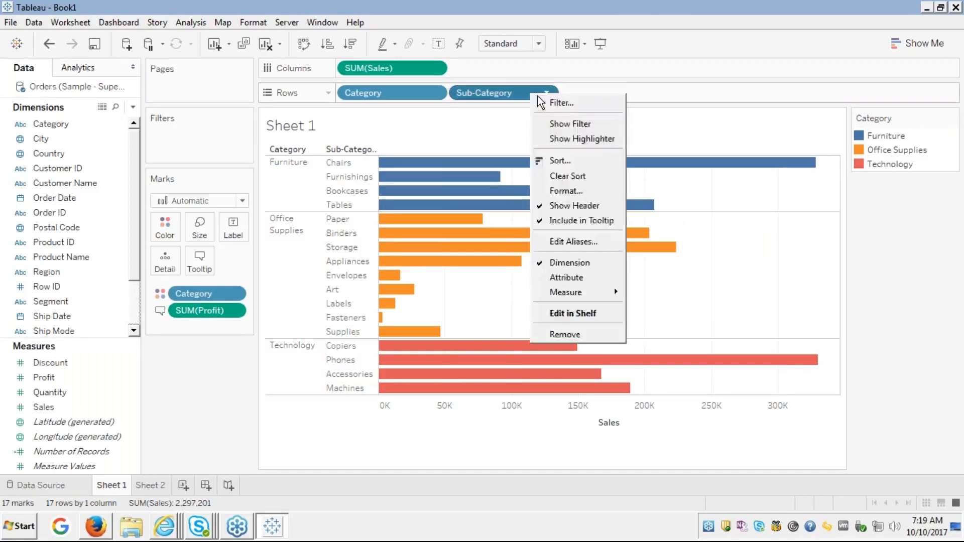
left_click(567, 161)
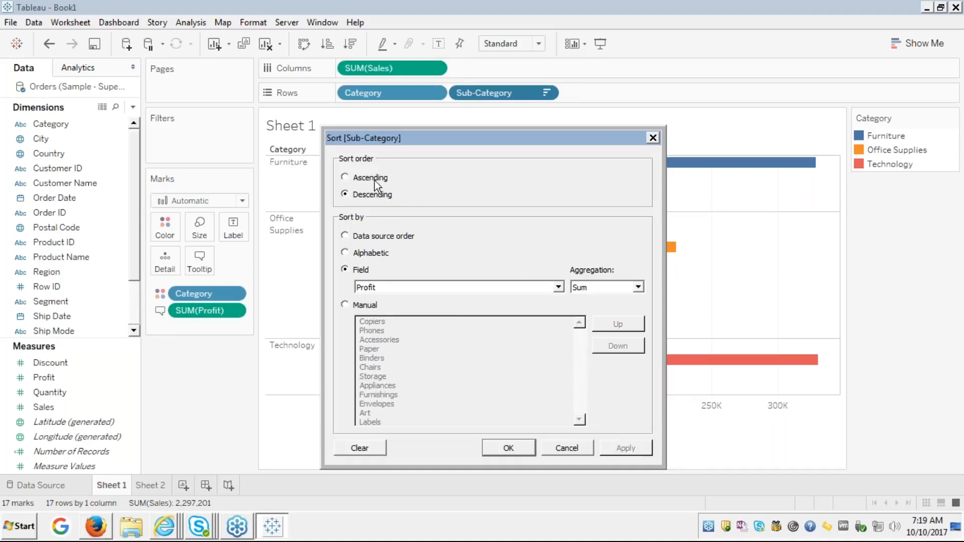
left_click(344, 174)
left_click(630, 451)
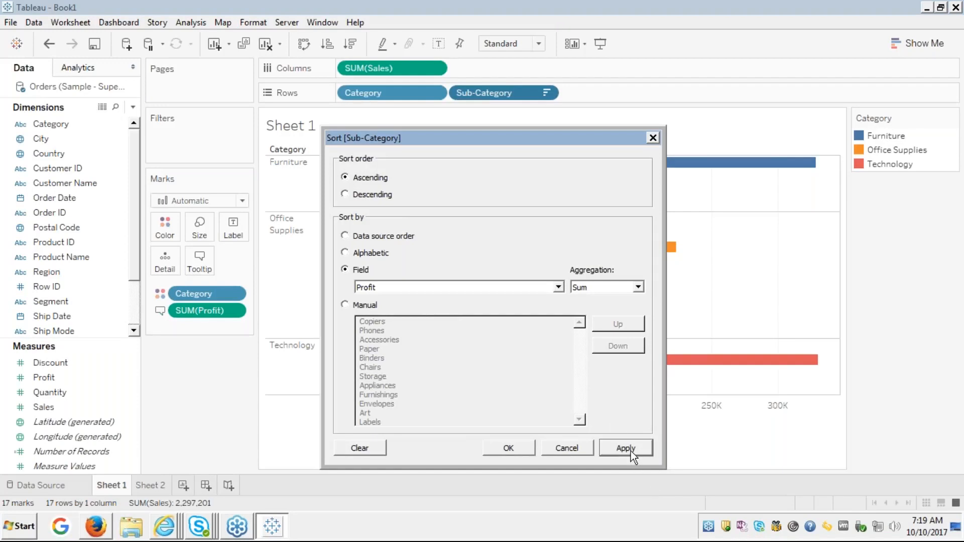
left_click(508, 448)
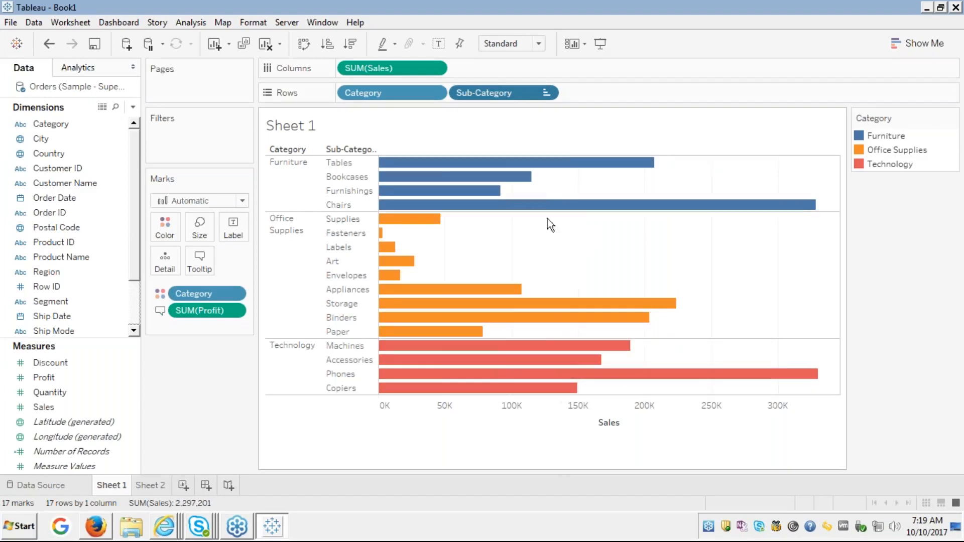
mouse_move(575, 168)
mouse_move(529, 208)
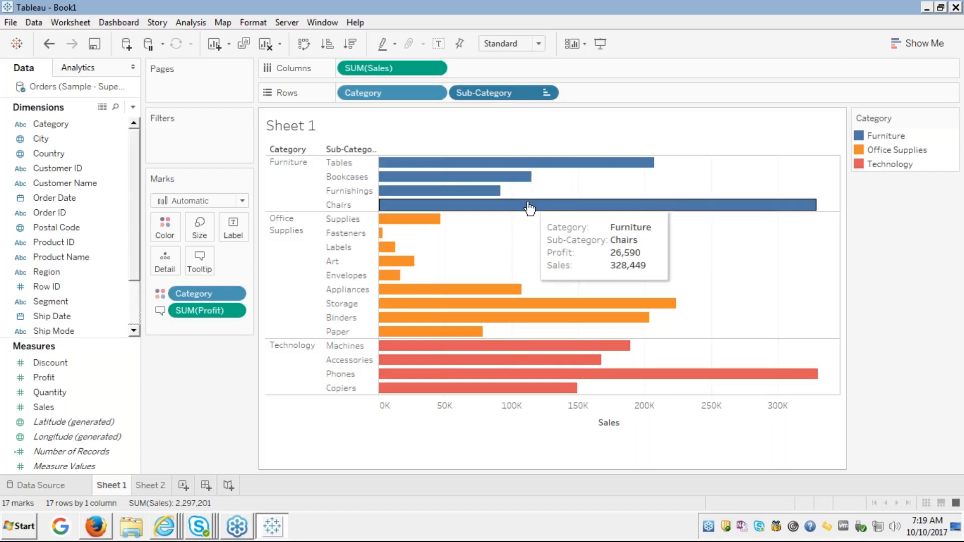
mouse_move(437, 225)
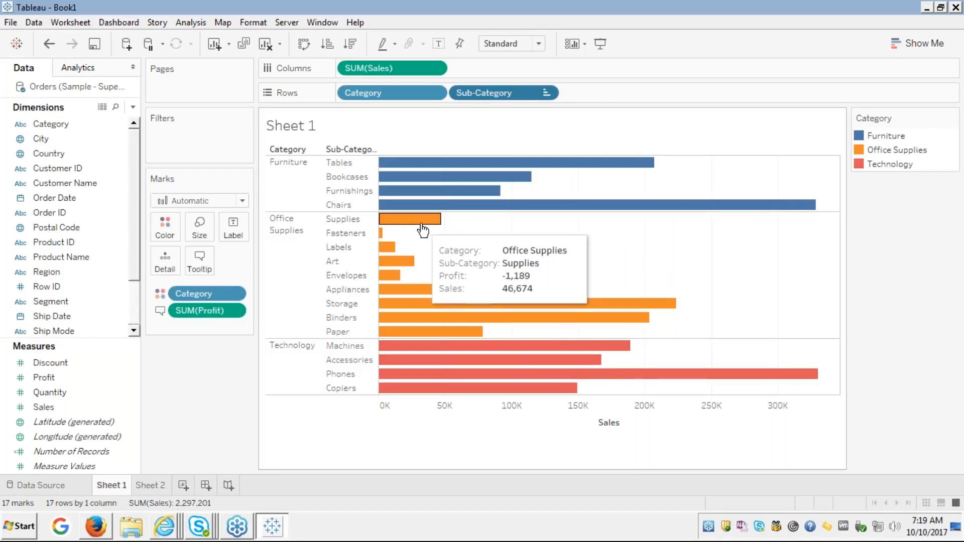
mouse_move(440, 336)
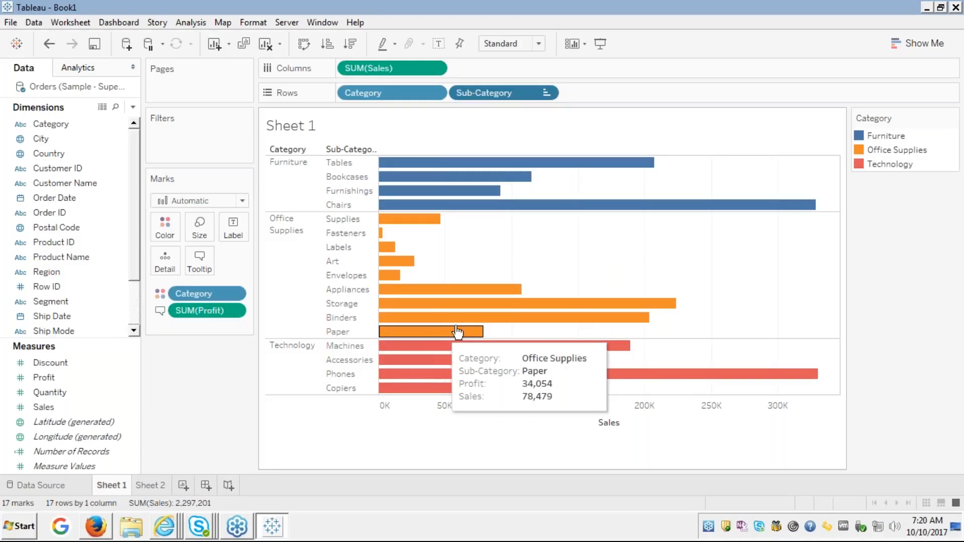
mouse_move(536, 350)
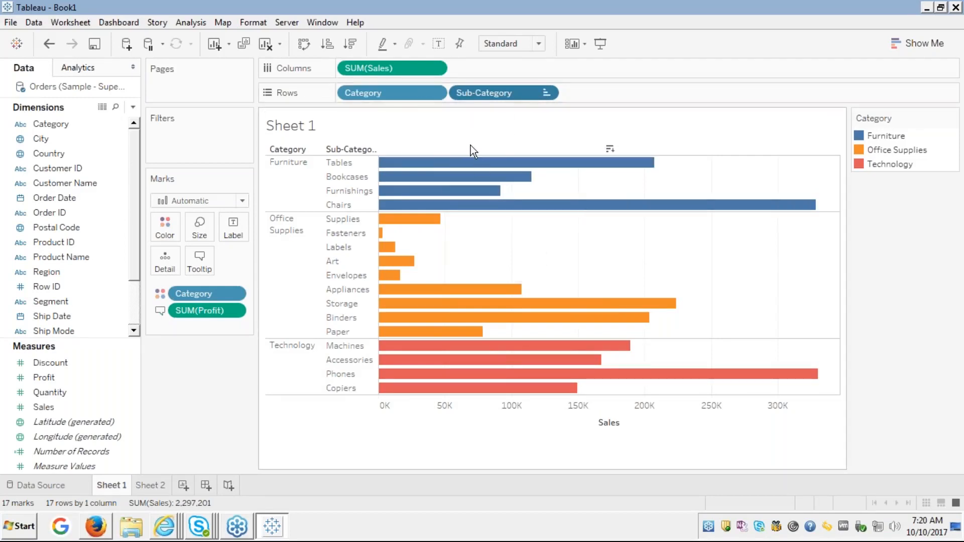
Clear the sort on Sub-Category so the bars use the data source order.
right_click(537, 92)
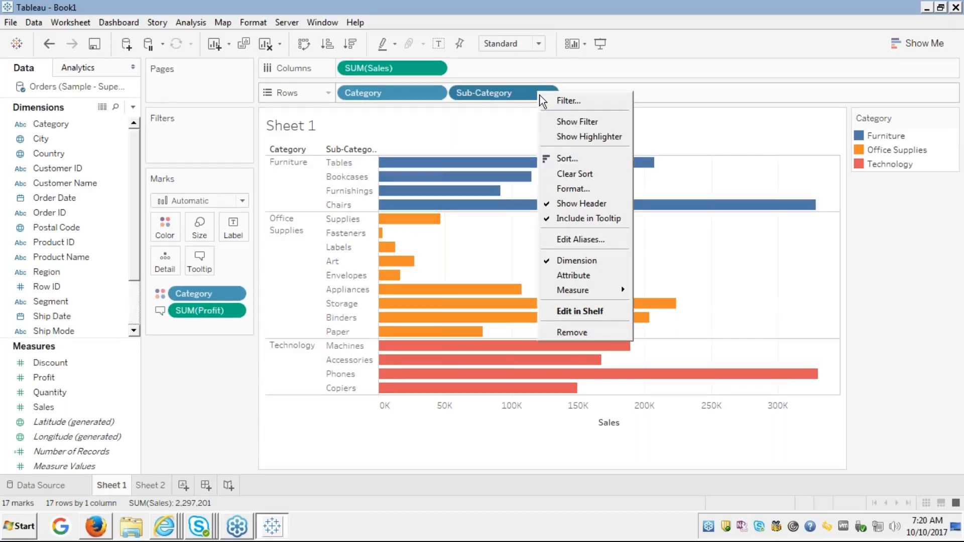
left_click(562, 157)
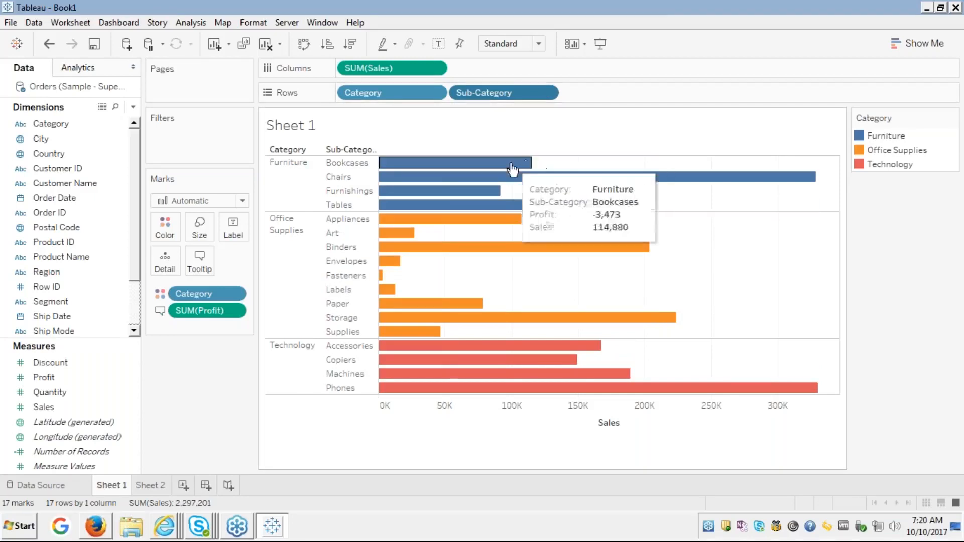
mouse_move(524, 173)
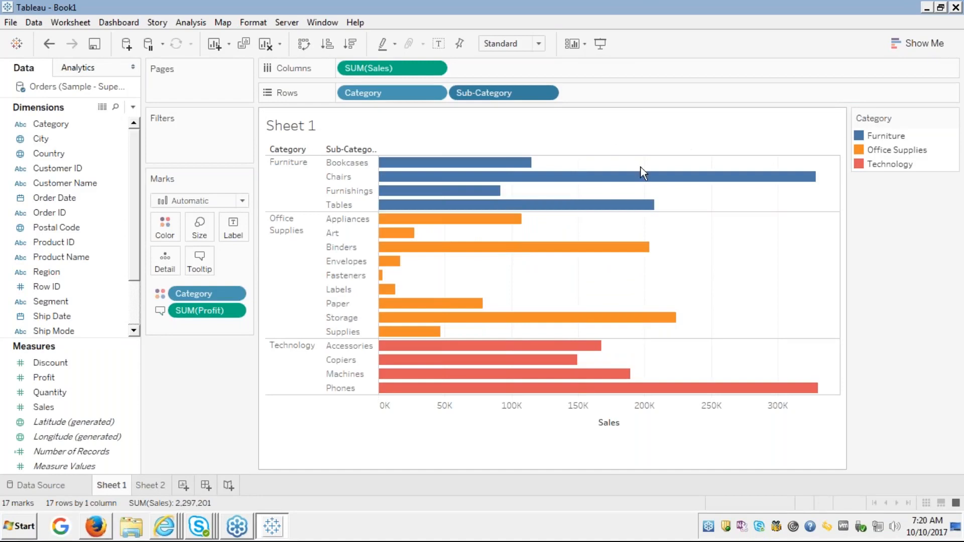
right_click(519, 93)
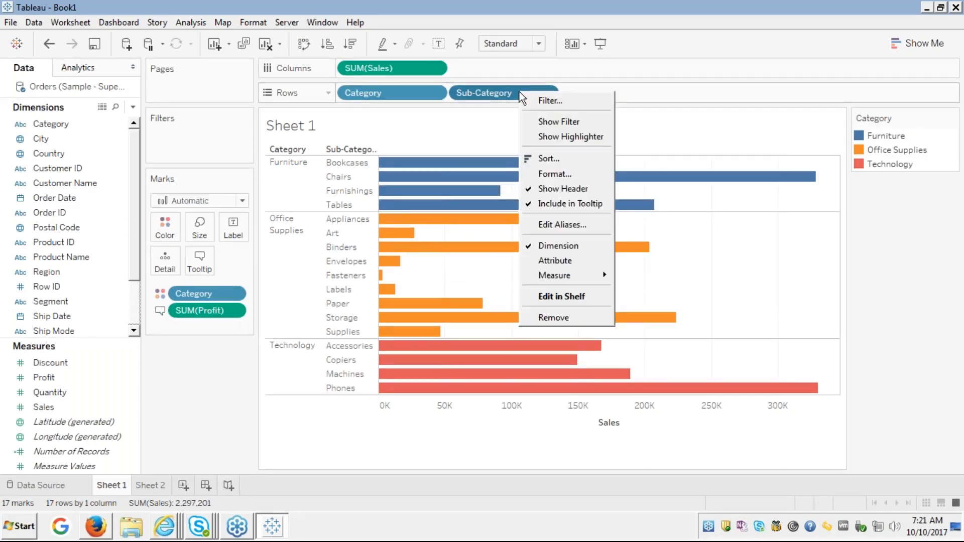
left_click(471, 123)
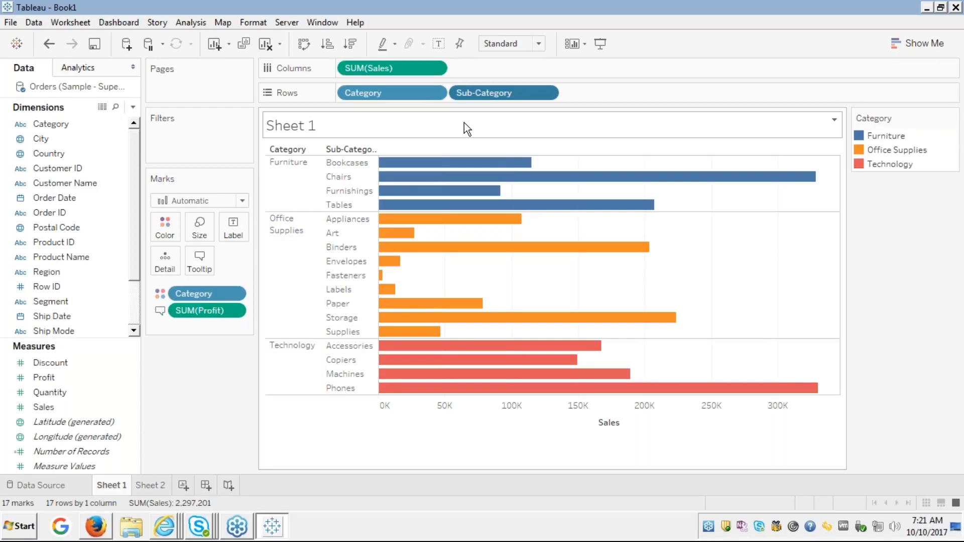
Highlight the bars of Furniture, Office Supplies and Technology in turn through their row headers, and clear the selection.
left_click(284, 181)
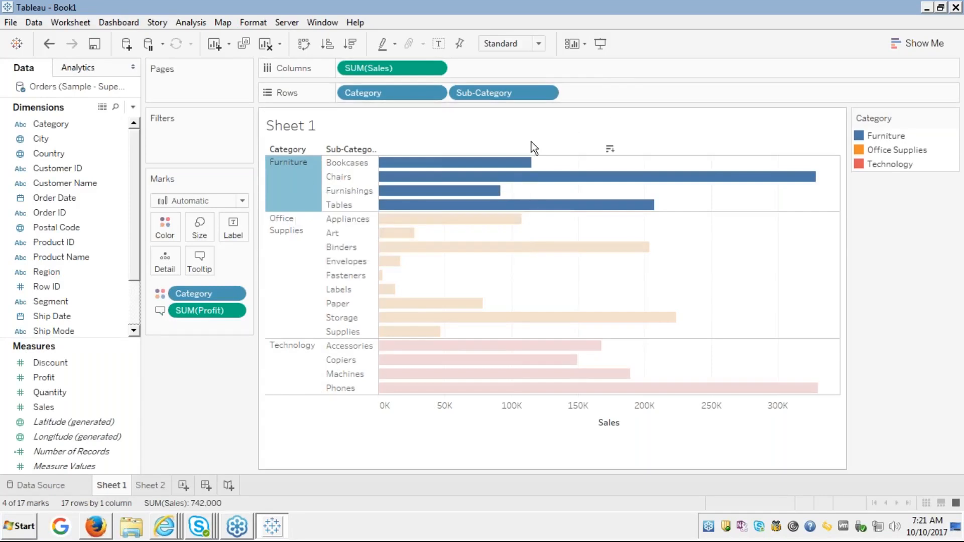
left_click(280, 185)
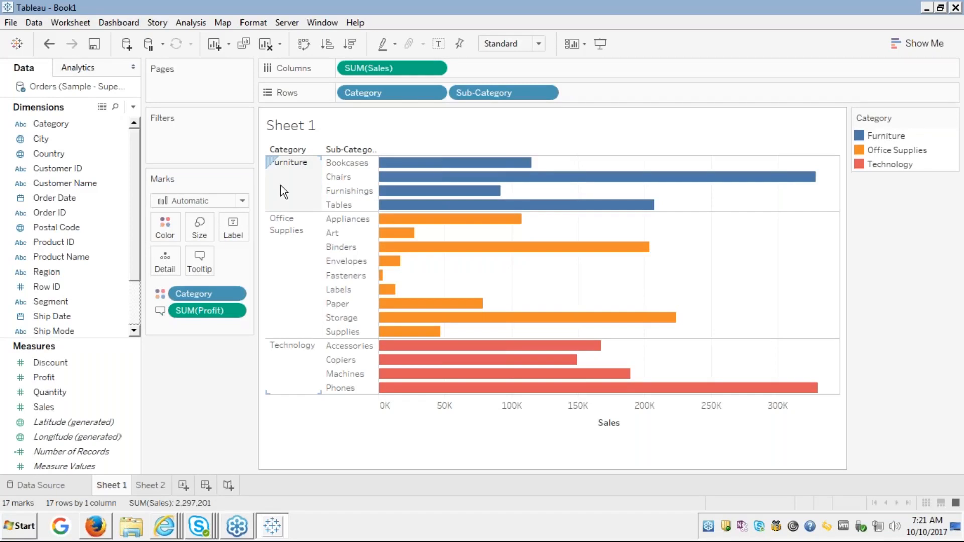
left_click(288, 186)
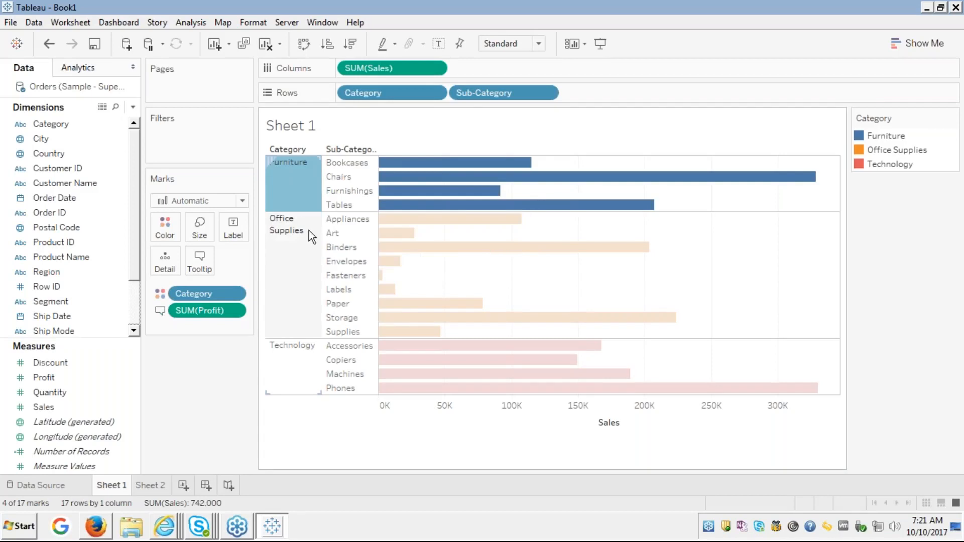
left_click(281, 252)
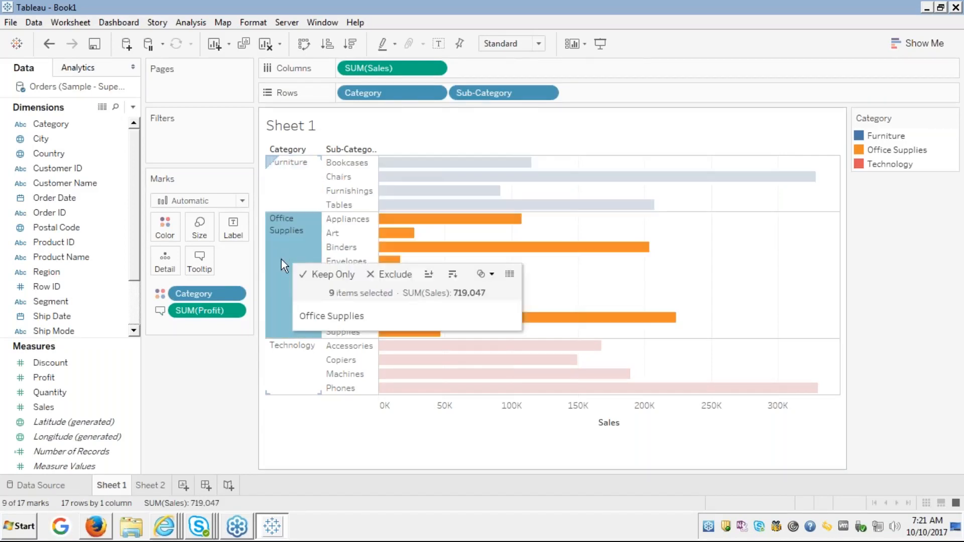
left_click(284, 374)
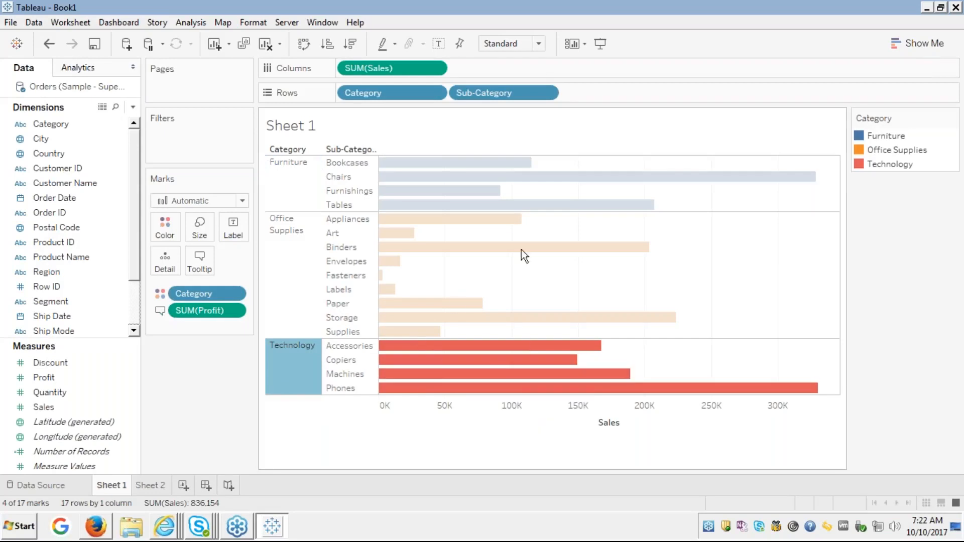
left_click(282, 381)
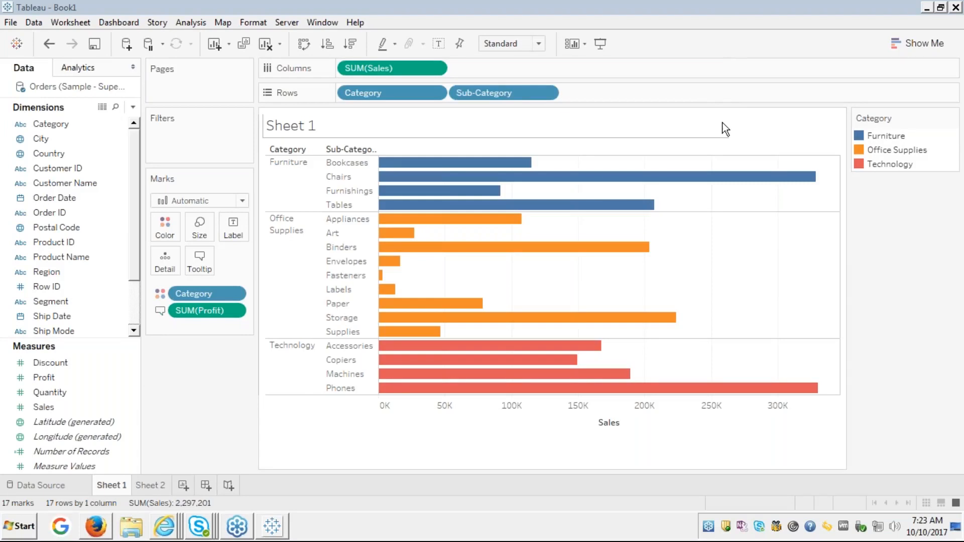
Sort the Furniture sub-category bars by sales in descending order and the Office Supplies bars in ascending order.
left_click(280, 189)
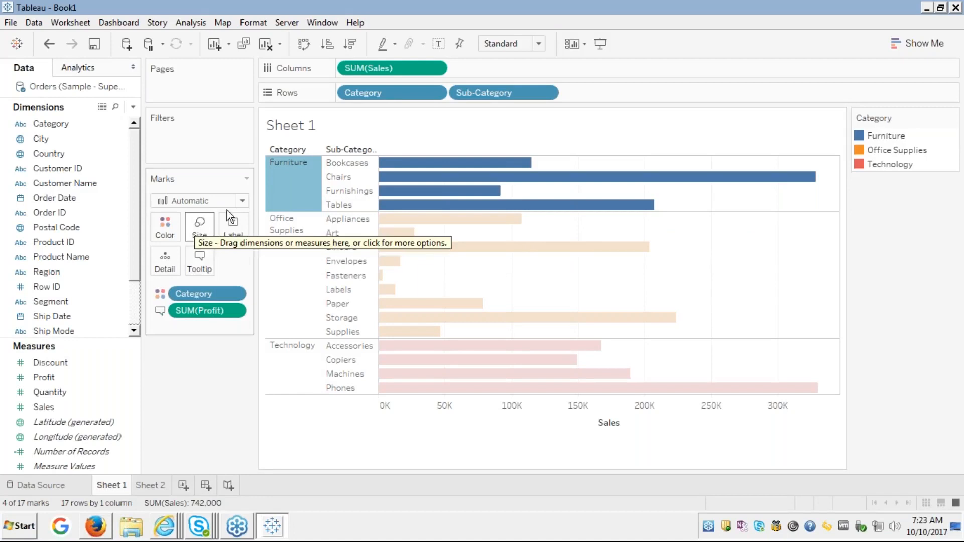
mouse_move(282, 185)
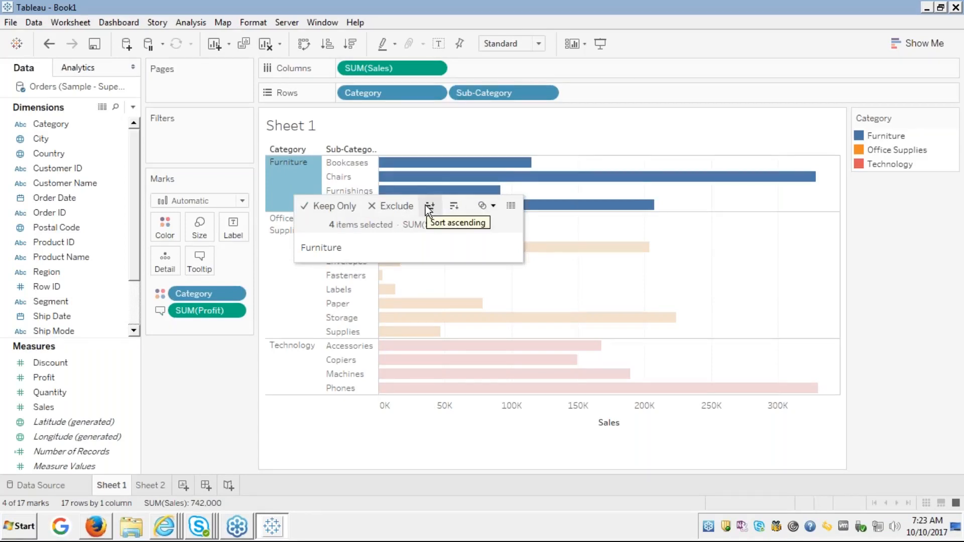
left_click(453, 206)
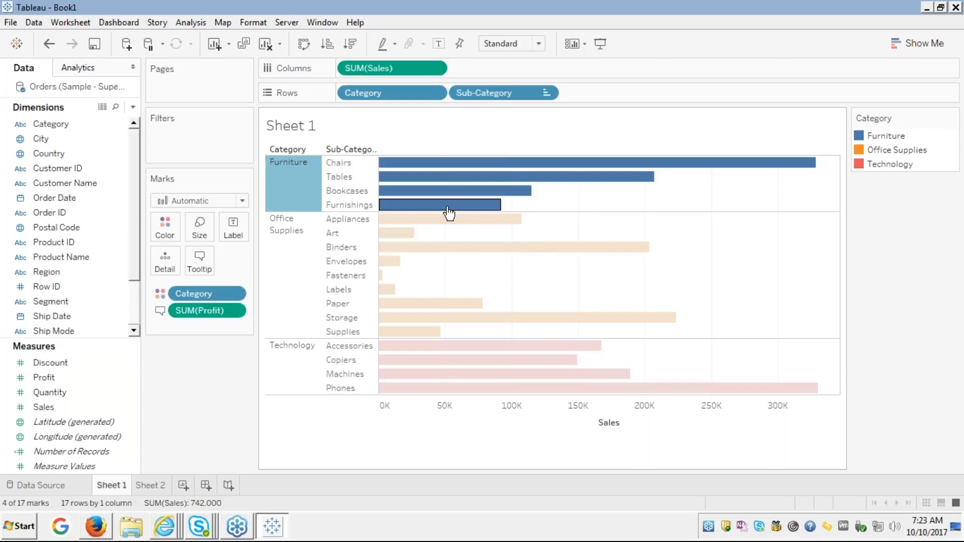
left_click(301, 268)
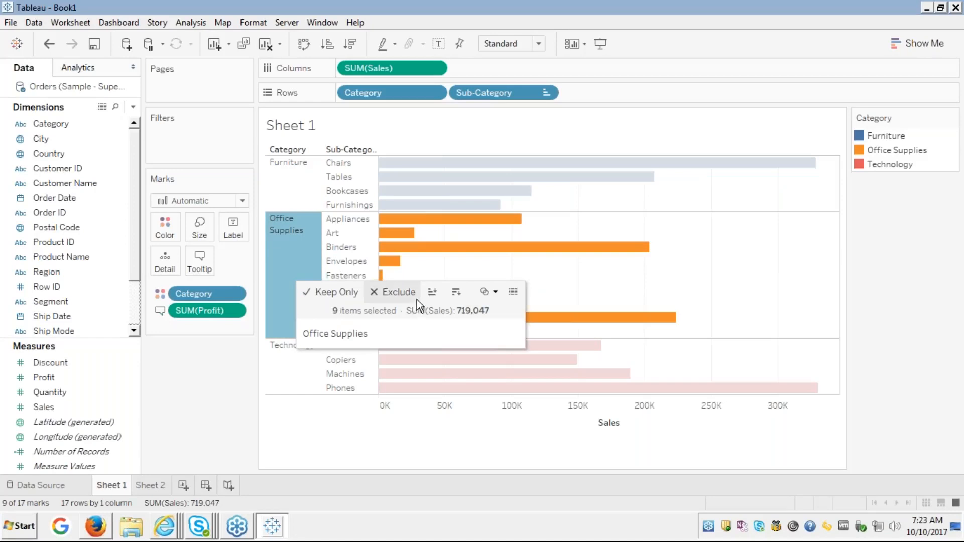
left_click(432, 293)
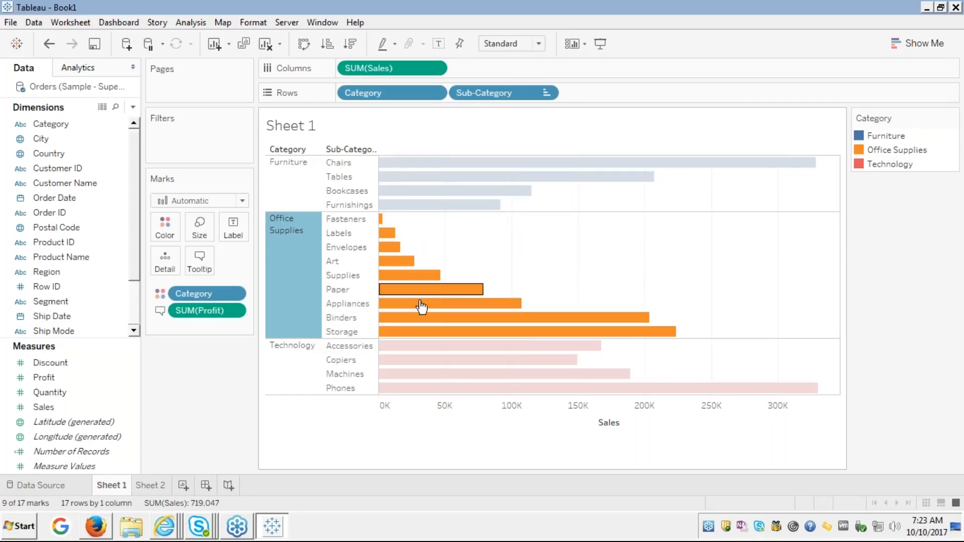
Sort the Technology sub-category bars by sales in descending order and clear the selection.
left_click(294, 369)
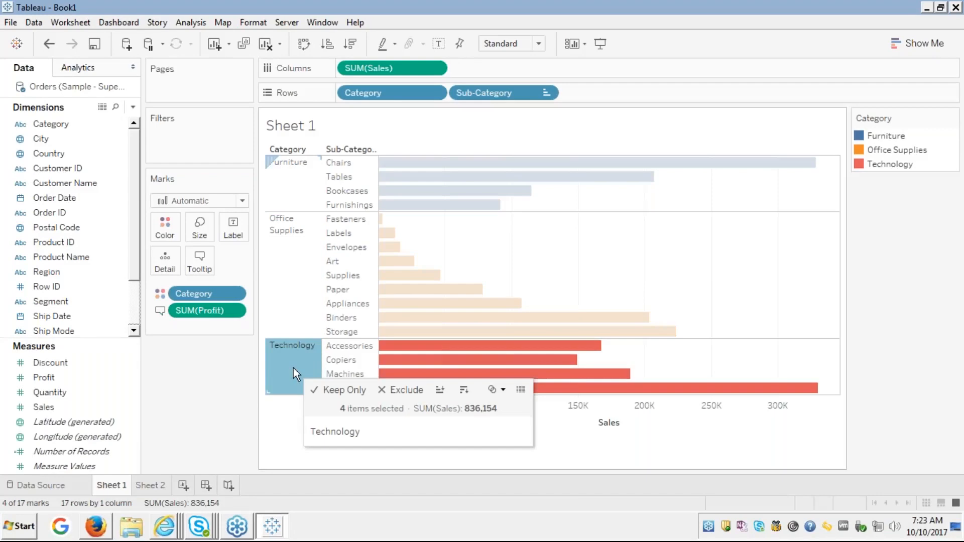
left_click(464, 390)
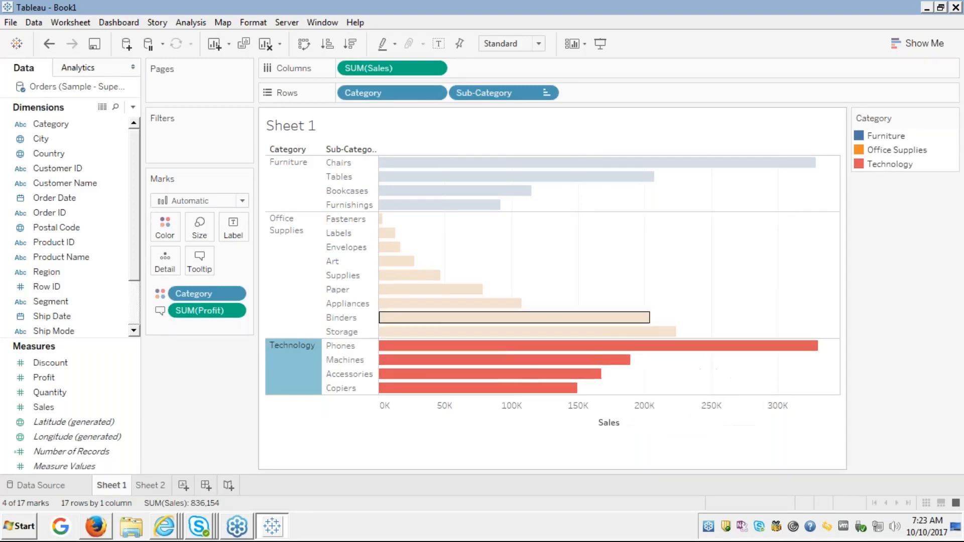
left_click(295, 372)
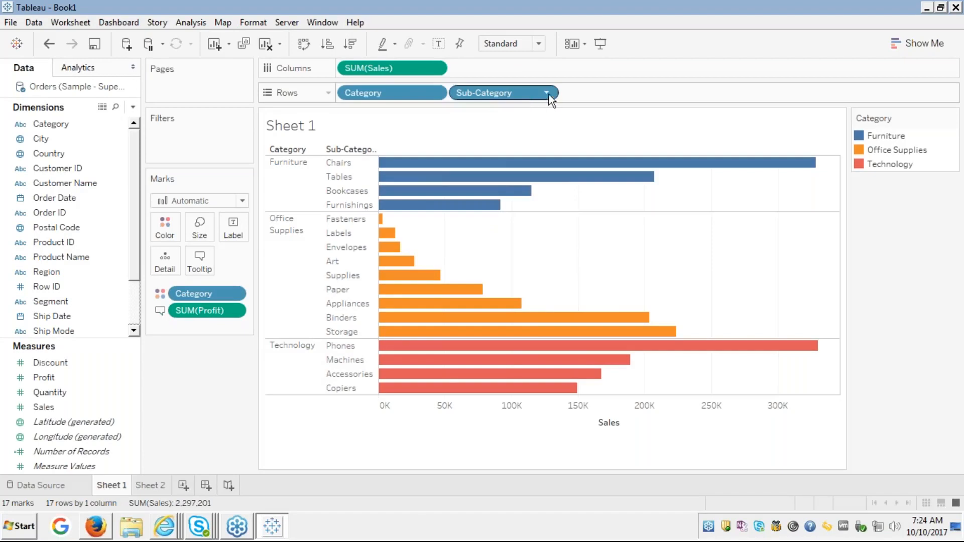
Review the manual order in the Sub-Category sort settings and close them without changes.
right_click(521, 95)
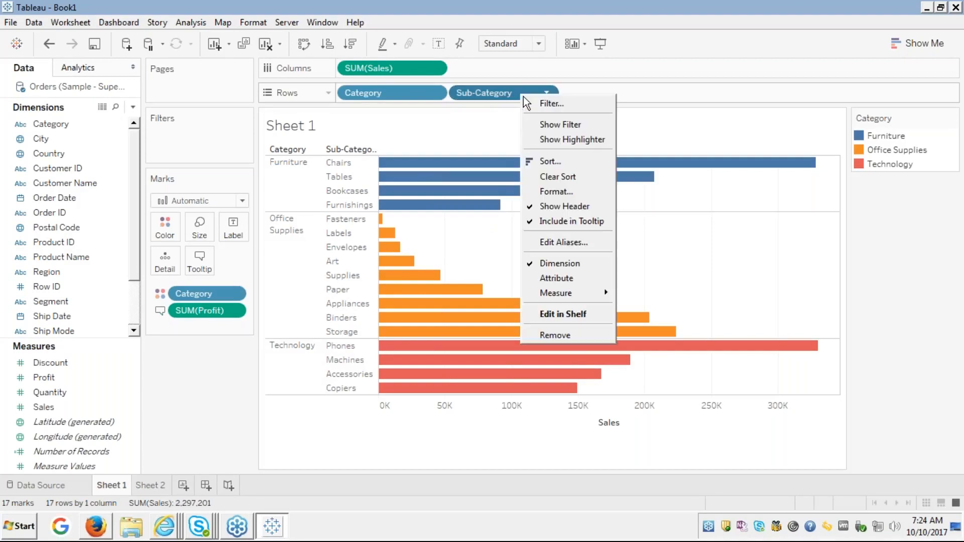
left_click(545, 161)
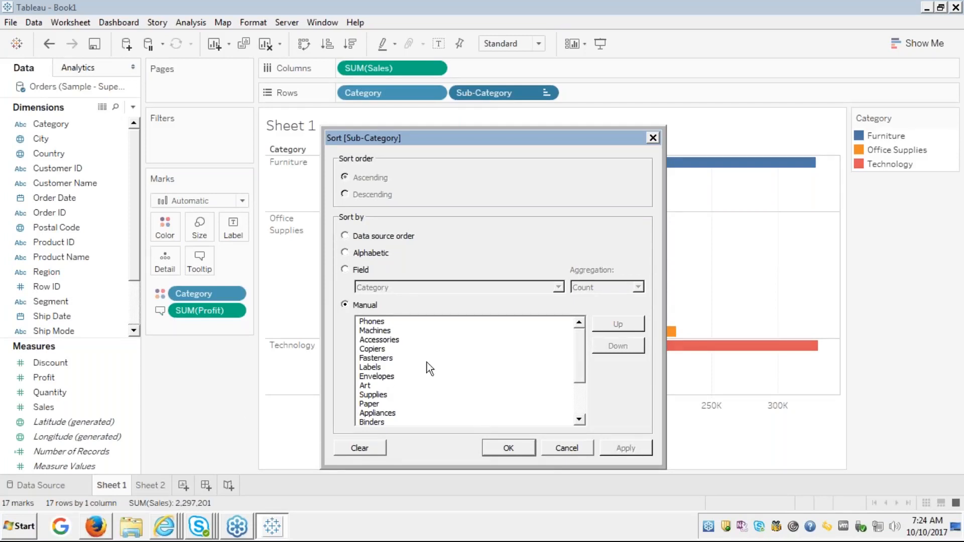
left_click(567, 452)
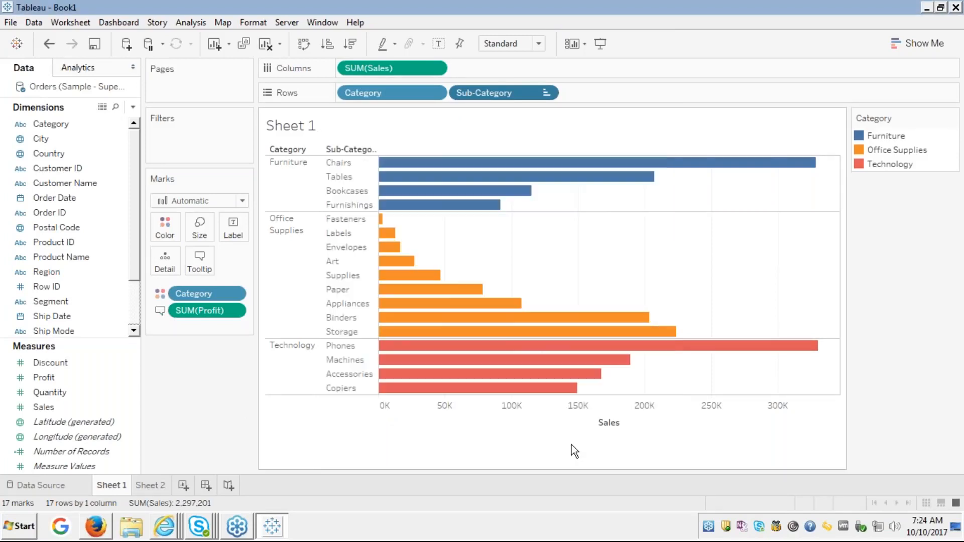
Enlarge the Columns shelf, and briefly highlight the Office Supplies bars through their row header.
left_click_drag(845, 85, 879, 136)
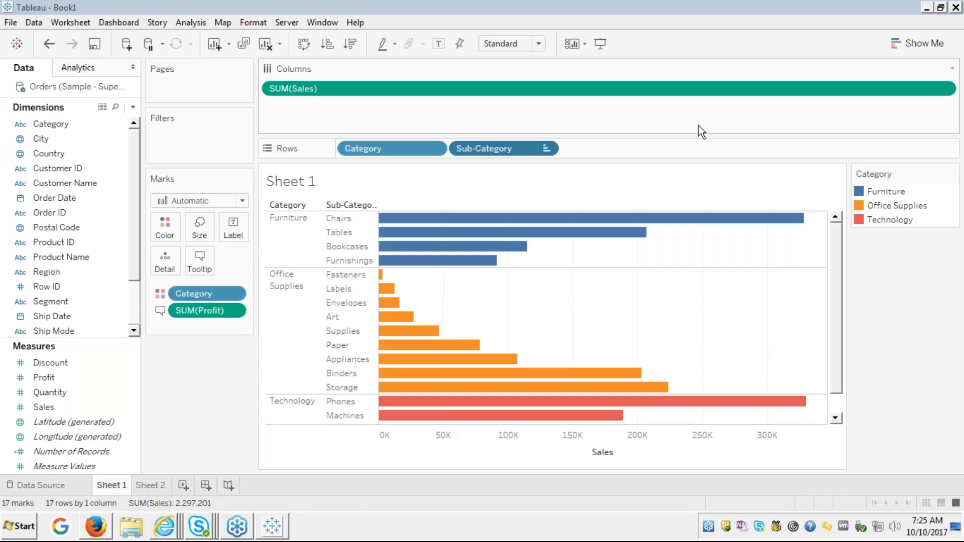
left_click(834, 408)
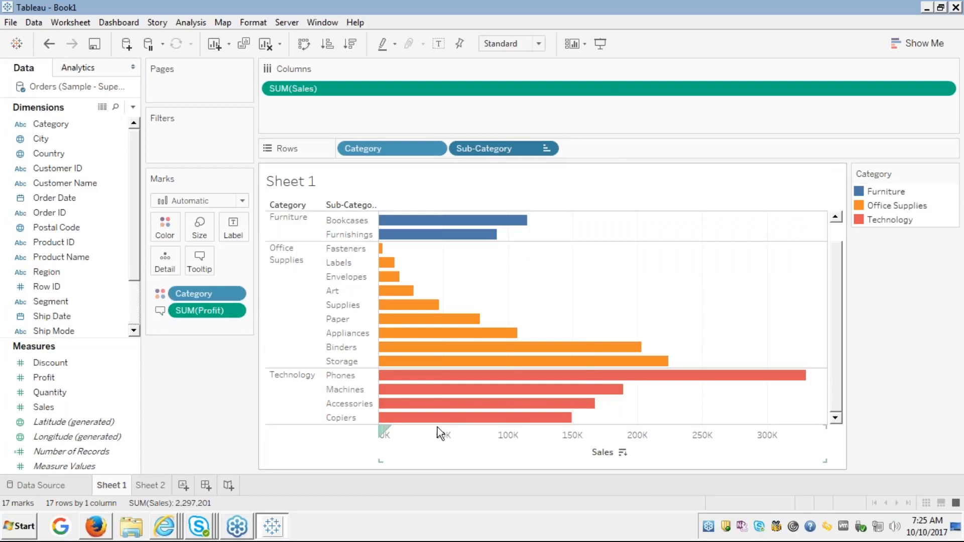
left_click(273, 305)
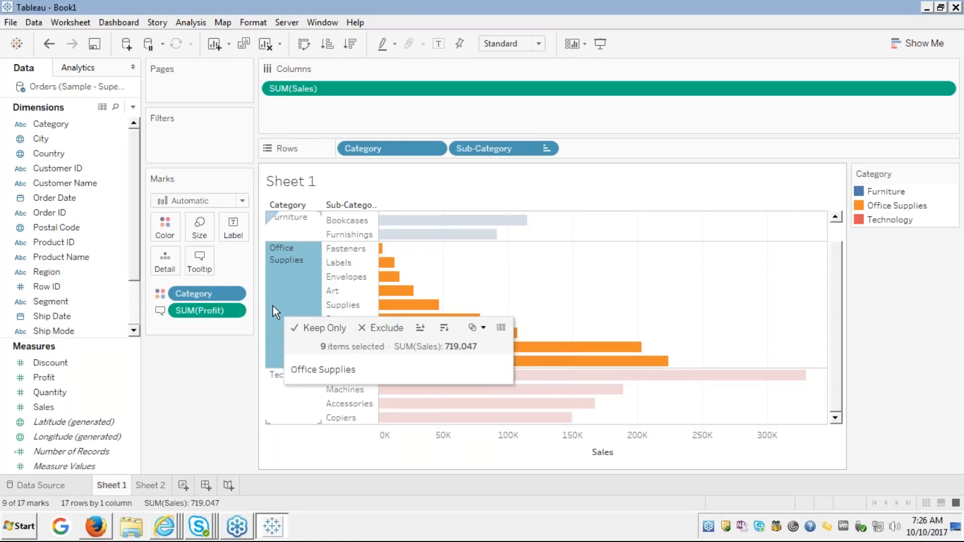
left_click(549, 251)
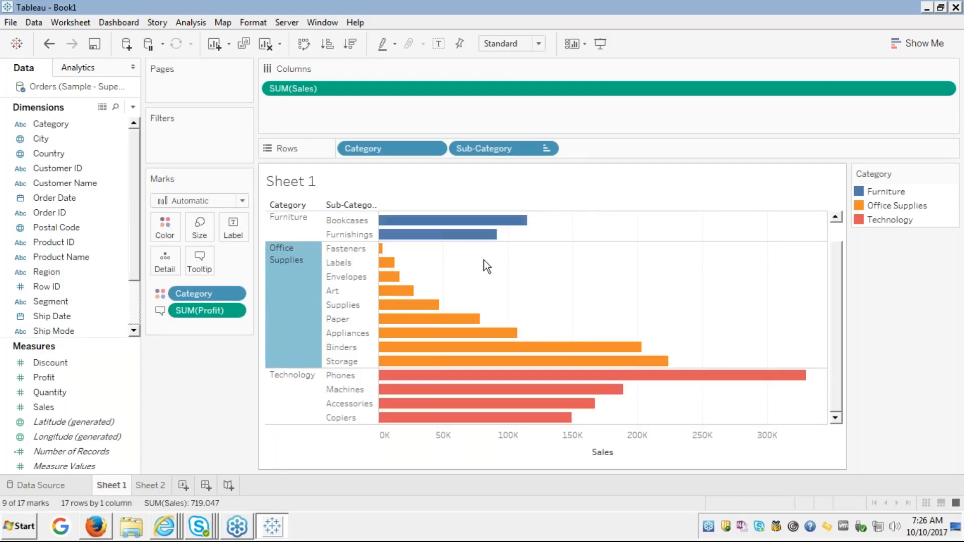
scroll(839, 232, "up", 1)
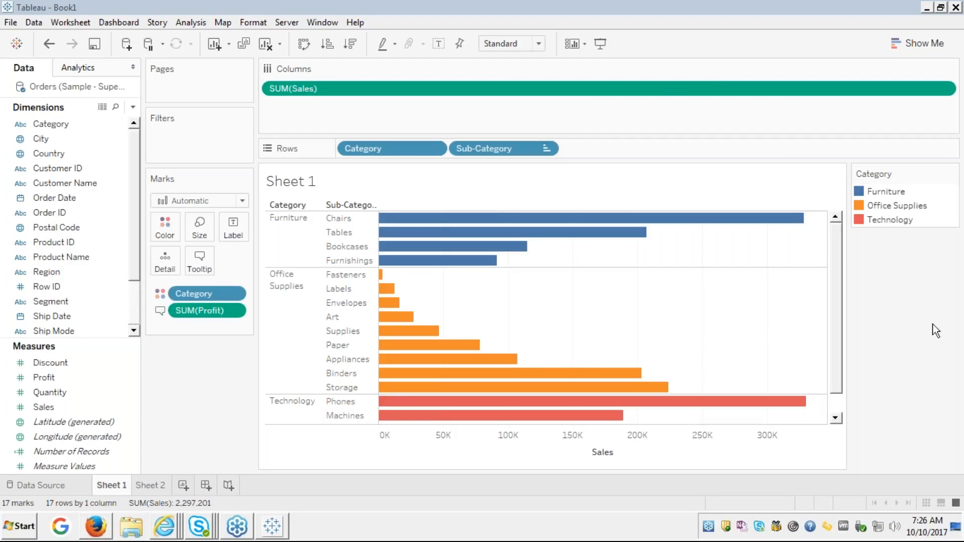
Move Office Supplies to the first place in the Category color legend, above Furniture.
left_click(875, 206)
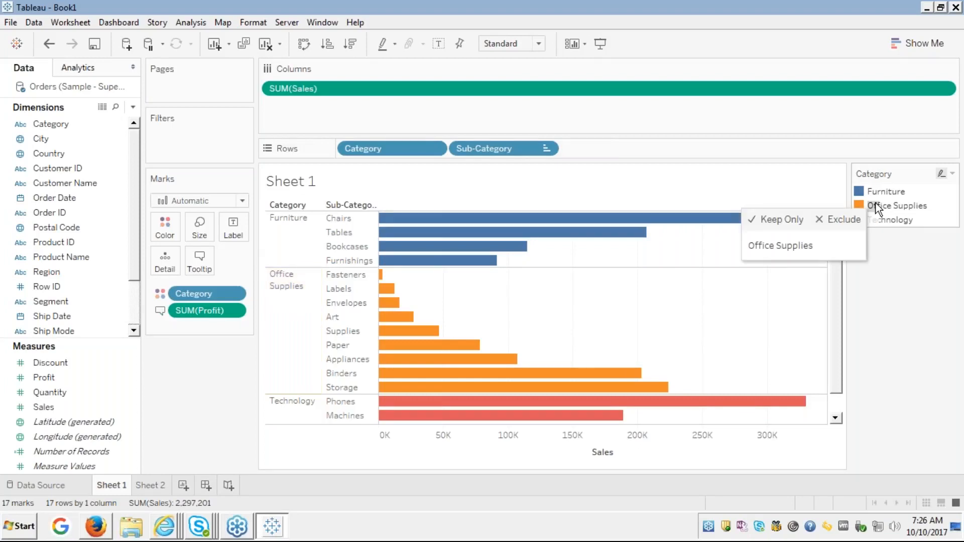
left_click(875, 203)
left_click(875, 203)
mouse_move(875, 203)
left_mouse_down()
mouse_move(855, 194)
mouse_move(869, 186)
left_mouse_up()
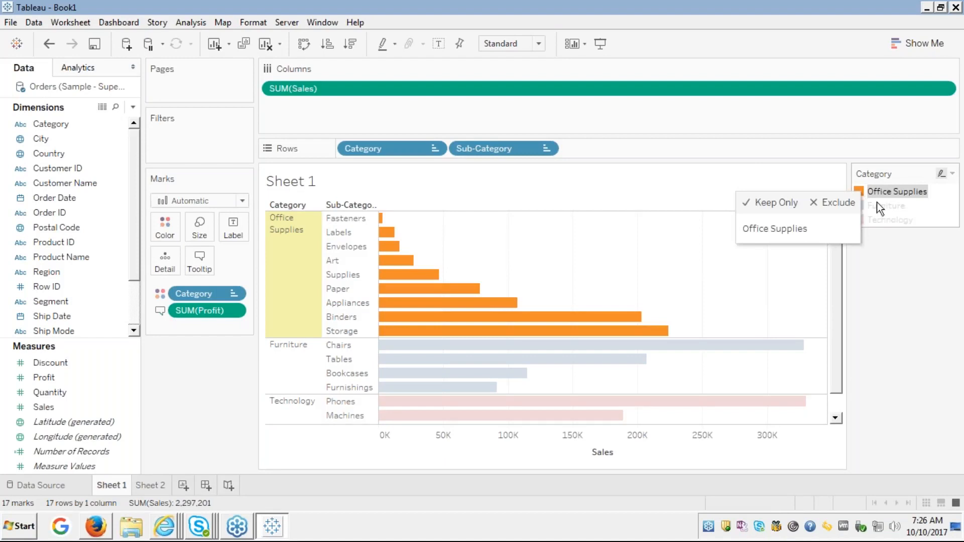
Exclude Office Supplies from the chart and undo the exclusion.
left_click(837, 203)
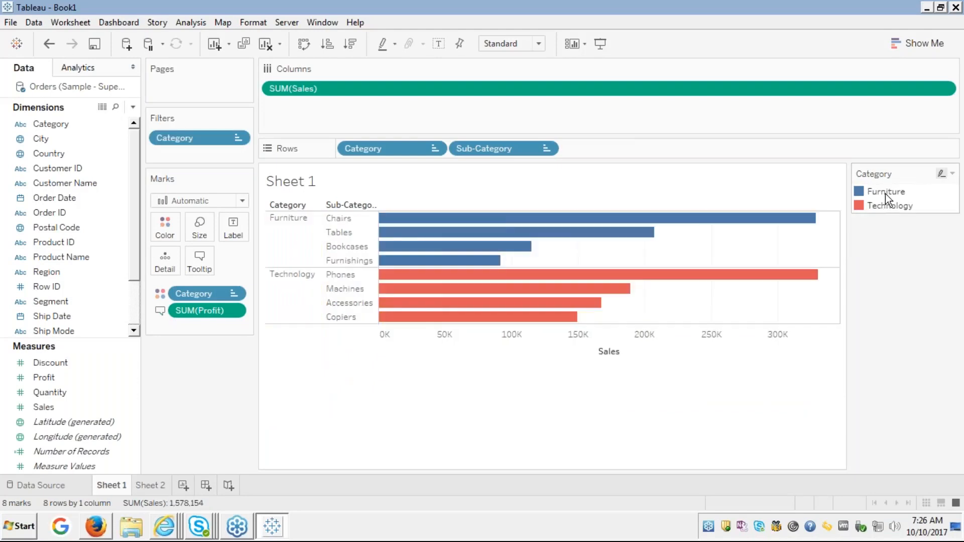
key("ctrl+z")
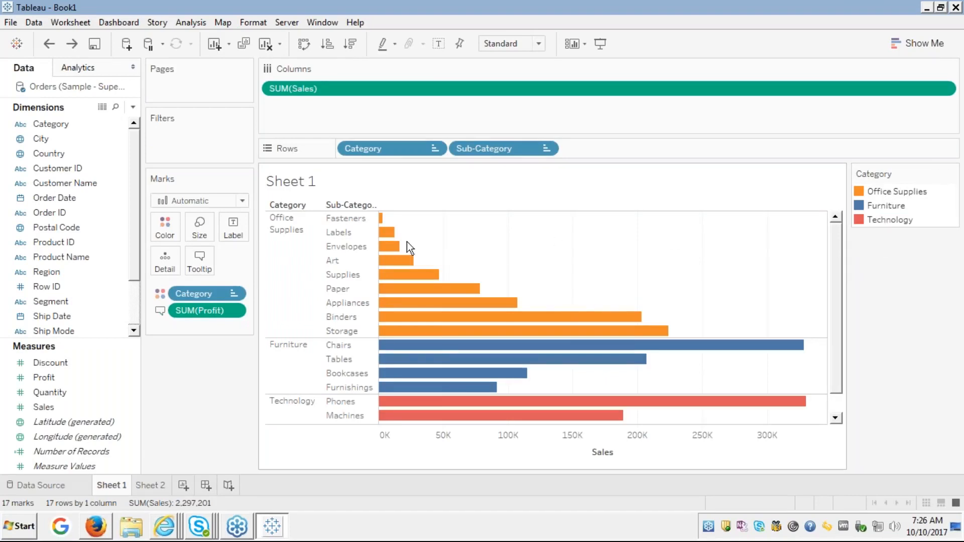
mouse_move(395, 297)
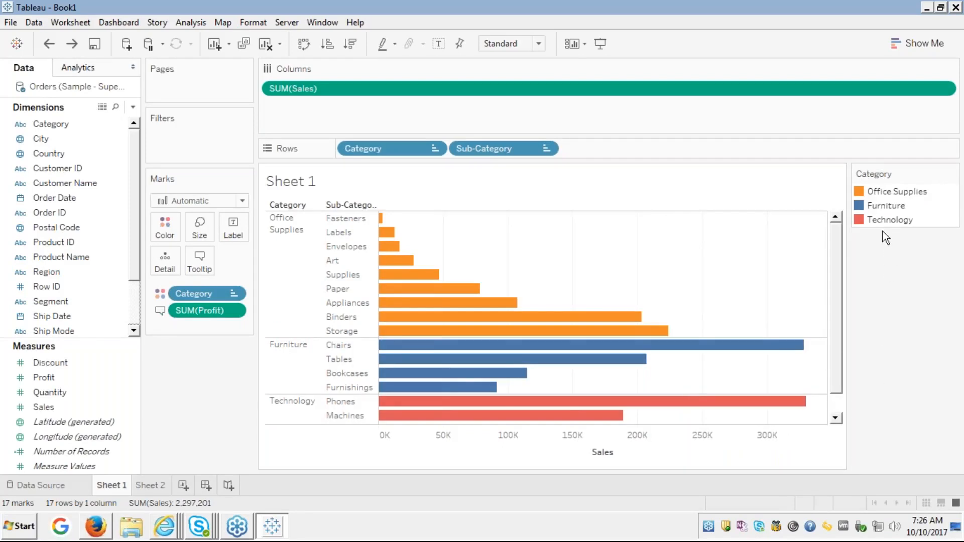
Move Technology to the first place in the Category color legend, above Office Supplies, and clear its highlight.
mouse_move(885, 226)
left_click(886, 221)
left_click_drag(880, 217, 878, 183)
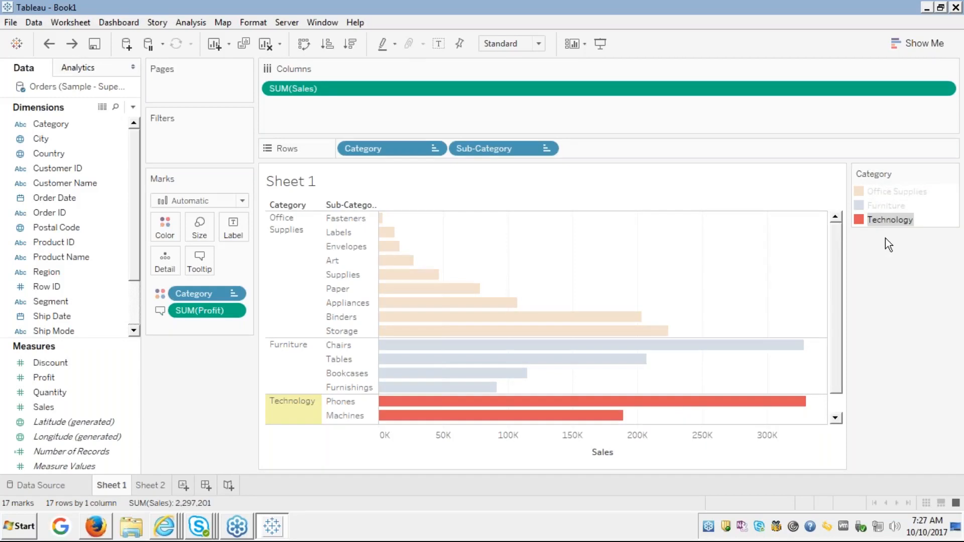
left_click(888, 220)
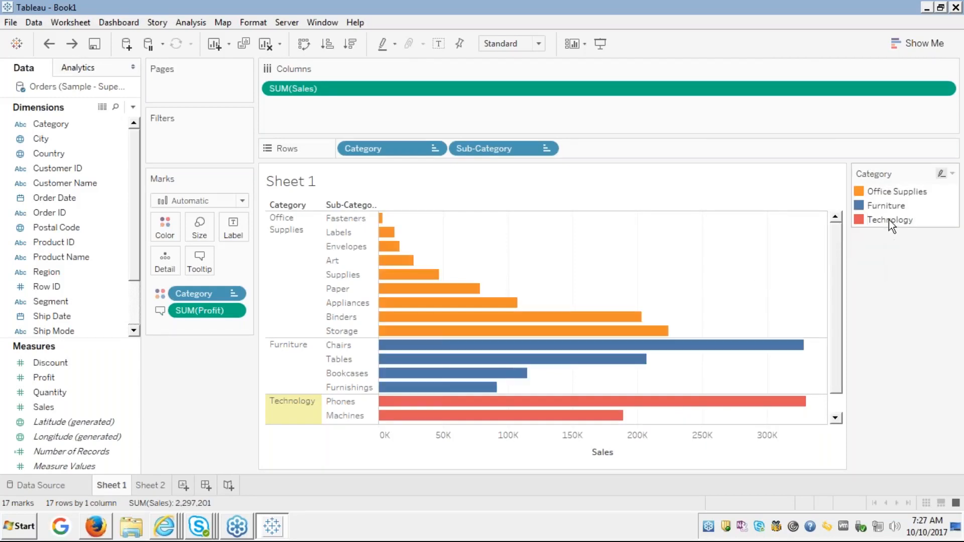
left_click_drag(889, 220, 880, 186)
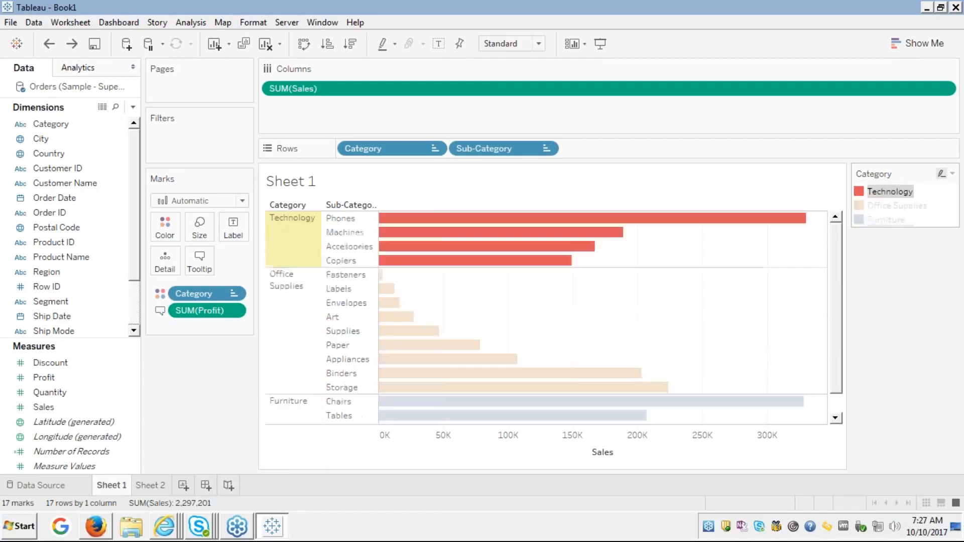
mouse_move(882, 193)
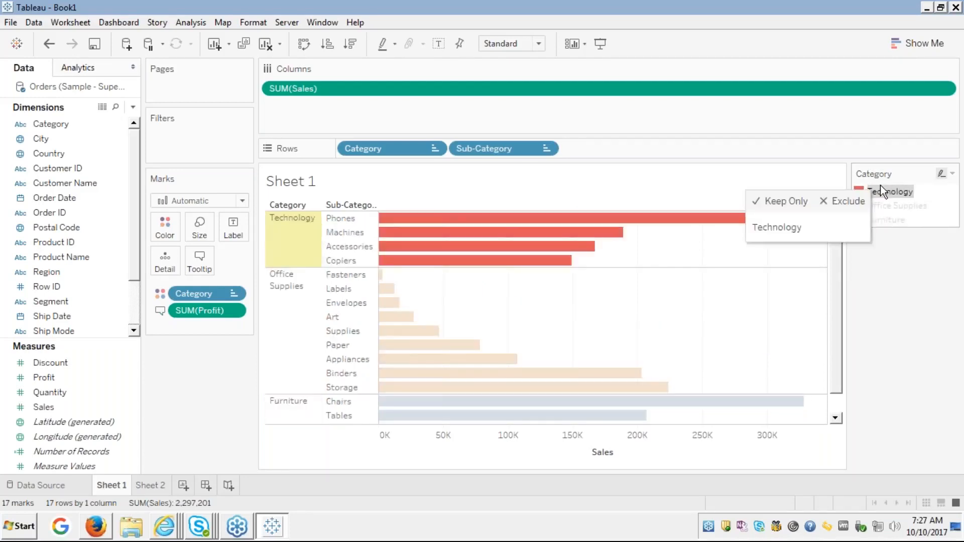
left_click(885, 191)
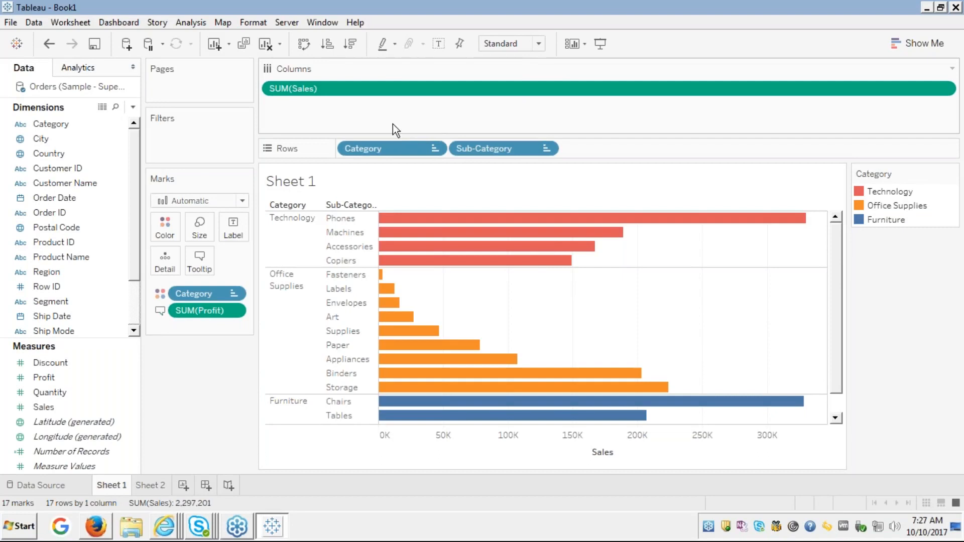
Move Art to the first place in the manual sort order of Sub-Category and apply the new order.
mouse_move(482, 247)
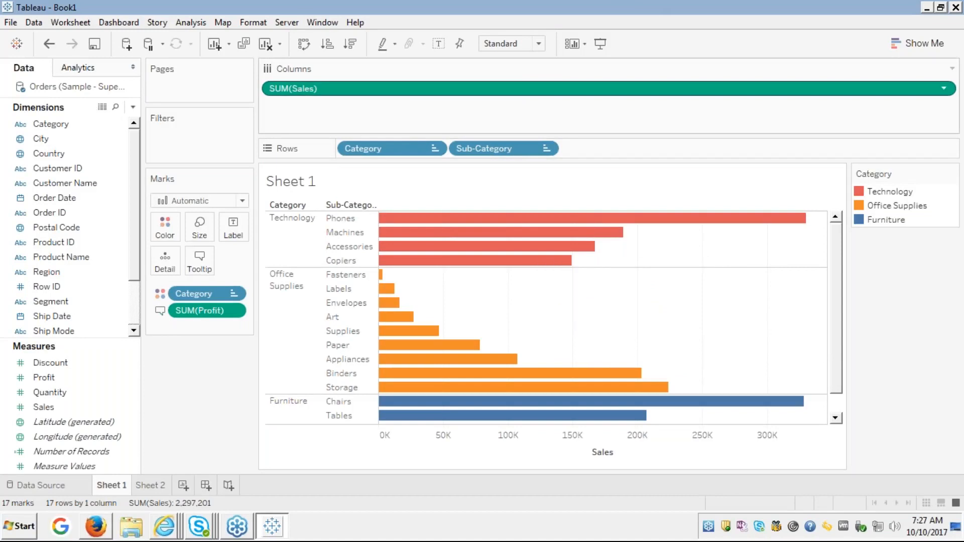
right_click(520, 149)
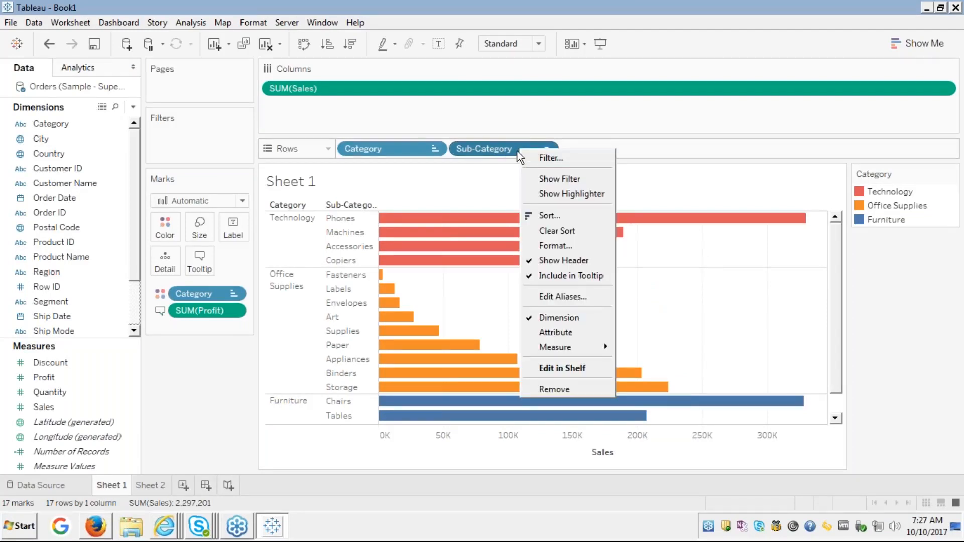
left_click(438, 185)
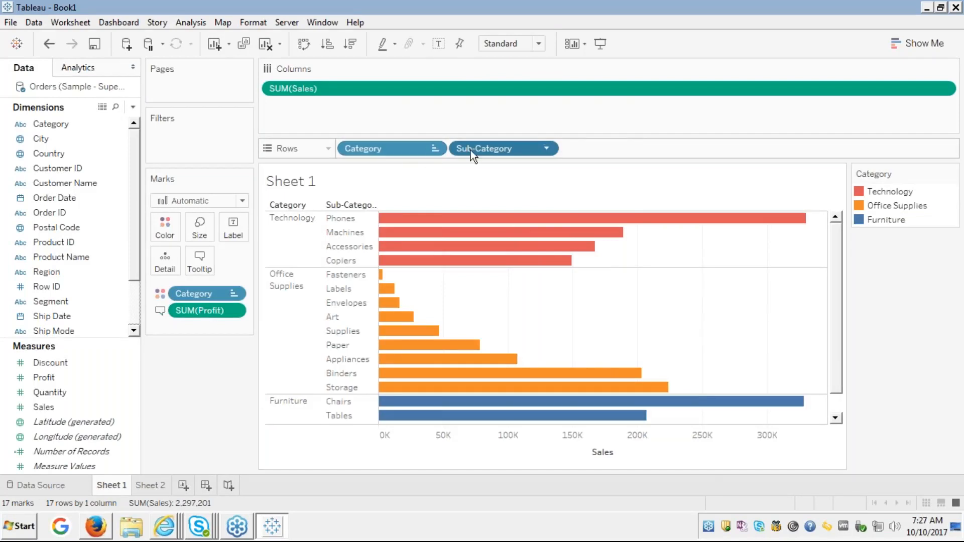
right_click(517, 151)
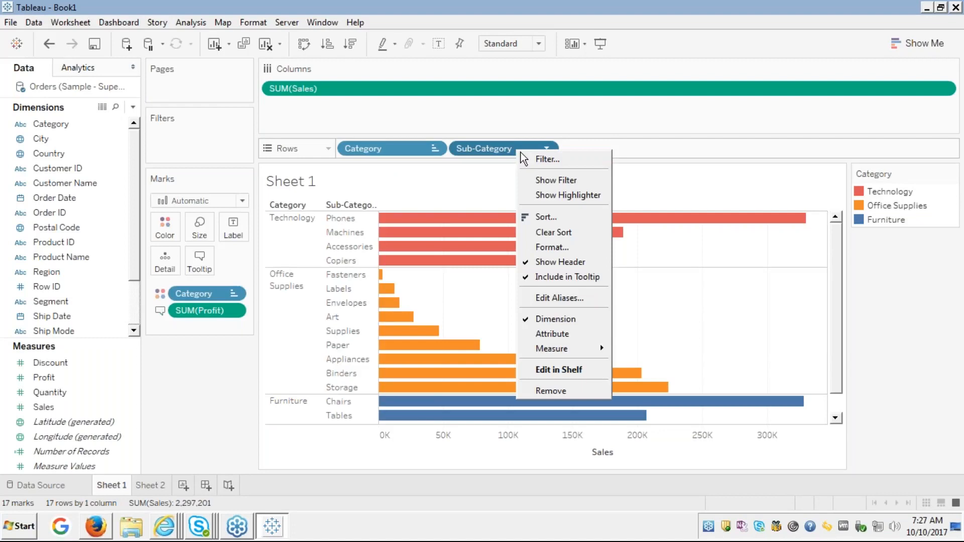
left_click(545, 219)
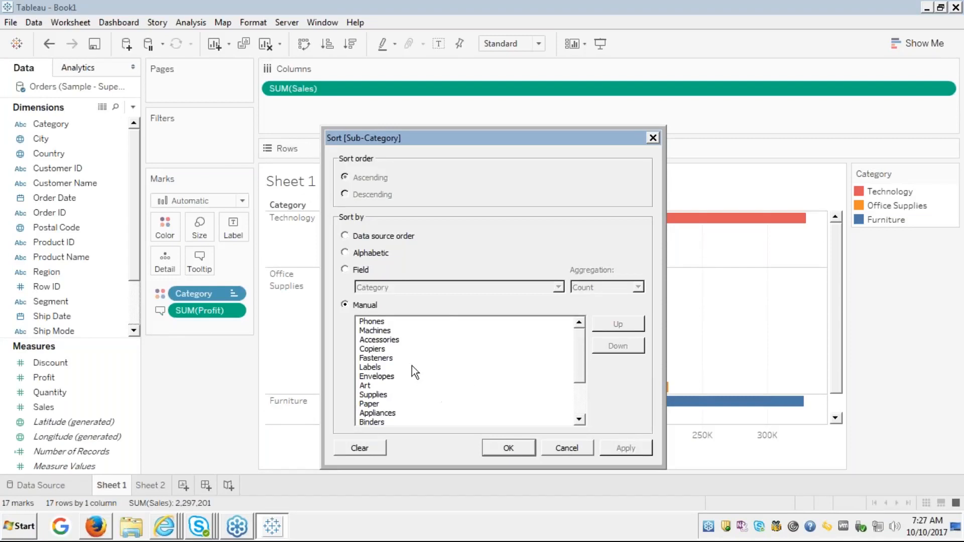
left_click(578, 401)
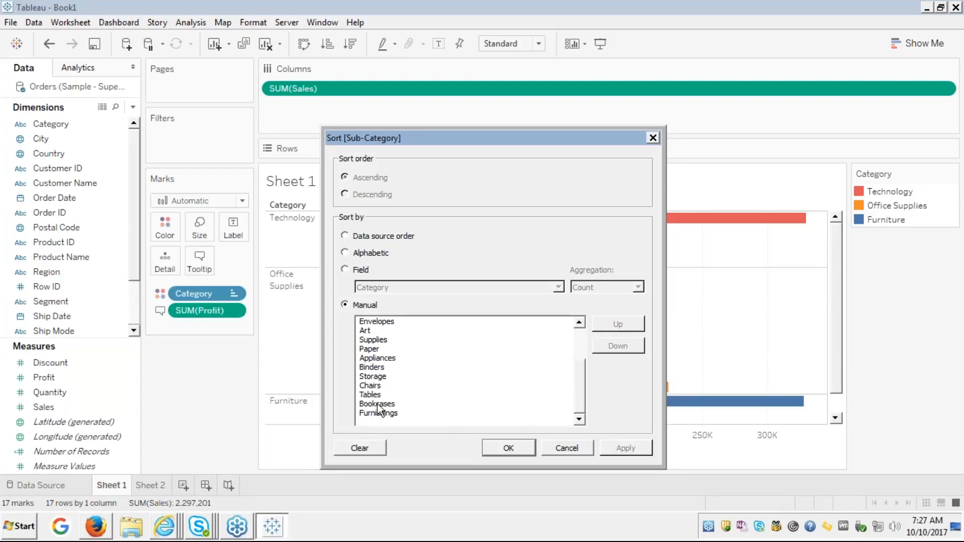
left_click(366, 330)
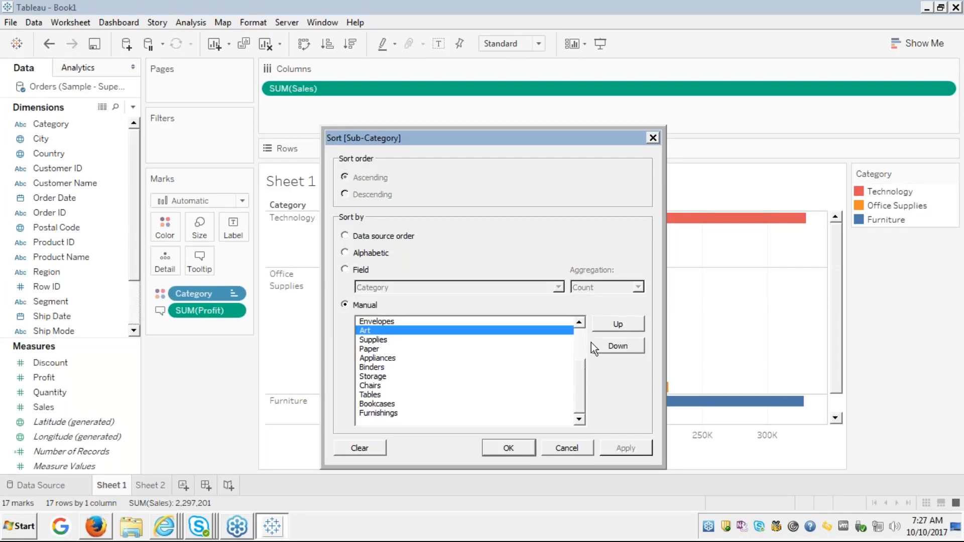
left_click(615, 326)
left_click(614, 325)
left_click(616, 325)
left_click(616, 325)
left_click(615, 326)
left_click(615, 325)
left_click(615, 326)
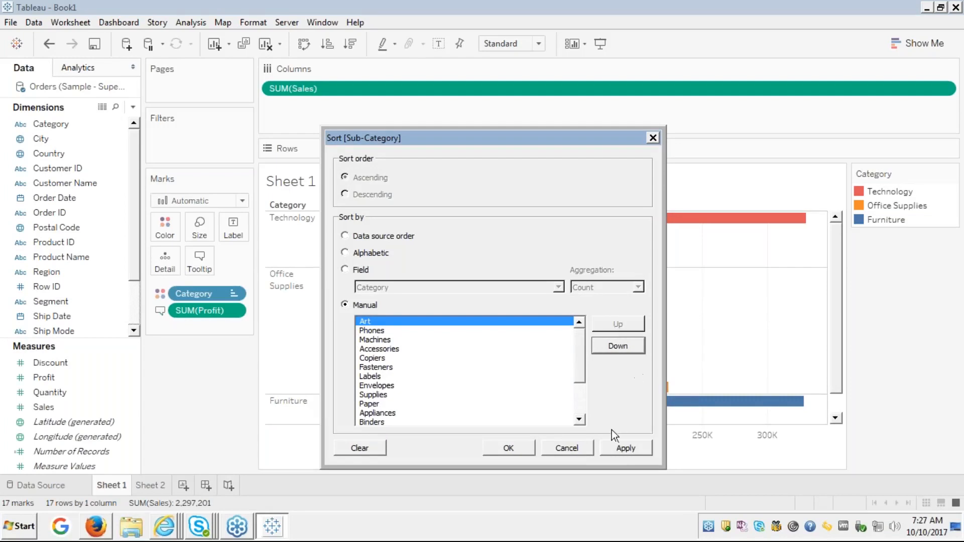
left_click(619, 449)
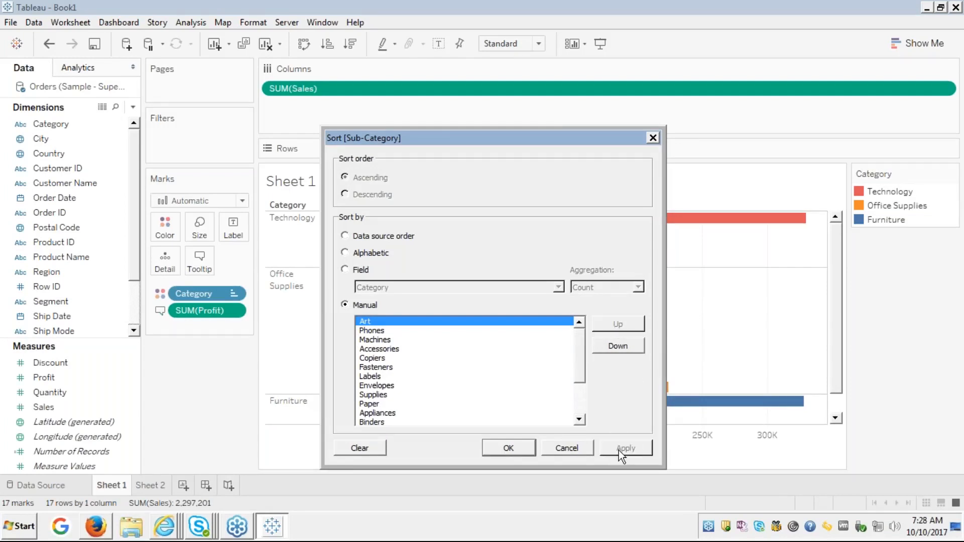
Close the Sub-Category sort settings and view the aliases of the Sub-Category members without changing them.
left_click(508, 446)
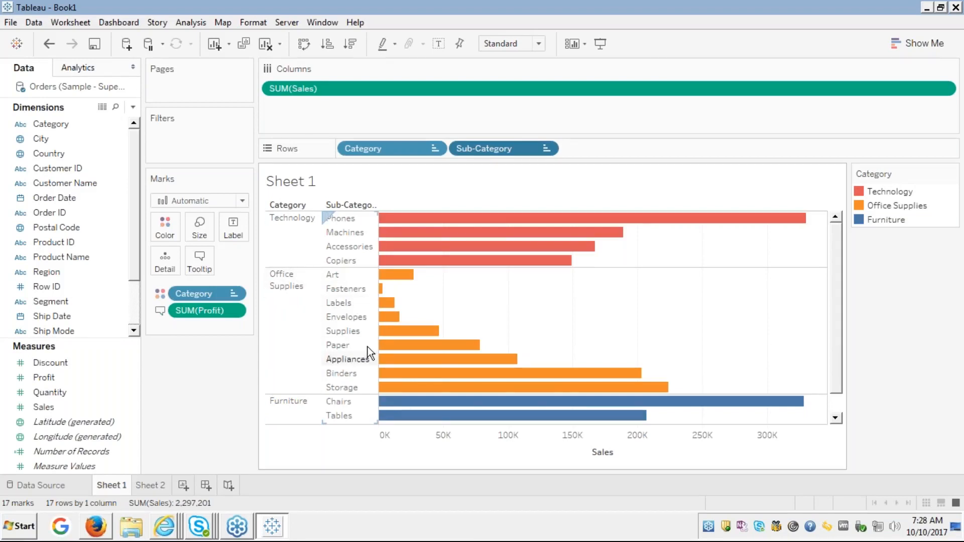
right_click(520, 154)
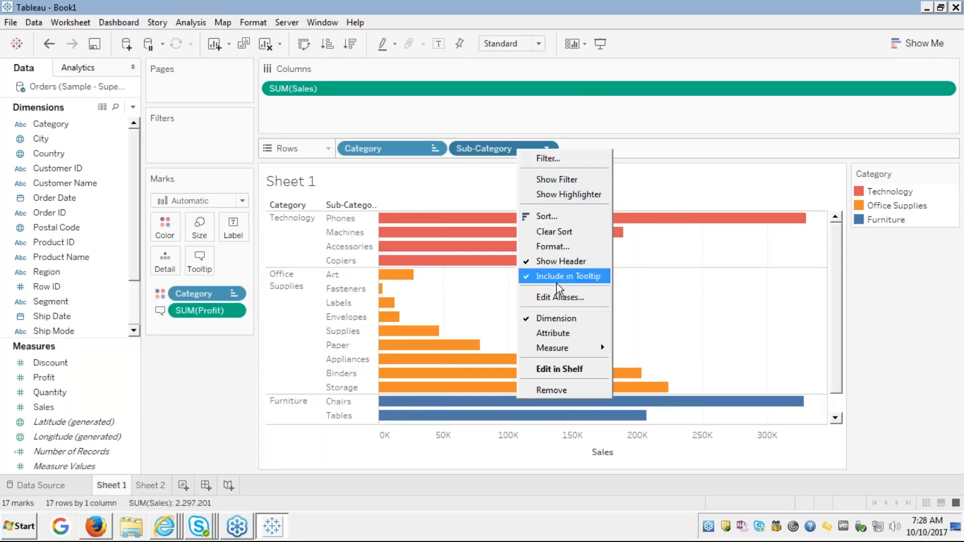
left_click(532, 302)
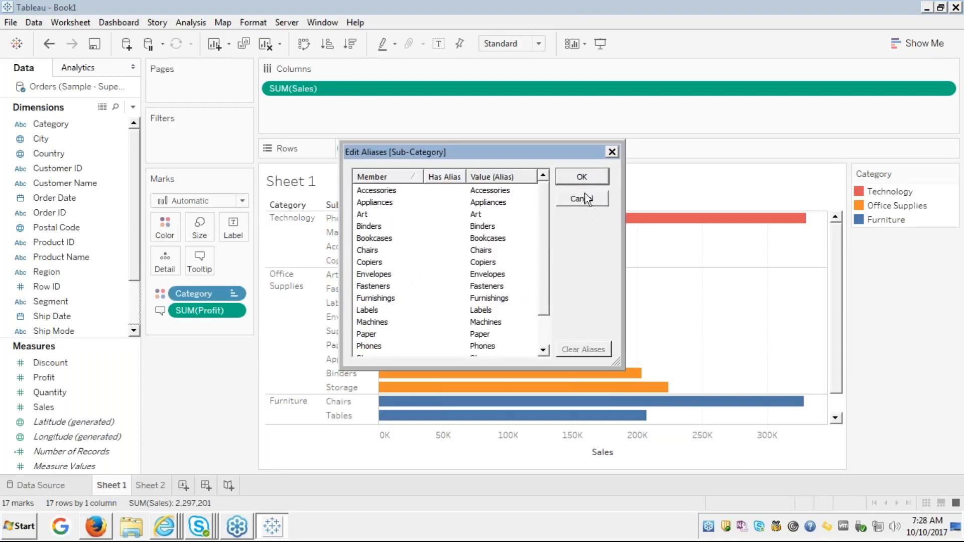
left_click(612, 151)
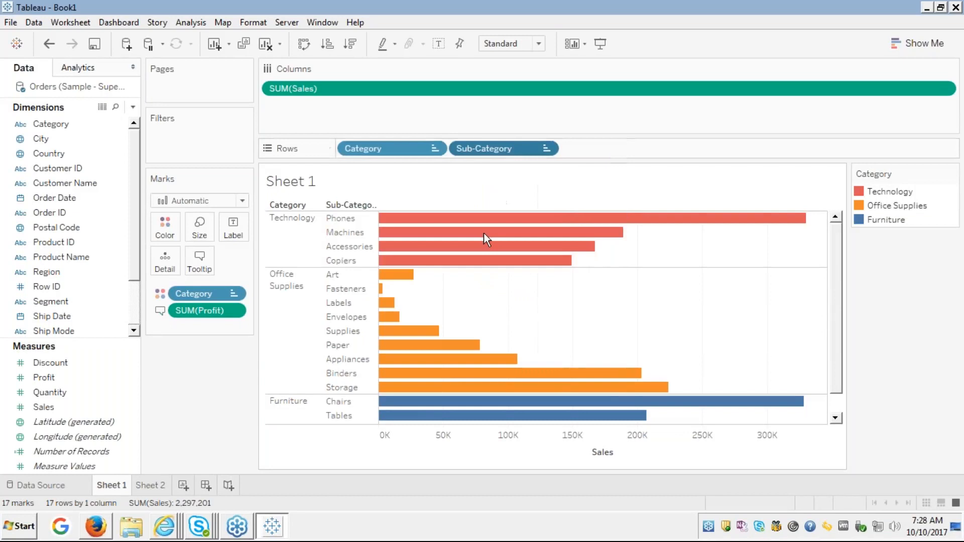
Switch to the Module 3 presentation in Firefox and view the Quick Sort and Measures sorting slides full screen.
left_click(96, 526)
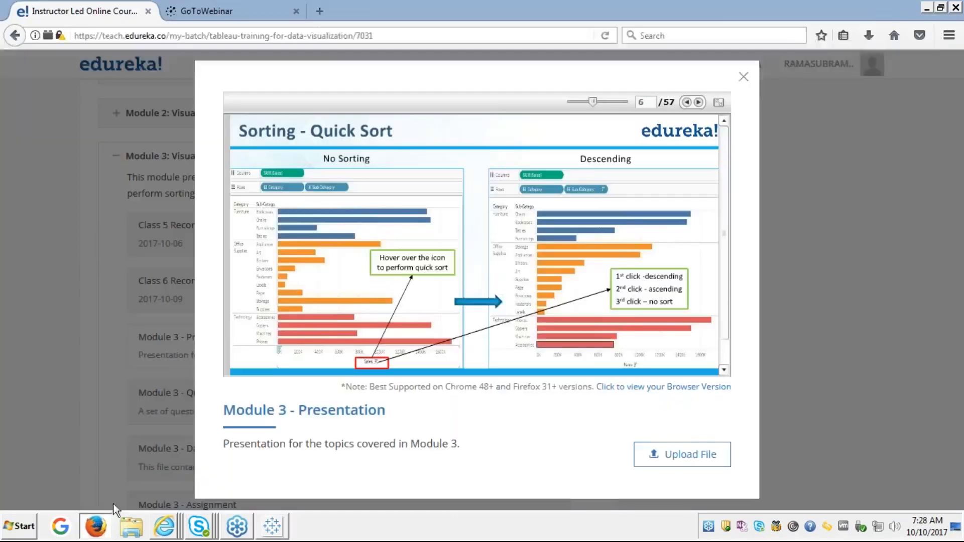
left_click(722, 101)
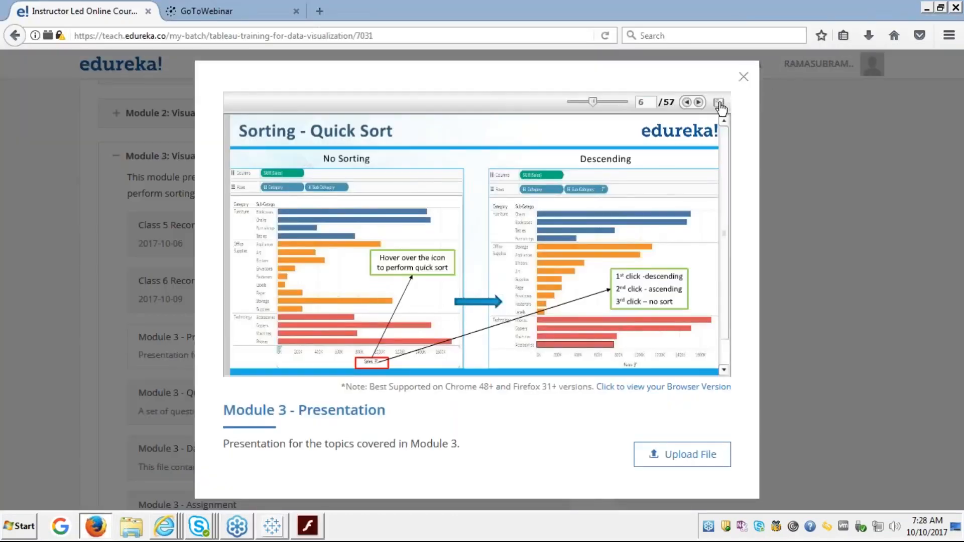
key("Escape")
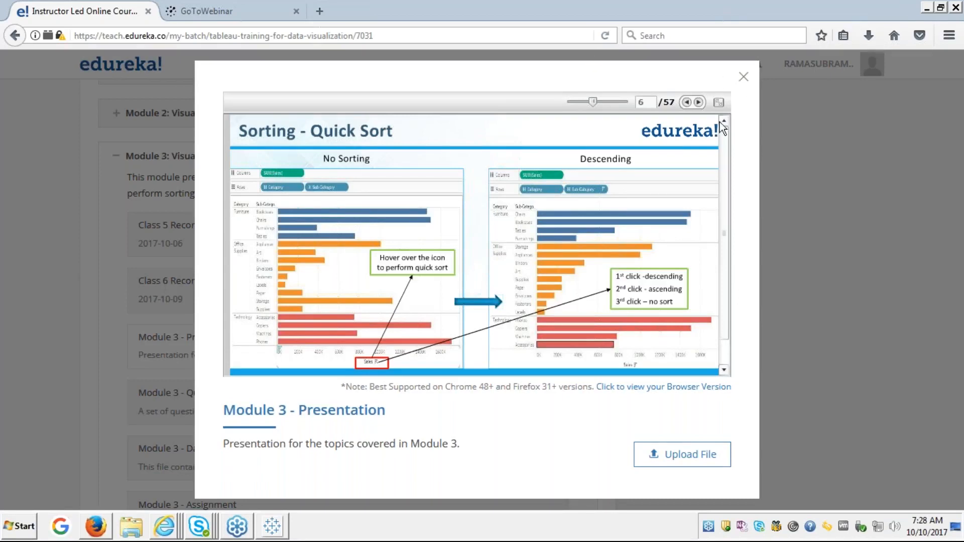
left_click(719, 103)
left_click(718, 102)
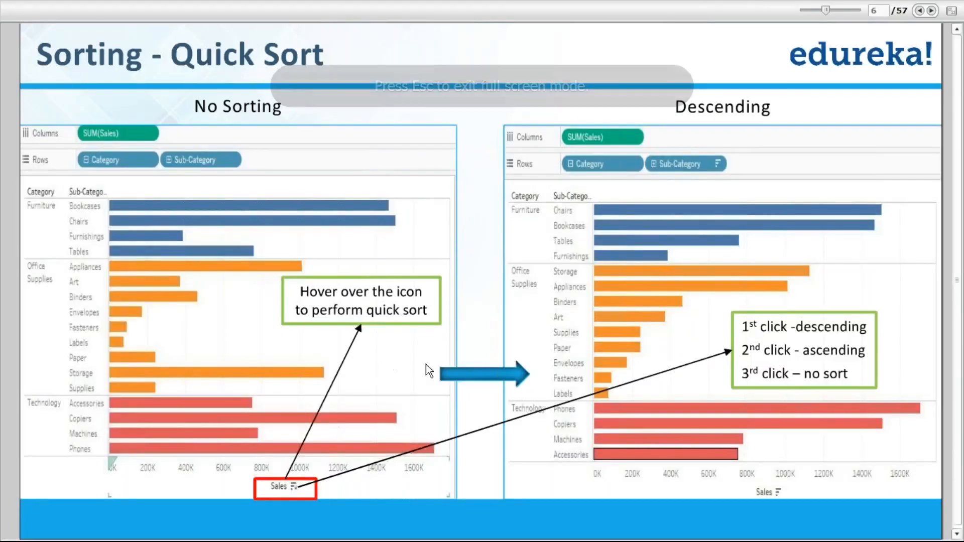
left_click(931, 11)
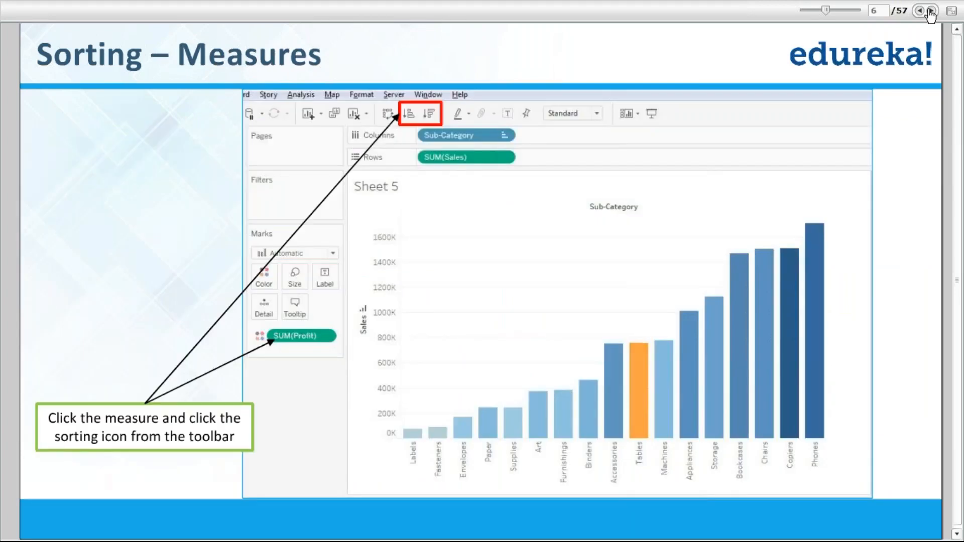
left_click(930, 11)
key("alt+Tab")
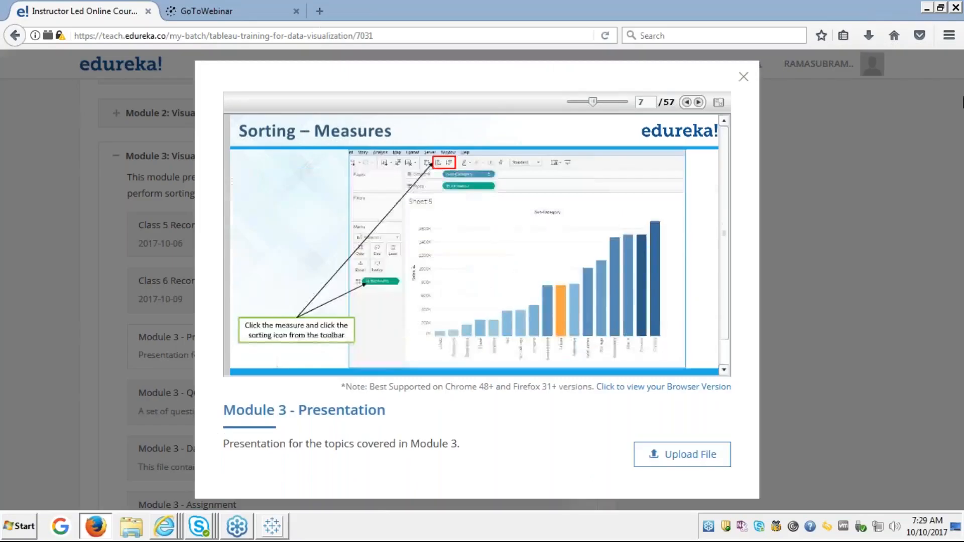
Switch back to Tableau and sort the sub-categories by Sales in ascending, descending and again ascending order.
left_click(260, 527)
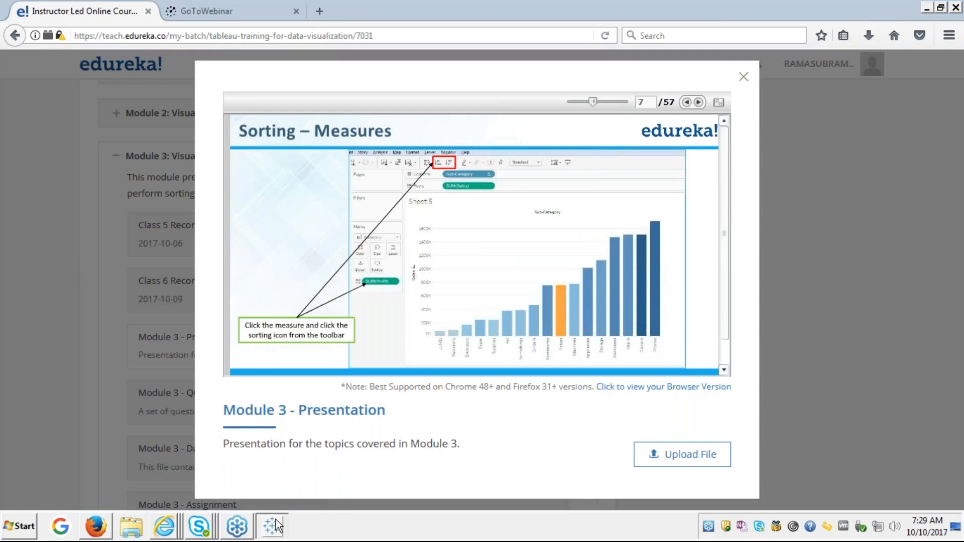
left_click(275, 530)
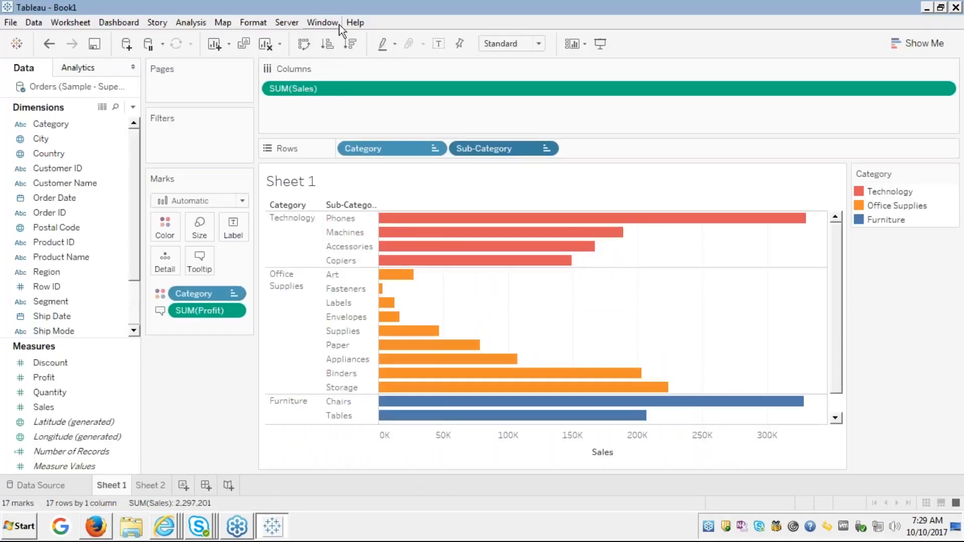
left_click(329, 47)
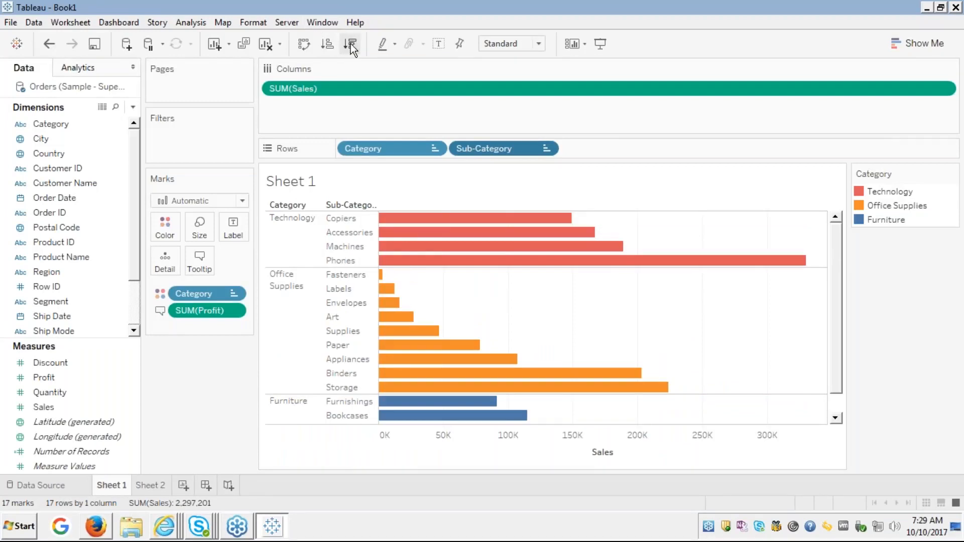
left_click(351, 44)
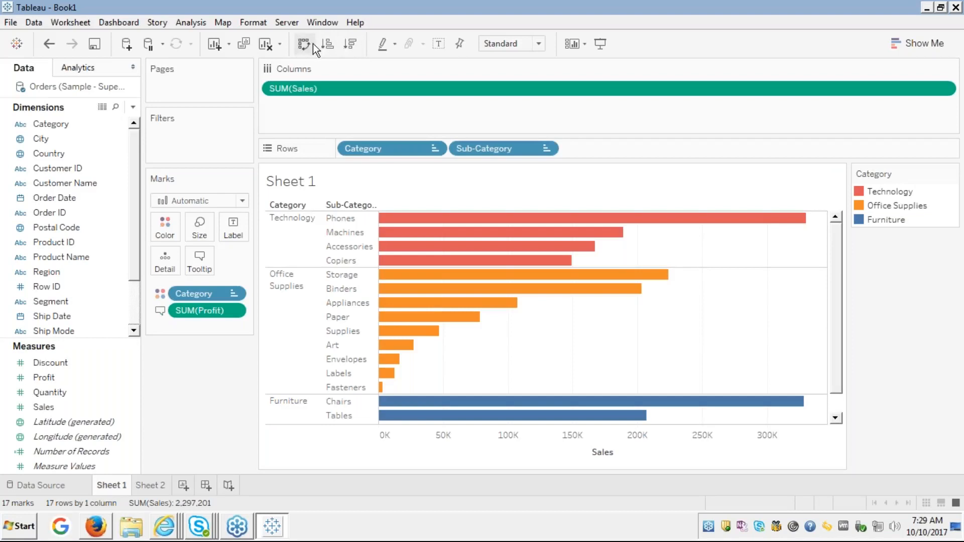
left_click(351, 46)
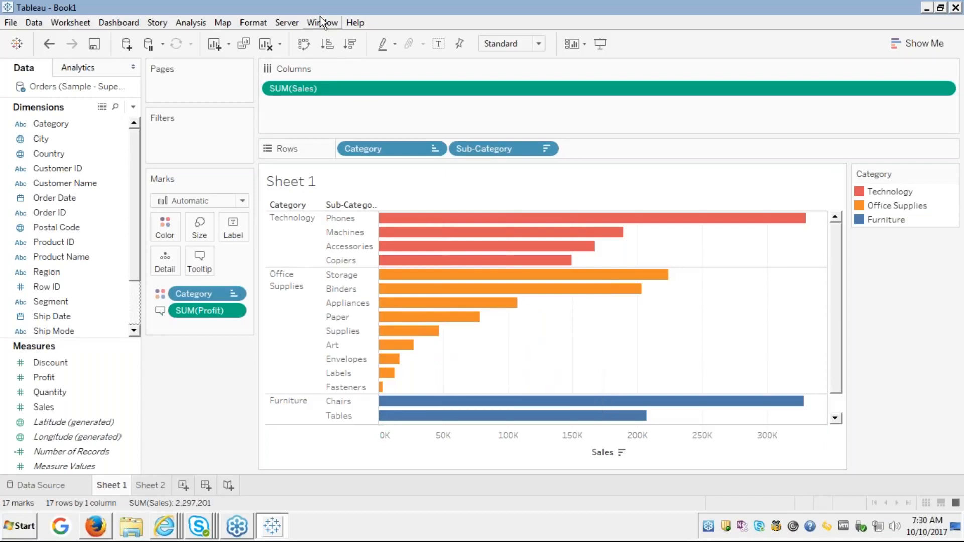
left_click(328, 48)
Return to the presentation in Firefox and view the slides on sorting by headers and legend, up to slide 10.
key("alt+Tab")
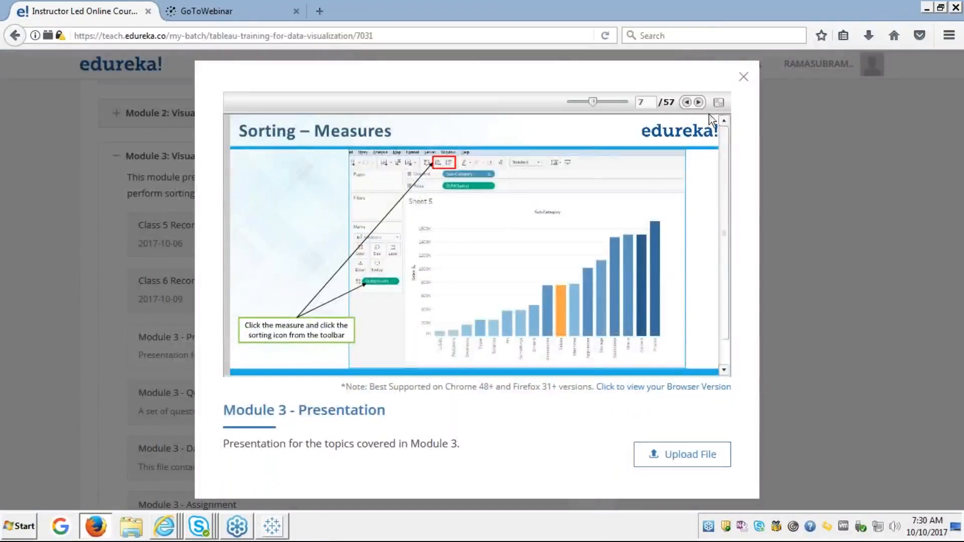
left_click(719, 103)
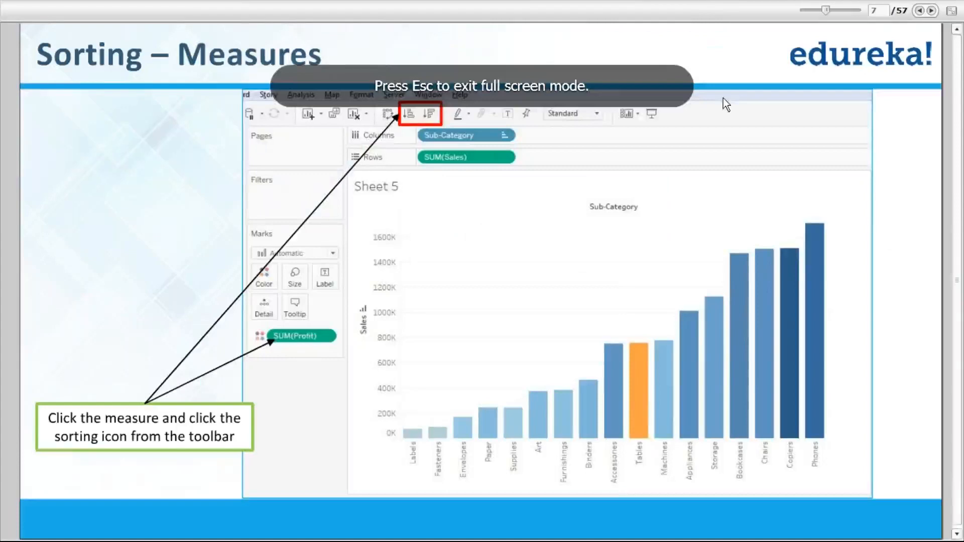
left_click(931, 12)
left_click(931, 12)
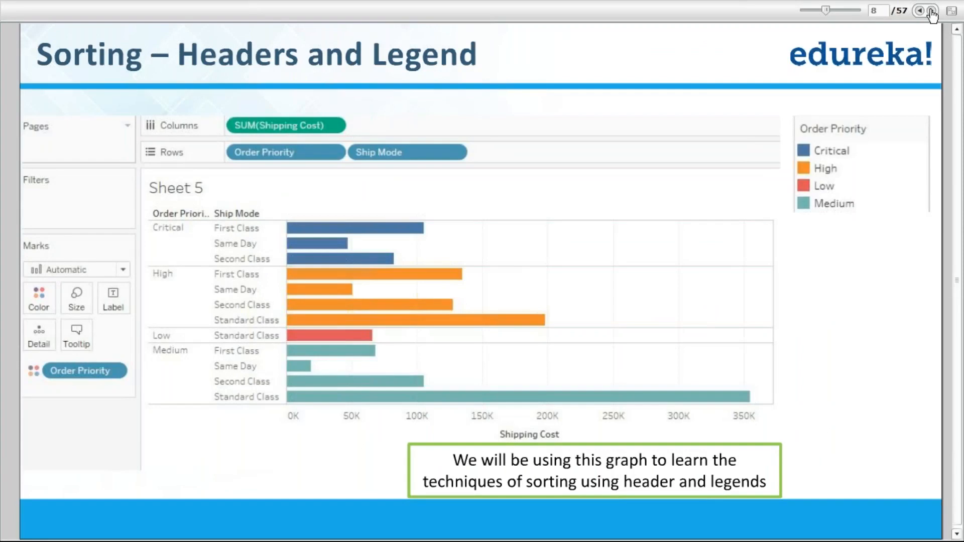
left_click(931, 12)
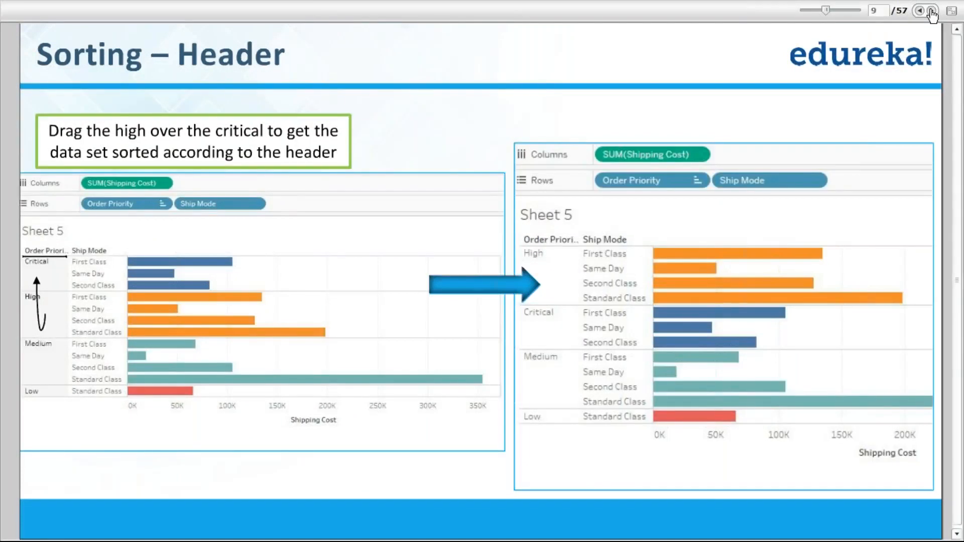
left_click(931, 12)
key("alt+Tab")
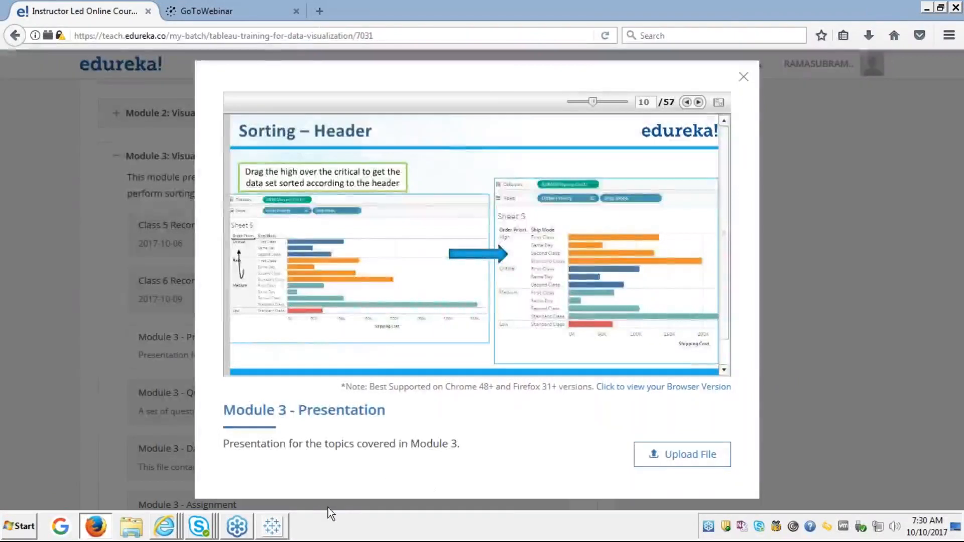
Switch to Tableau, move the Office Supplies header above Technology in the chart, and clear its highlight.
left_click(273, 528)
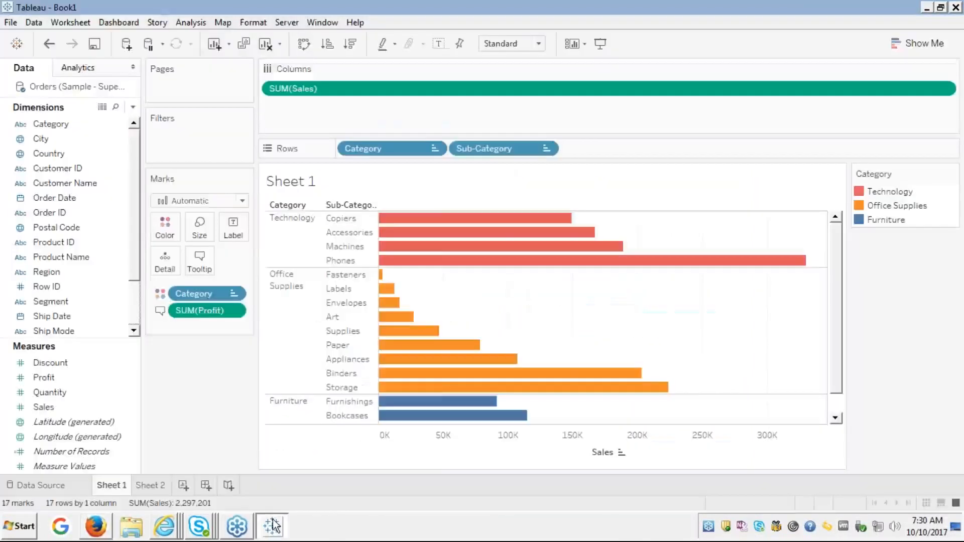
left_click(293, 307)
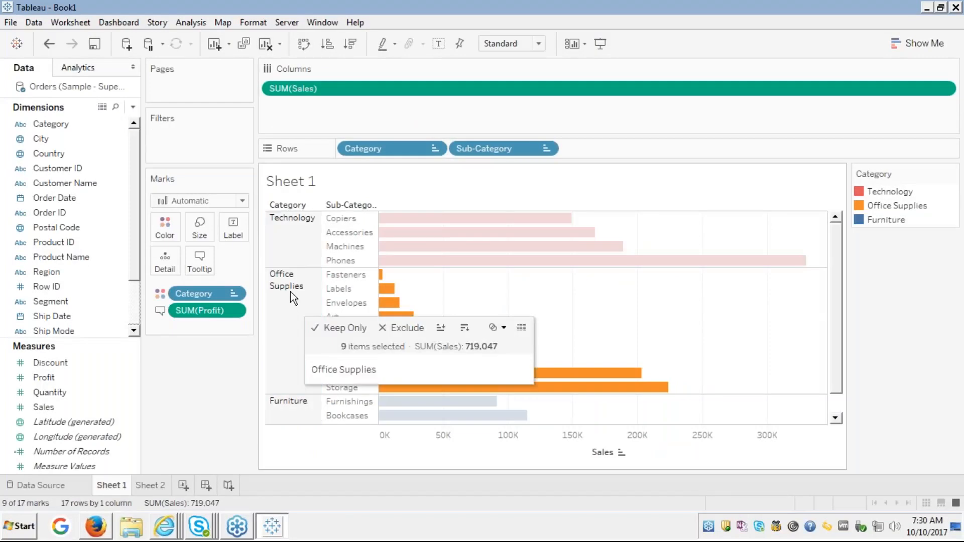
left_click_drag(299, 272, 298, 213)
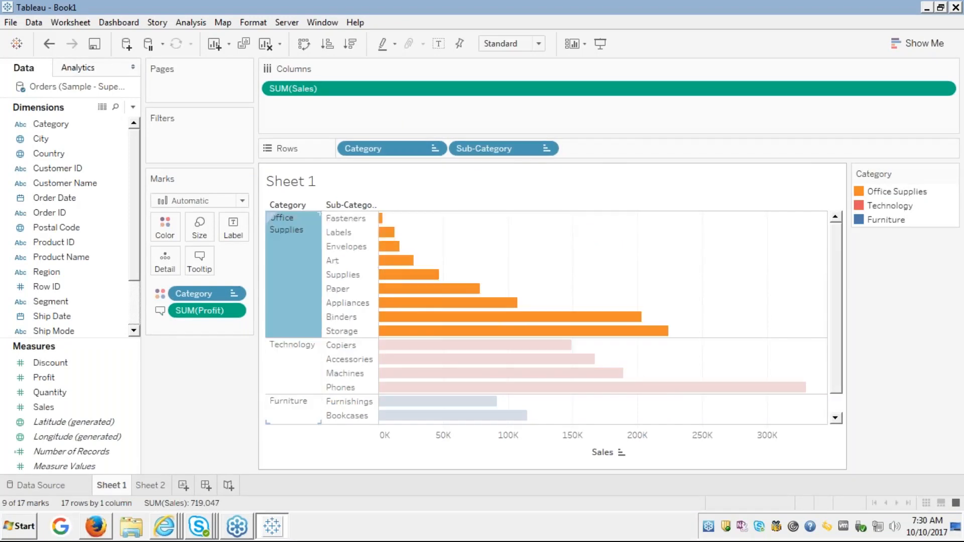
left_click(293, 293)
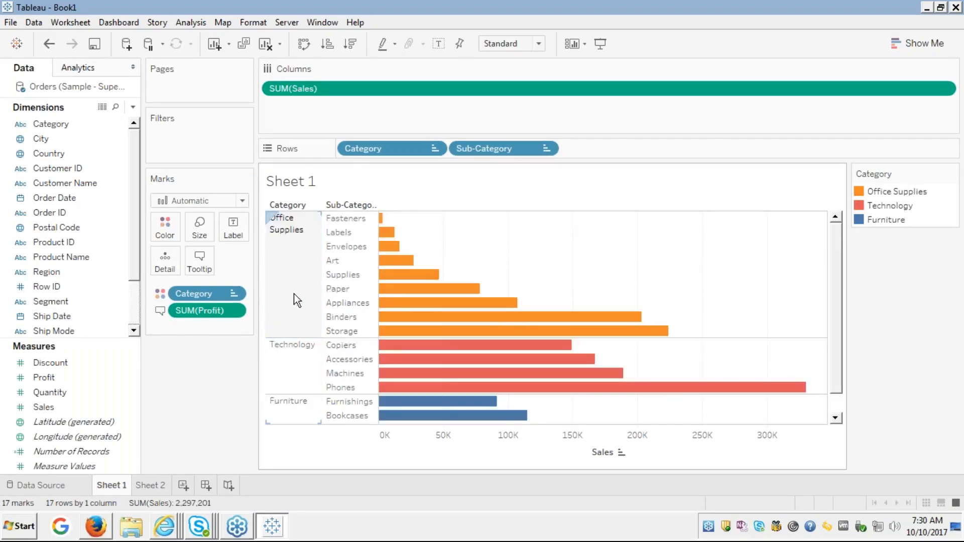
Switch to the presentation in Firefox and view the Sorting – Legend slide full screen.
key("alt+Tab")
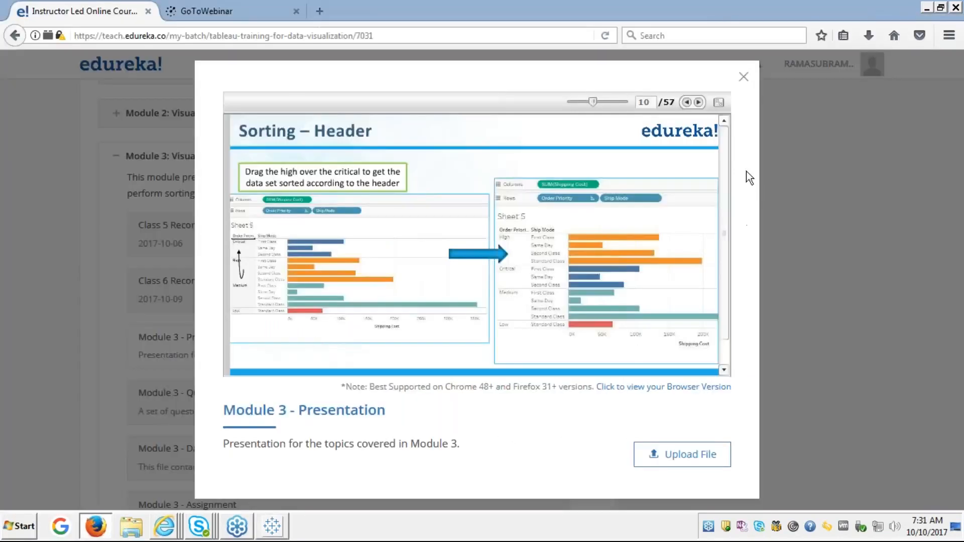
left_click(719, 102)
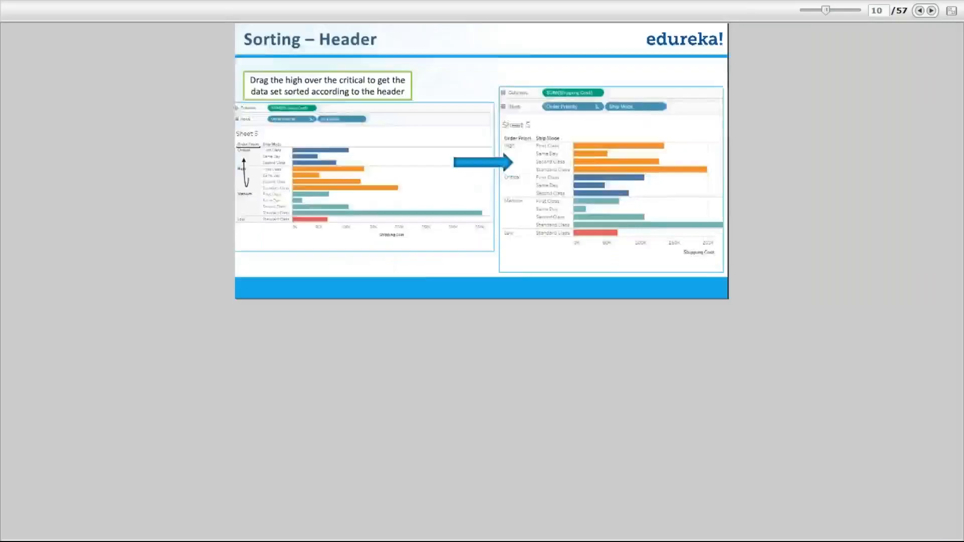
left_click(930, 11)
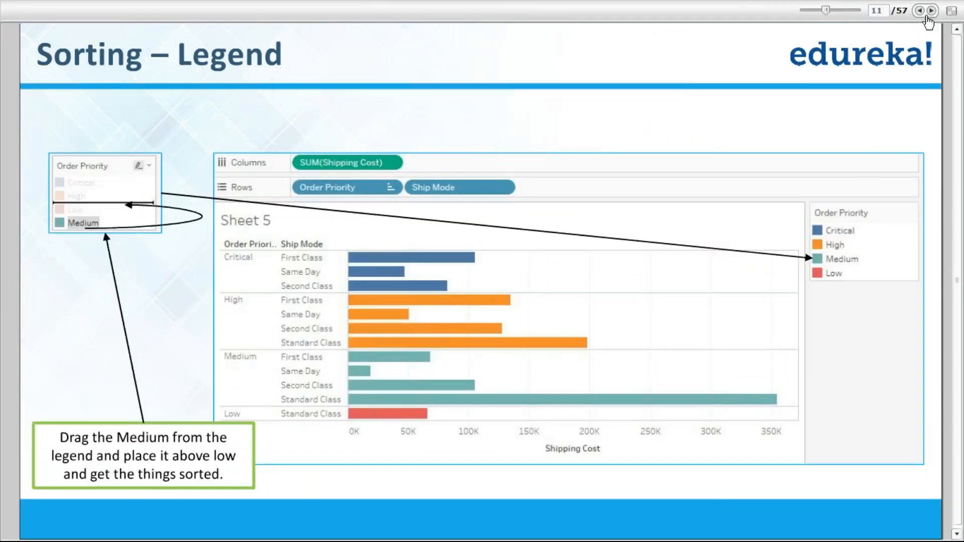
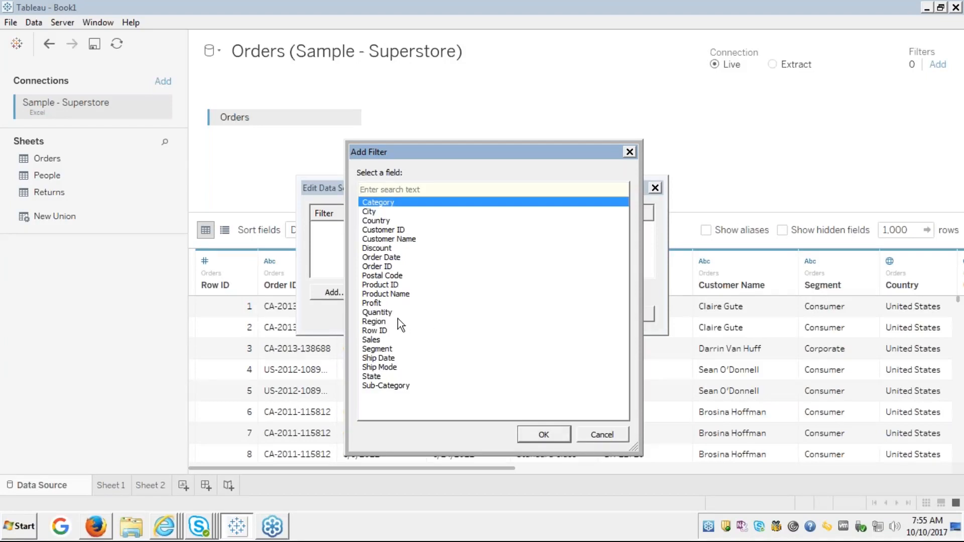
Add a data source filter on Profit and set the minimum of its range of values to 0.
left_click(375, 303)
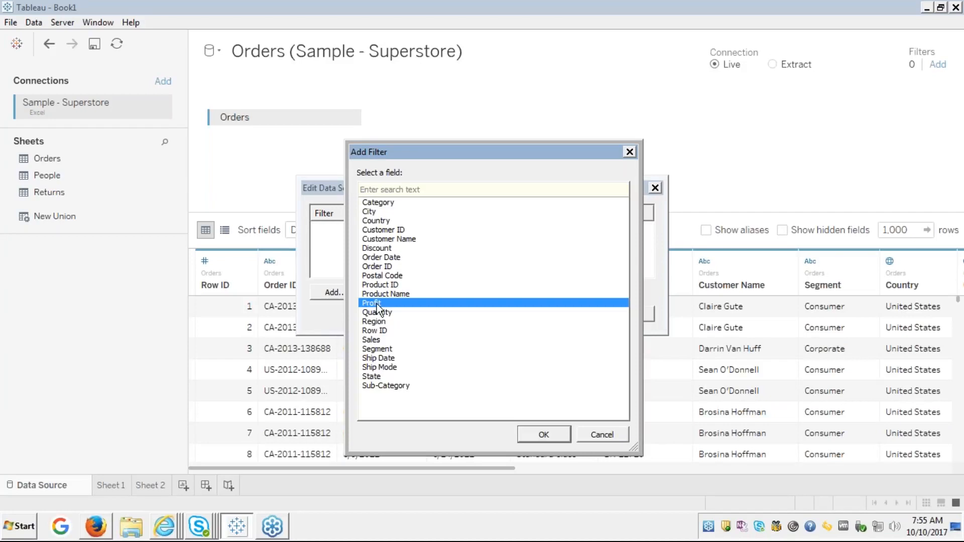
left_click(544, 434)
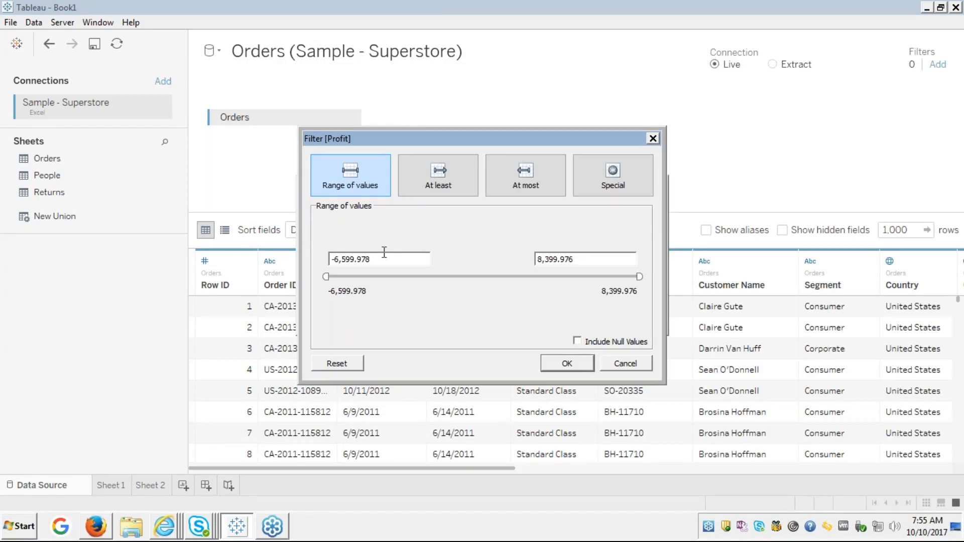
key("BackSpace")
key("BackSpace")
key("BackSpace")
key("BackSpace")
key("BackSpace")
key("BackSpace")
key("BackSpace")
key("BackSpace")
key("BackSpace")
key("BackSpace")
type("0")
left_click(520, 221)
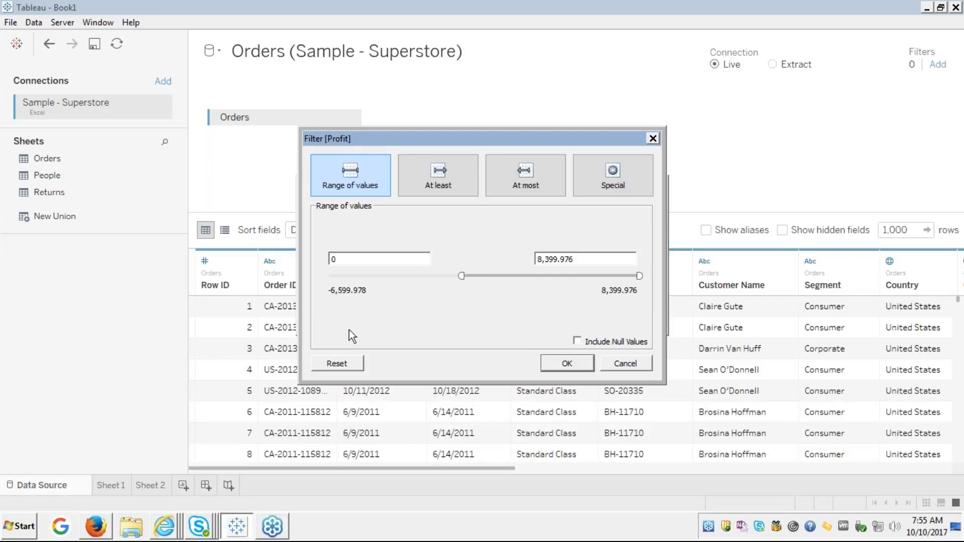
Compare the At least and At most options of the Profit filter.
left_click(439, 180)
left_click(358, 256)
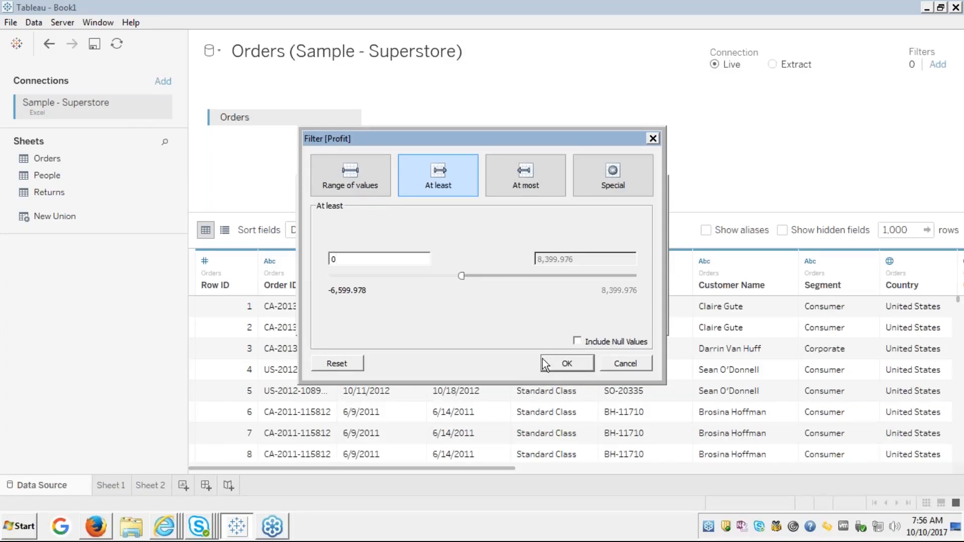
left_click(530, 179)
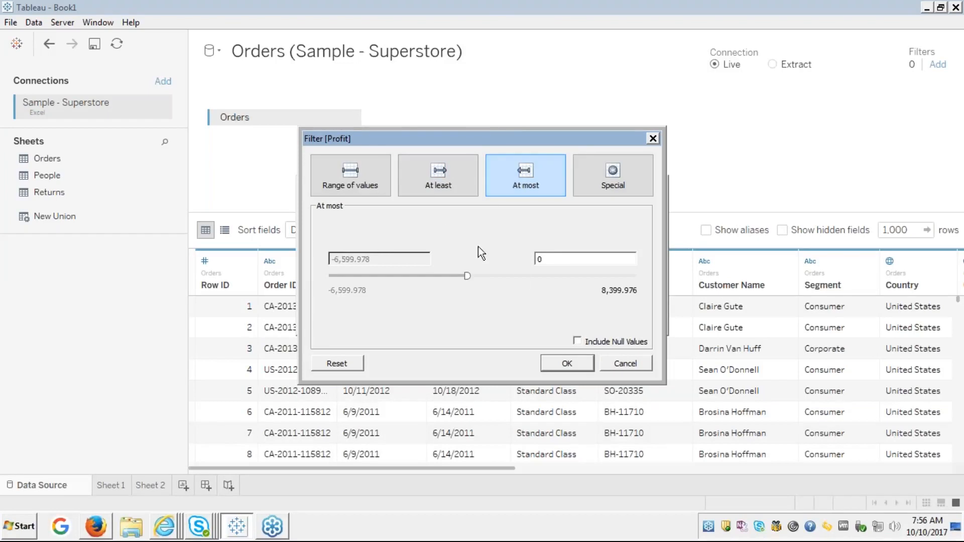
left_click(555, 261)
left_click(448, 176)
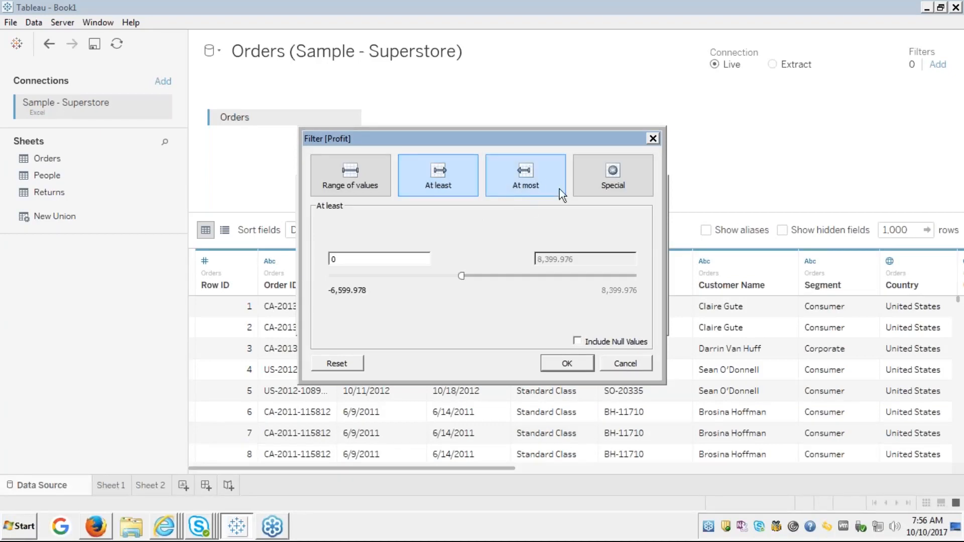
Try the Special options Null values and All values, and return the Profit filter to Range of values.
left_click(619, 177)
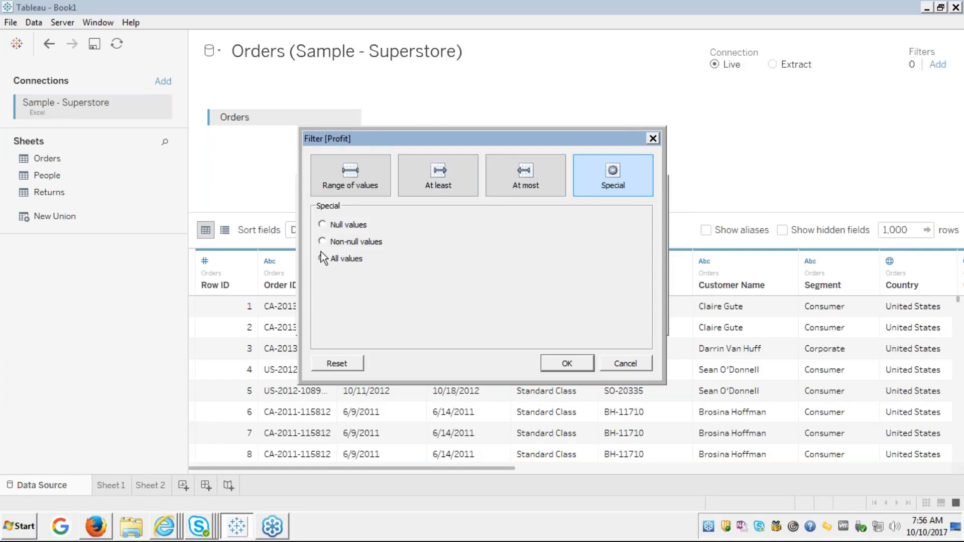
left_click(322, 224)
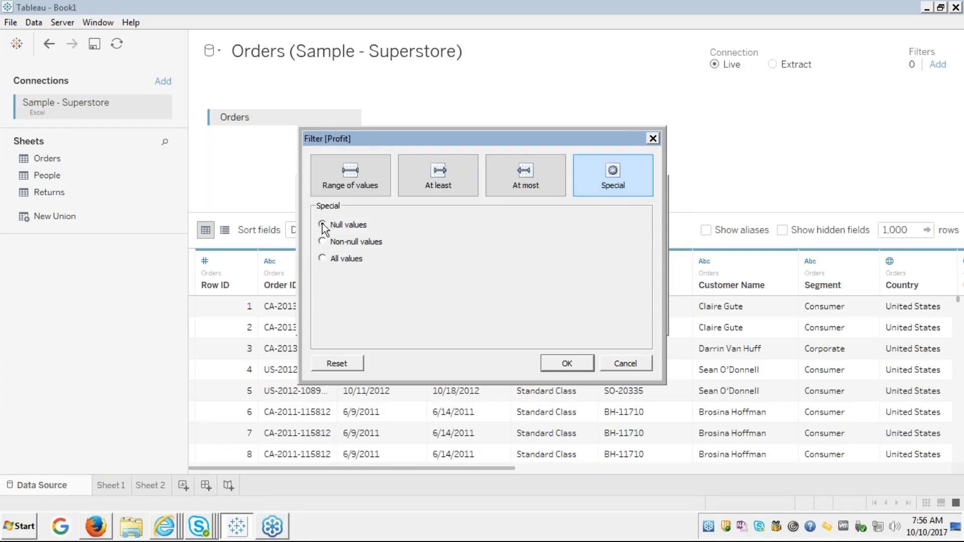
left_click(322, 259)
left_click(356, 173)
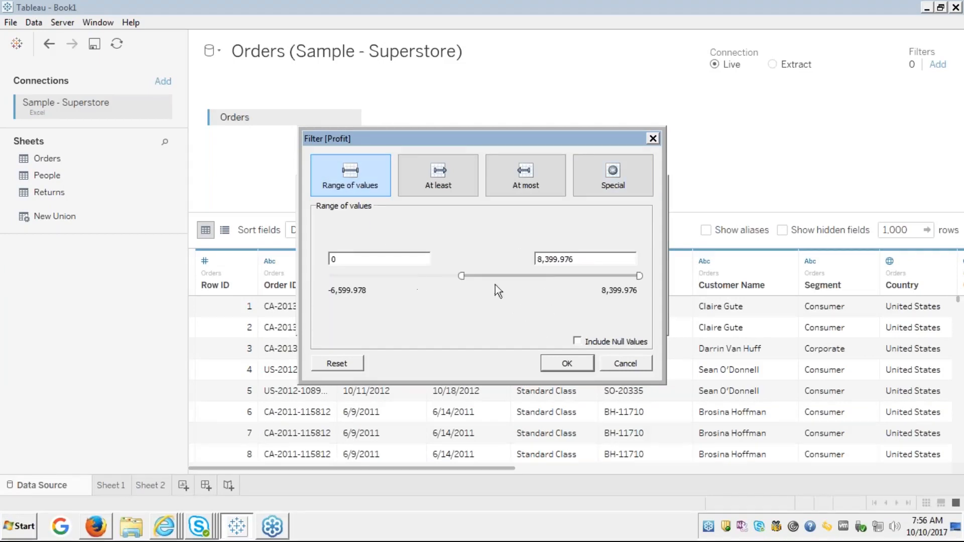
Compare the At most option again, and set the Profit data source filter to At least 0.
left_click(443, 180)
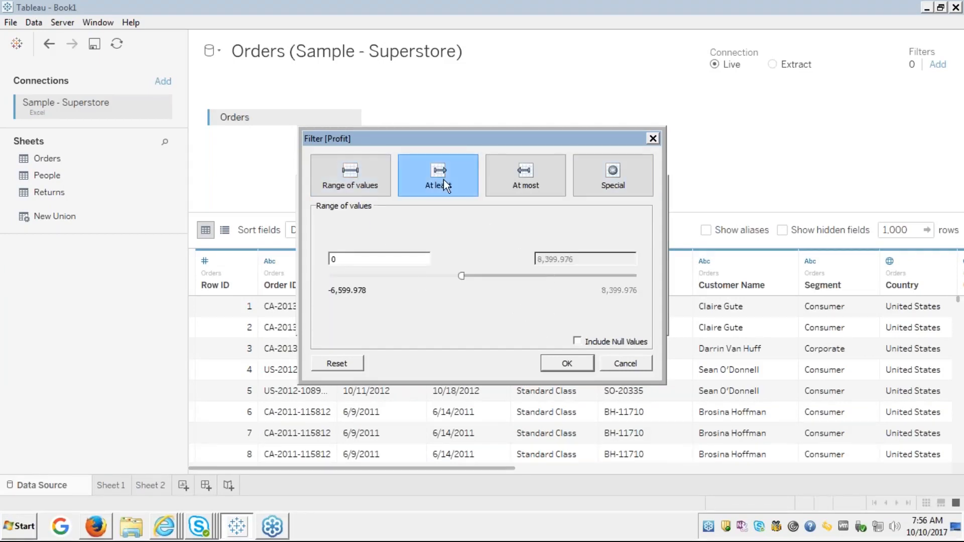
left_click(535, 177)
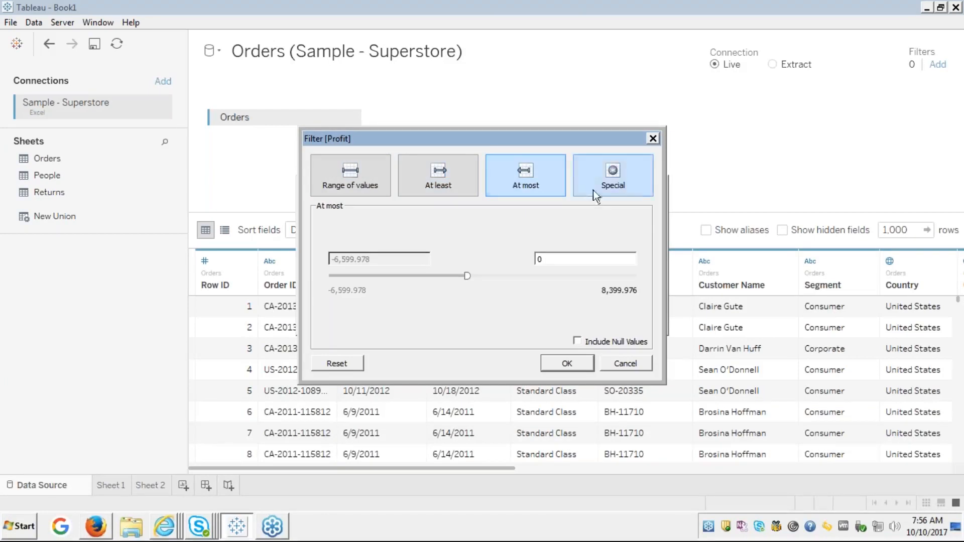
left_click(441, 172)
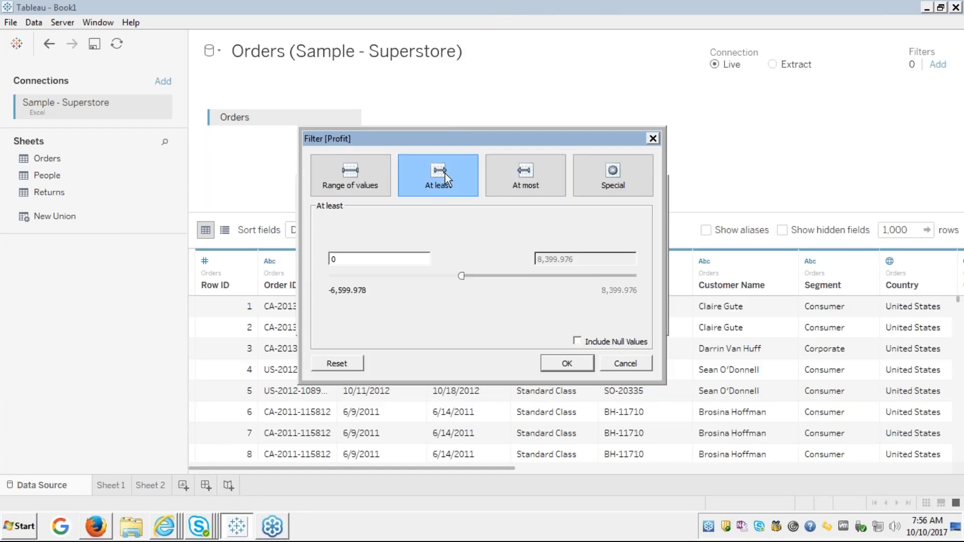
left_click(559, 363)
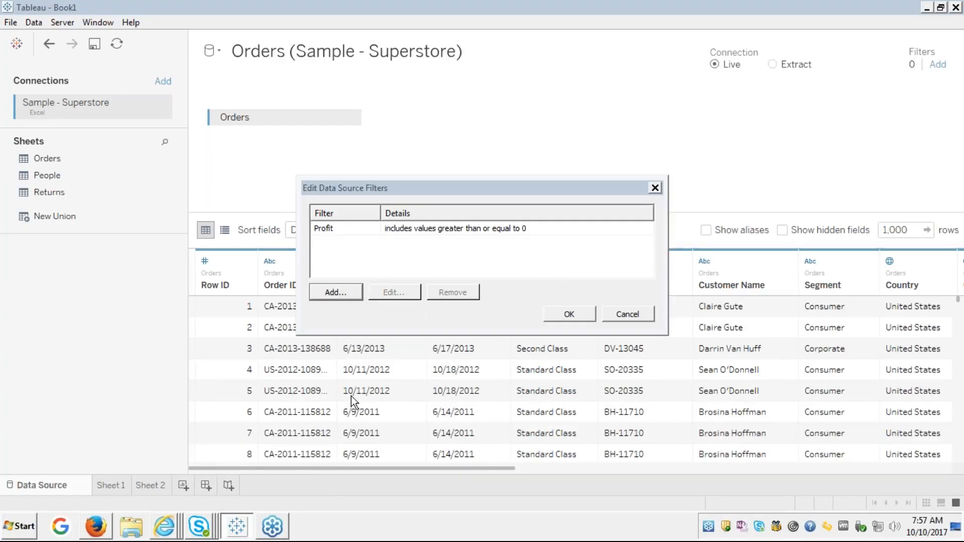
Open Notepad and write the query line "col1, col2, col 3 from table 1".
key("super+r")
type("notepad")
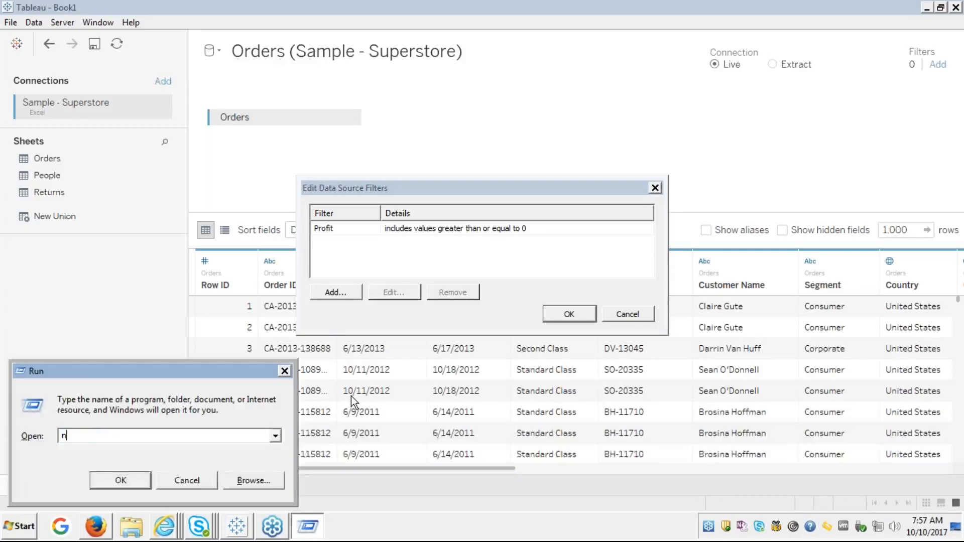
key("Return")
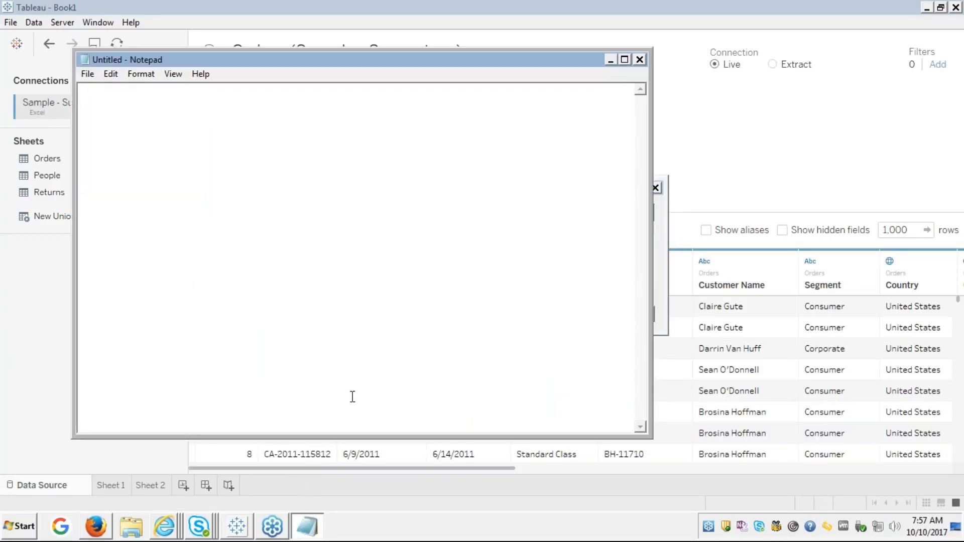
type("select")
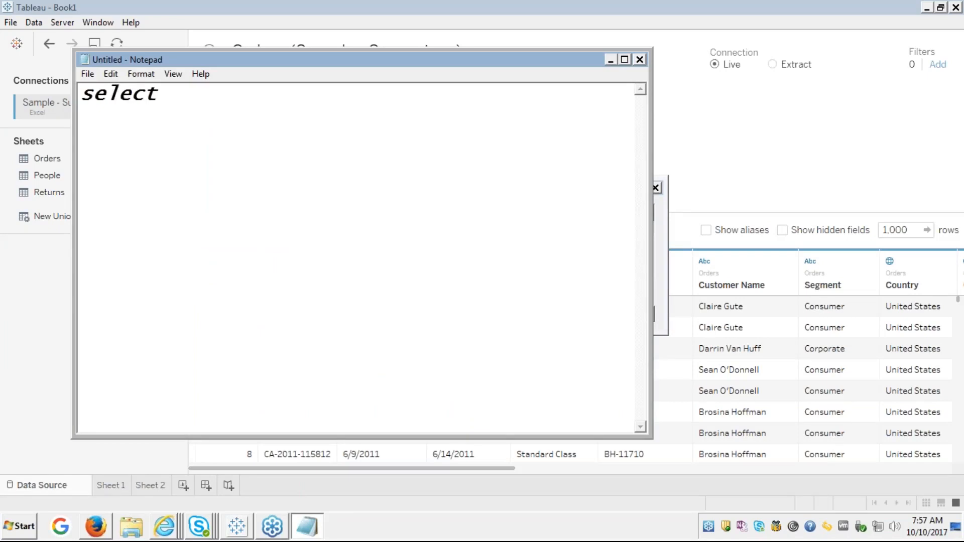
key("ctrl+a")
type("col1, col2, col 3 from table 1")
key("Return")
Write the condition "where profit >0" on the second line of the note.
type("wherte")
key("BackSpace")
key("BackSpace")
type("e pr")
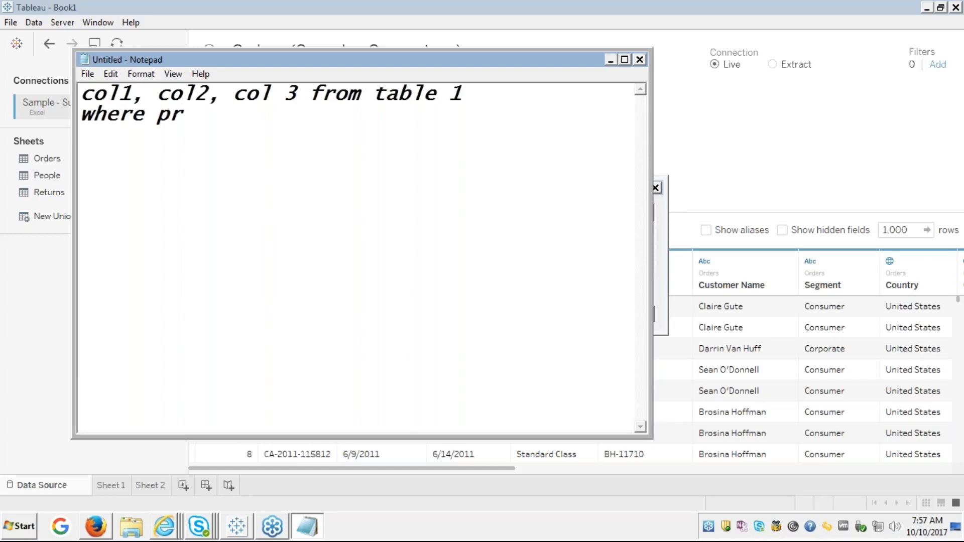
type("ofit >")
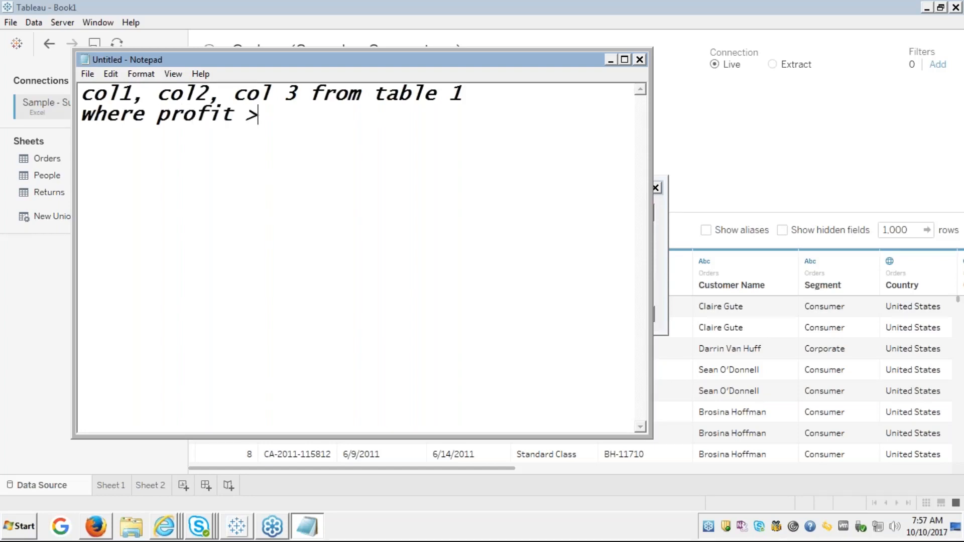
type("0")
Switch back to Tableau, apply the Profit data source filter, and view the chart on Sheet 1.
left_click(661, 236)
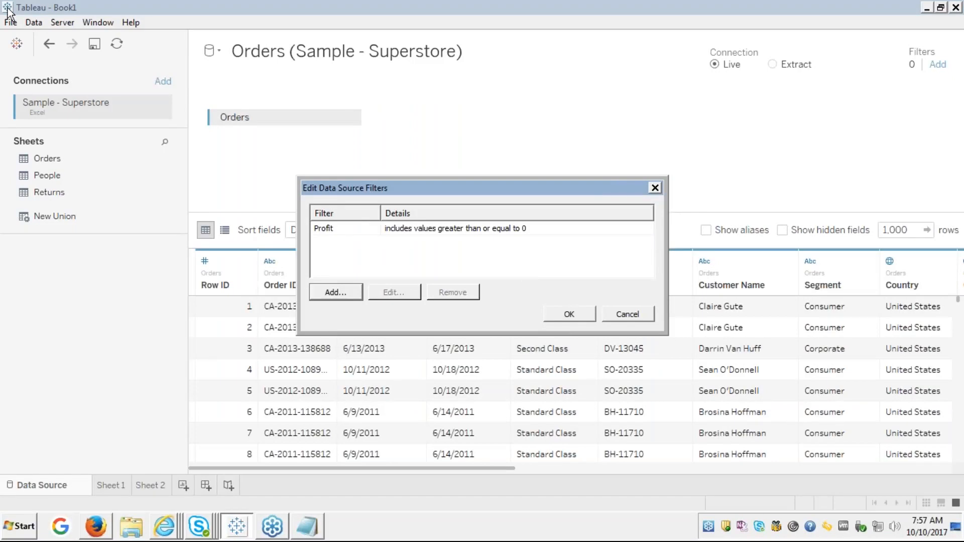
left_click(574, 313)
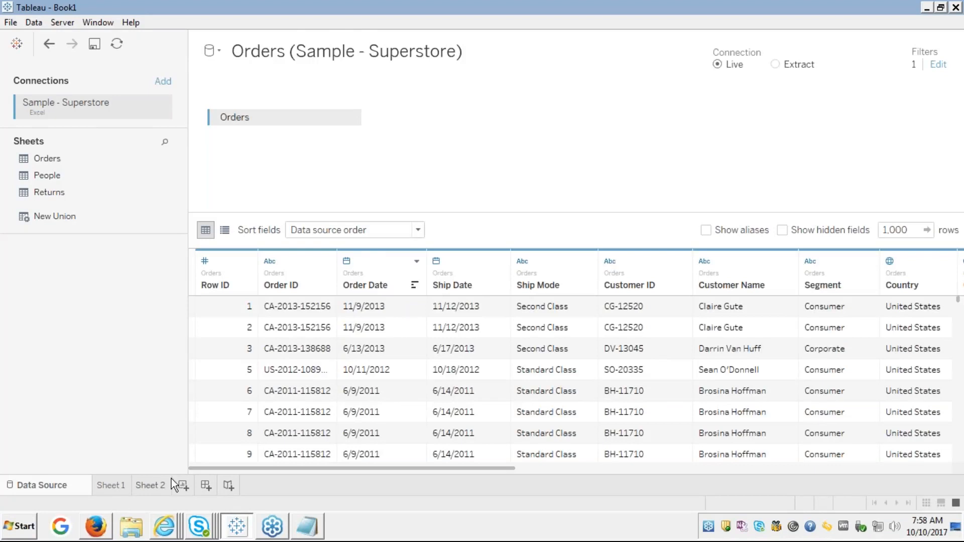
left_click(115, 486)
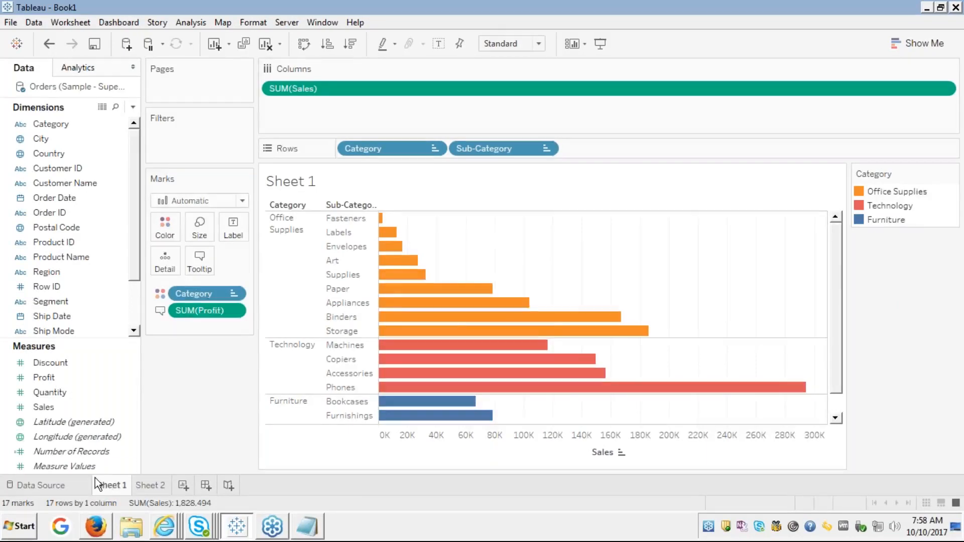
Return to the data source and remove its Profit filter.
left_click(52, 487)
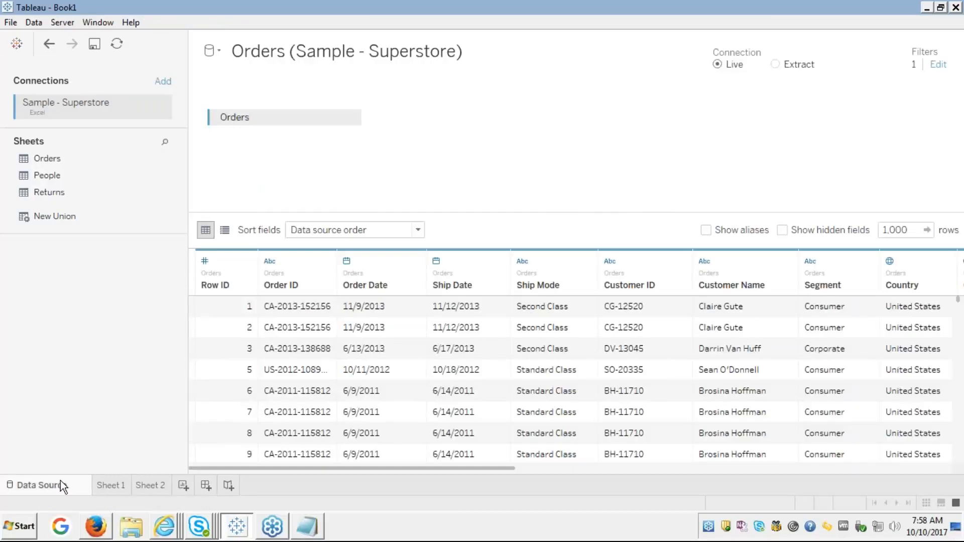
left_click(937, 65)
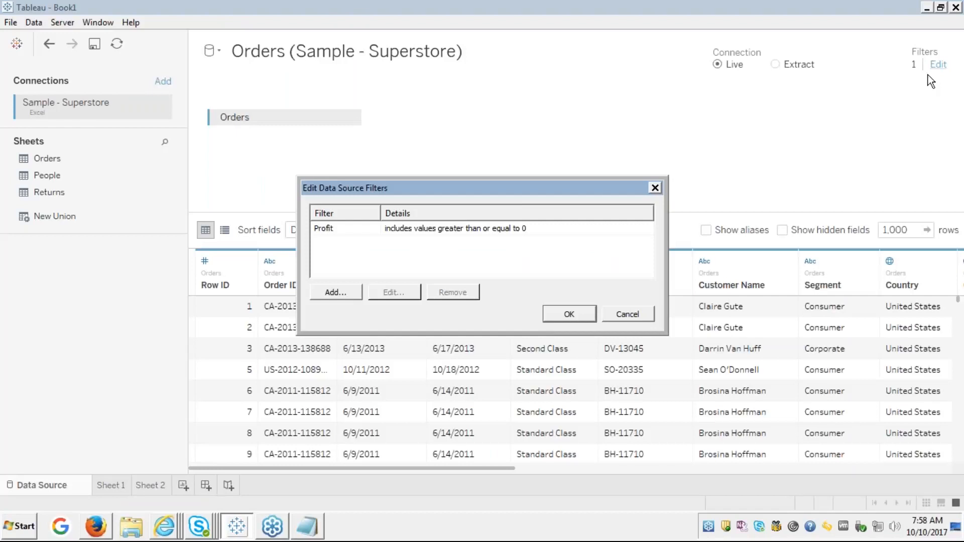
left_click(527, 227)
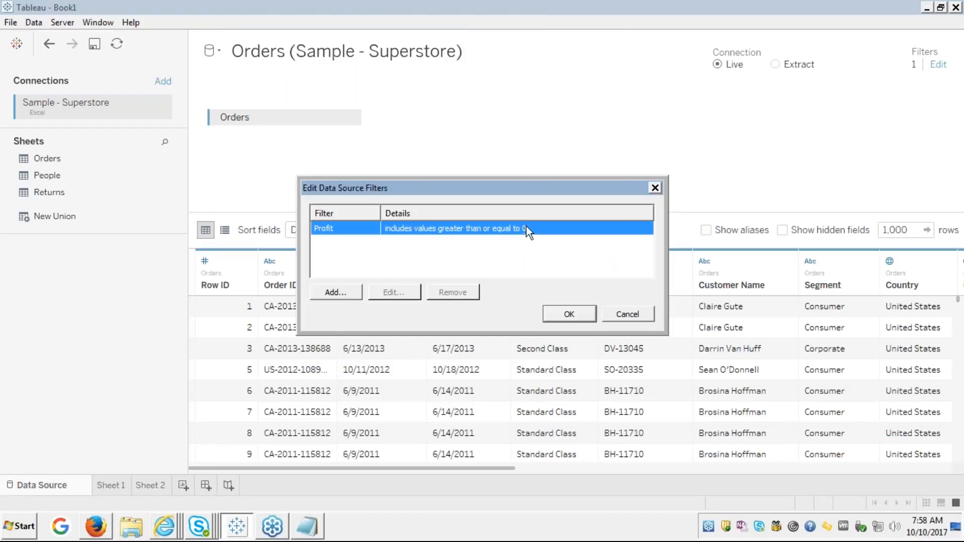
left_click(453, 292)
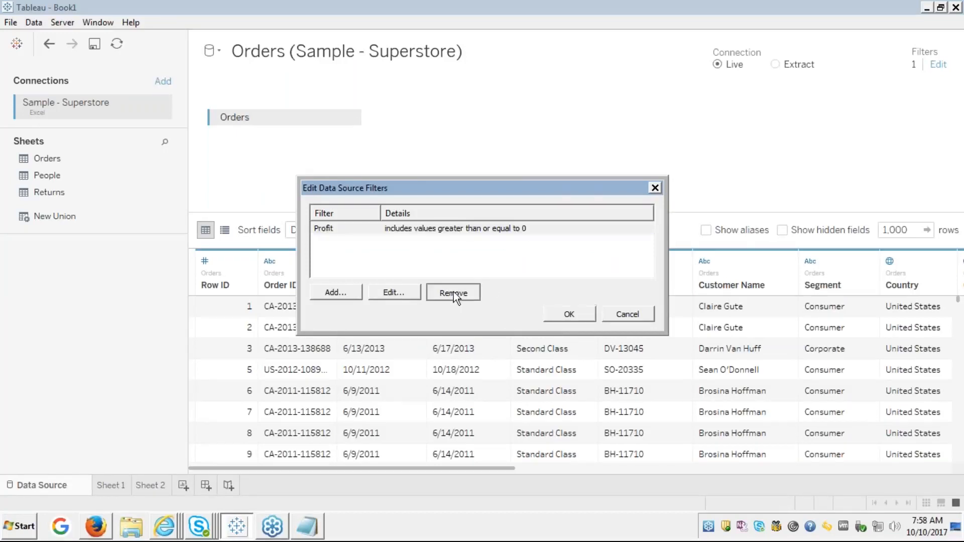
left_click(553, 312)
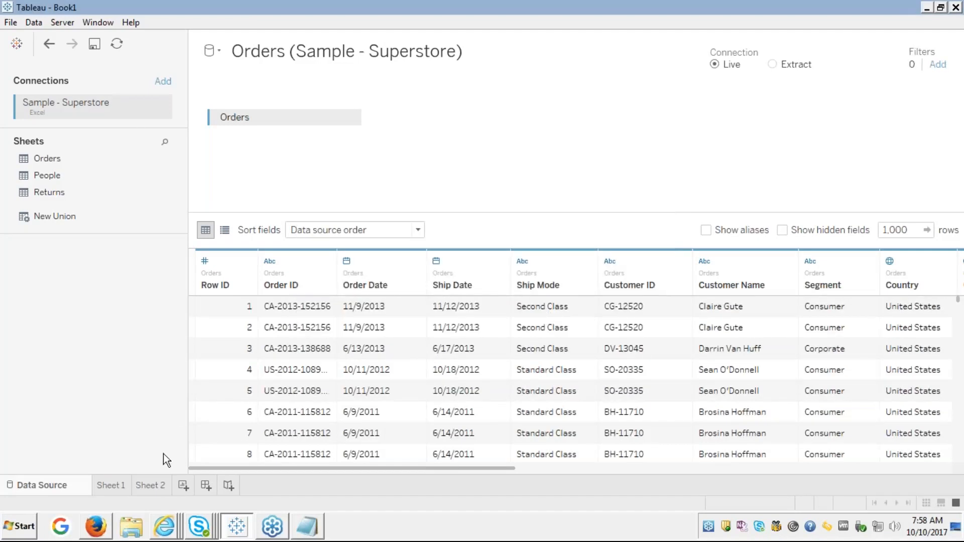
On Sheet 2, add a worksheet filter on Profit using the Sum aggregation.
left_click(143, 486)
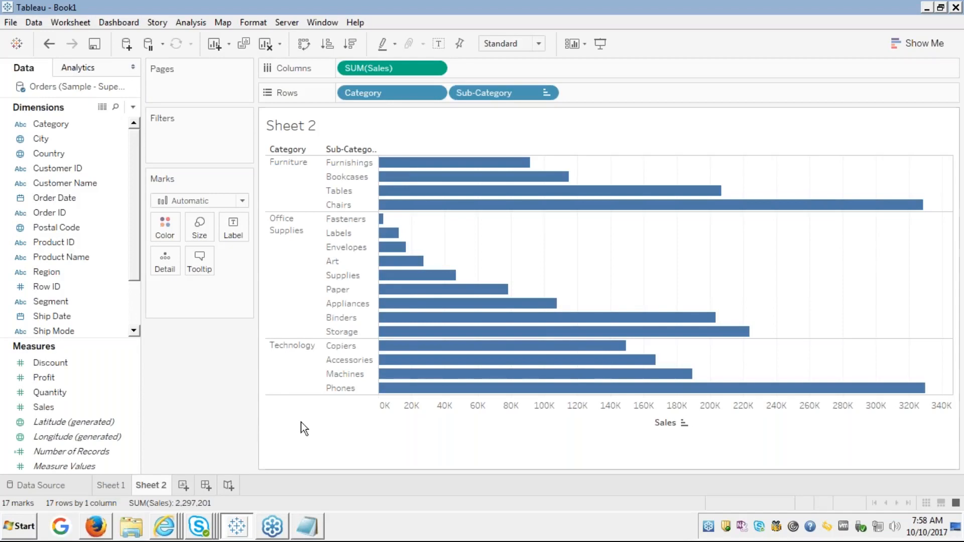
left_click(73, 227)
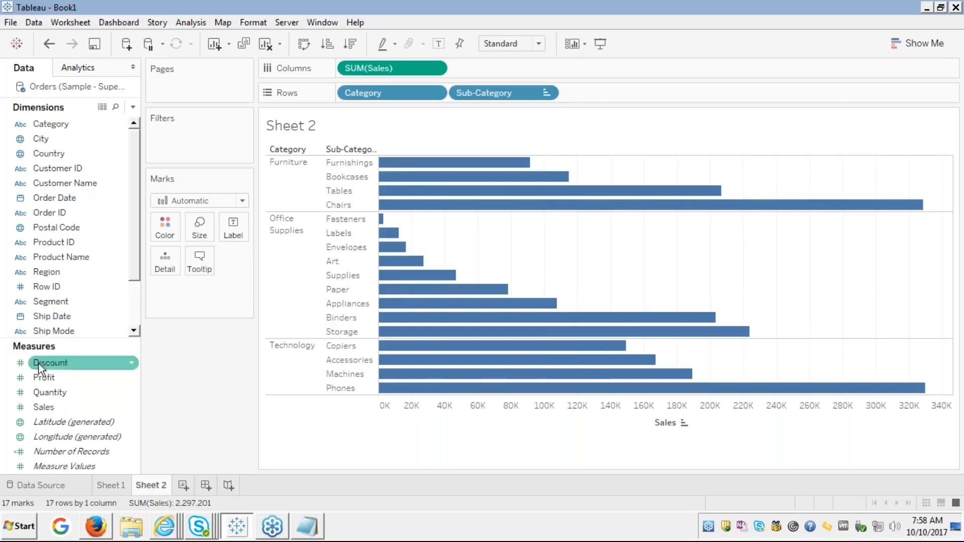
mouse_move(35, 378)
left_mouse_down()
mouse_move(61, 365)
mouse_move(128, 293)
mouse_move(175, 142)
mouse_move(161, 132)
left_mouse_up()
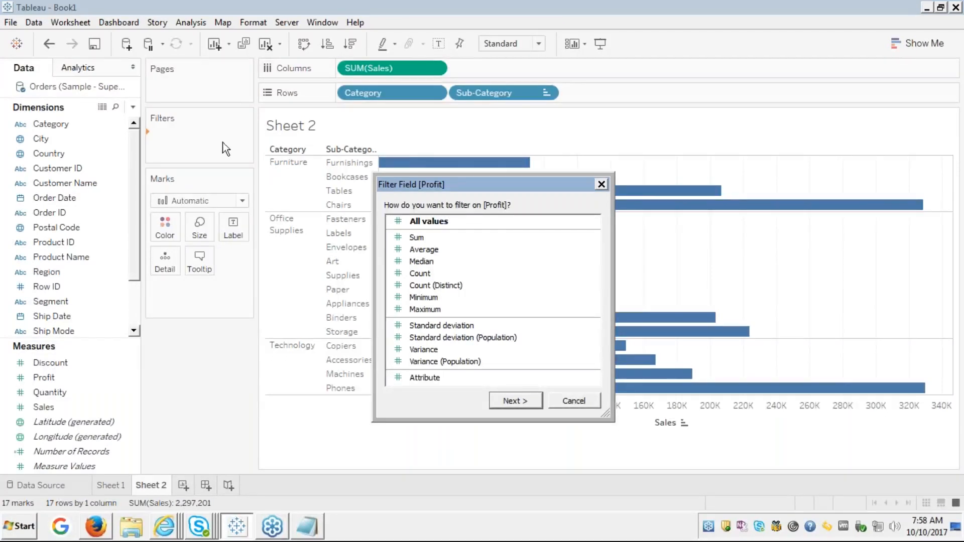
left_click(420, 237)
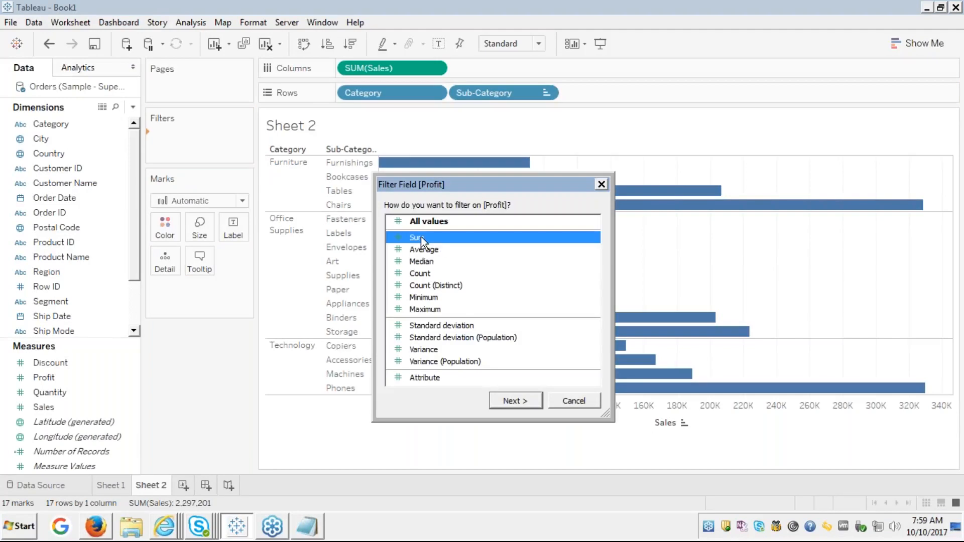
left_click(519, 397)
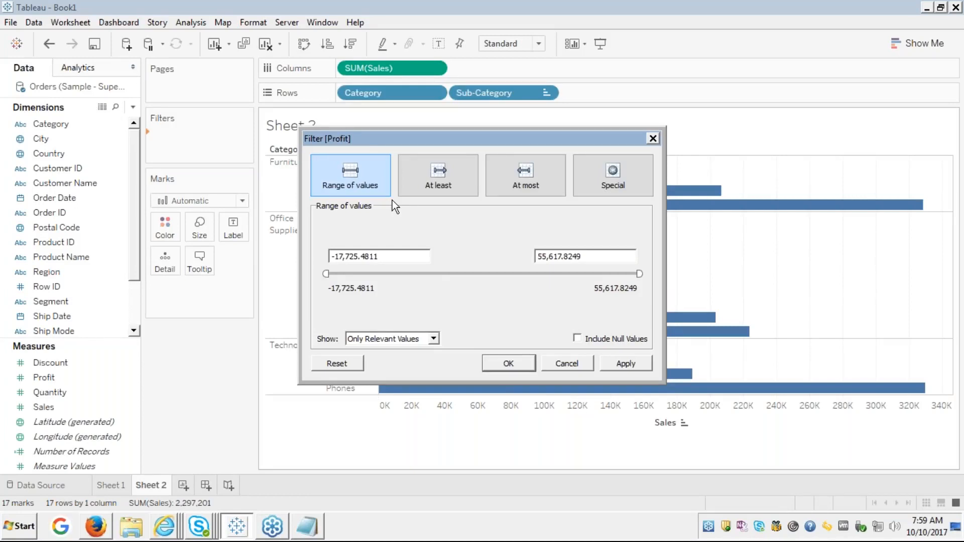
Set the sum of Profit filter to At least 0 and apply it to the Sheet 2 chart.
left_click(428, 174)
left_click(384, 258)
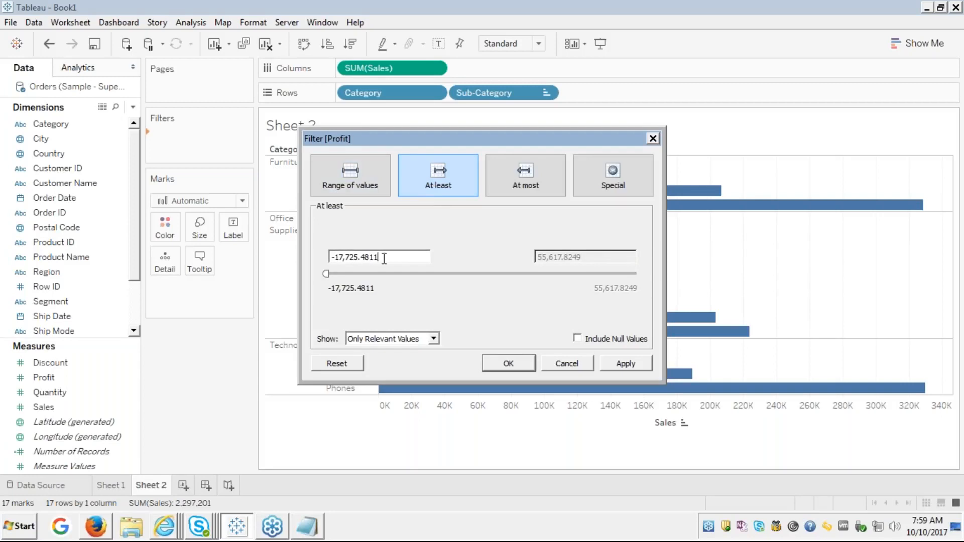
double_click(384, 258)
type("-")
key("BackSpace")
type("0")
left_click(624, 366)
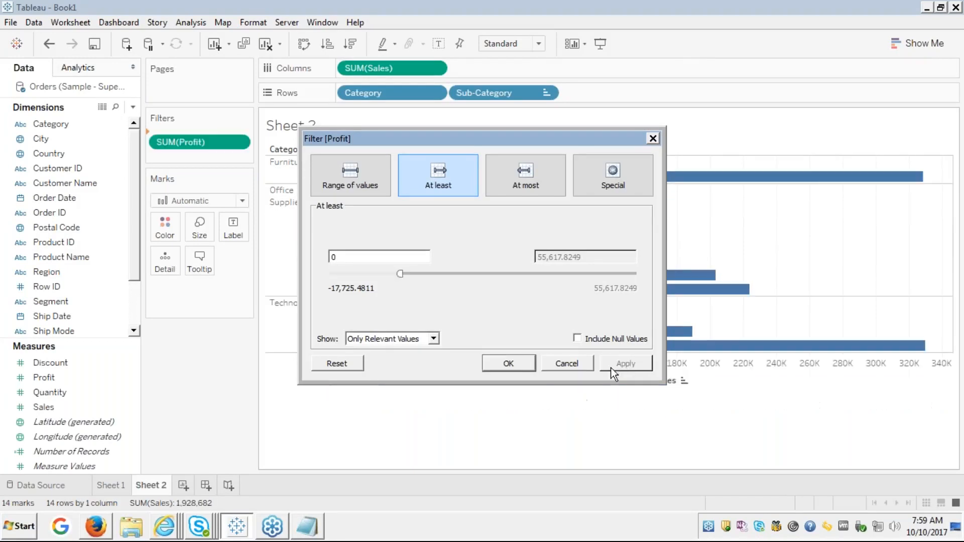
left_click(512, 366)
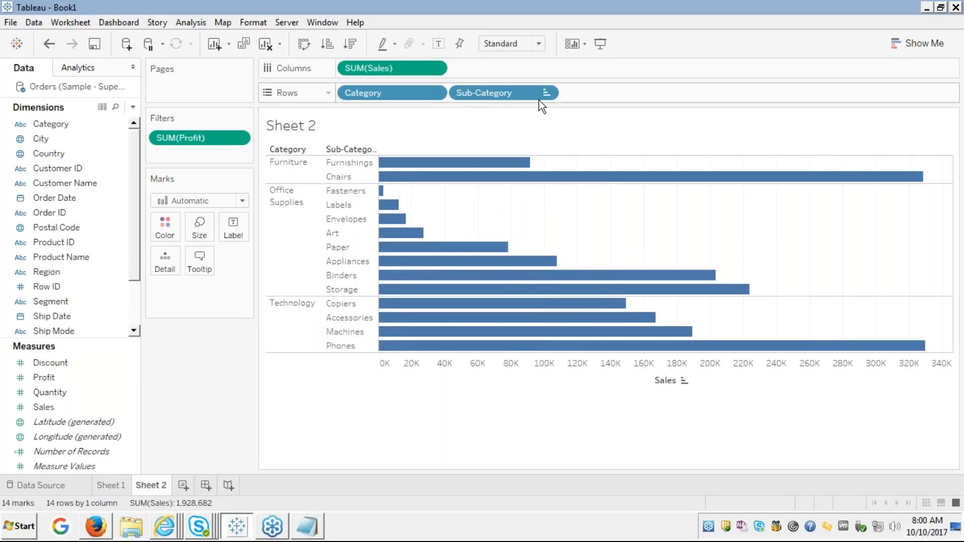
Show the SUM(Profit) filter control beside the chart and change it to a range of values.
right_click(209, 137)
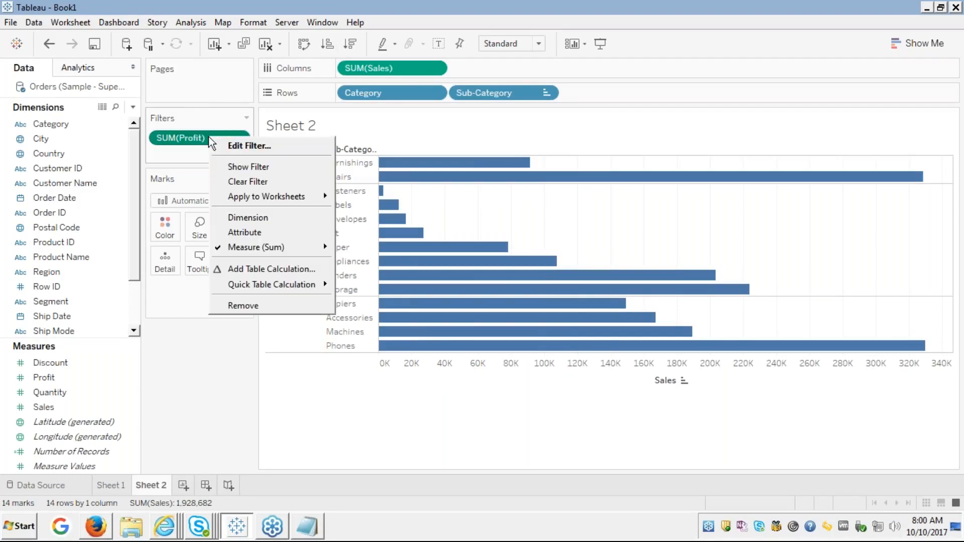
left_click(243, 165)
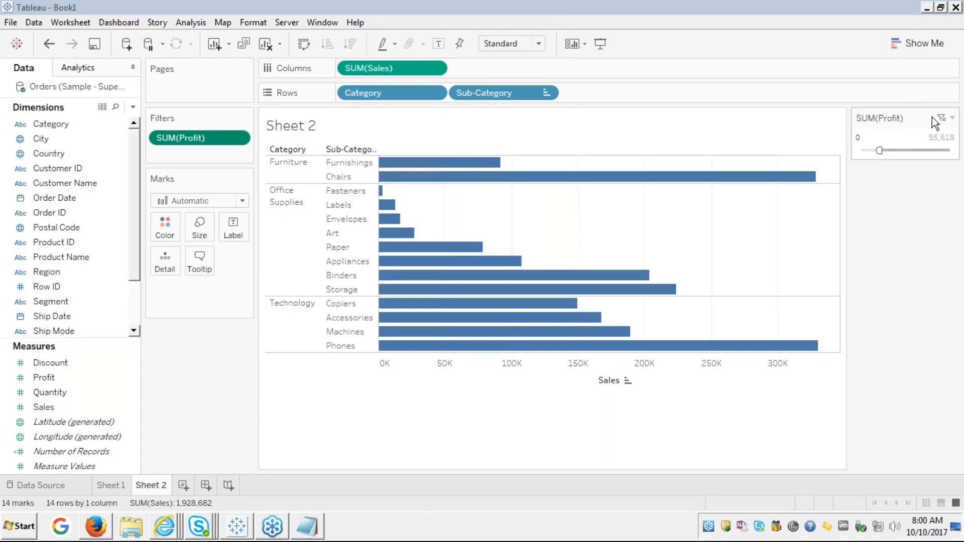
left_click(952, 118)
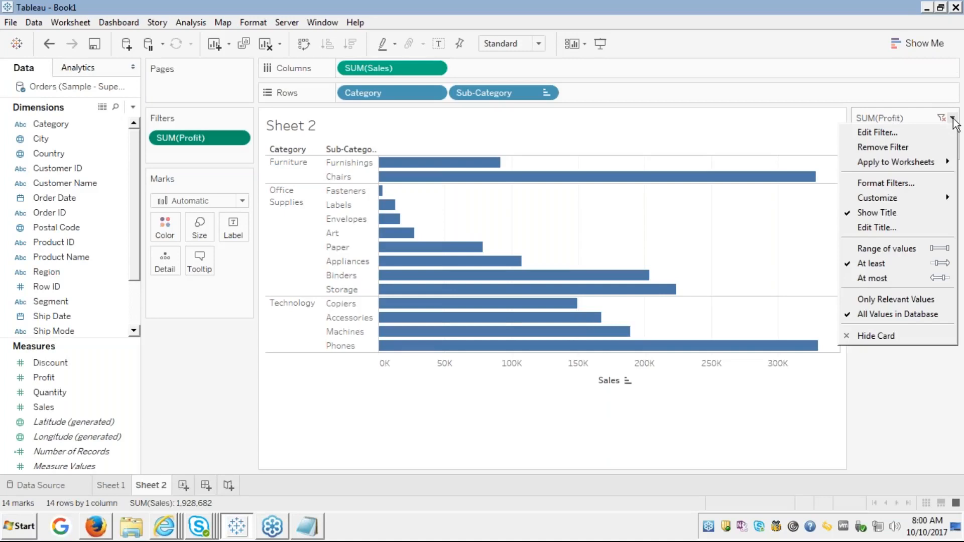
left_click(876, 246)
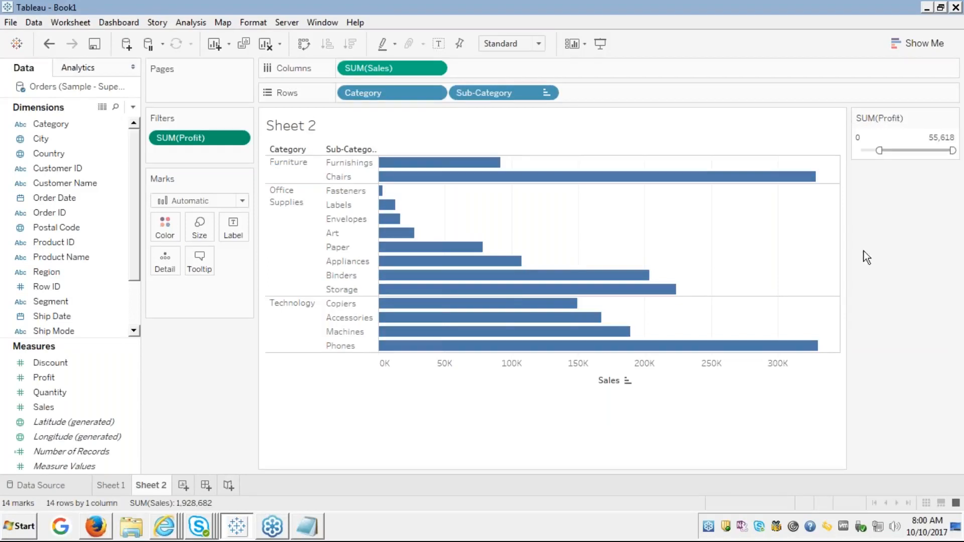
left_click(952, 118)
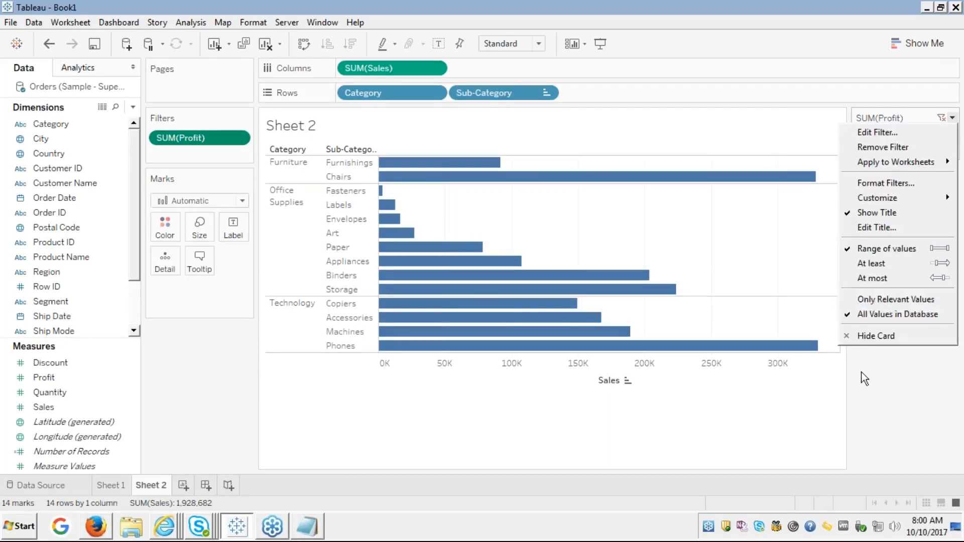
left_click(855, 386)
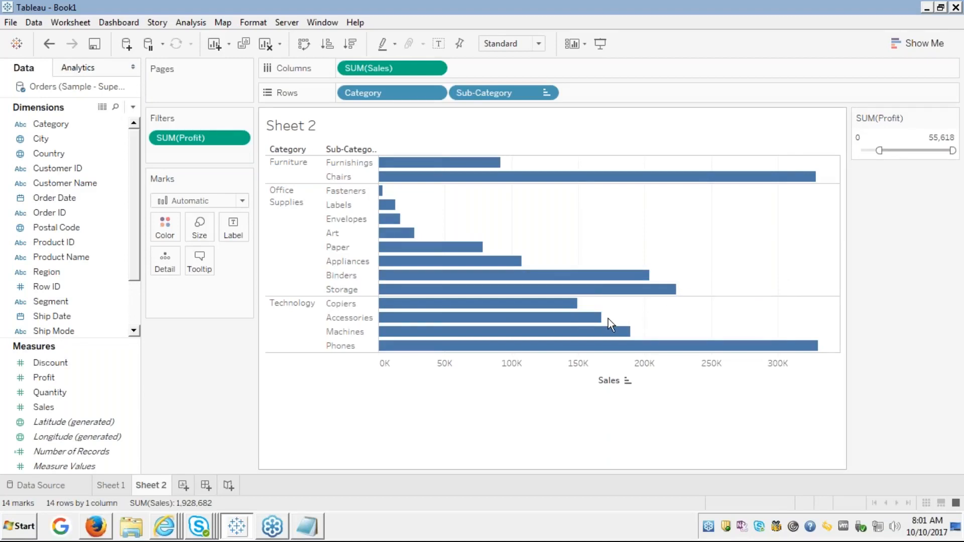
mouse_move(464, 265)
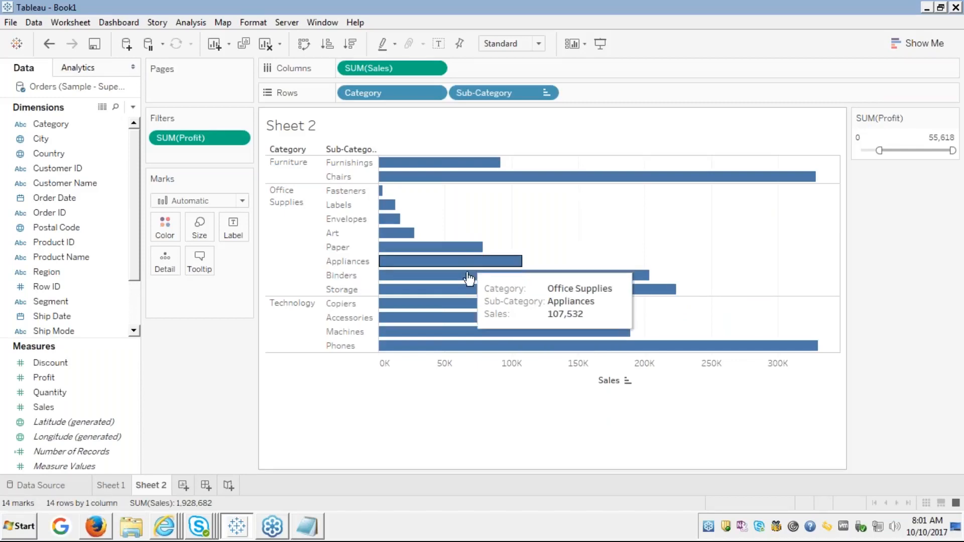
Switch to Firefox and view the Module 3 presentation's Filtering slide in full screen.
left_click(91, 529)
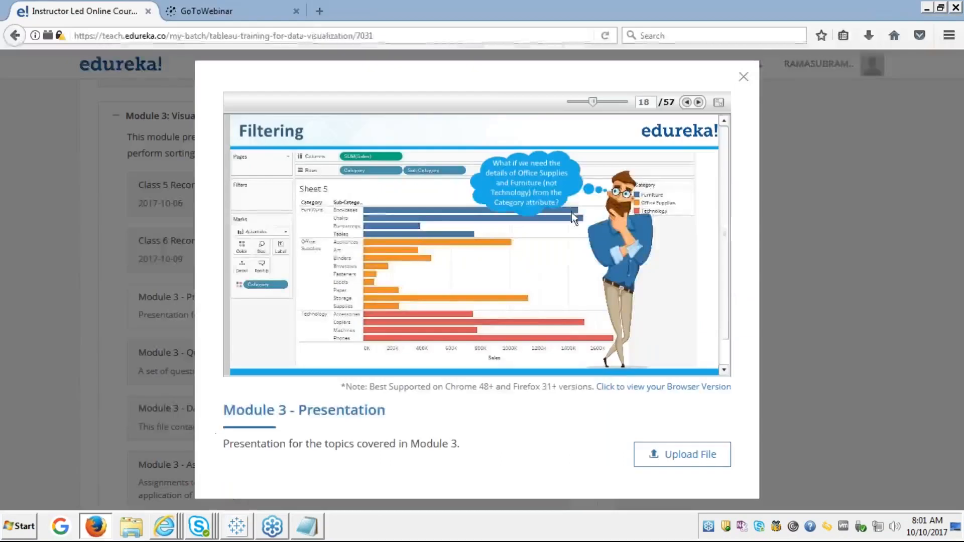
left_click(719, 103)
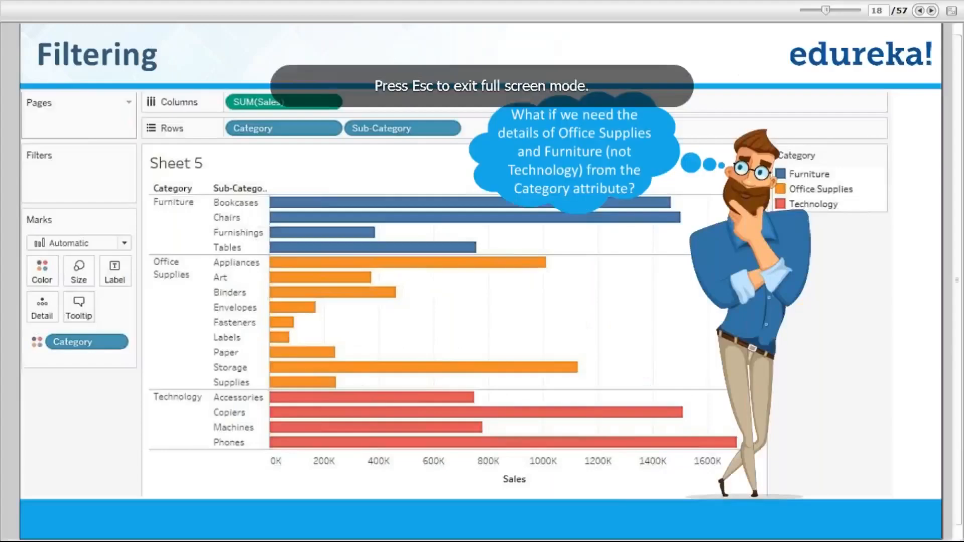
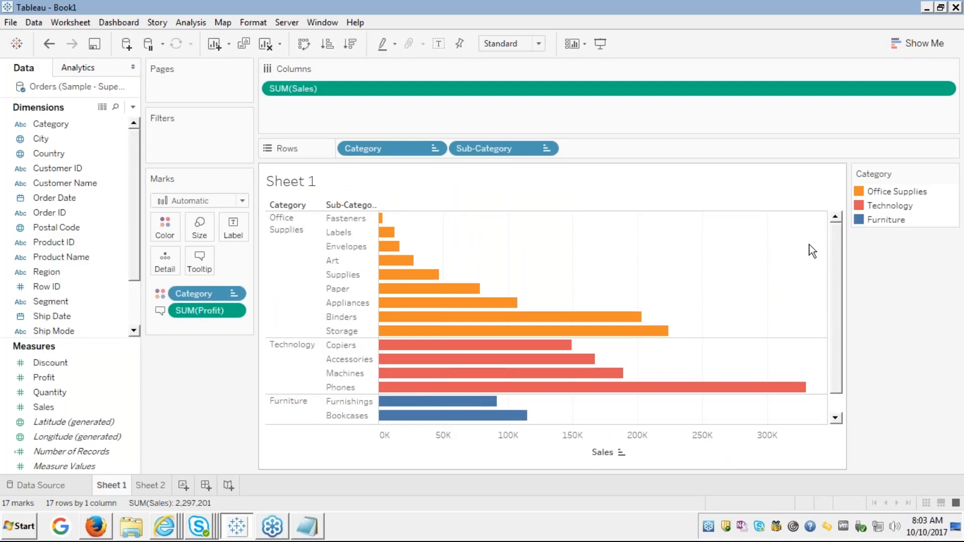
Look over the Sheet 2 and Sheet 1 charts in Tableau and check Sheet 1's categories against the Filtering slide.
left_click(151, 485)
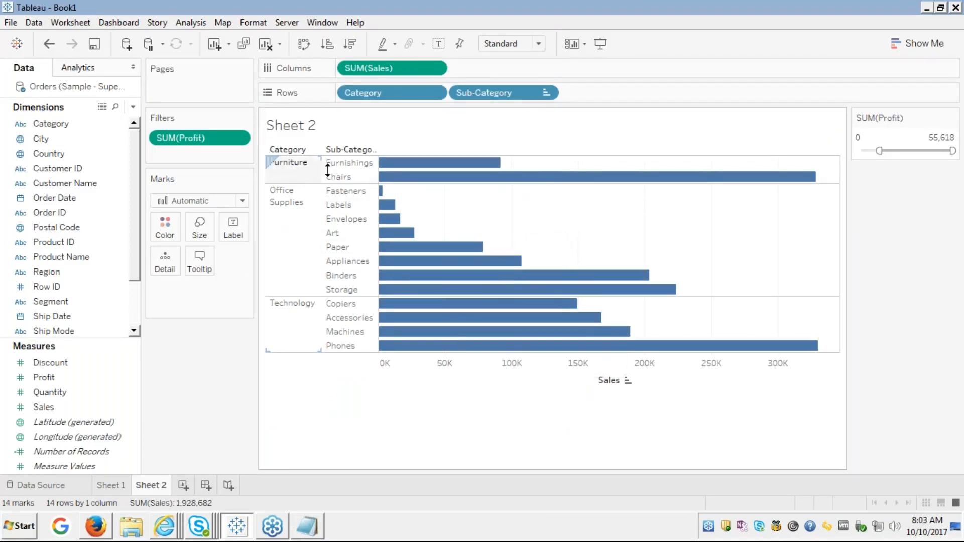
left_click(110, 486)
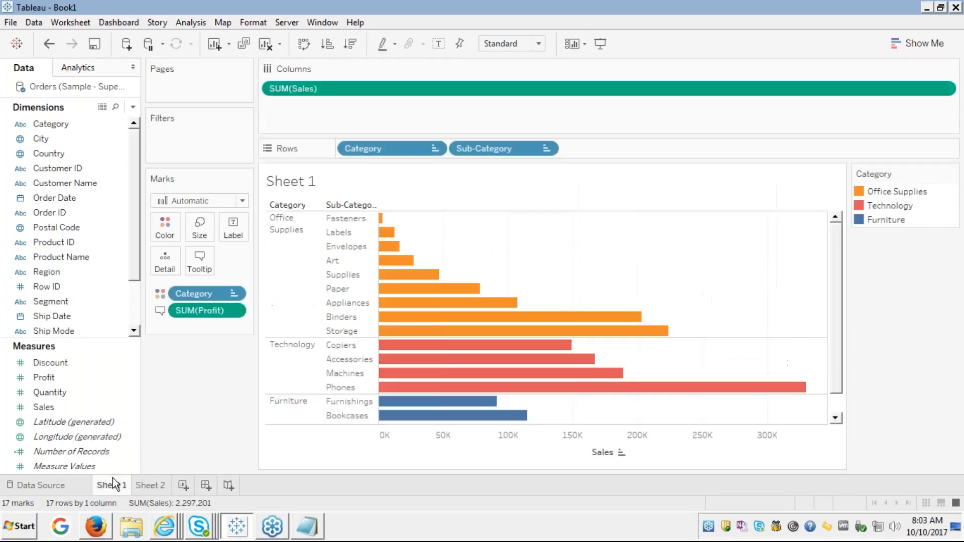
left_click(837, 419)
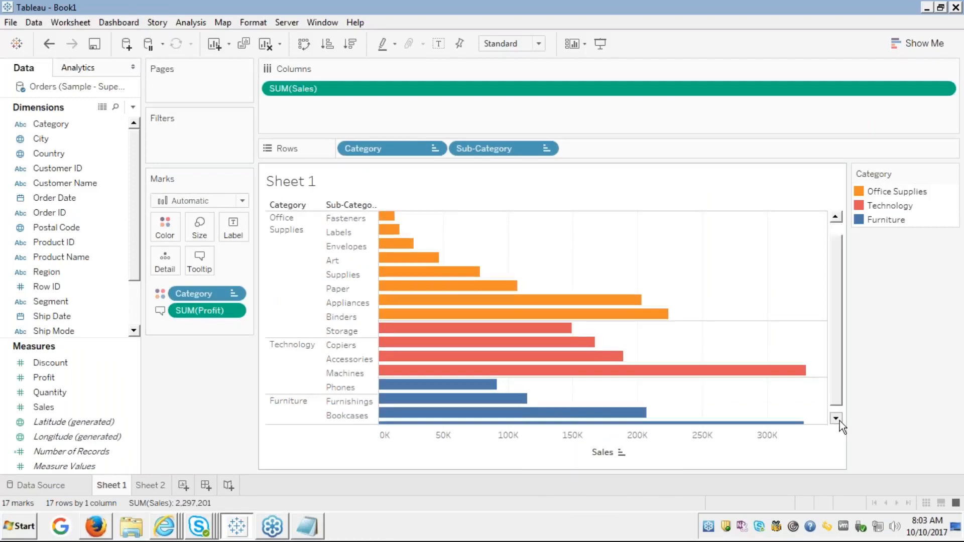
left_click(837, 418)
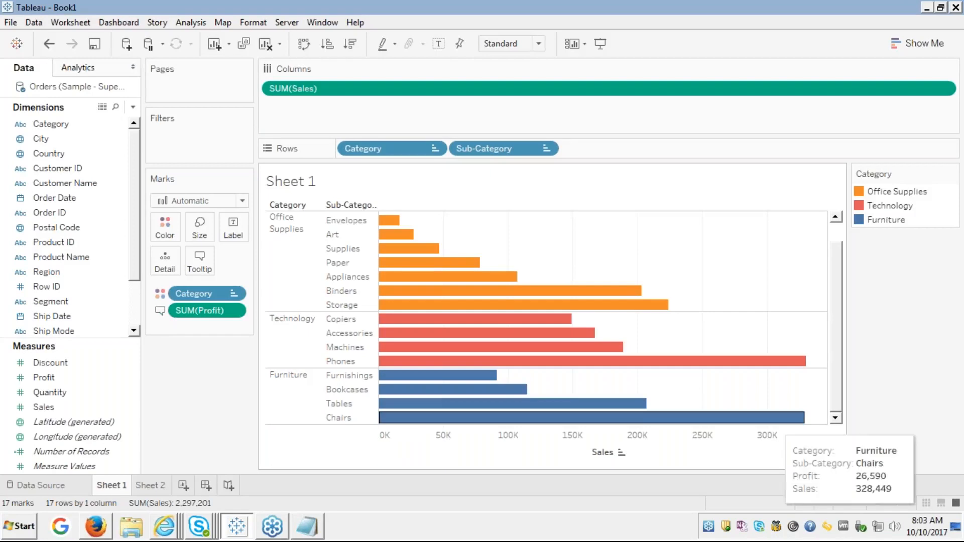
key("alt+Tab")
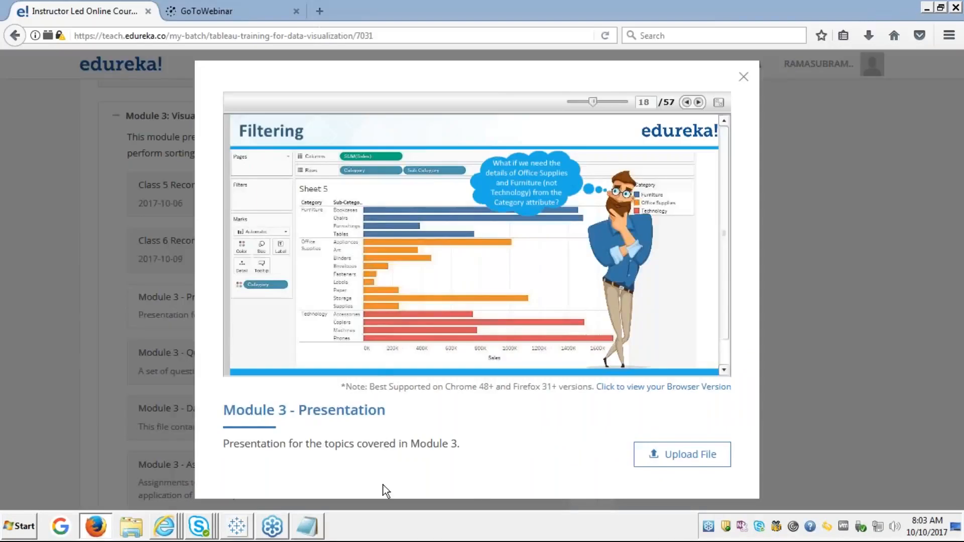
key("alt+Tab")
key("alt+Tab")
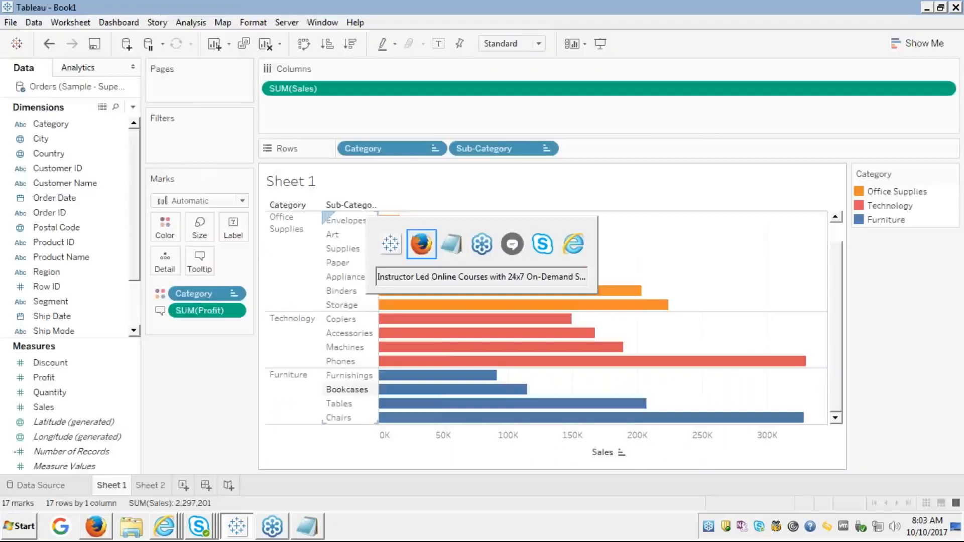
key("alt+Tab")
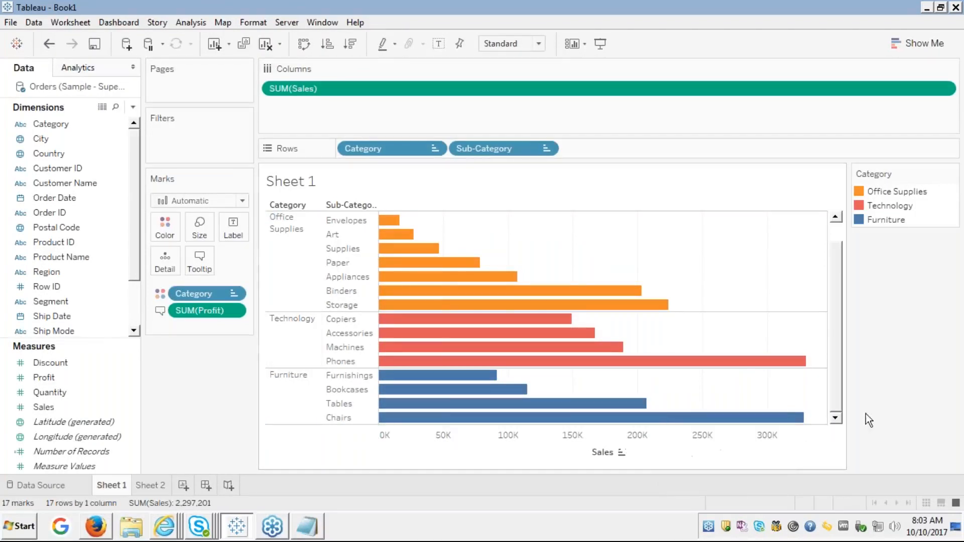
Exclude the Technology category from the Sheet 1 chart and inspect the resulting Category filter's settings without changing them.
left_click(287, 339)
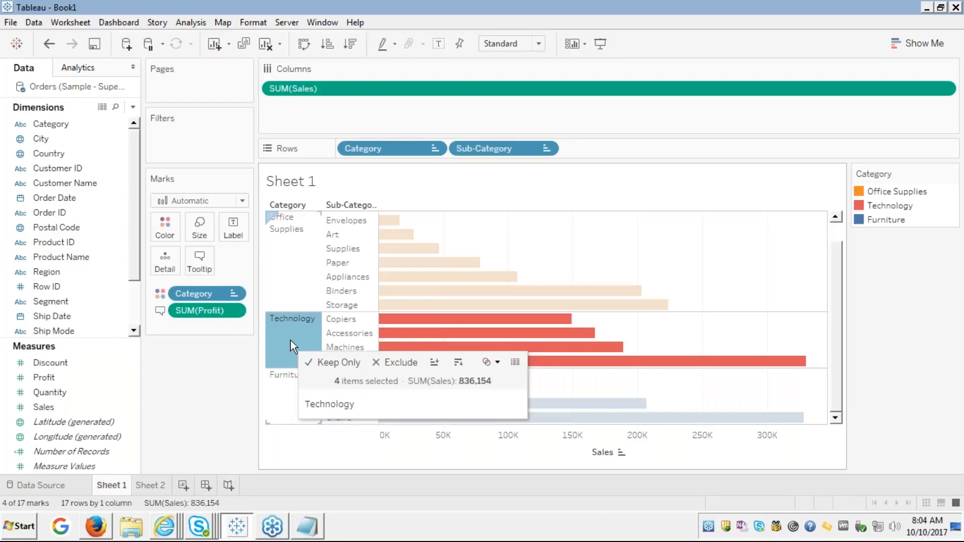
left_click(383, 364)
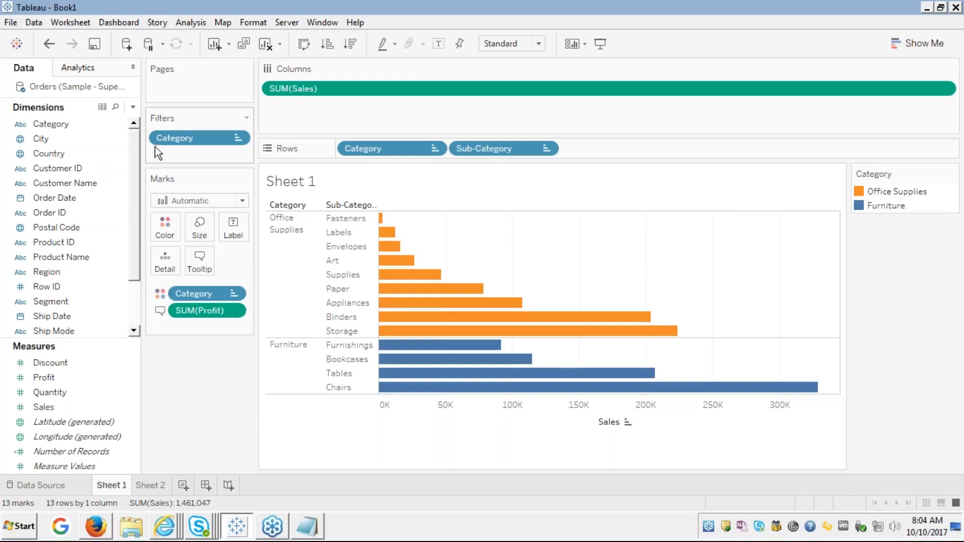
right_click(204, 138)
left_click(212, 142)
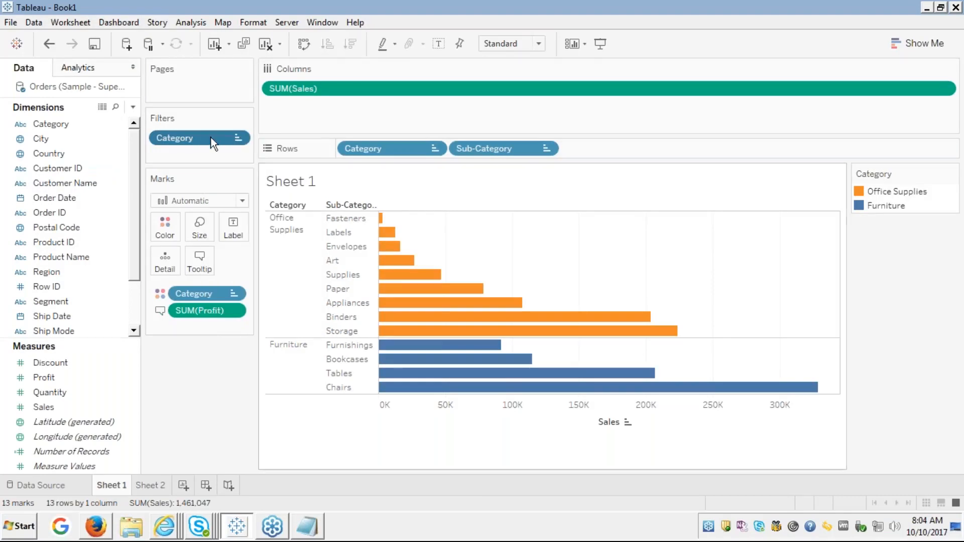
right_click(213, 140)
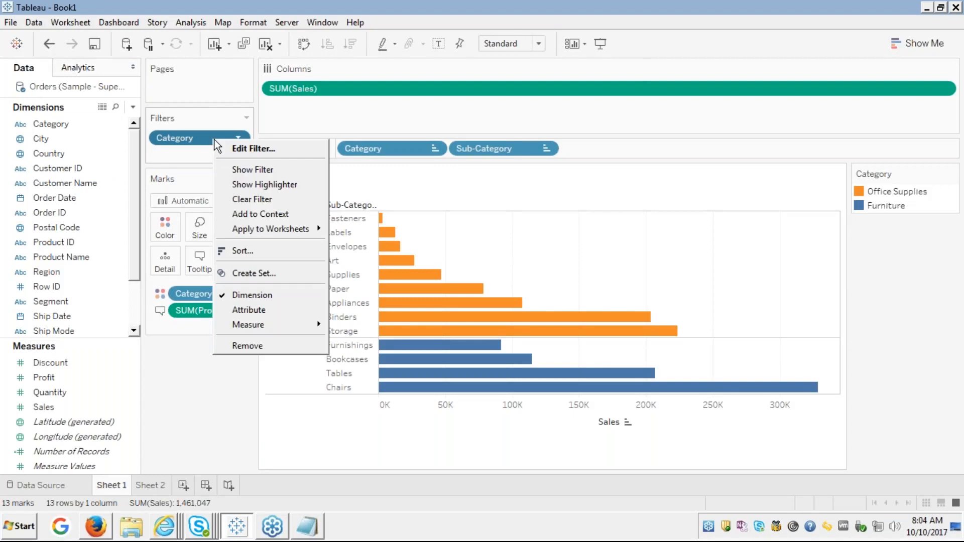
left_click(236, 148)
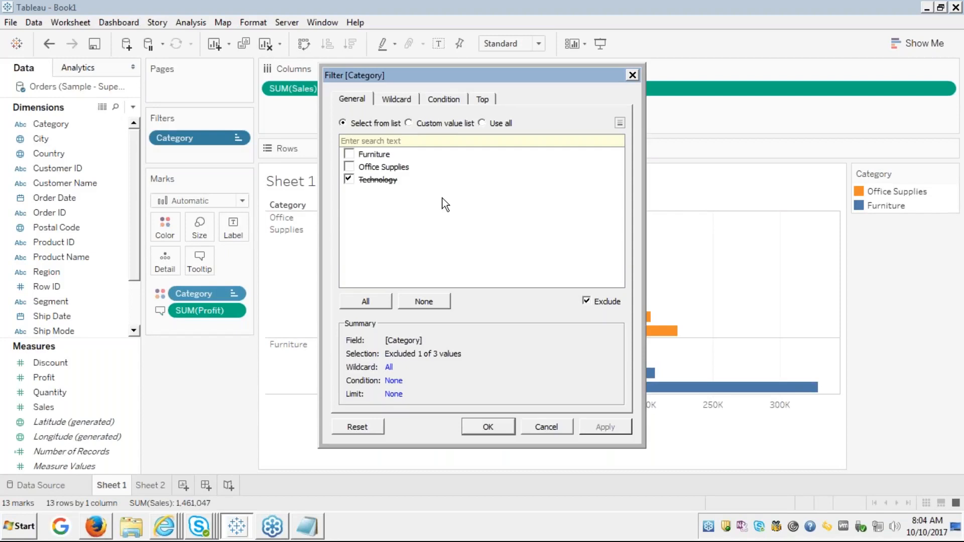
left_click(541, 427)
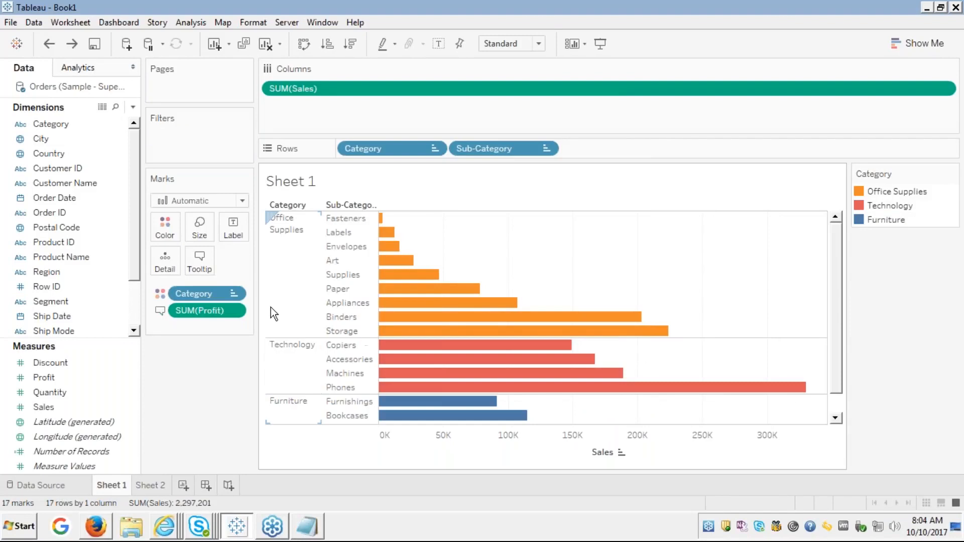
Add a Category filter to Sheet 1 that includes only Furniture and Office Supplies.
left_click(25, 169)
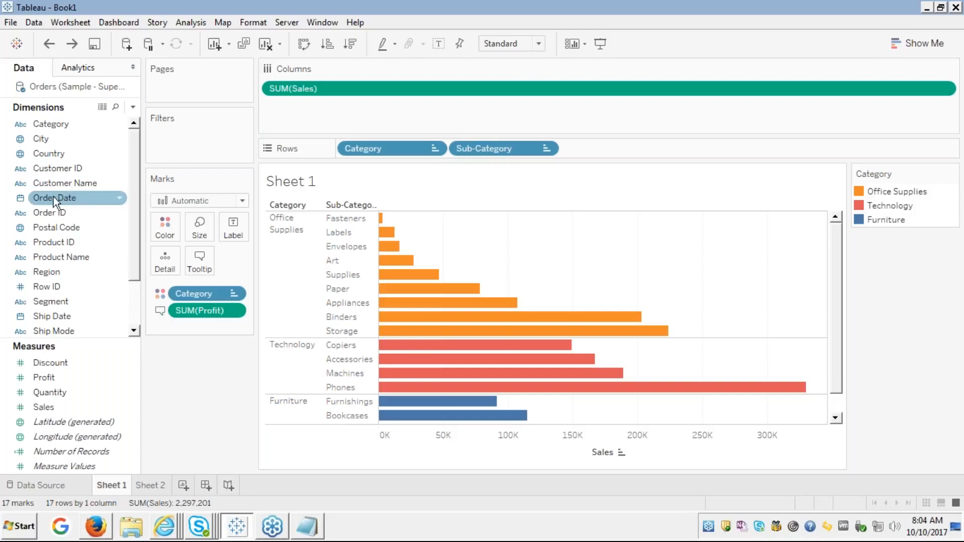
left_click(52, 124)
left_click_drag(51, 124, 178, 131)
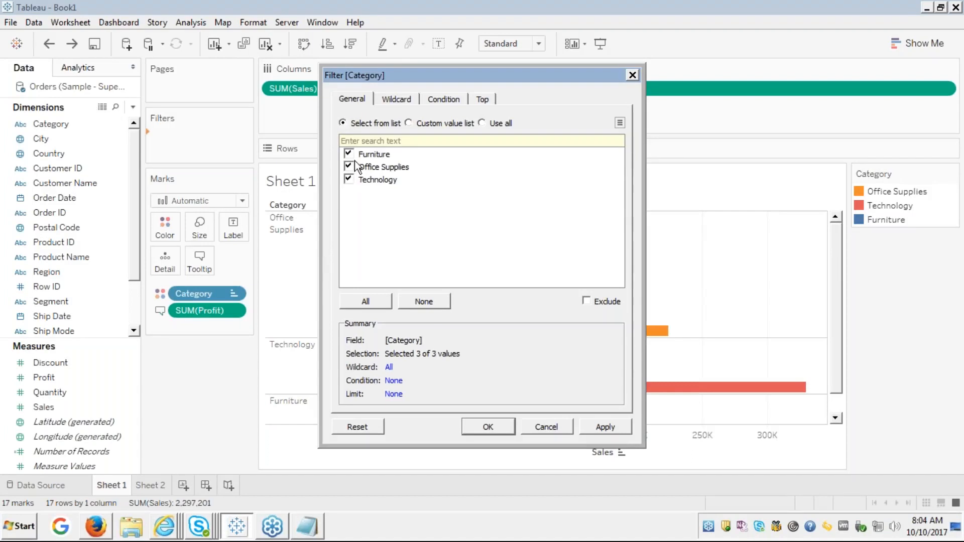
left_click(347, 179)
left_click(604, 426)
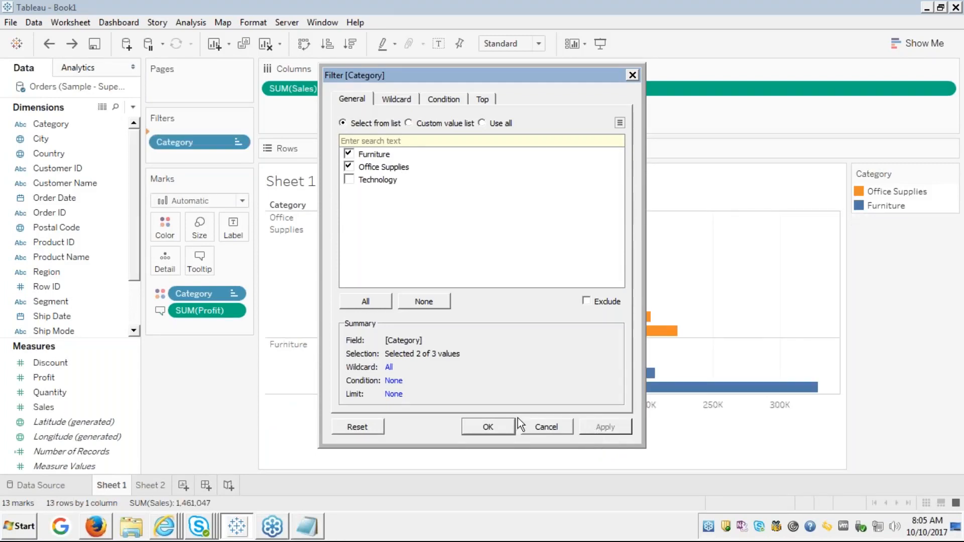
left_click(490, 425)
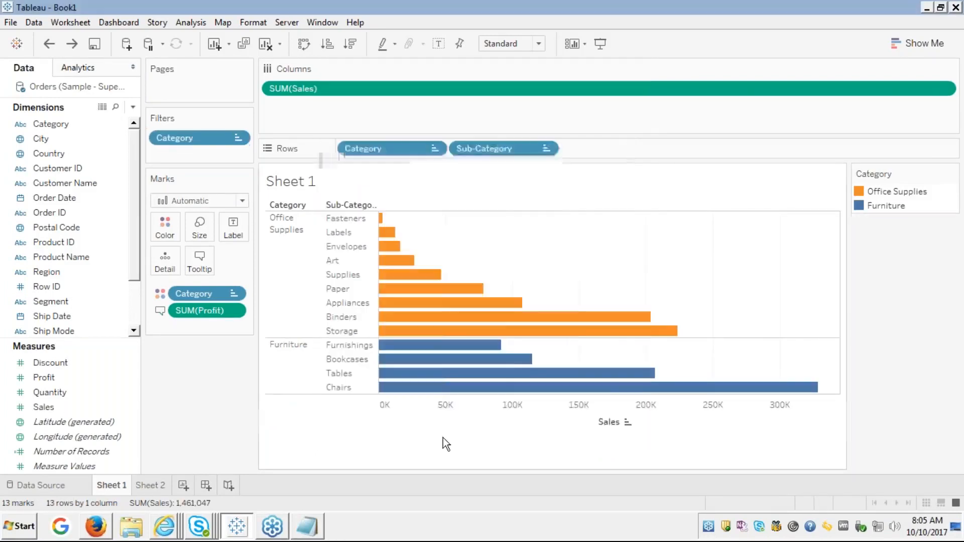
Switch the Category filter to exclude mode with only Technology selected, apply it, and remove the filter from Sheet 1.
right_click(205, 138)
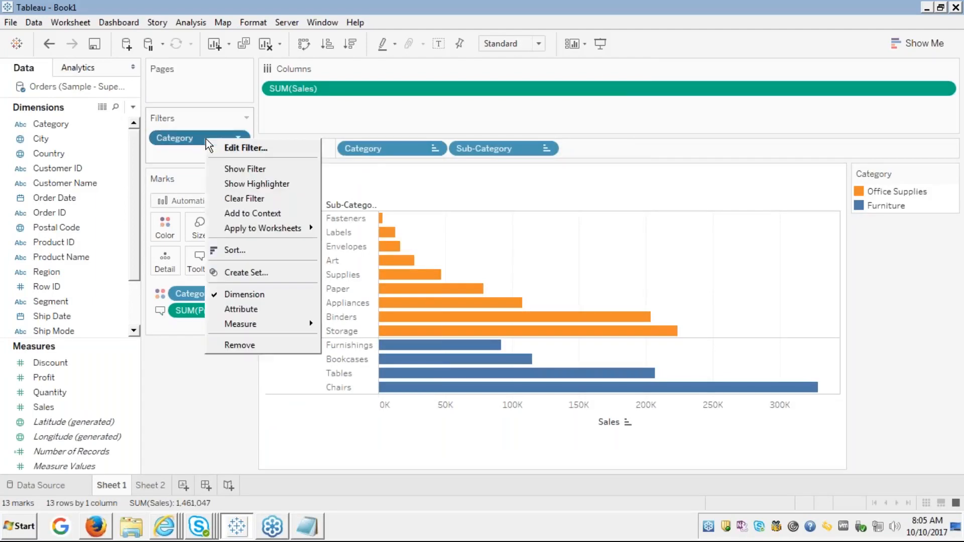
left_click(213, 144)
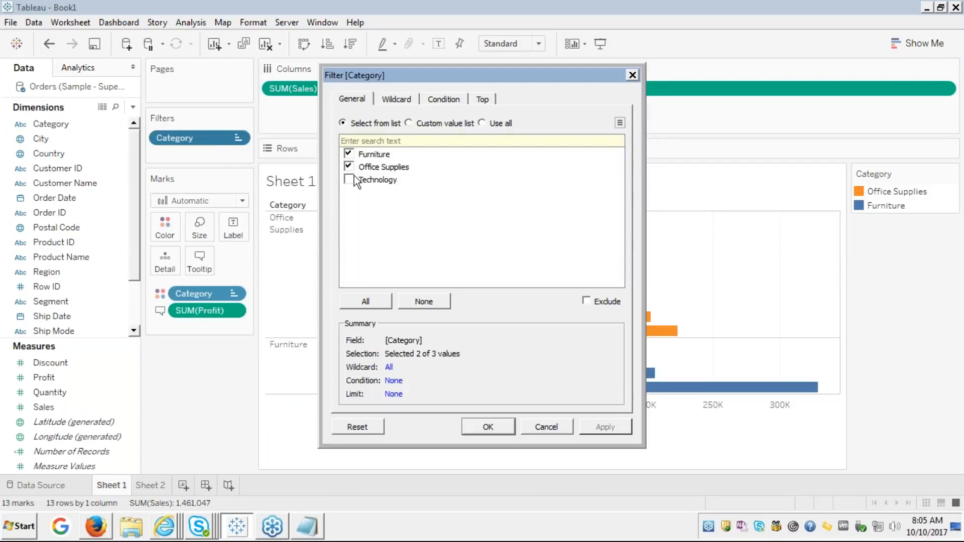
left_click(350, 154)
left_click(348, 166)
left_click(587, 300)
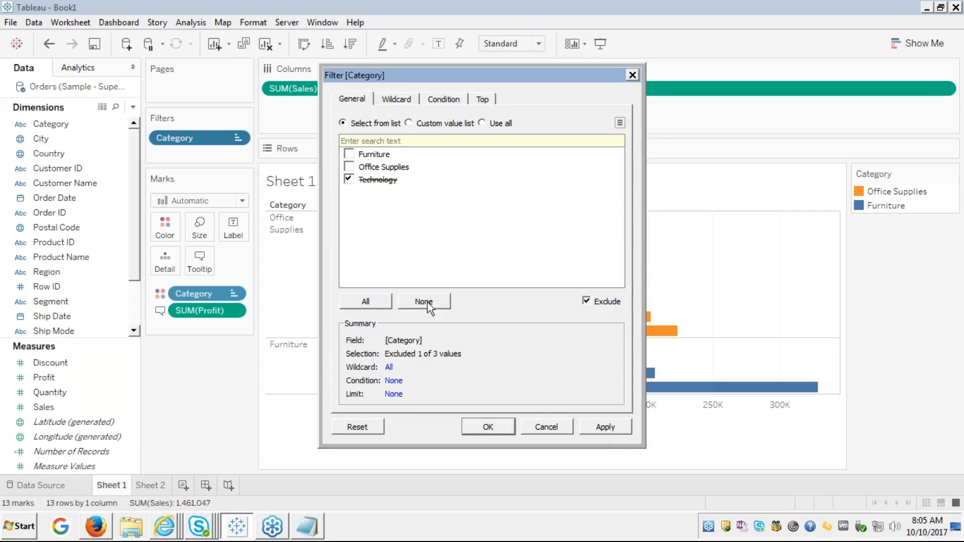
left_click(595, 426)
left_click(492, 428)
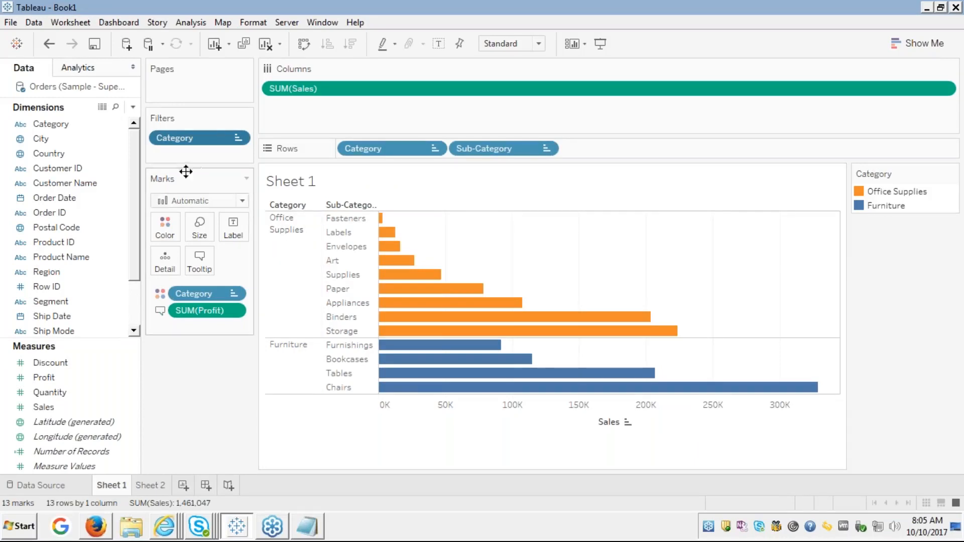
left_click_drag(201, 140, 123, 152)
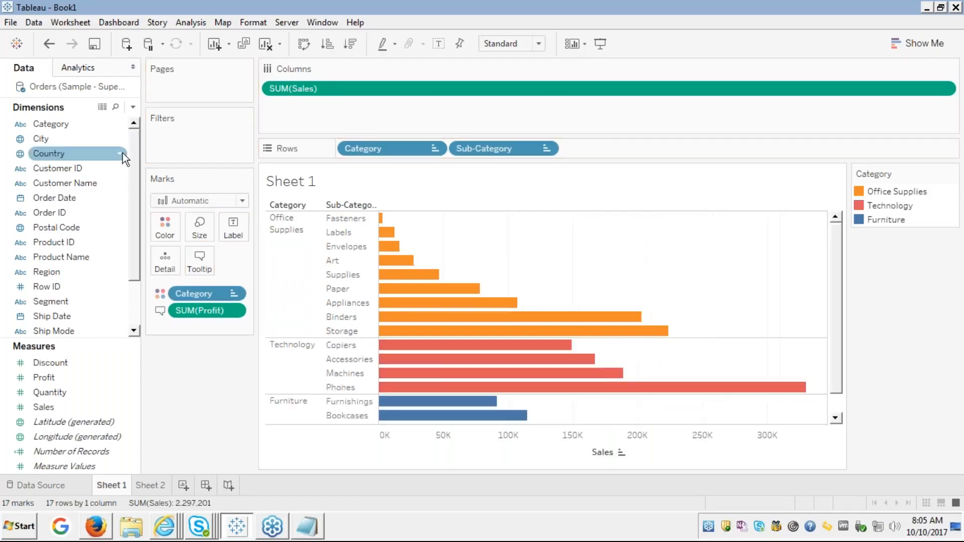
Exclude the Furniture category directly from its row header in the Sheet 1 chart.
left_click(290, 408)
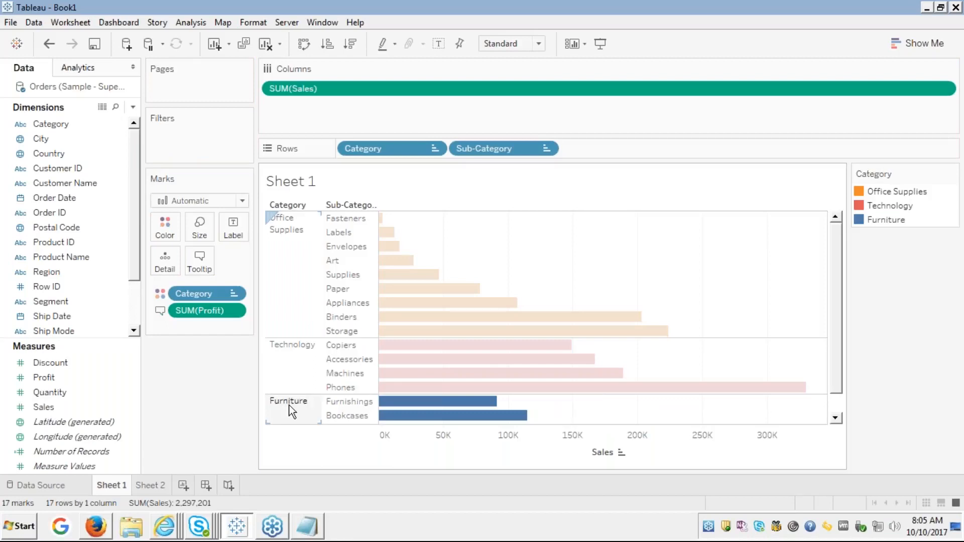
right_click(289, 406)
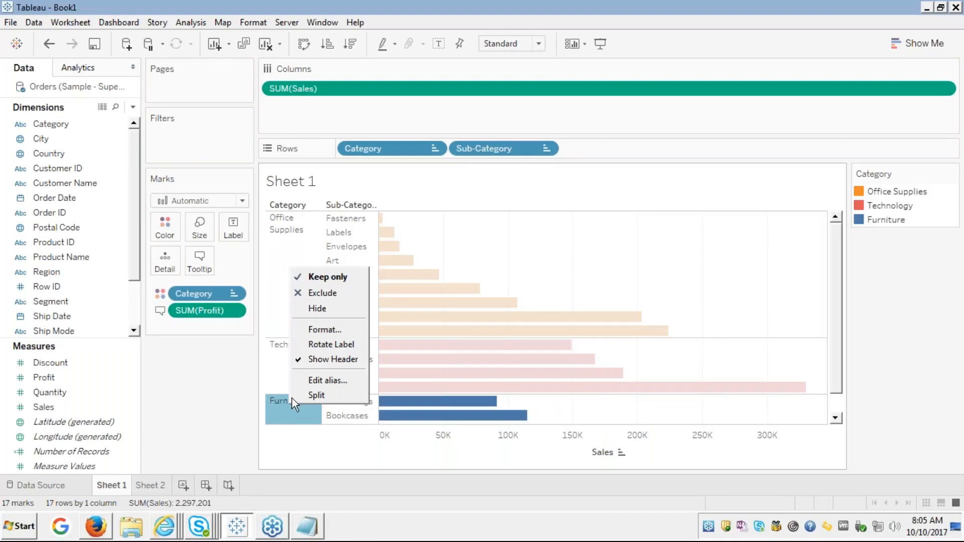
key("Escape")
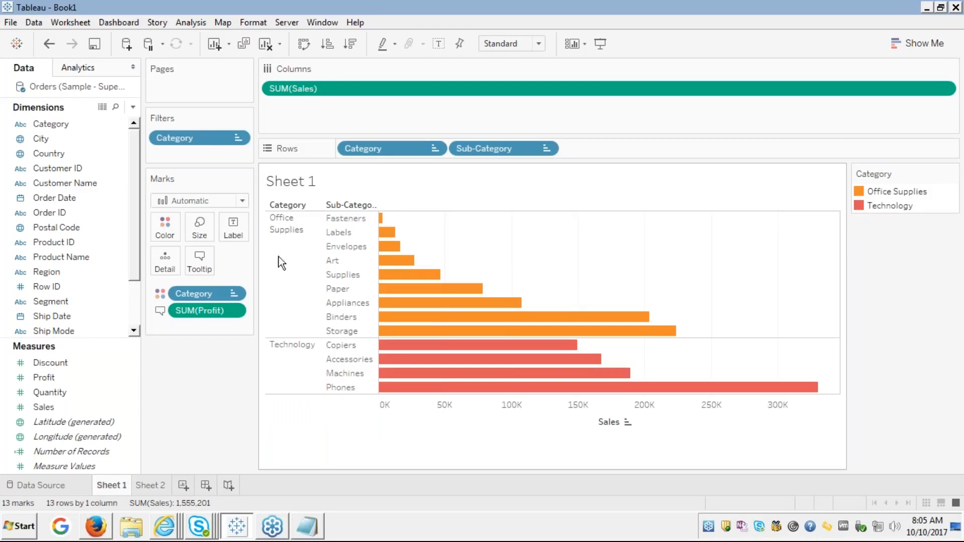
Review the general settings of the Category filter on Sheet 1 and close them unchanged.
right_click(206, 136)
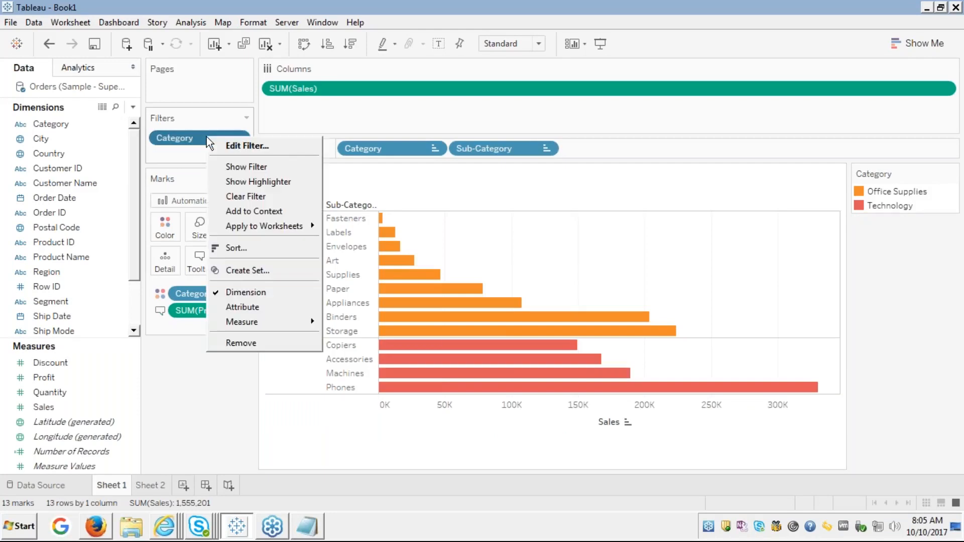
left_click(236, 146)
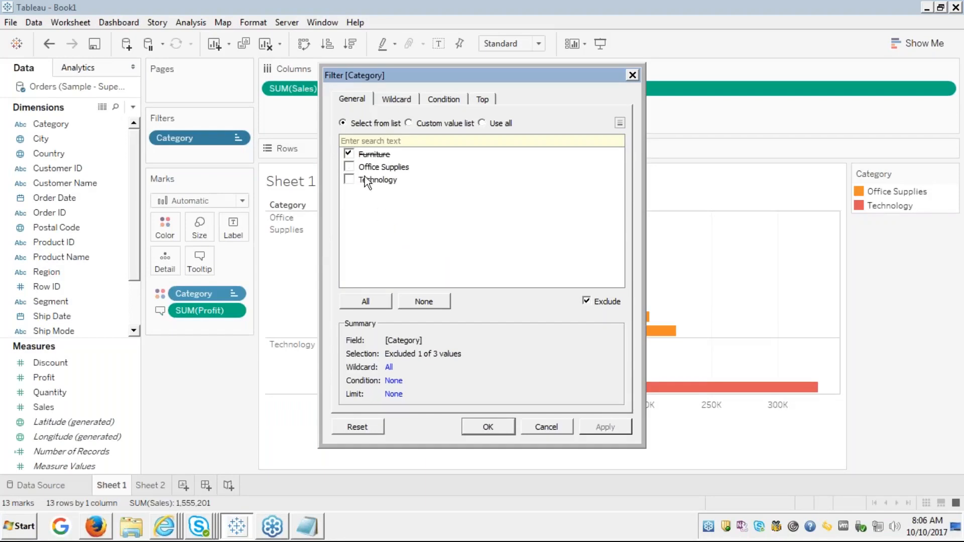
left_click(493, 429)
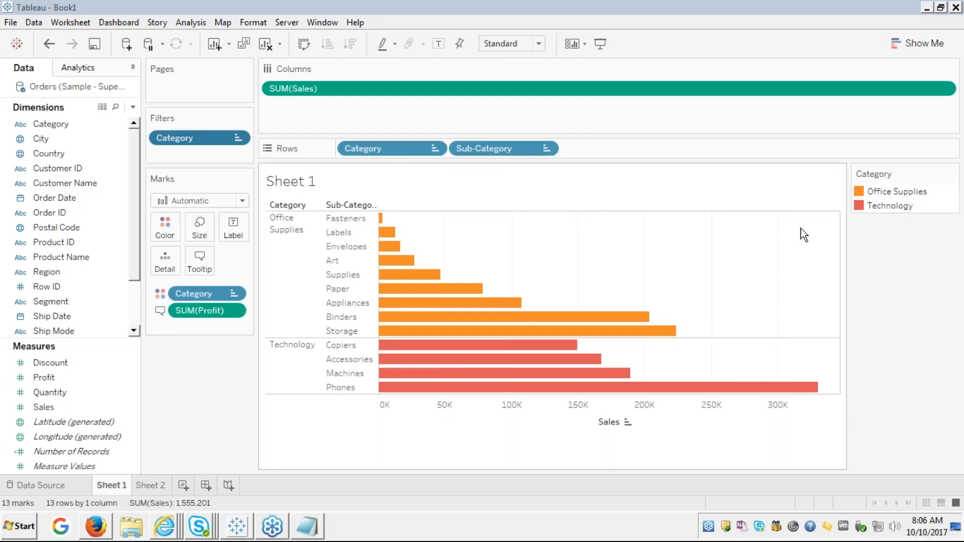
mouse_move(392, 247)
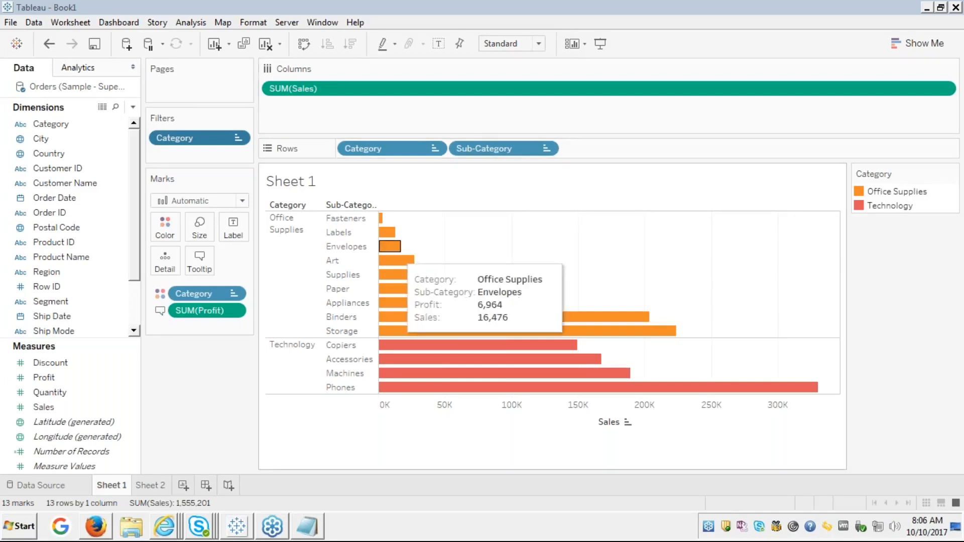
Create a new worksheet and view the general filter options for Category there without adding the filter.
left_click(183, 485)
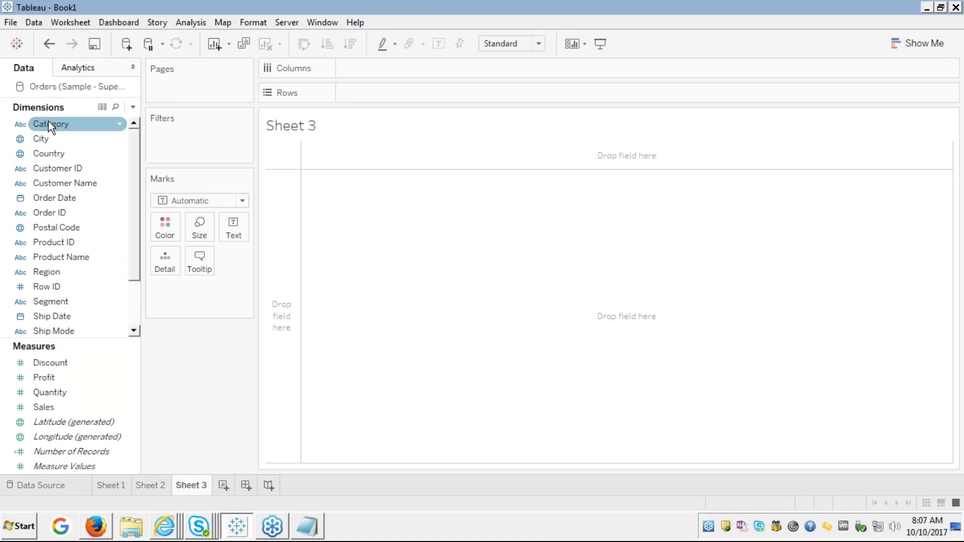
left_click_drag(49, 121, 180, 135)
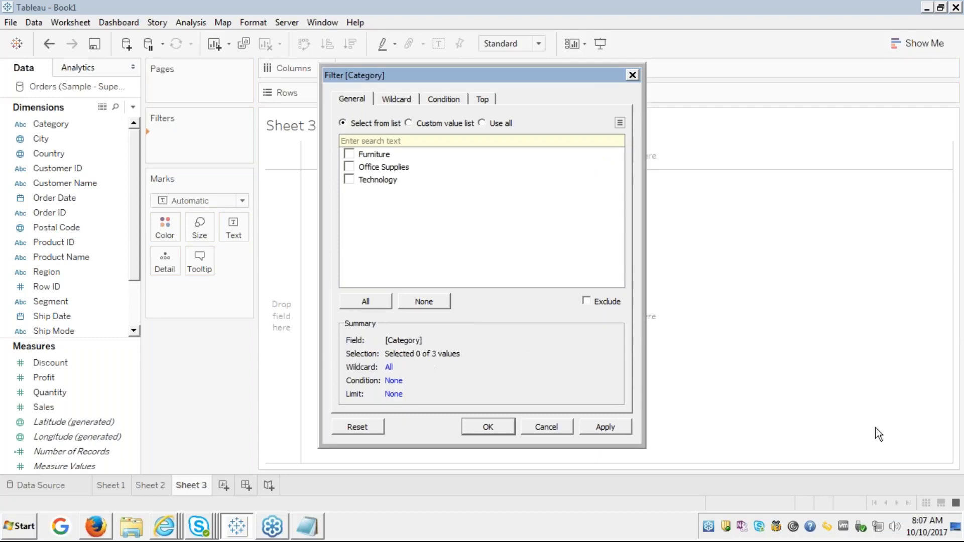
left_click(950, 403)
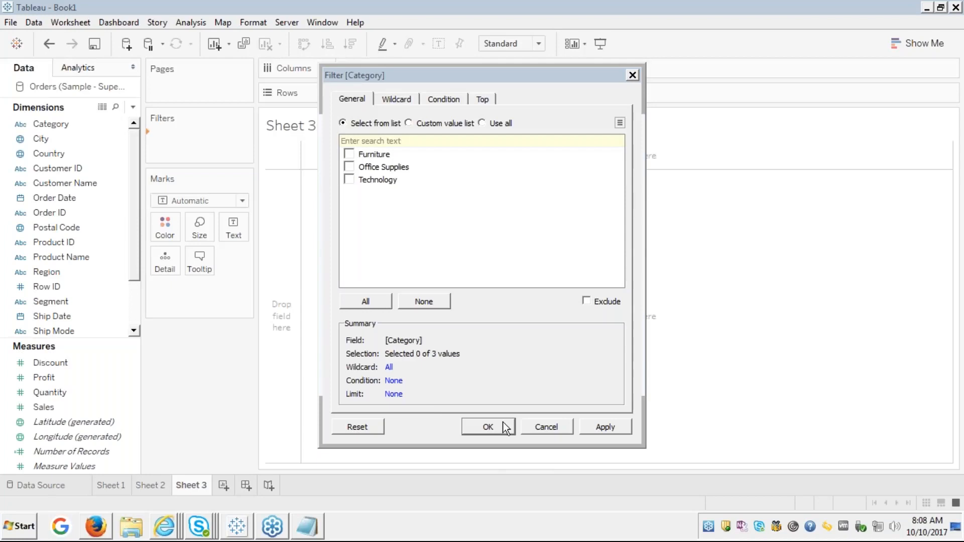
left_click(549, 425)
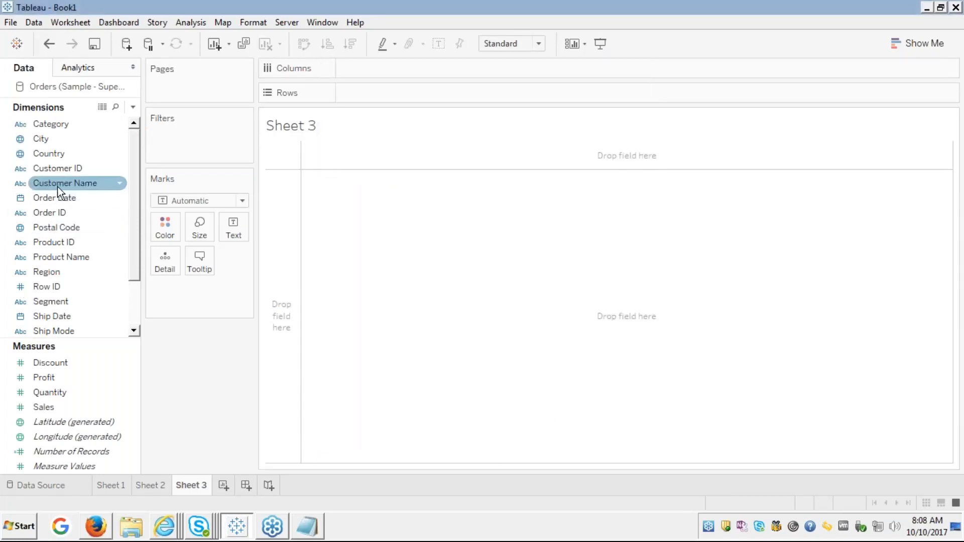
Show the Category filter control on Sheet 1 and reset it to all values.
left_click(108, 481)
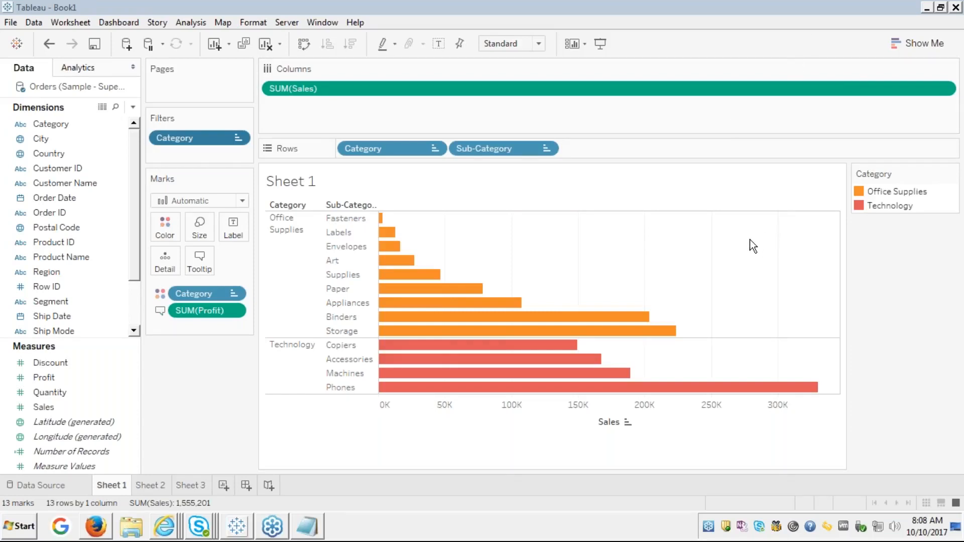
left_click(55, 227)
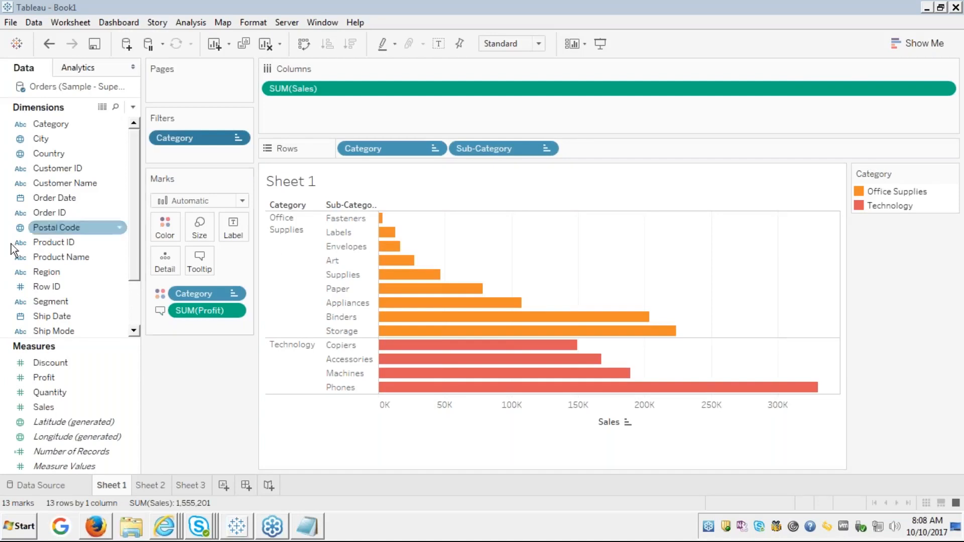
left_click(192, 139)
right_click(195, 144)
left_click(223, 168)
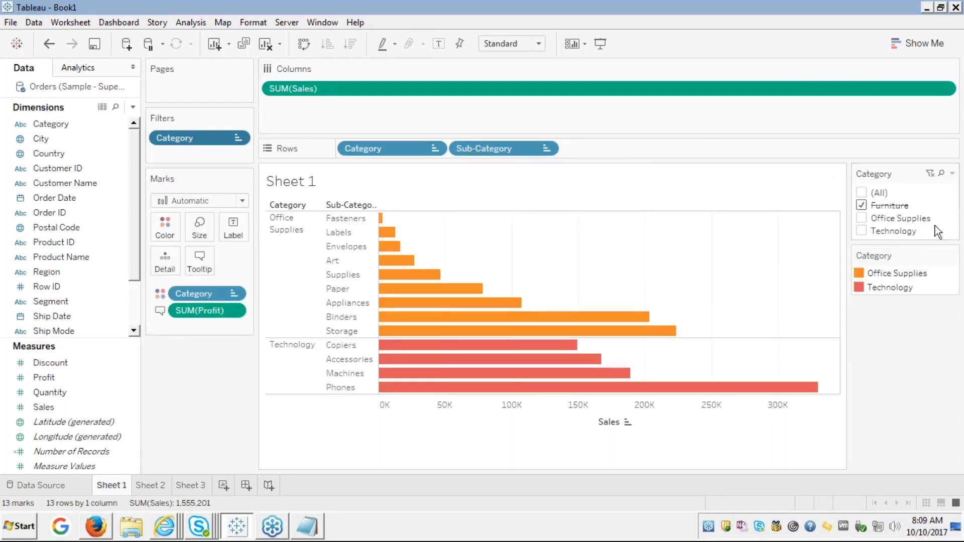
left_click(932, 174)
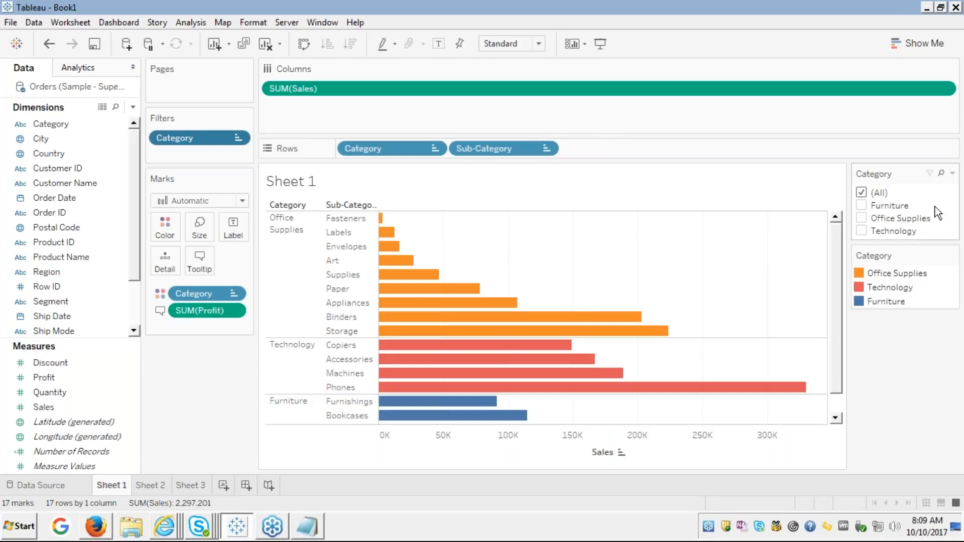
Change the Category filter control to a single-value list and select Furniture as the excluded category.
left_click(952, 173)
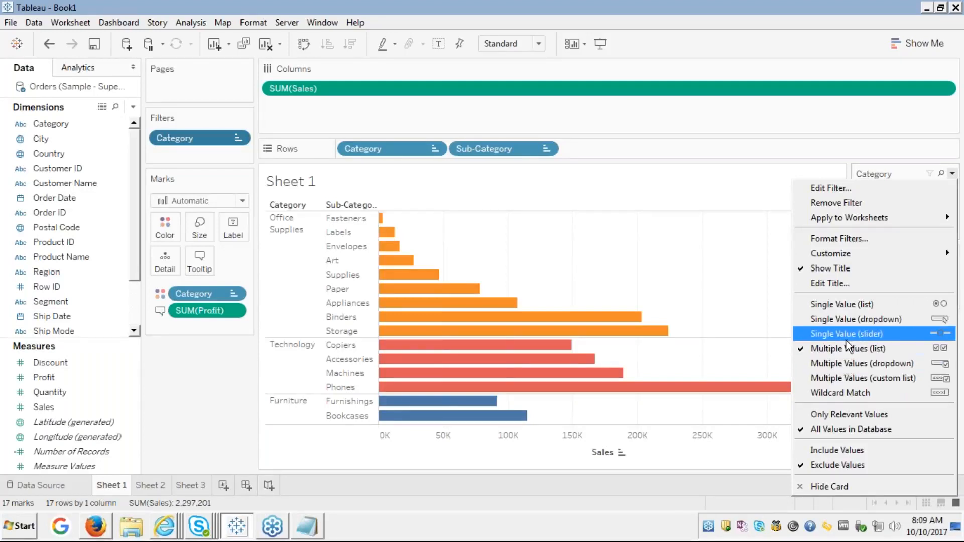
left_click(855, 318)
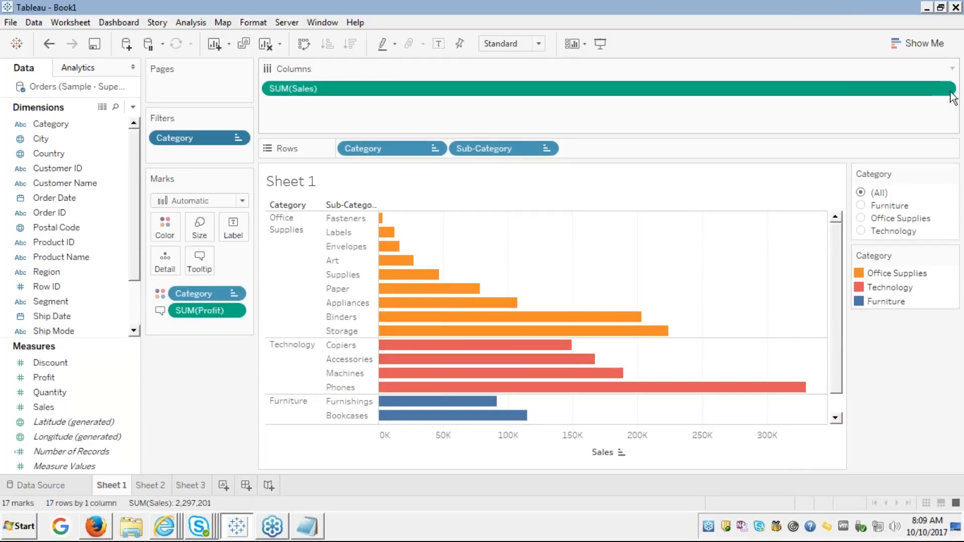
left_click(860, 205)
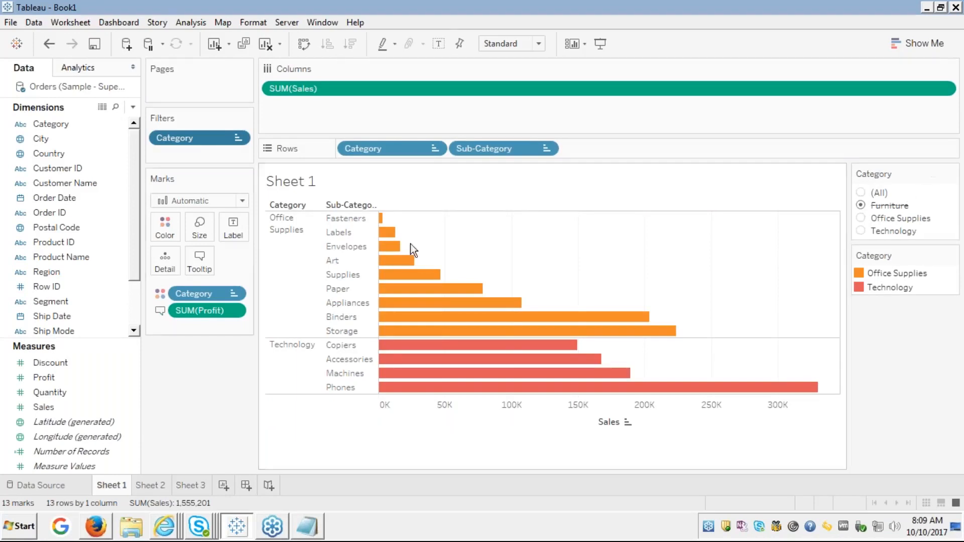
Turn off exclude mode in the Category filter settings on Sheet 1 so that it includes only Furniture.
right_click(200, 136)
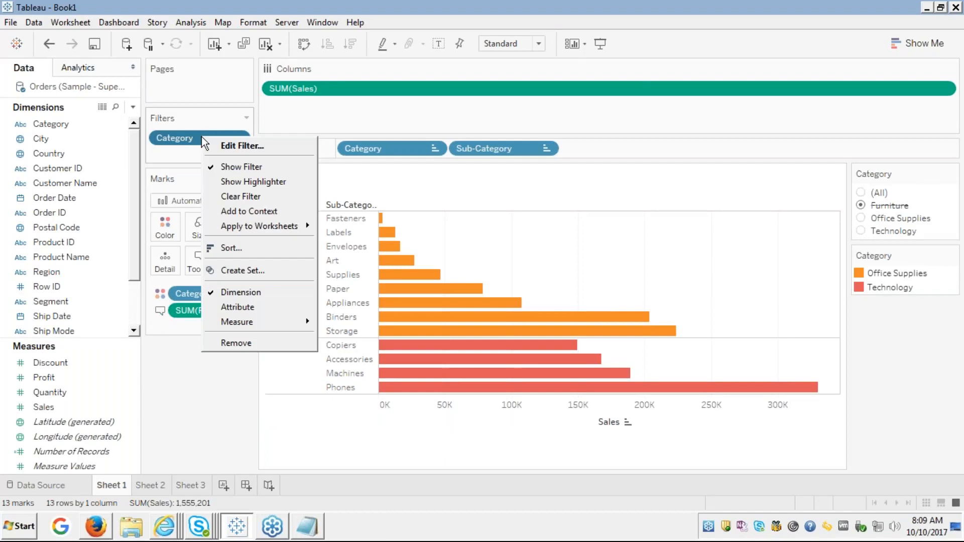
left_click(225, 143)
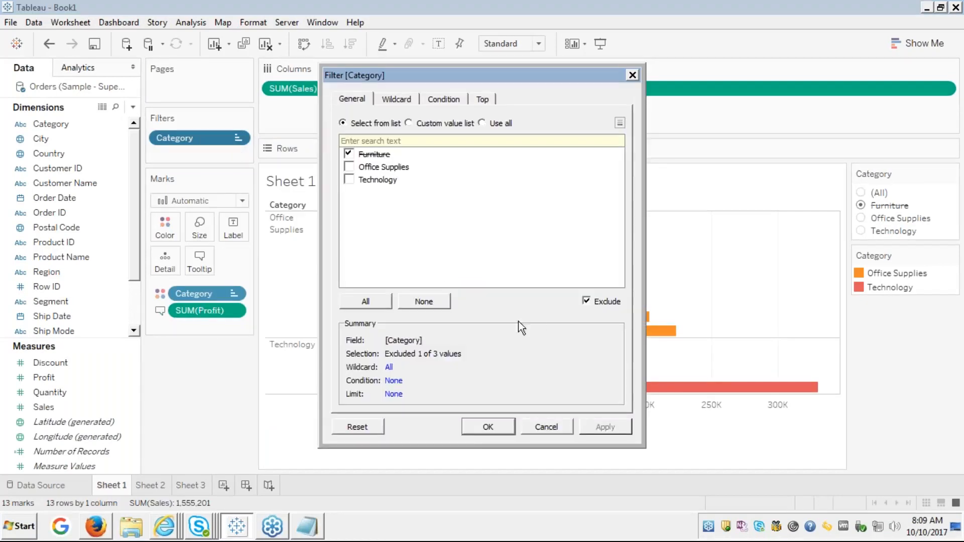
left_click(586, 302)
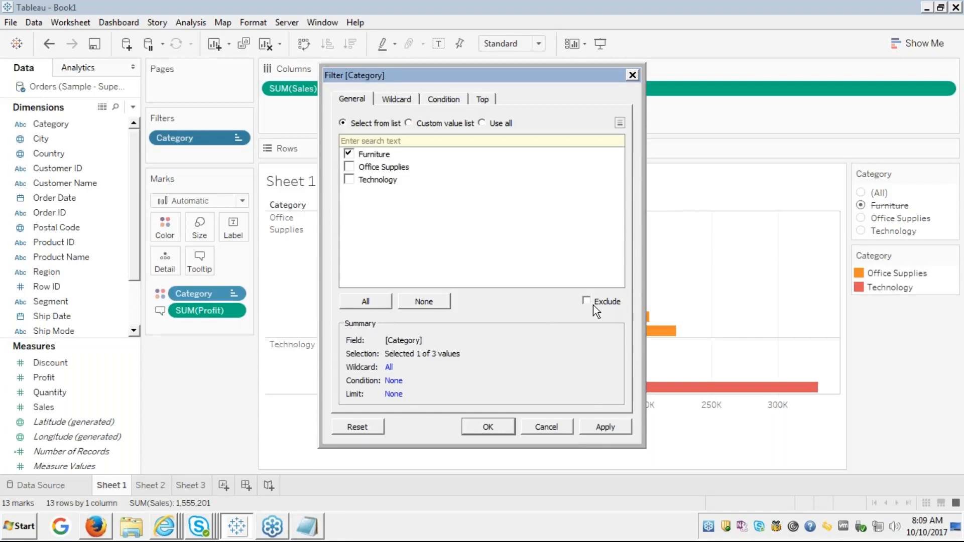
left_click(601, 430)
left_click(484, 428)
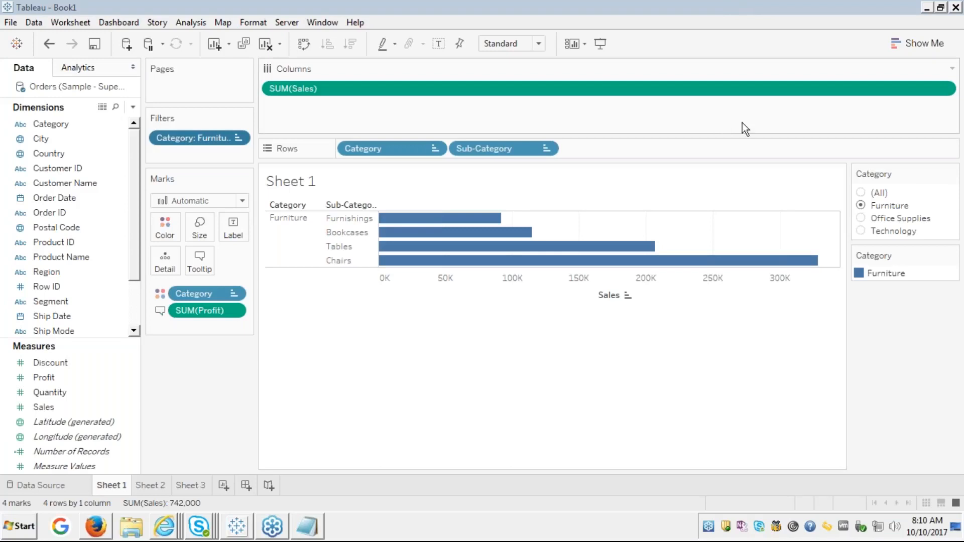
Apply the Category filter from Sheet 1 to all worksheets using this data source.
mouse_move(946, 174)
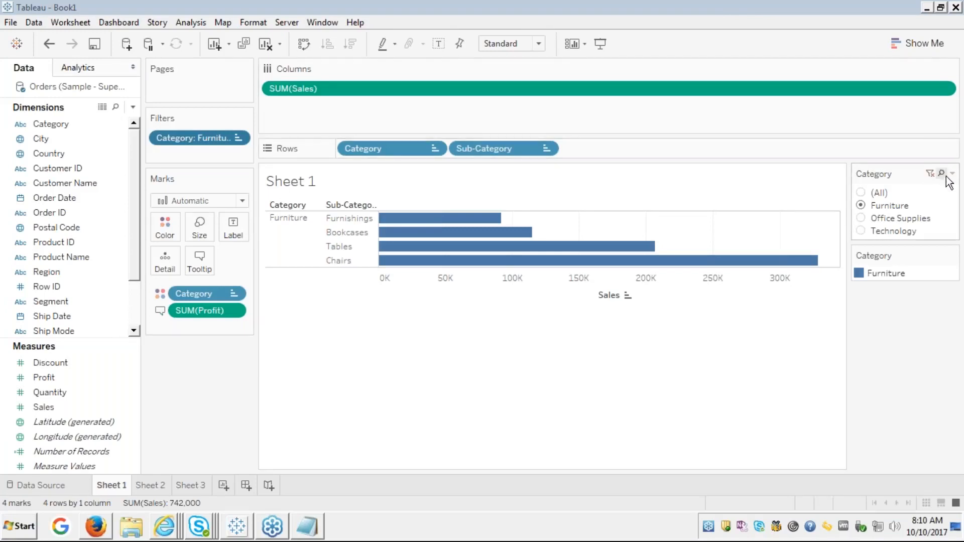
left_click(952, 174)
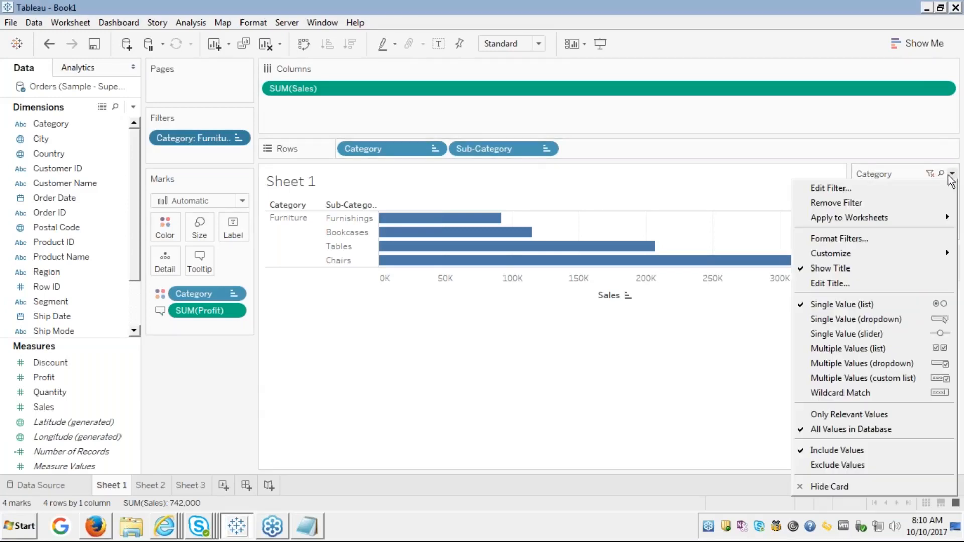
mouse_move(848, 224)
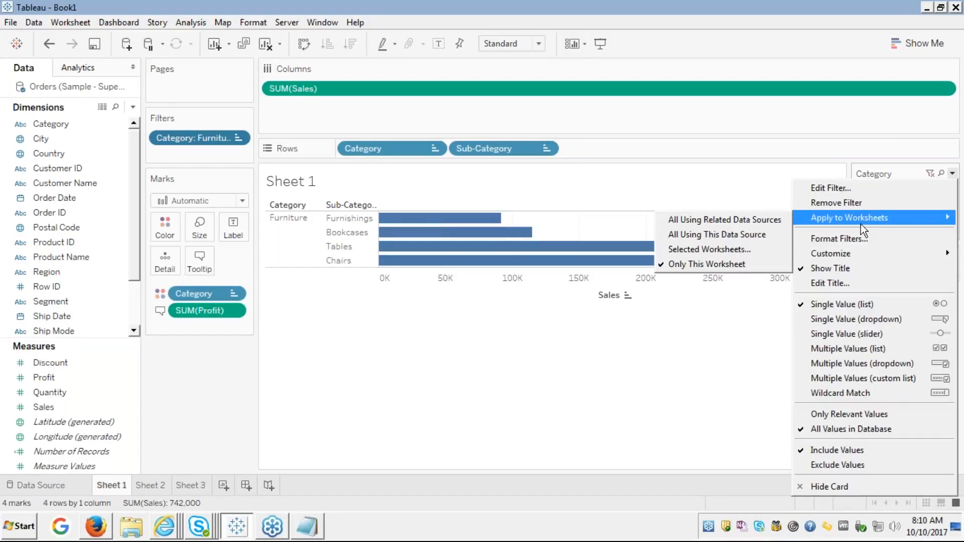
left_click(670, 361)
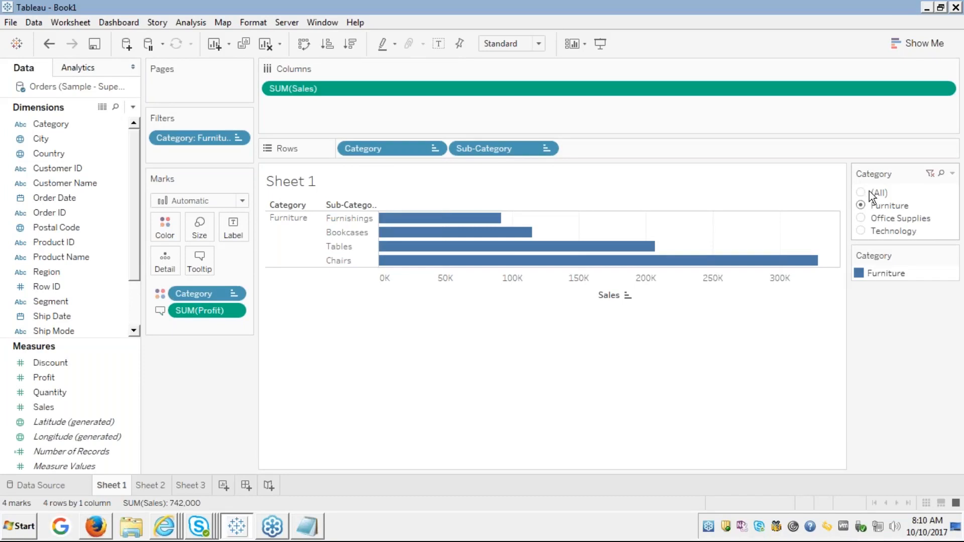
left_click(953, 173)
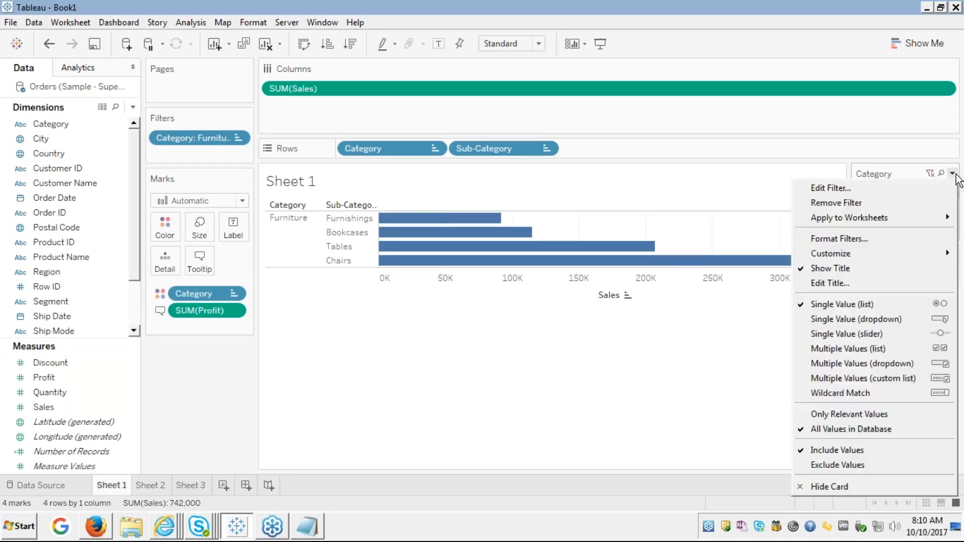
mouse_move(879, 217)
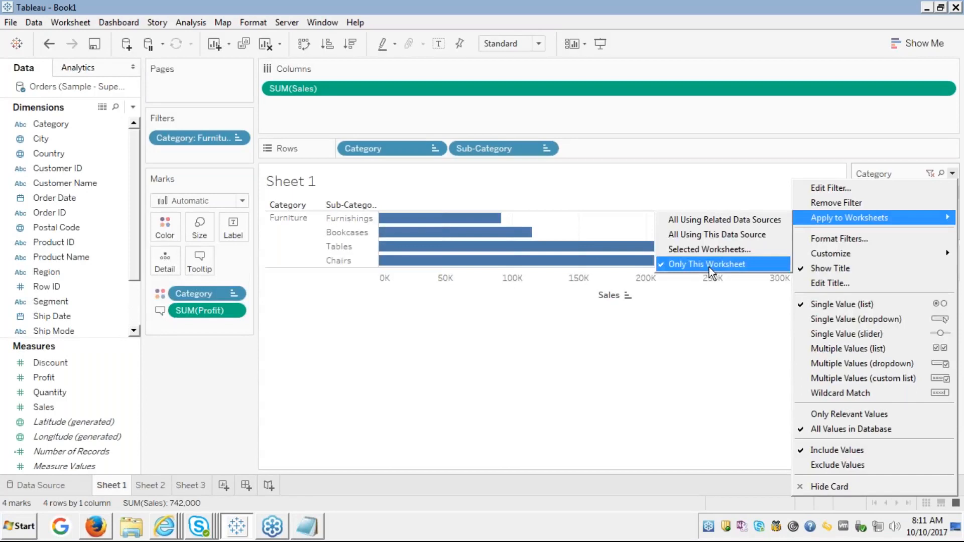
left_click(718, 234)
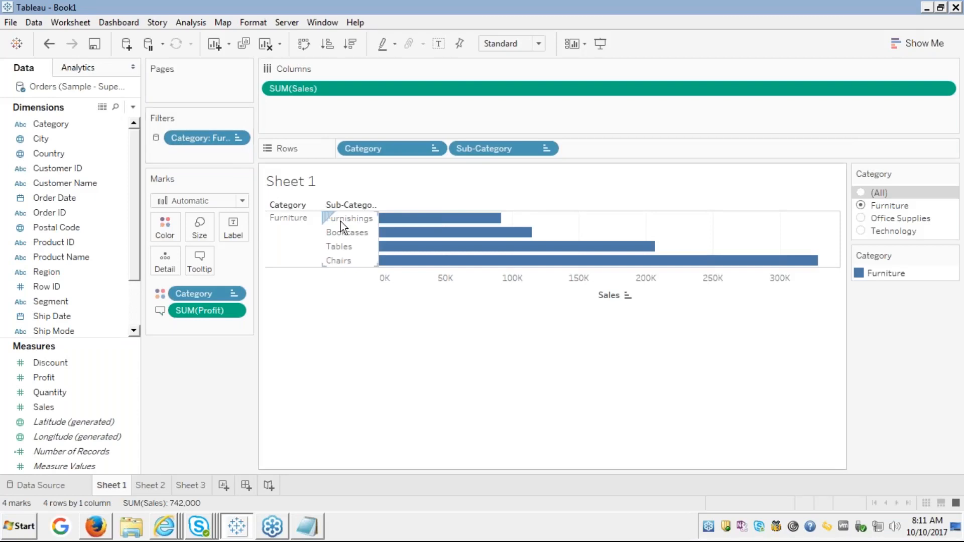
Check Sheet 2 and Sheet 3 for the shared Category filter and return to Sheet 1.
left_click(143, 486)
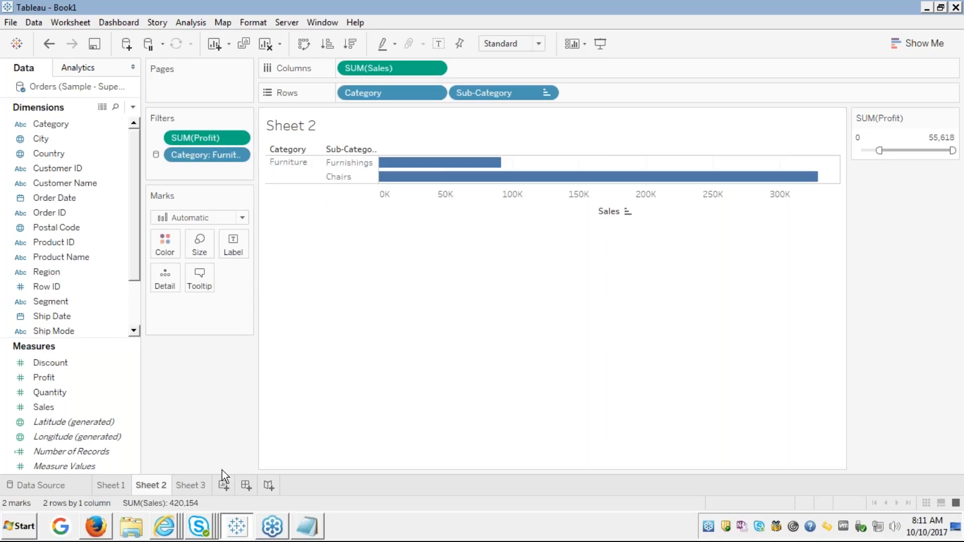
left_click(187, 484)
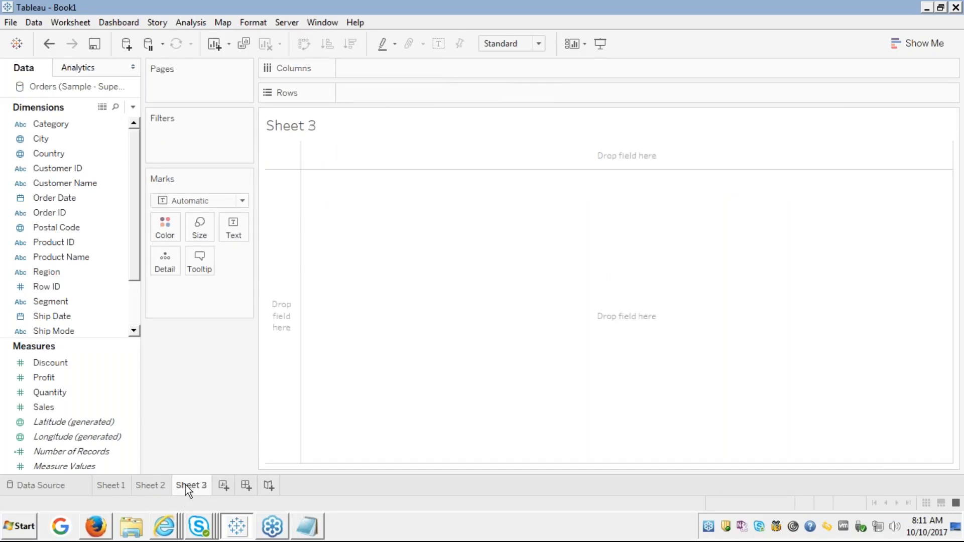
left_click(141, 484)
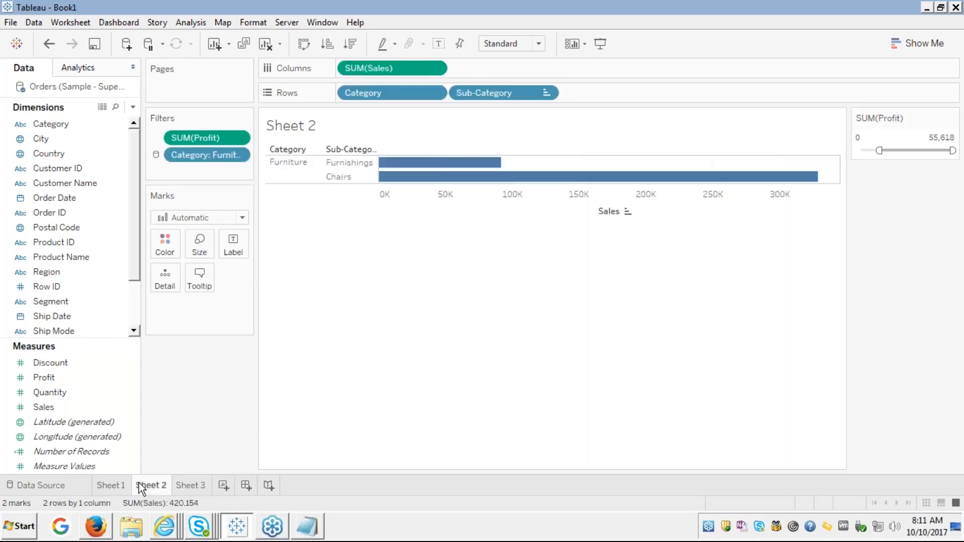
left_click(112, 484)
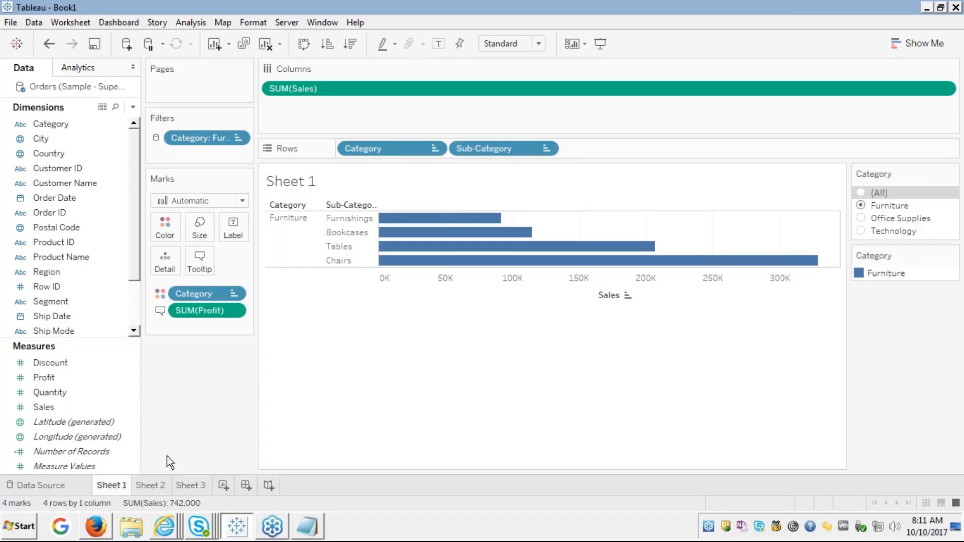
Set the Category filter on Sheet 1 to apply to all worksheets using related data sources.
mouse_move(929, 181)
left_click(951, 174)
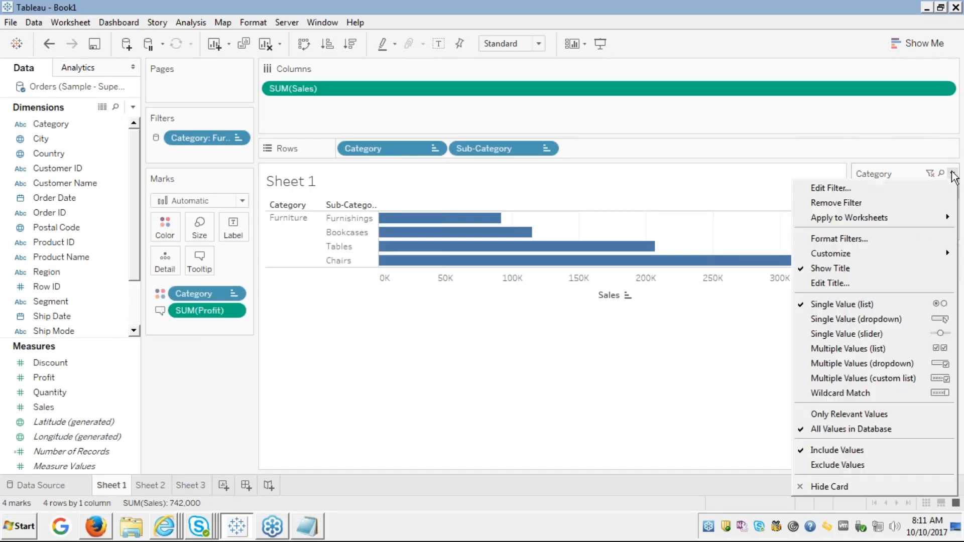
mouse_move(856, 223)
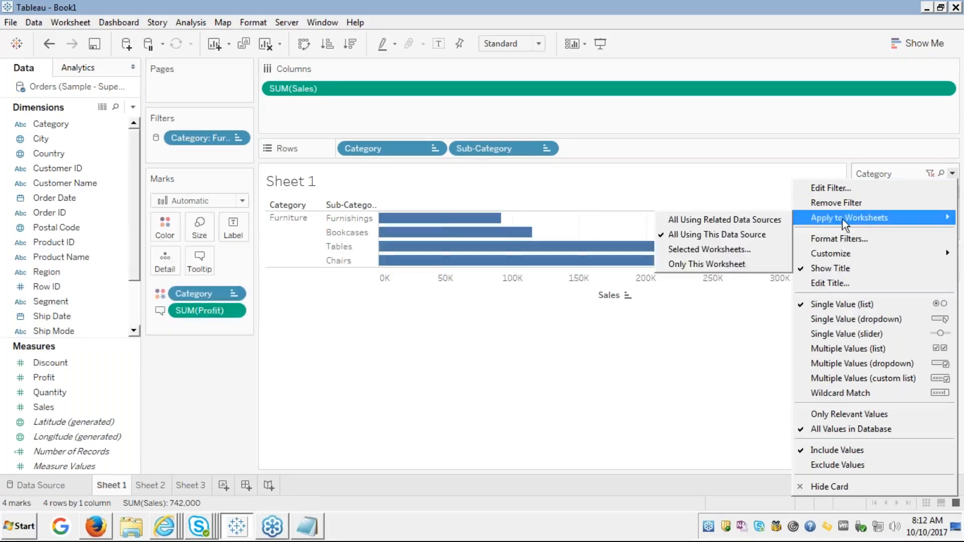
left_click(761, 225)
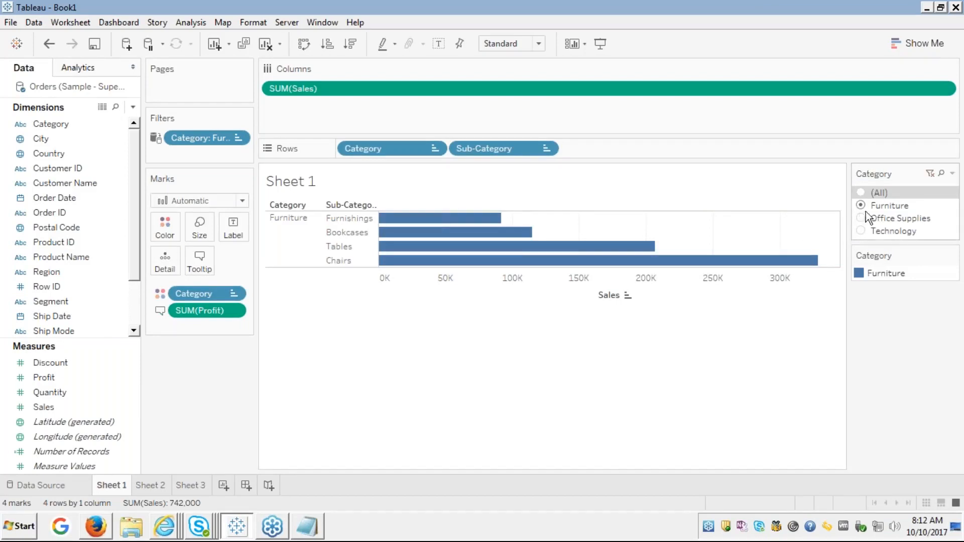
Review the selected worksheets option for the Category filter, toggling Sheet 2 off and on, and cancel without changes.
left_click(953, 173)
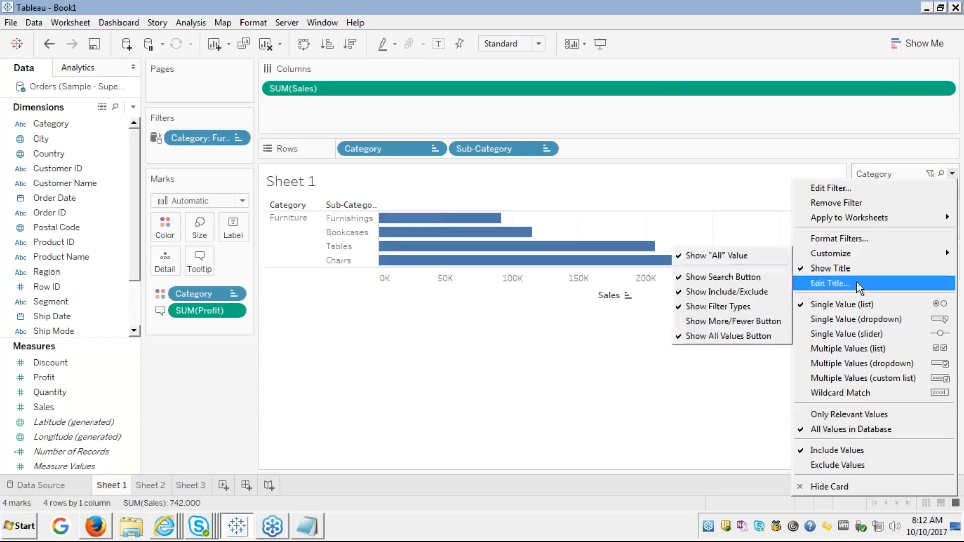
mouse_move(865, 220)
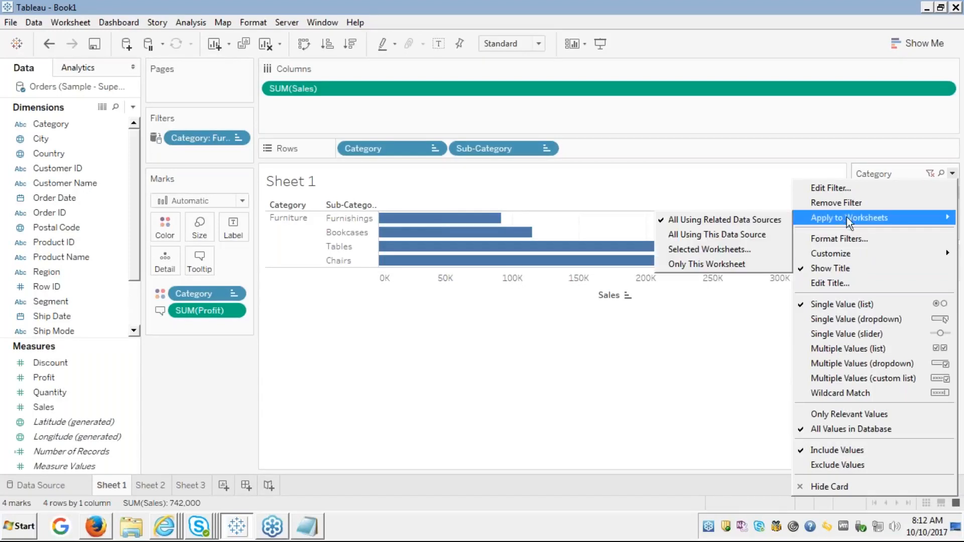
left_click(737, 243)
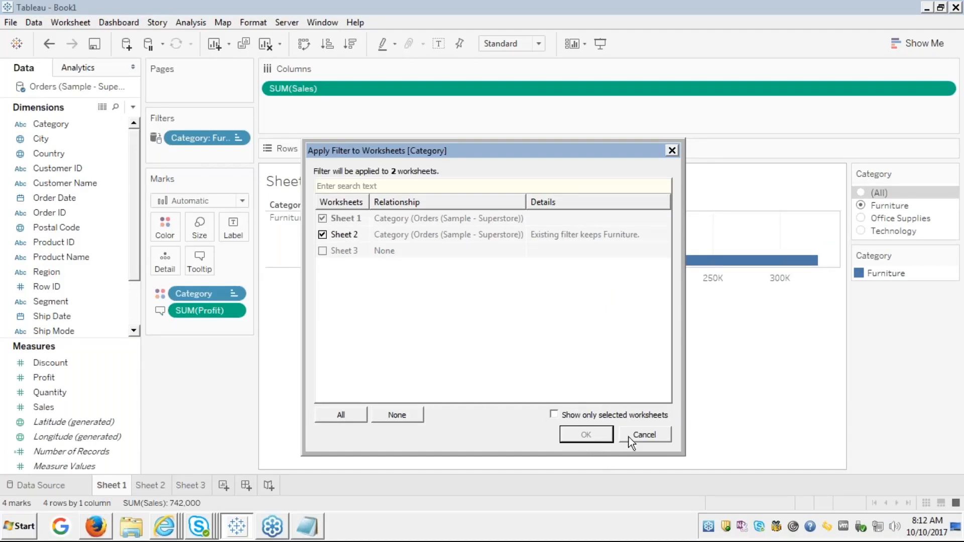
left_click(321, 235)
left_click(322, 235)
left_click(643, 436)
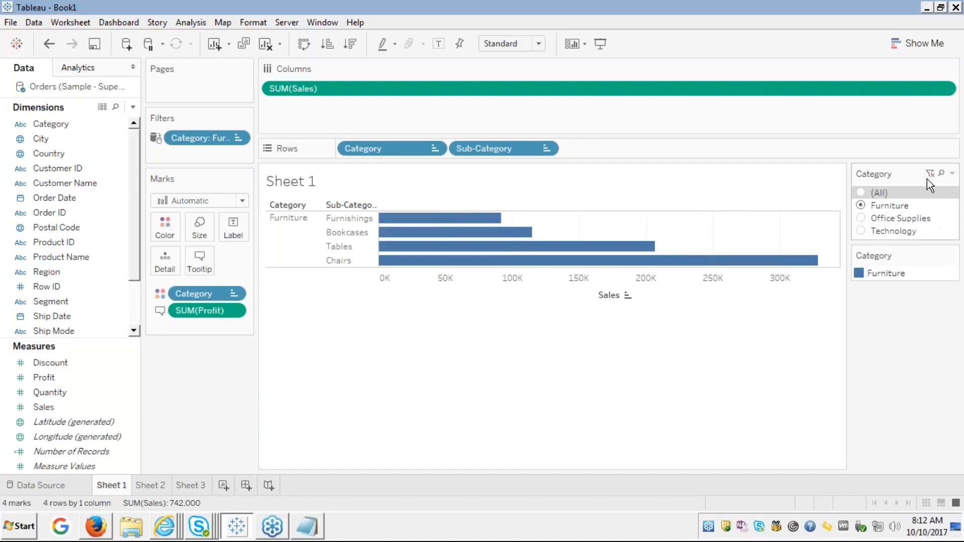
left_click(953, 176)
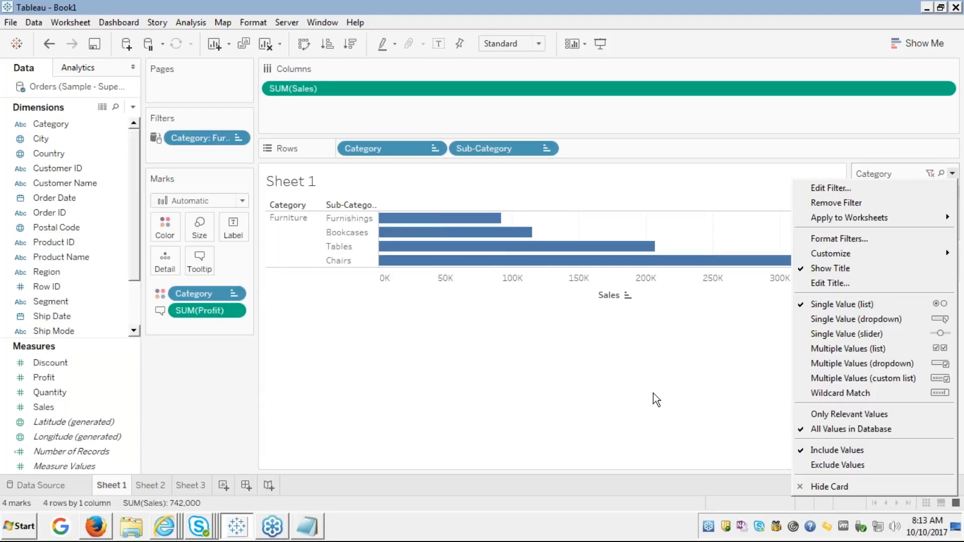
left_click(680, 423)
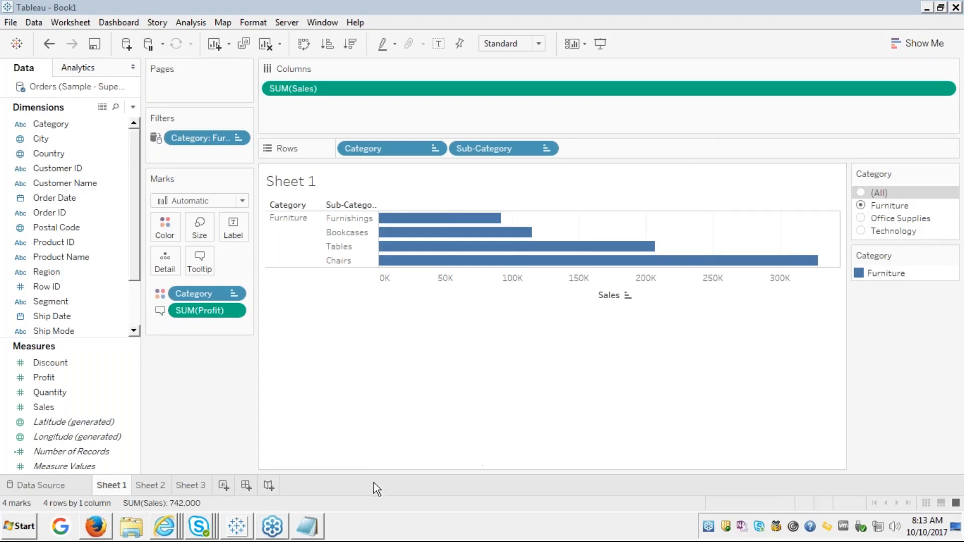
Add the Category dimension as a filter on the empty Sheet 3.
left_click(189, 486)
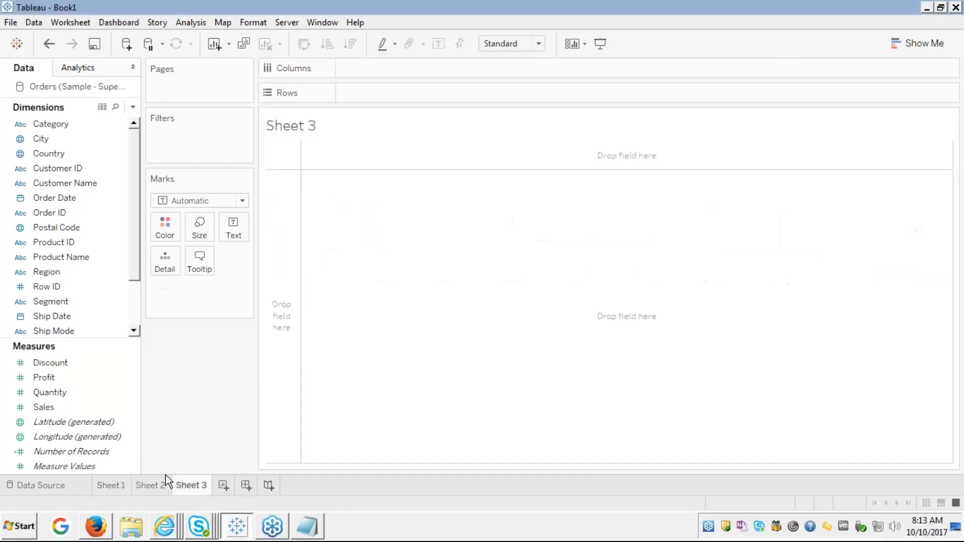
left_click(64, 172)
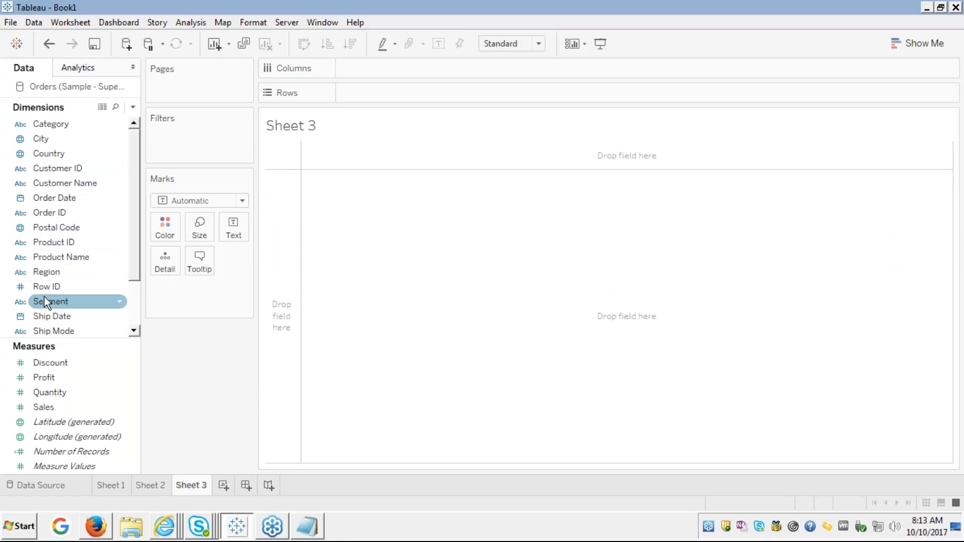
double_click(59, 188)
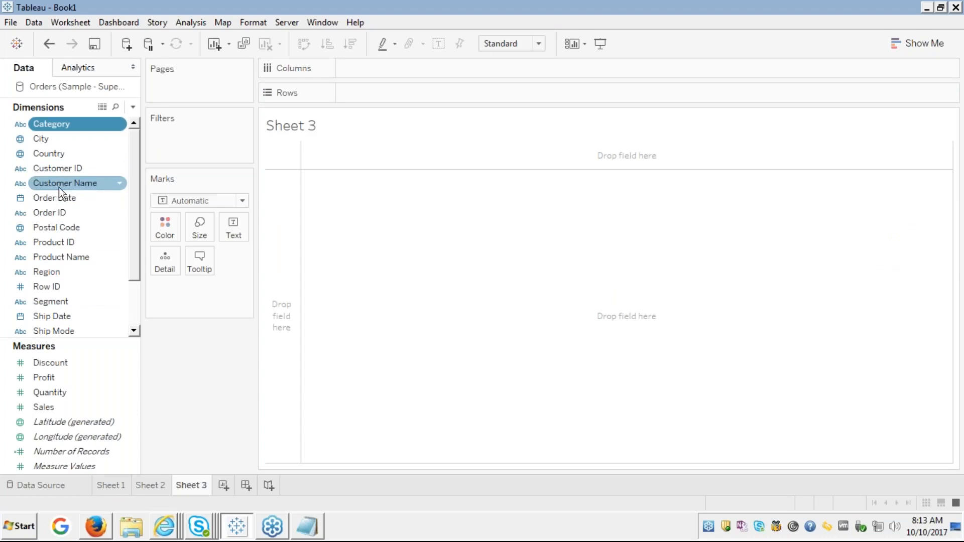
right_click(68, 124)
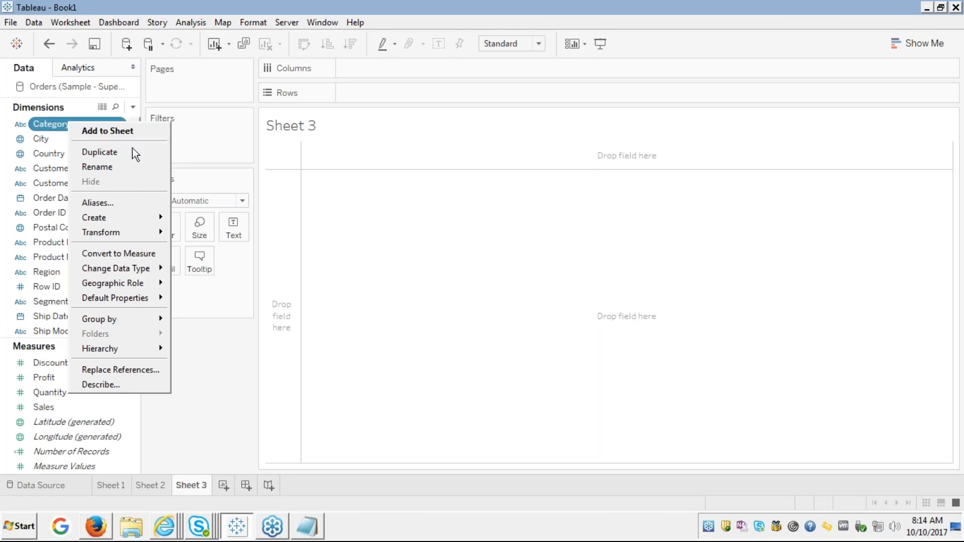
left_click(310, 165)
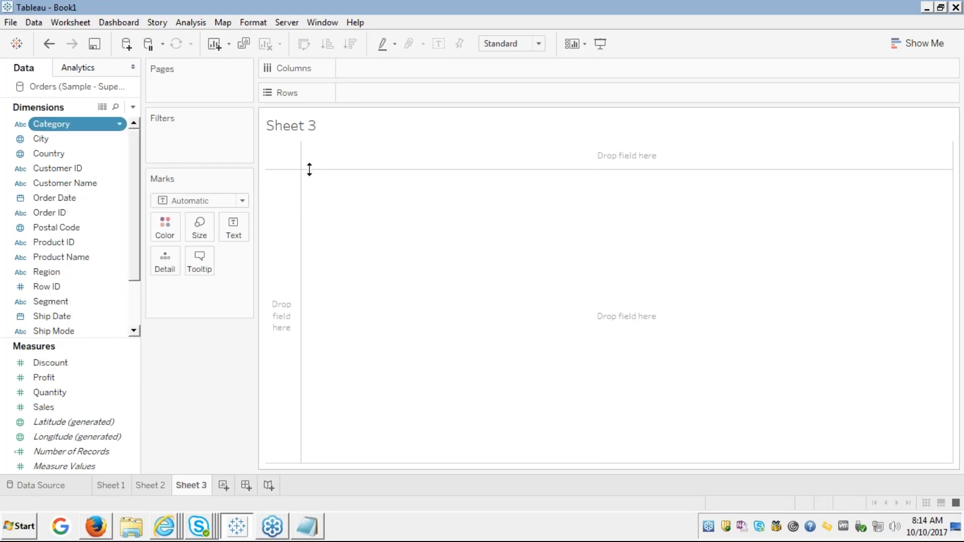
left_click_drag(75, 123, 203, 137)
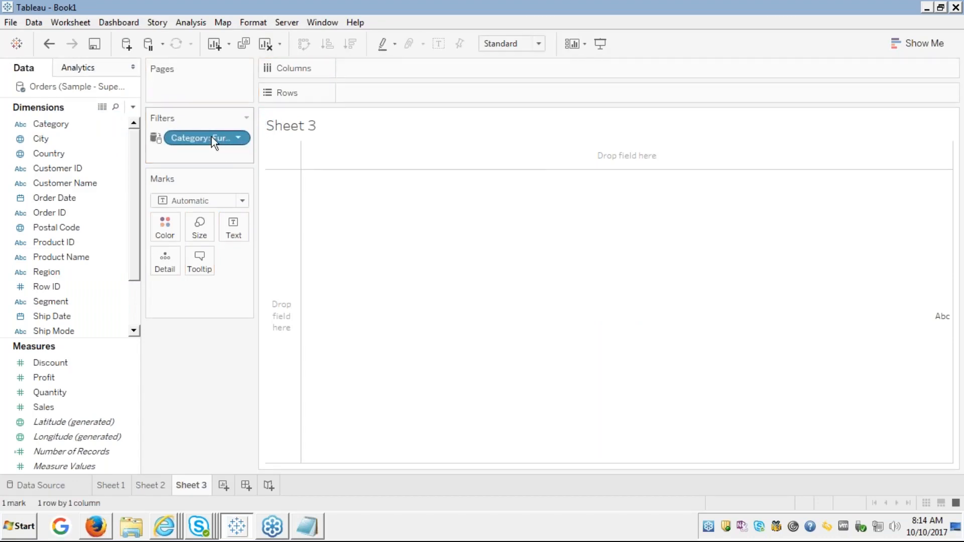
Remove the shared Category filter from Sheet 3 and check Sheet 1 and Sheet 2 for the change.
left_click_drag(212, 136, 58, 130)
left_click(117, 486)
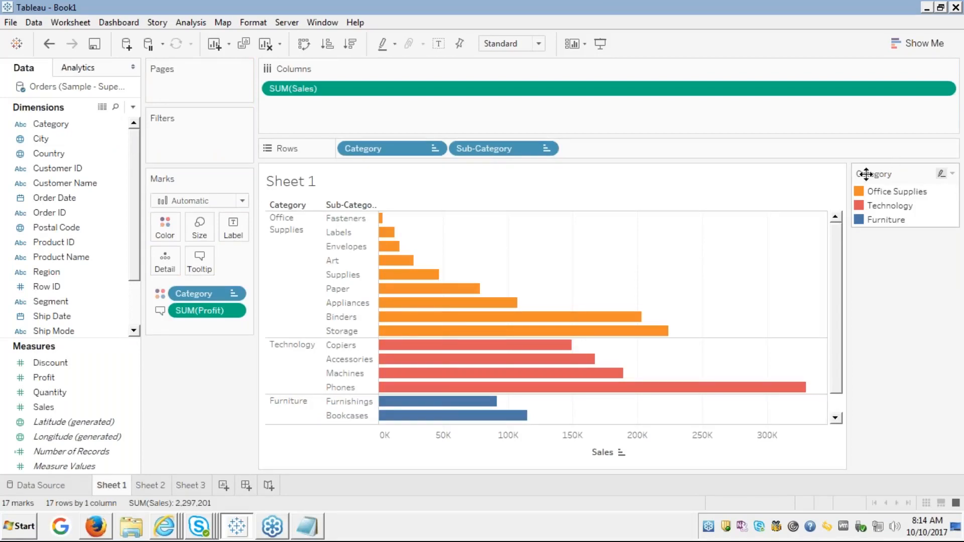
left_click(150, 485)
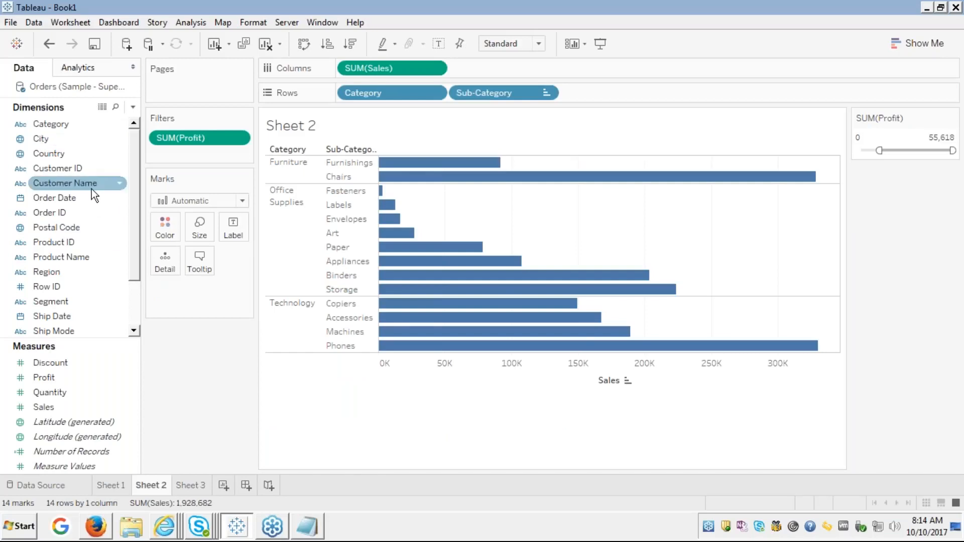
left_click(61, 123)
right_click(63, 126)
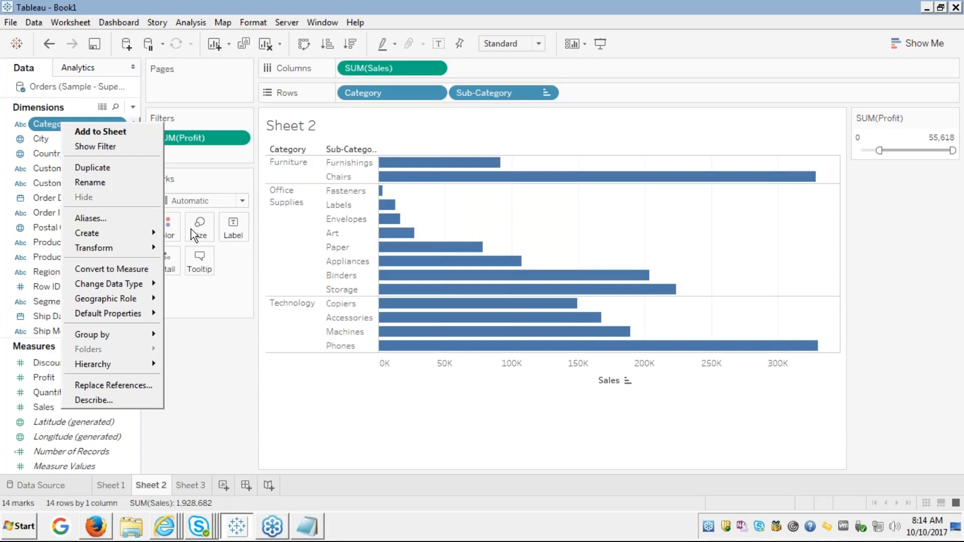
left_click(238, 317)
Open Sheet 1 and show an interactive filter for the Category dimension.
left_click(118, 485)
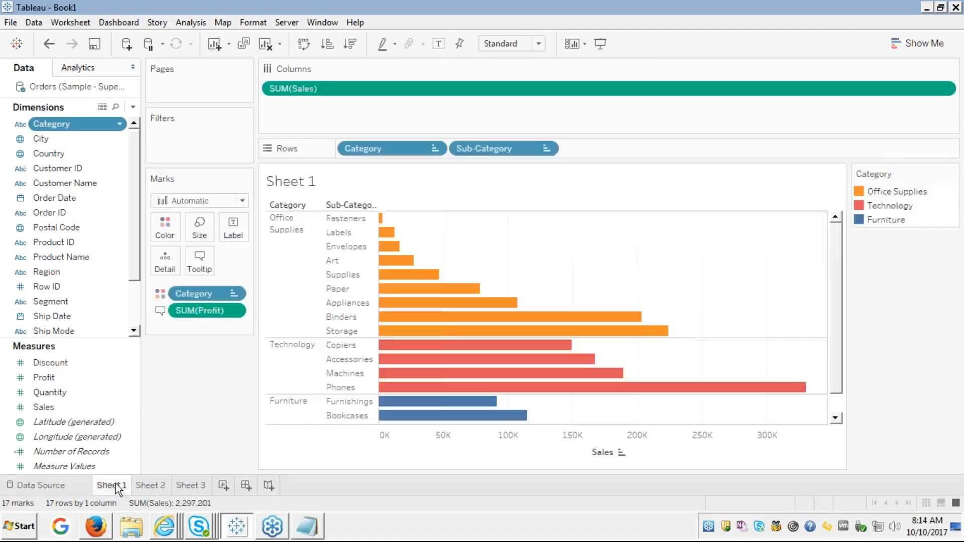
right_click(67, 122)
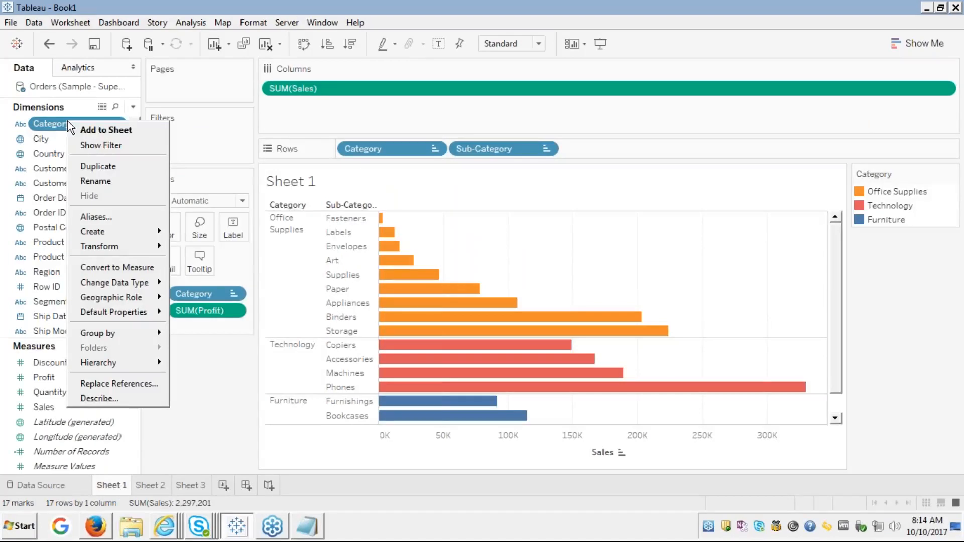
left_click(89, 145)
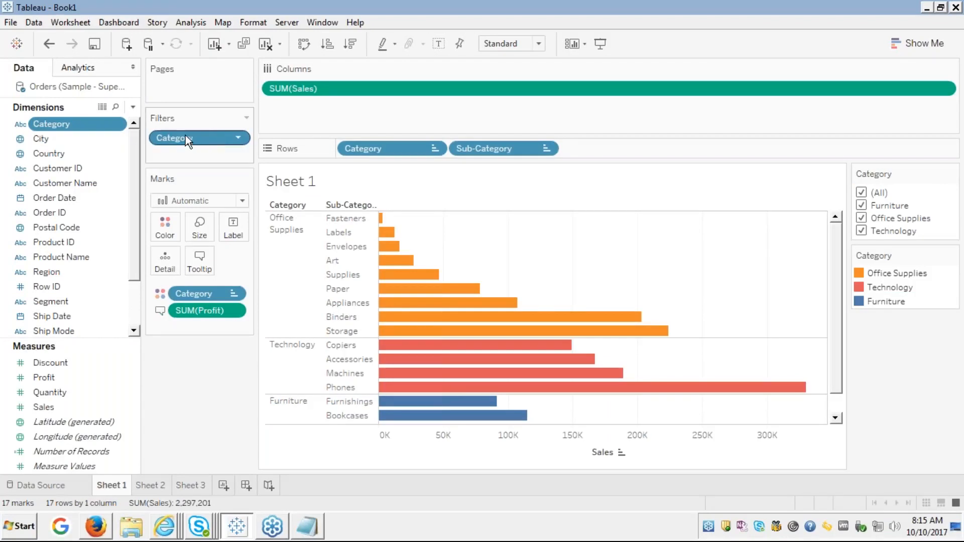
Open the empty Sheet 3 and build a text table of Profit by Segment.
left_click(199, 486)
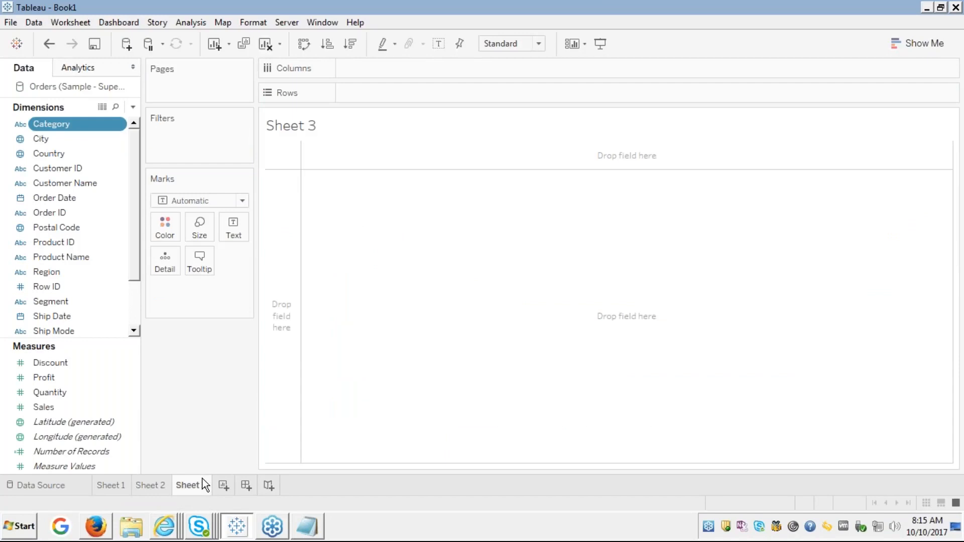
right_click(70, 124)
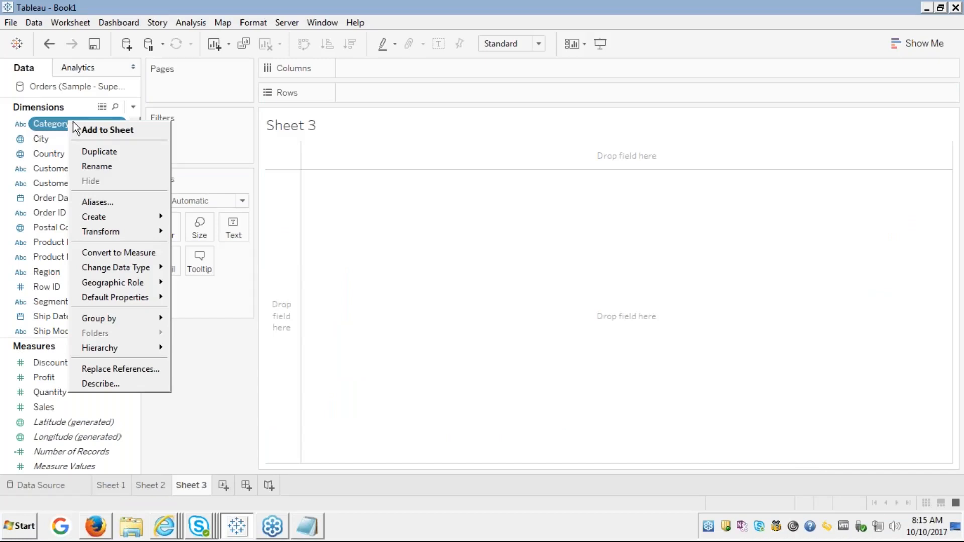
left_click(287, 209)
left_click(45, 301)
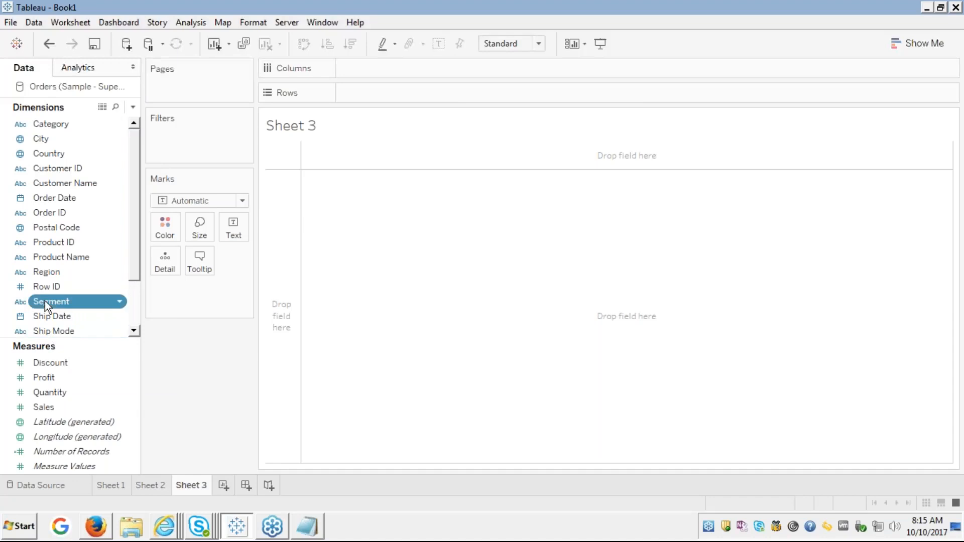
double_click(44, 300)
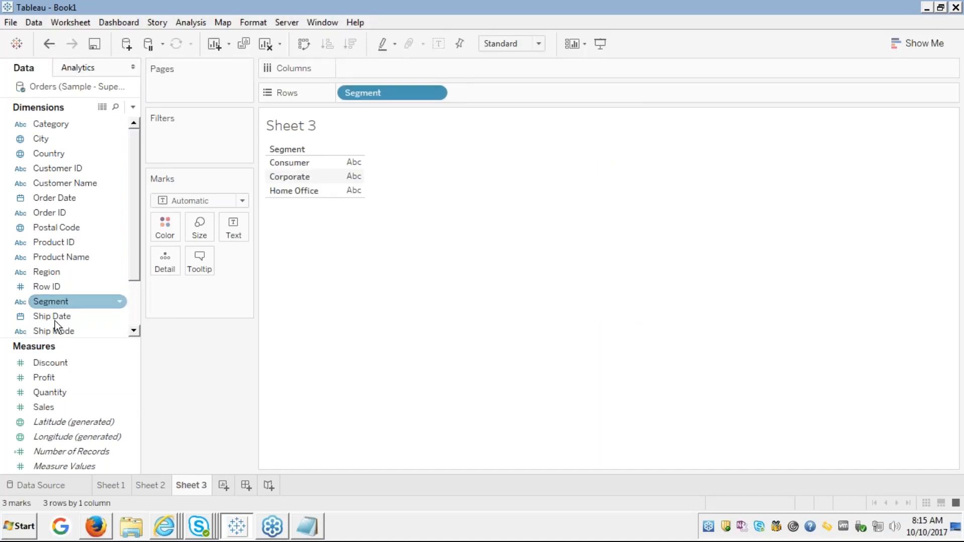
left_click(46, 377)
double_click(46, 377)
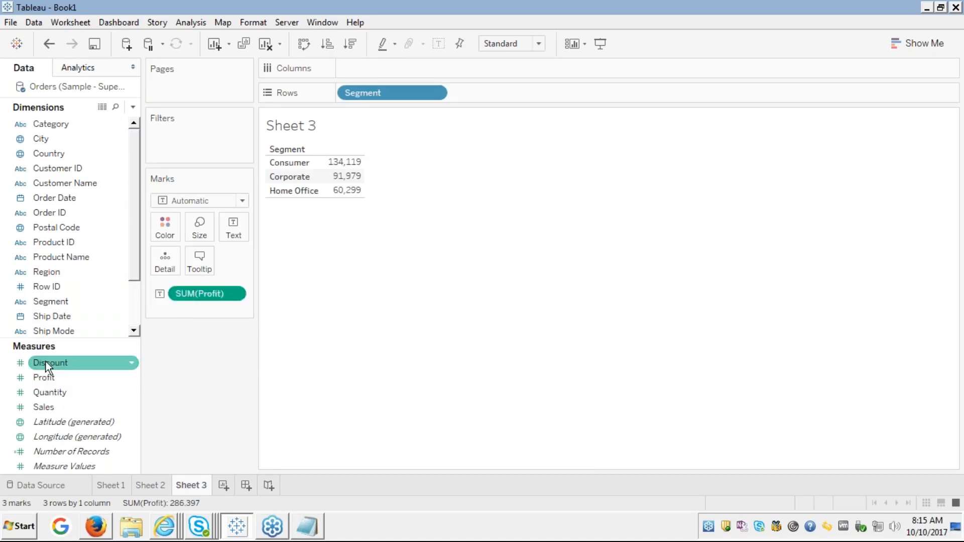
Show an interactive Category filter on Sheet 3 and toggle its Furniture value off and back on.
right_click(52, 124)
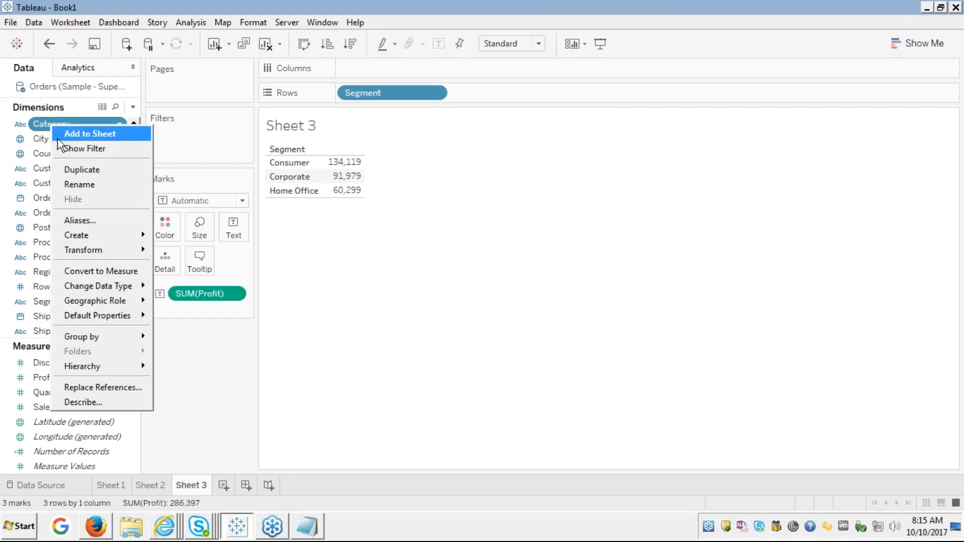
left_click(68, 149)
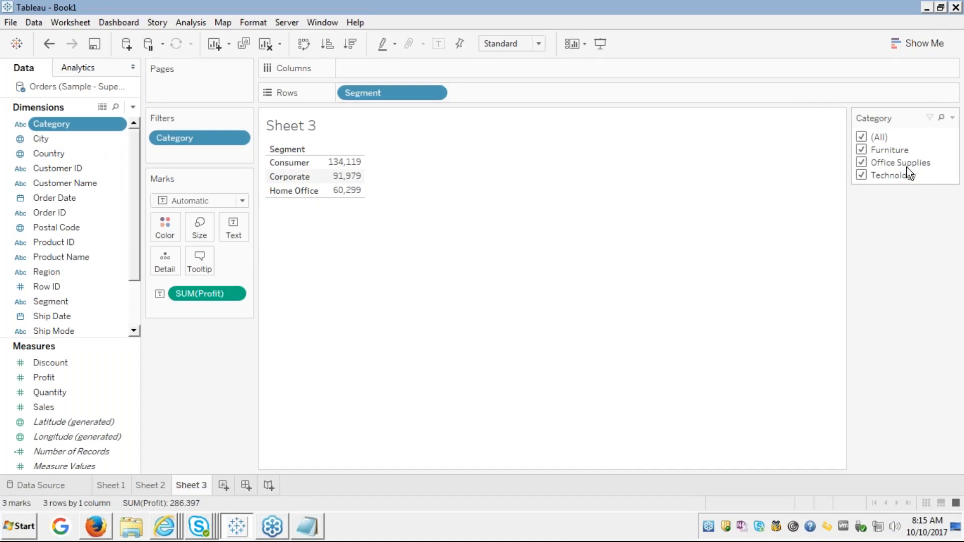
left_click(861, 151)
left_click(861, 150)
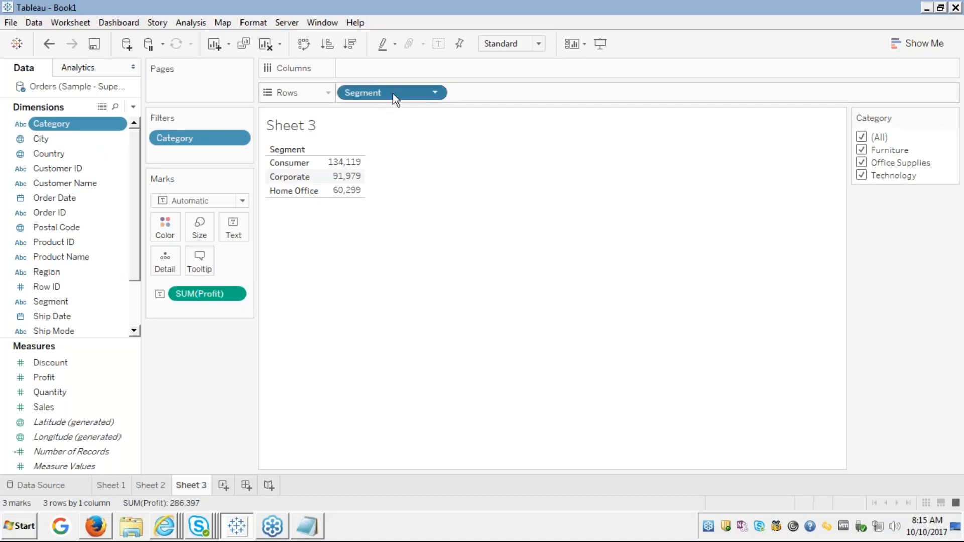
Replace Segment with Product Name on the rows of Sheet 3.
left_click_drag(393, 93, 74, 199)
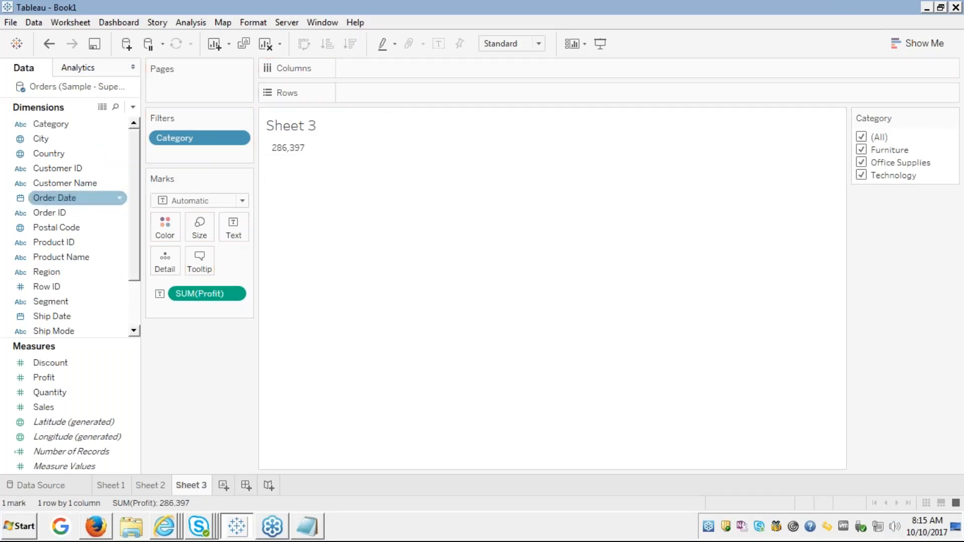
left_click(56, 260)
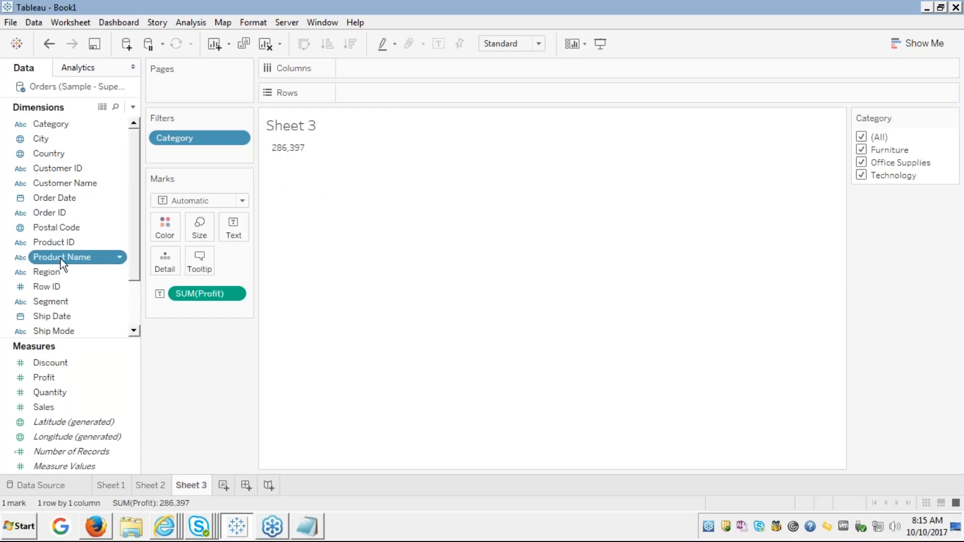
mouse_move(61, 258)
left_mouse_down()
mouse_move(231, 176)
mouse_move(361, 96)
mouse_move(400, 96)
left_mouse_up()
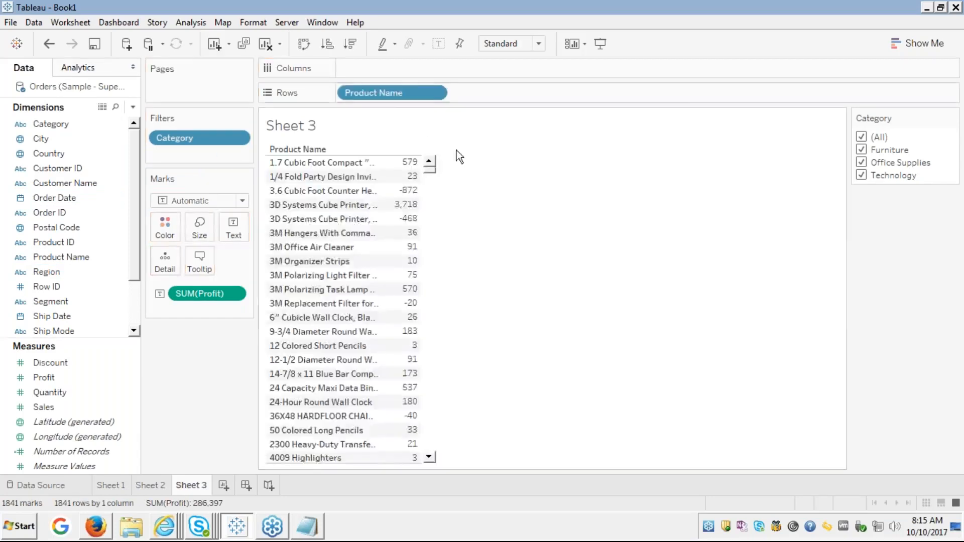
Limit the Category filter to Furniture by excluding Office Supplies and Technology.
left_click(862, 162)
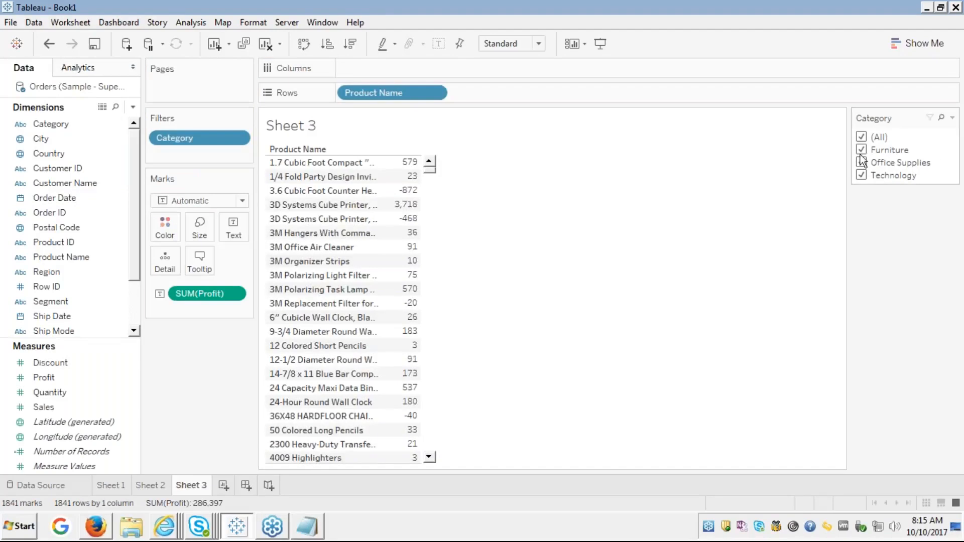
left_click(862, 175)
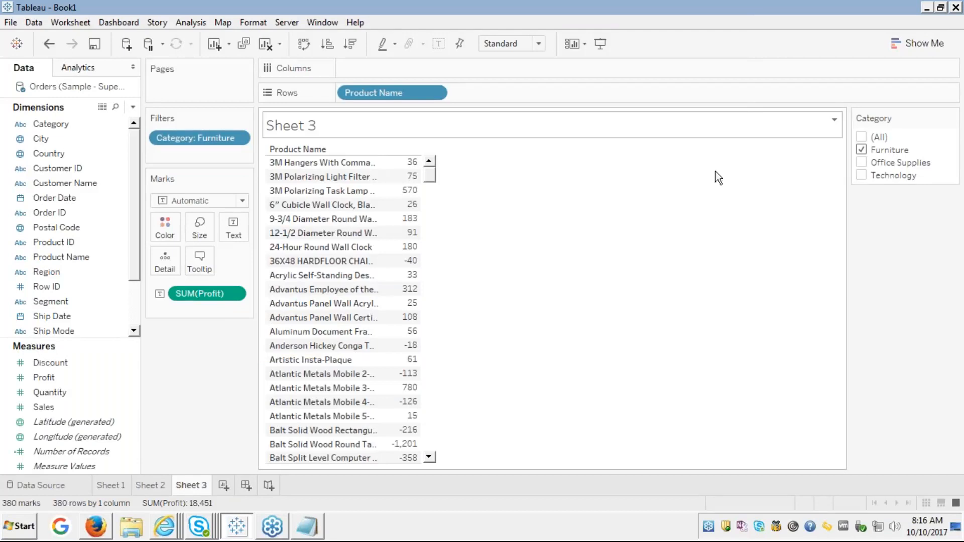
mouse_move(390, 251)
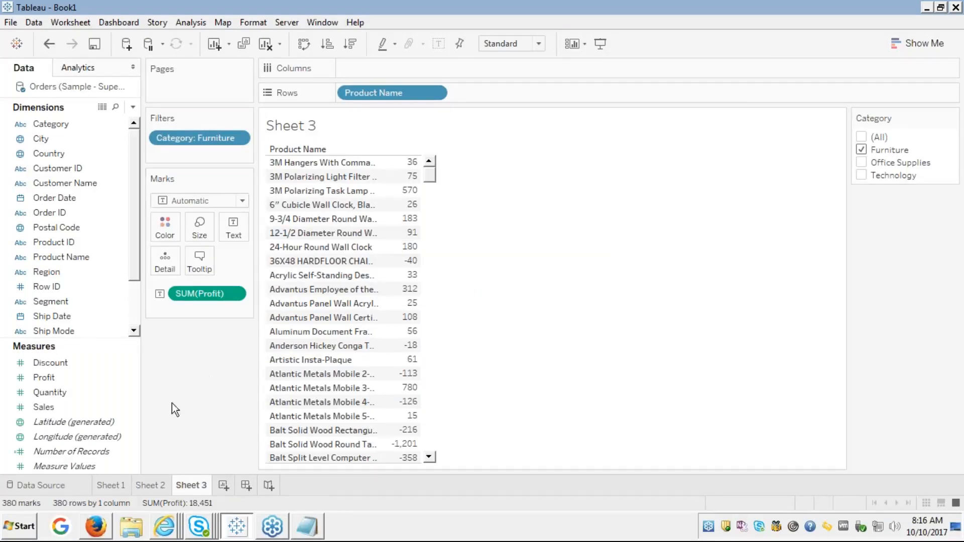
Switch to Firefox, show the Module 3 presentation full screen and page through the Filtering slides up to slide 21.
left_click(94, 531)
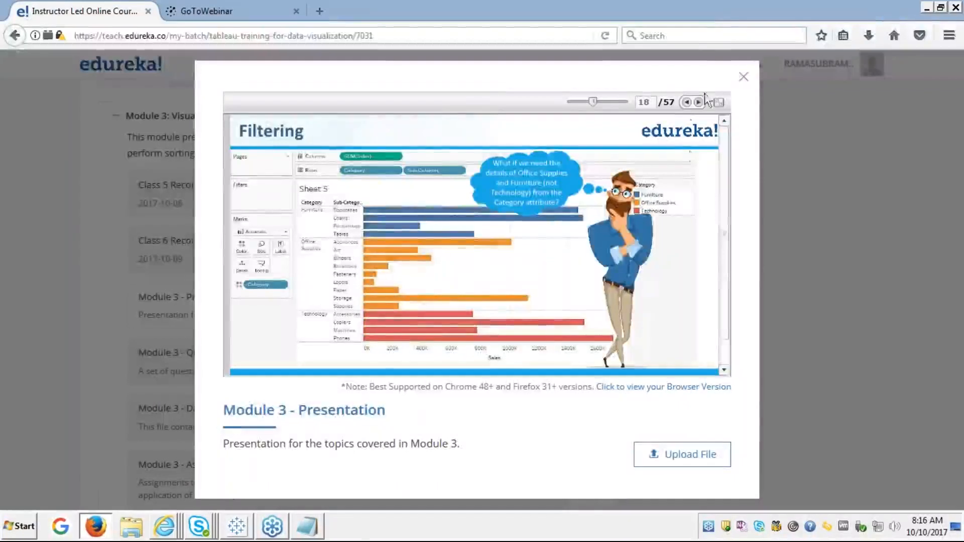
left_click(718, 102)
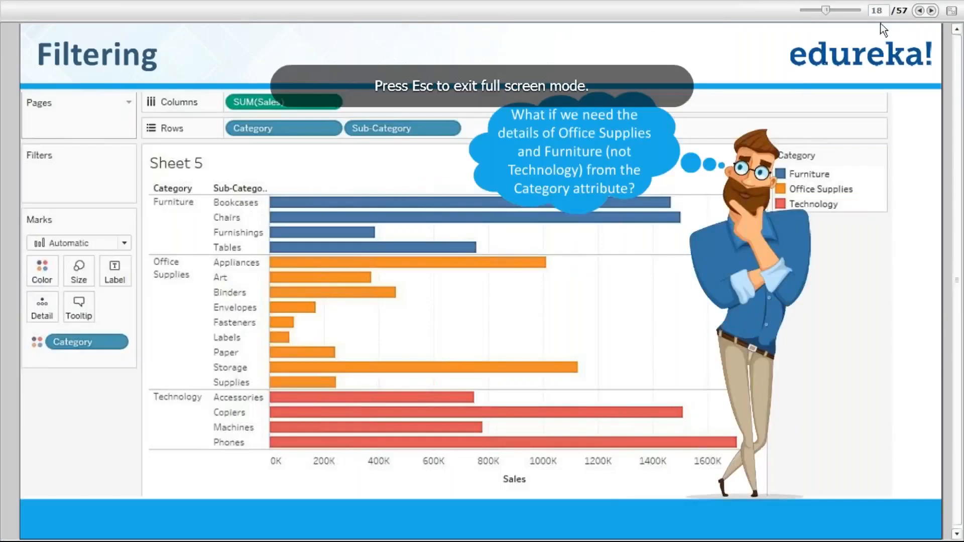
left_click(931, 11)
left_click(931, 11)
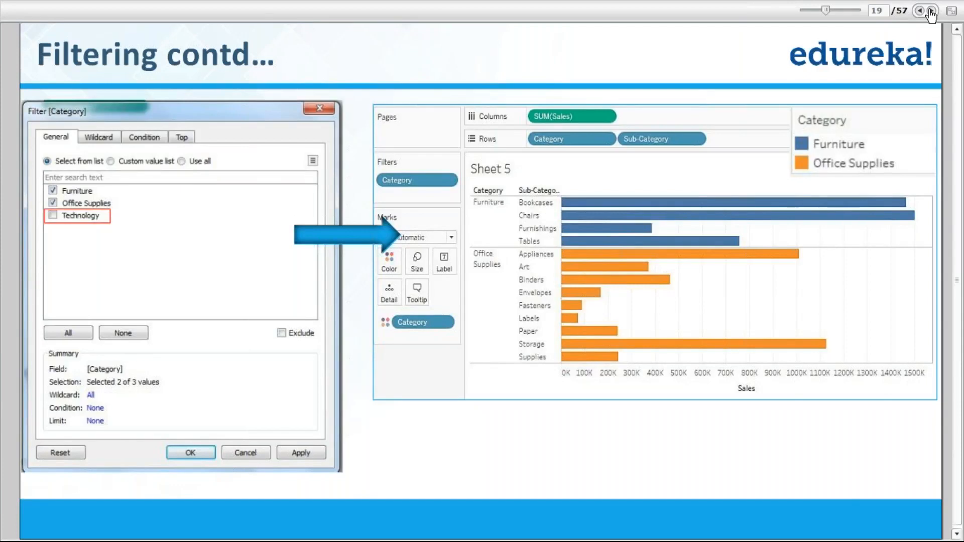
left_click(931, 11)
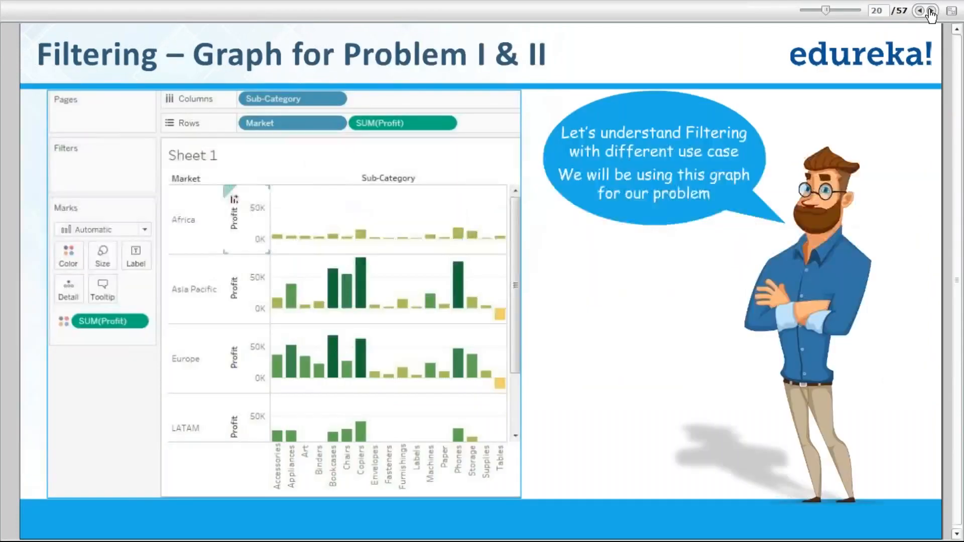
left_click(930, 11)
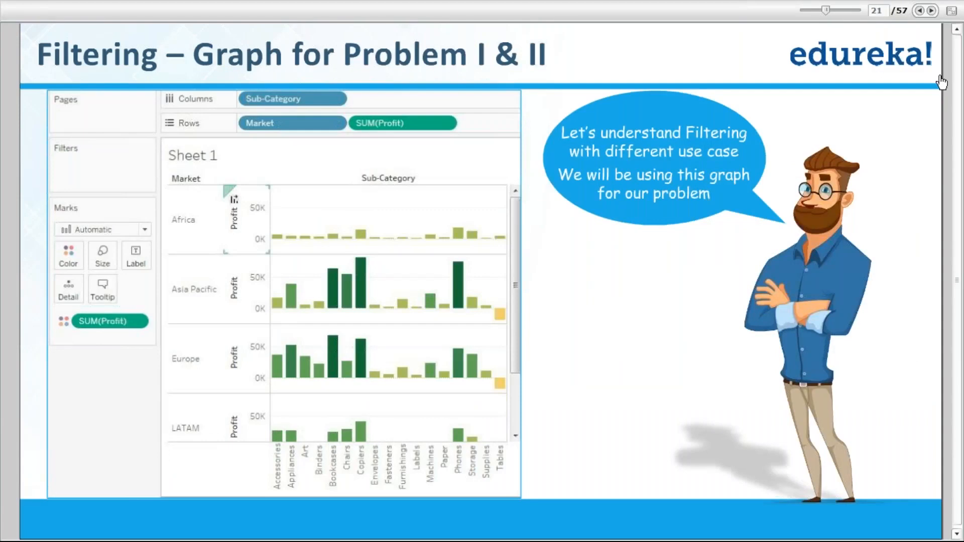
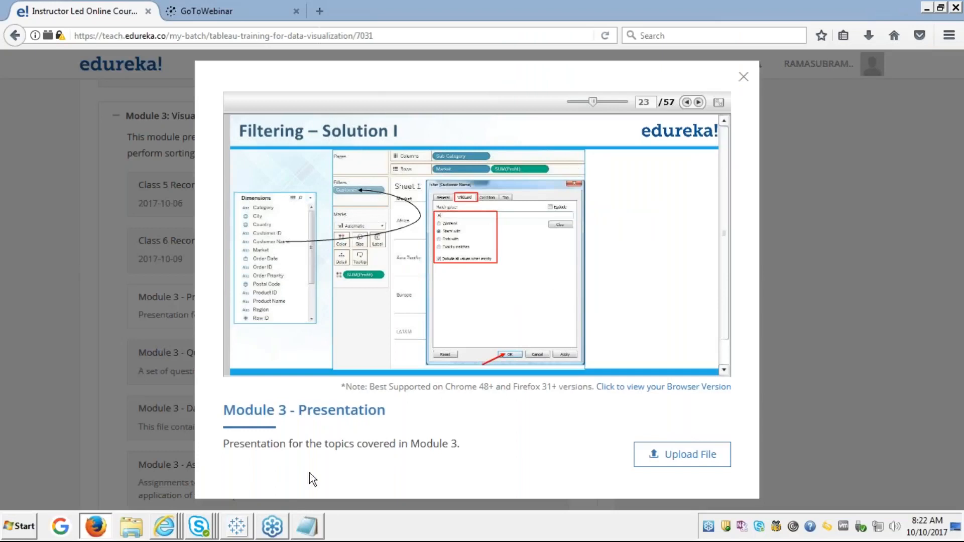
Switch back to Tableau and clear everything from Sheet 3.
left_click(244, 525)
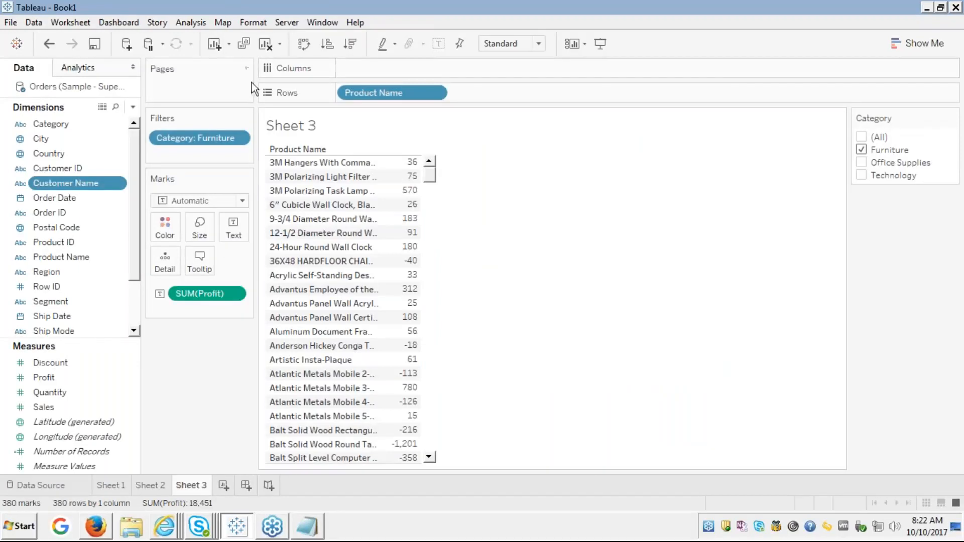
left_click(266, 43)
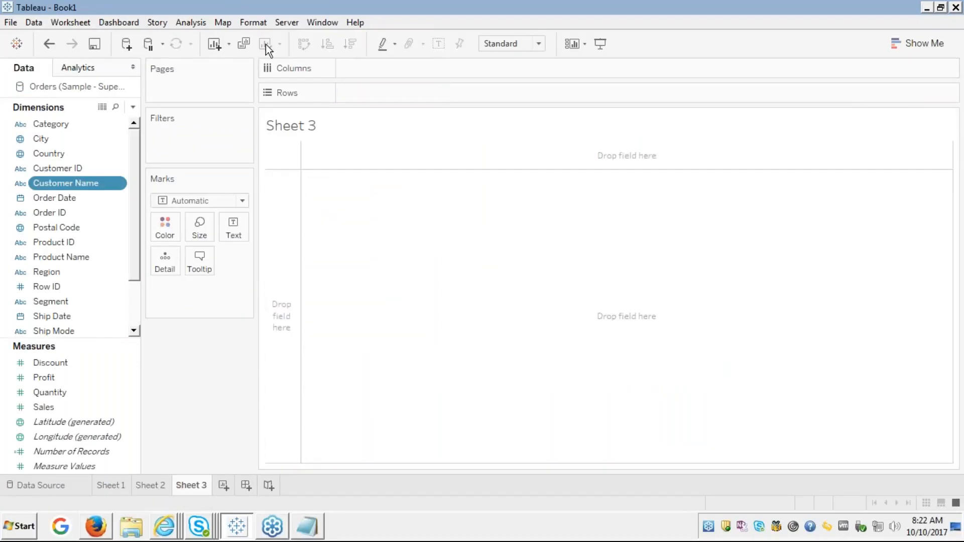
Build a bar chart on Sheet 3 with Sub-Category on columns and Segment and Profit on rows.
left_click(57, 260)
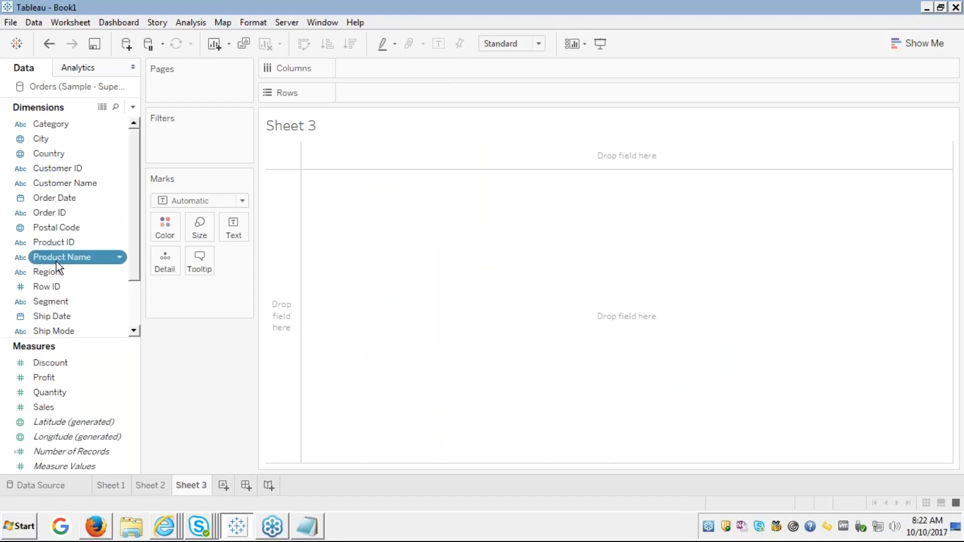
key("End")
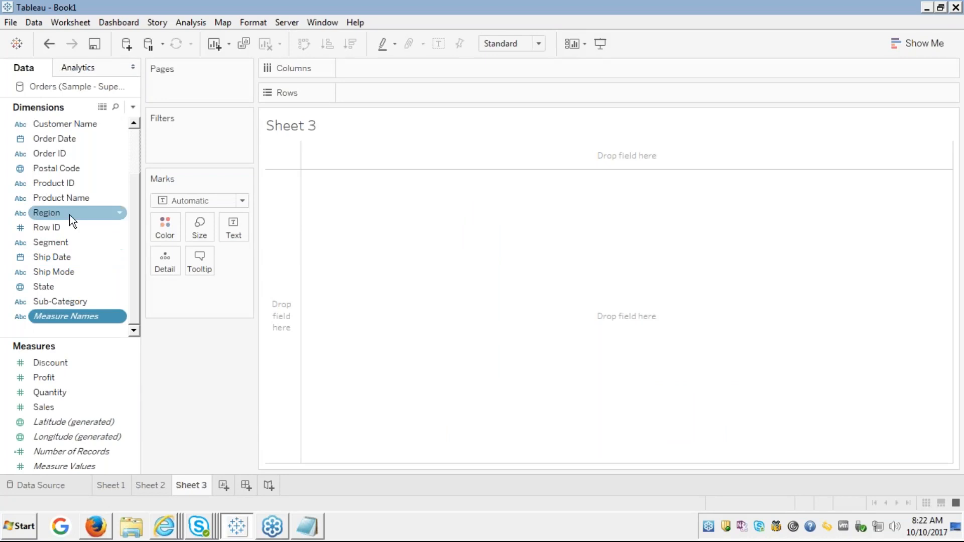
key("s")
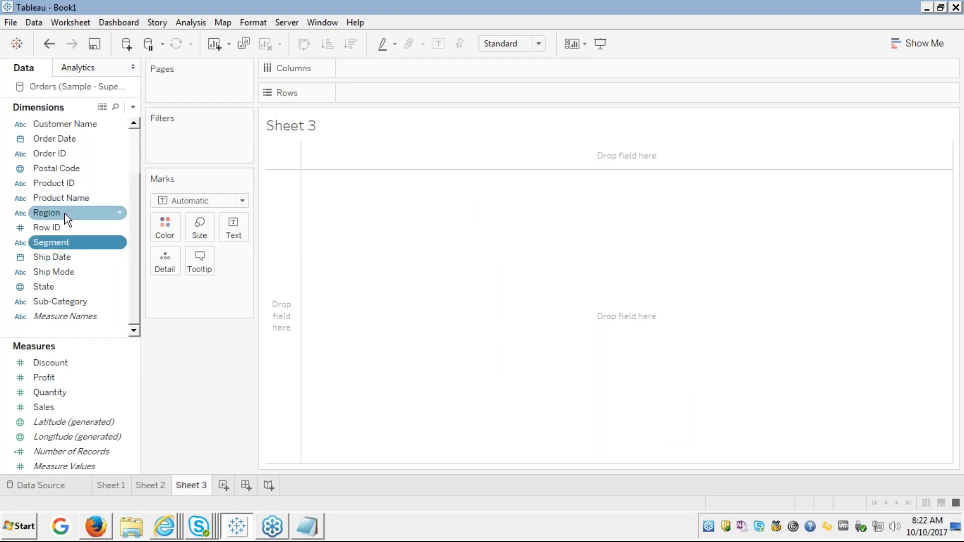
mouse_move(58, 242)
left_mouse_down()
mouse_move(173, 189)
mouse_move(332, 91)
mouse_move(364, 82)
mouse_move(360, 92)
left_mouse_up()
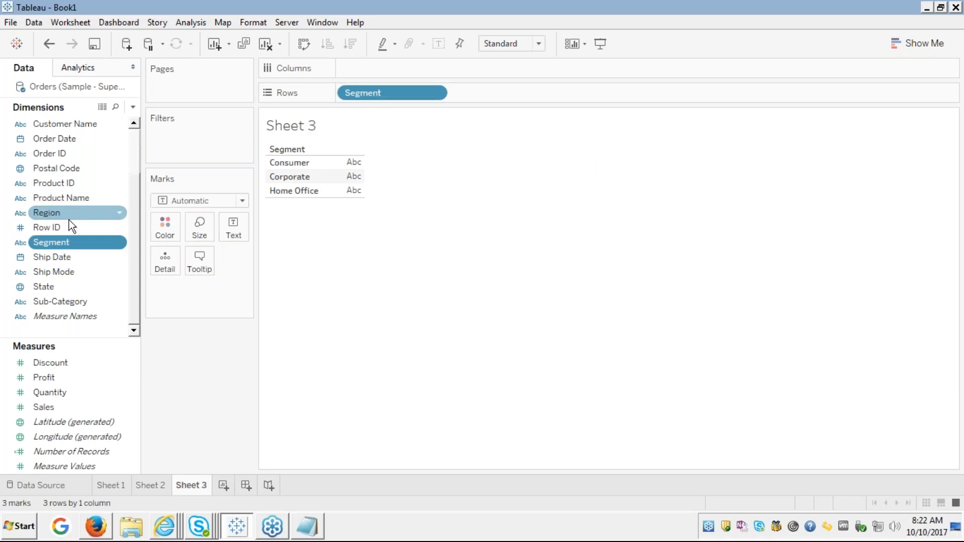
left_click(44, 304)
left_click_drag(44, 304, 368, 69)
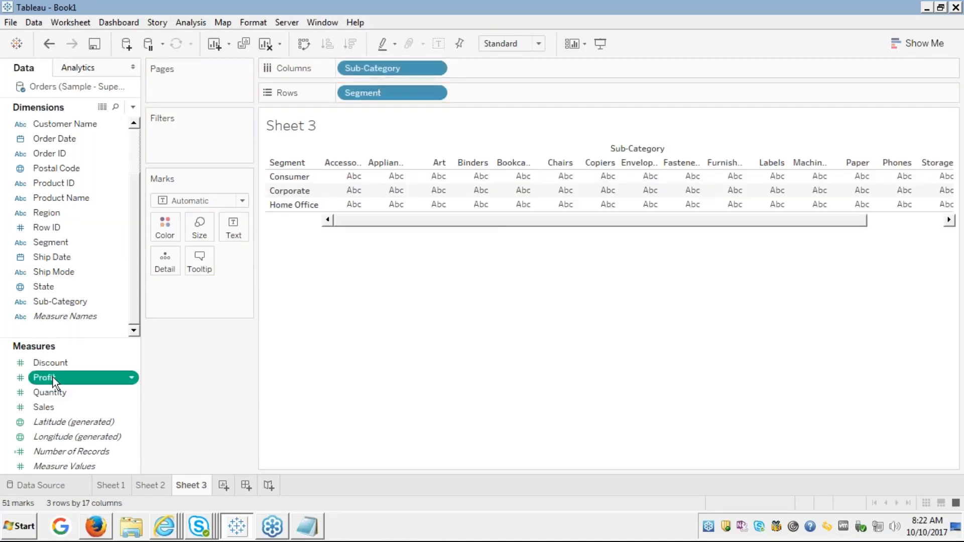
left_click_drag(52, 377, 504, 90)
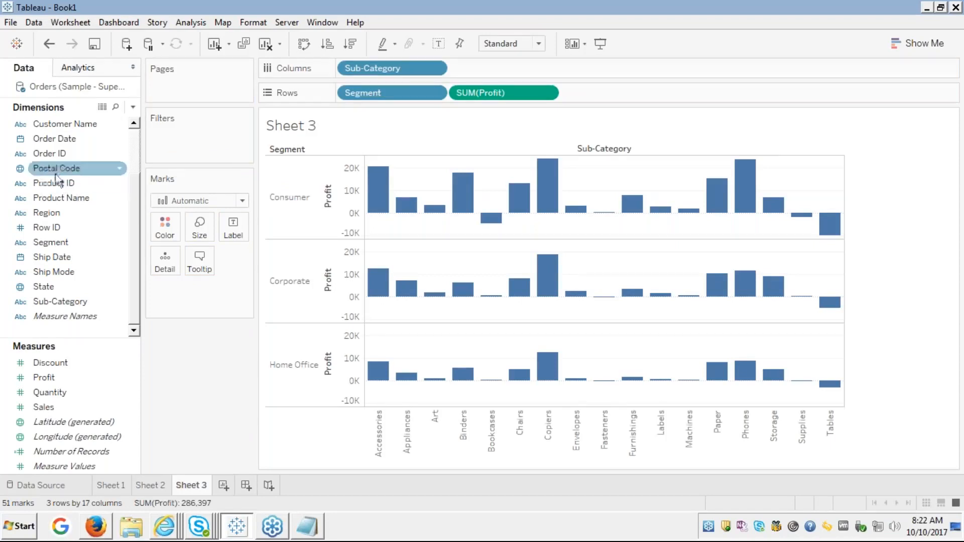
Add a Customer Name filter to Sheet 3 and look through its list of customer names.
left_click(61, 122)
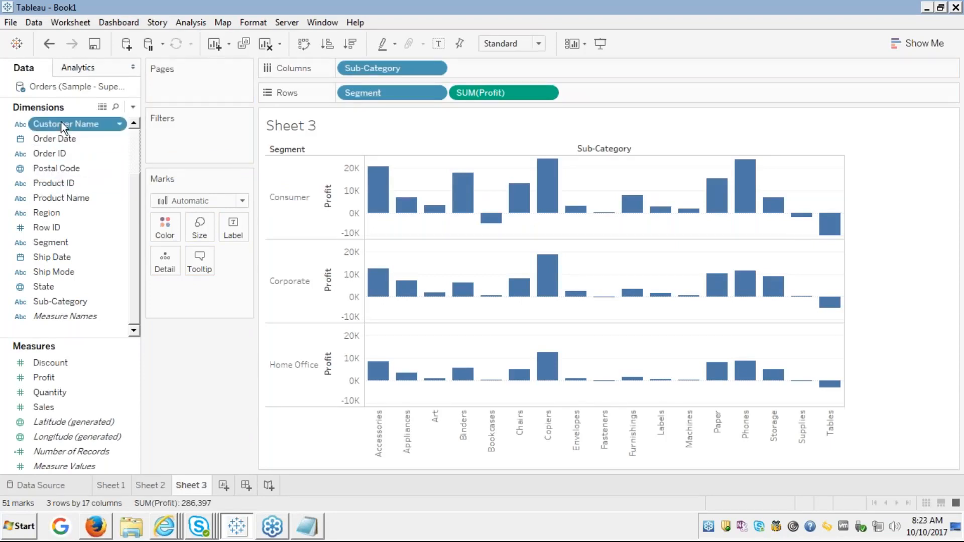
left_click_drag(62, 127, 236, 140)
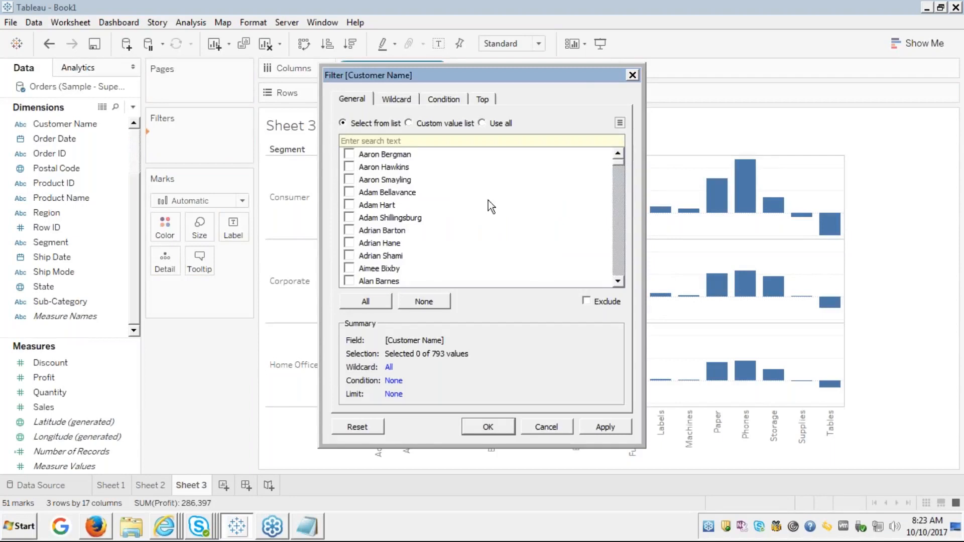
left_click(617, 251)
left_click(615, 248)
left_click(615, 248)
left_click(615, 248)
left_click(615, 247)
left_click(616, 248)
left_click(618, 161)
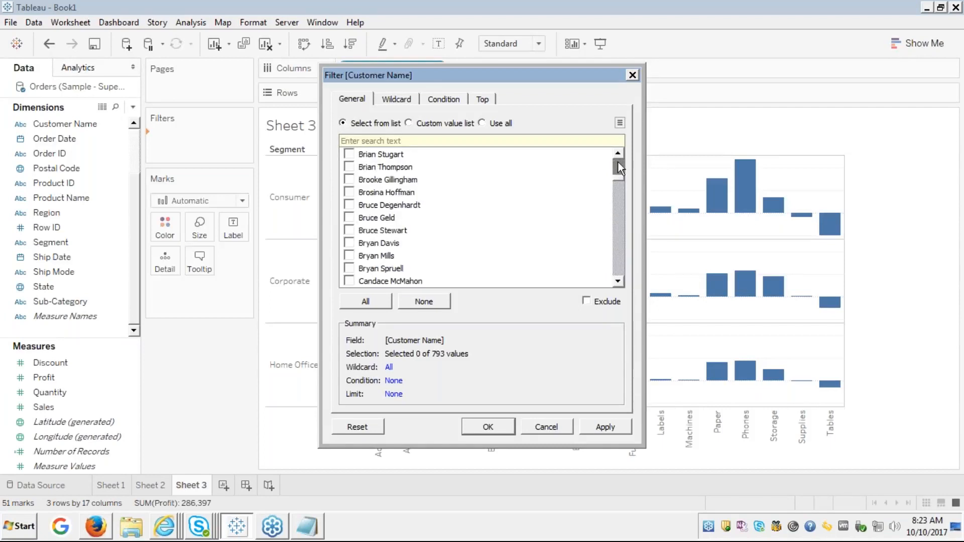
left_click(619, 162)
left_click(618, 161)
left_click(619, 162)
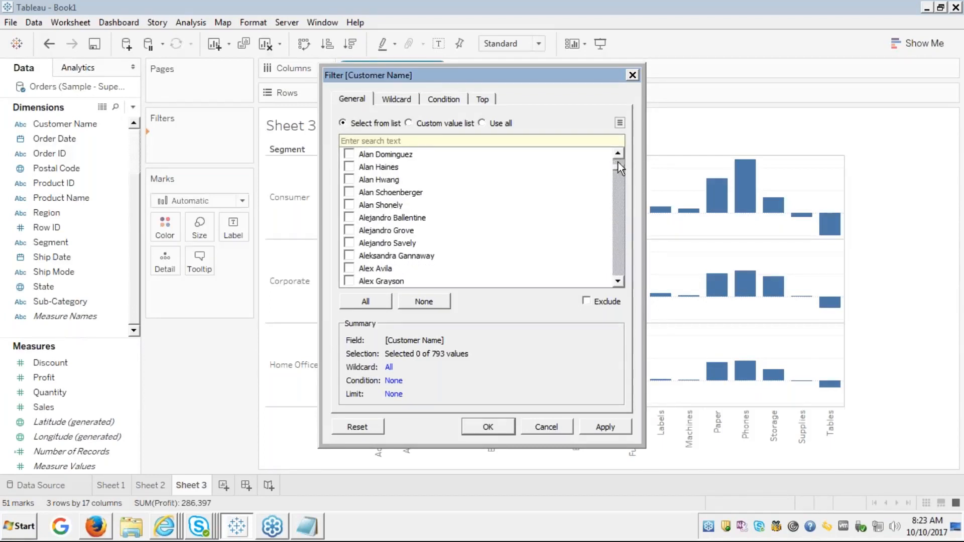
left_click(618, 155)
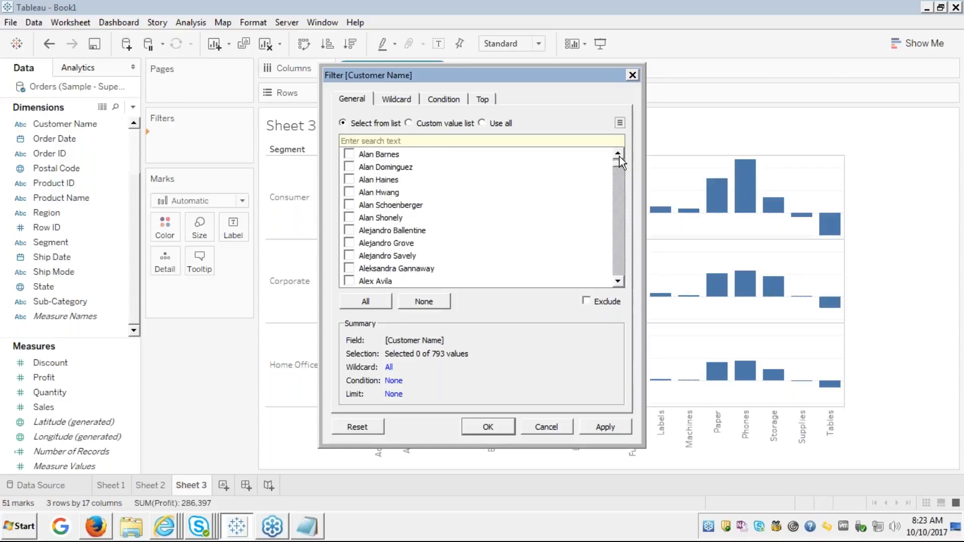
left_click(619, 154)
left_click(619, 154)
left_click(619, 155)
left_click(618, 155)
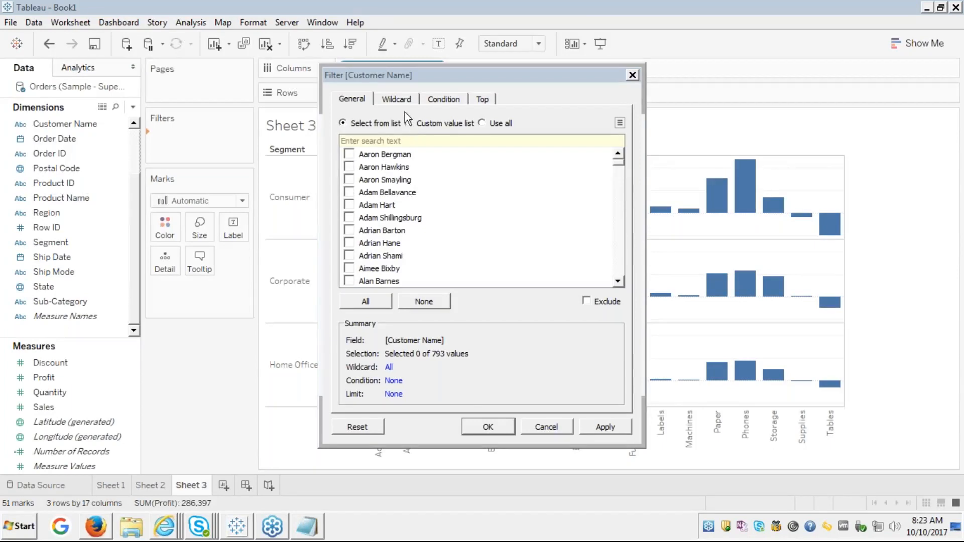
Limit the Customer Name filter with a wildcard to names that start with "a".
left_click(391, 100)
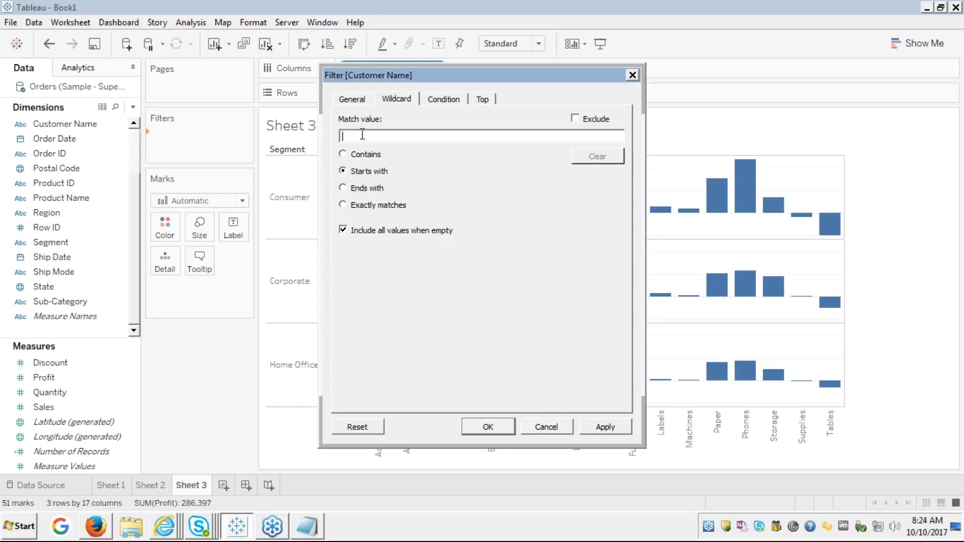
type("a")
left_click(493, 422)
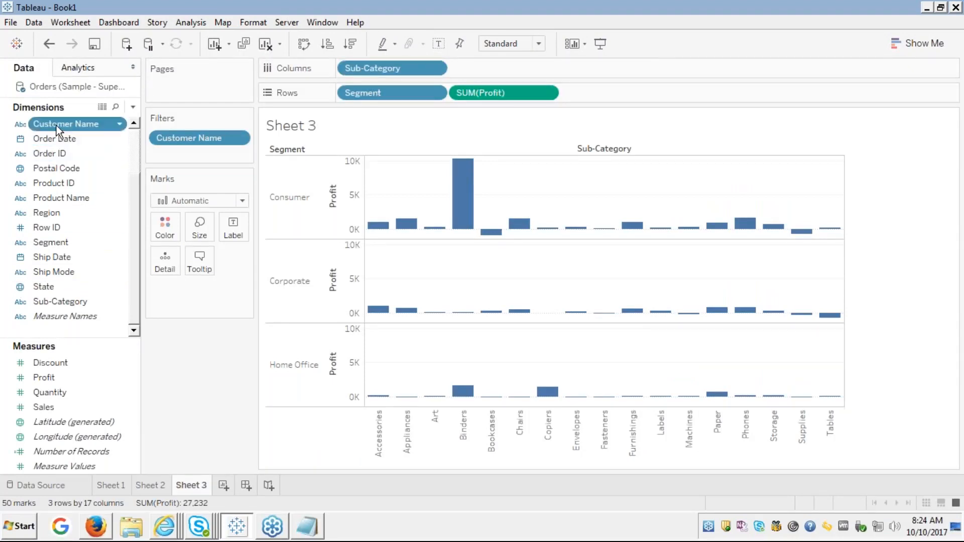
left_click_drag(58, 126, 209, 262)
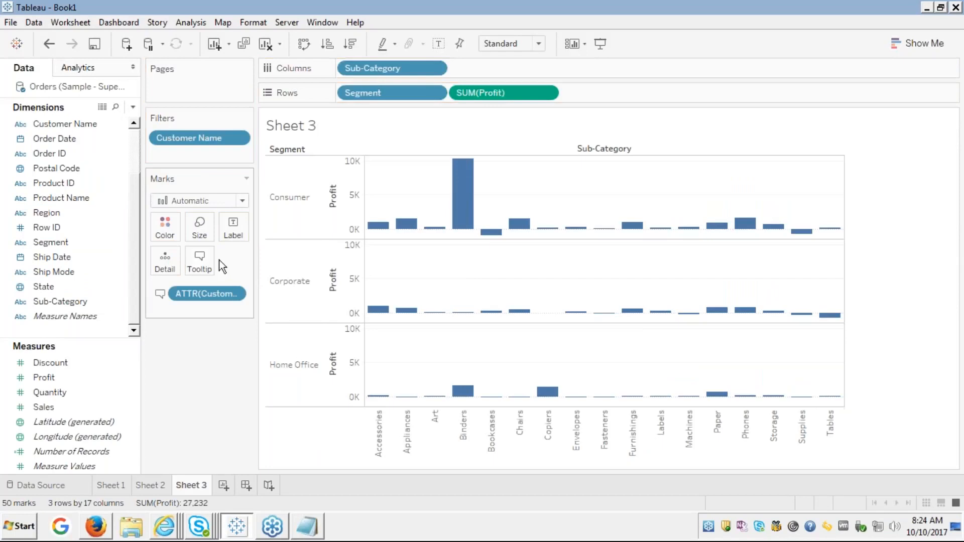
mouse_move(378, 226)
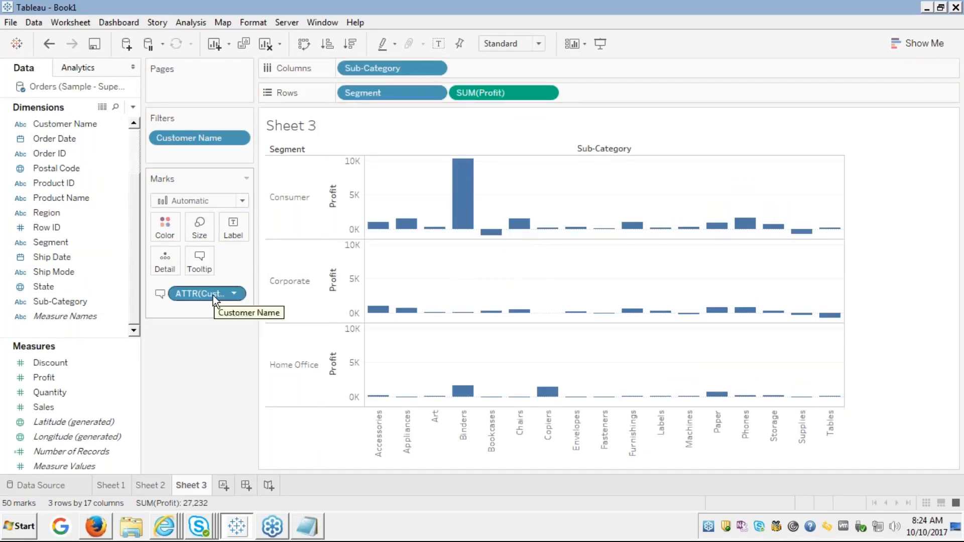
left_click_drag(213, 295, 48, 236)
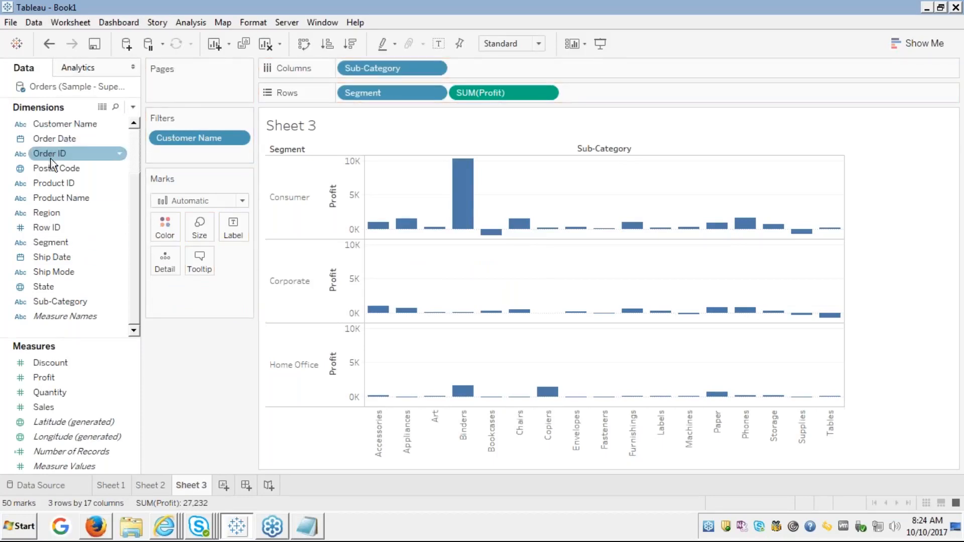
Add Customer Name to columns after Sub-Category and examine the profit bars from Accessories through to Tables.
mouse_move(77, 119)
left_mouse_down()
mouse_move(316, 101)
mouse_move(593, 47)
mouse_move(552, 74)
mouse_move(486, 79)
left_mouse_up()
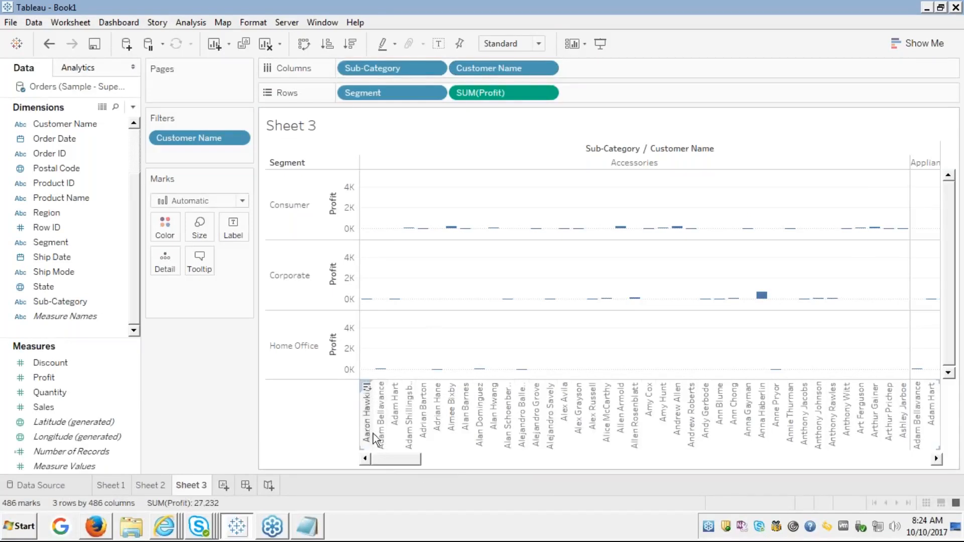
left_click(518, 461)
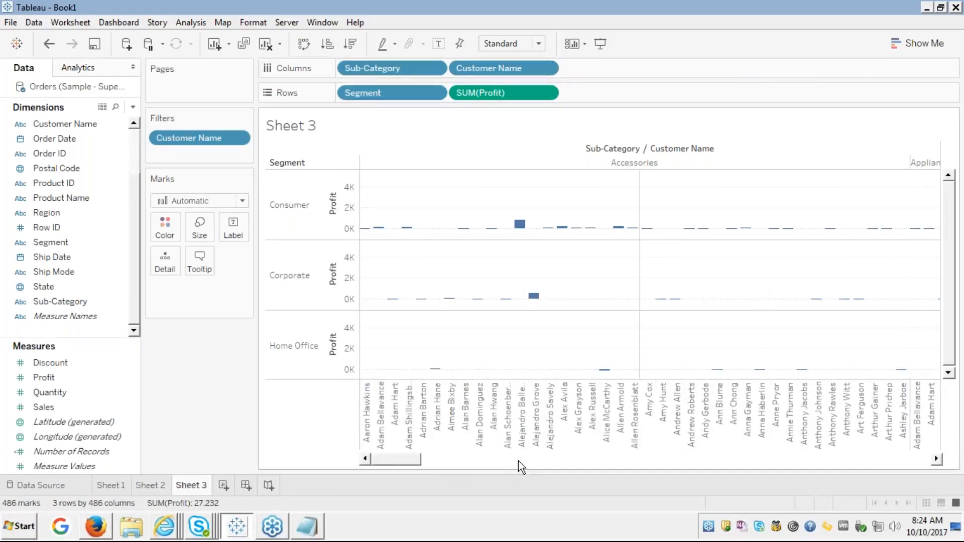
left_click(819, 461)
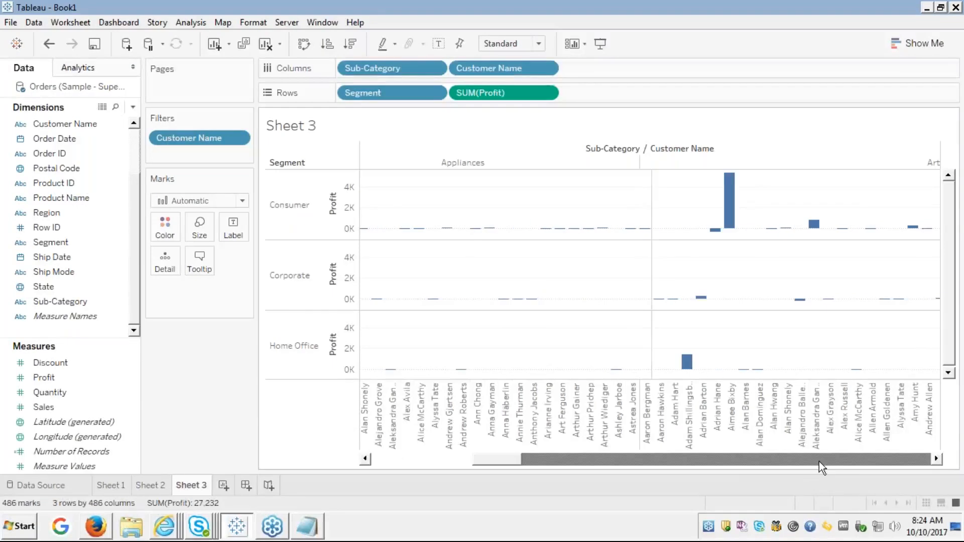
left_click(855, 462)
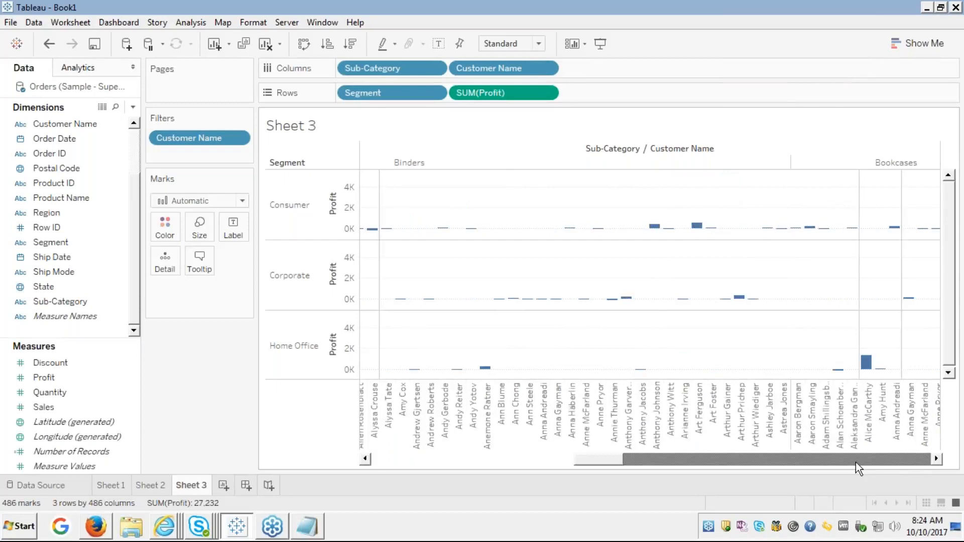
left_click(914, 465)
left_click(915, 465)
left_click(914, 465)
left_click(914, 465)
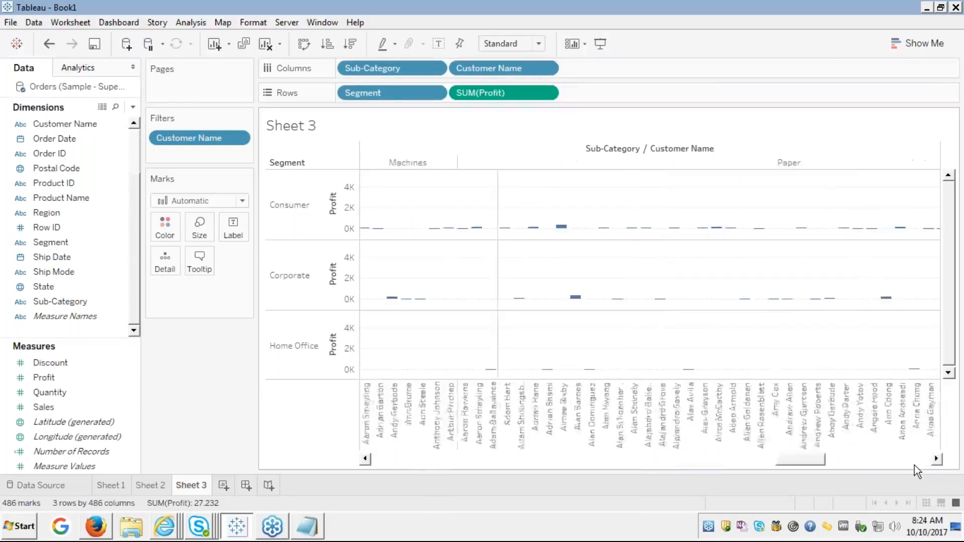
left_click(914, 465)
left_click(914, 465)
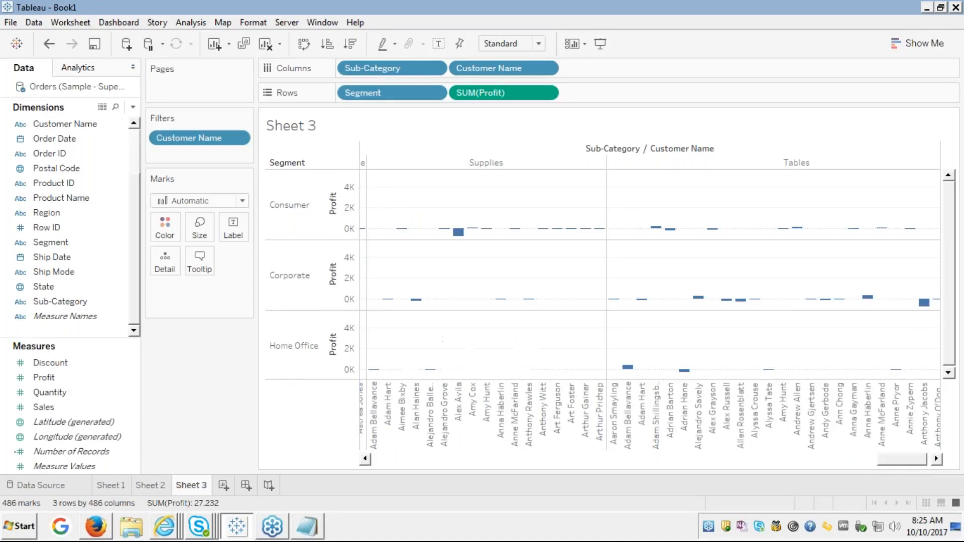
Swap the chart's rows and columns and highlight a single customer under Accessories.
left_click(305, 45)
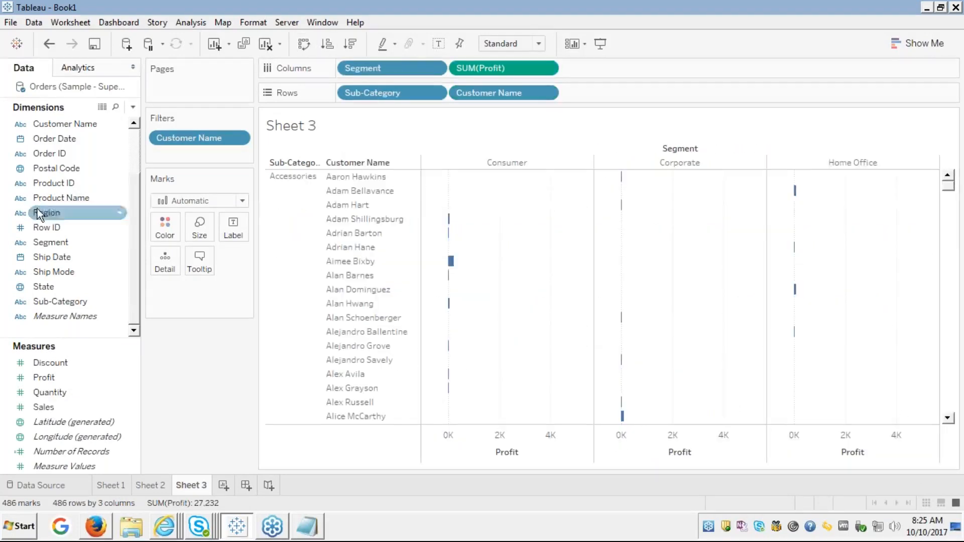
left_click(297, 216)
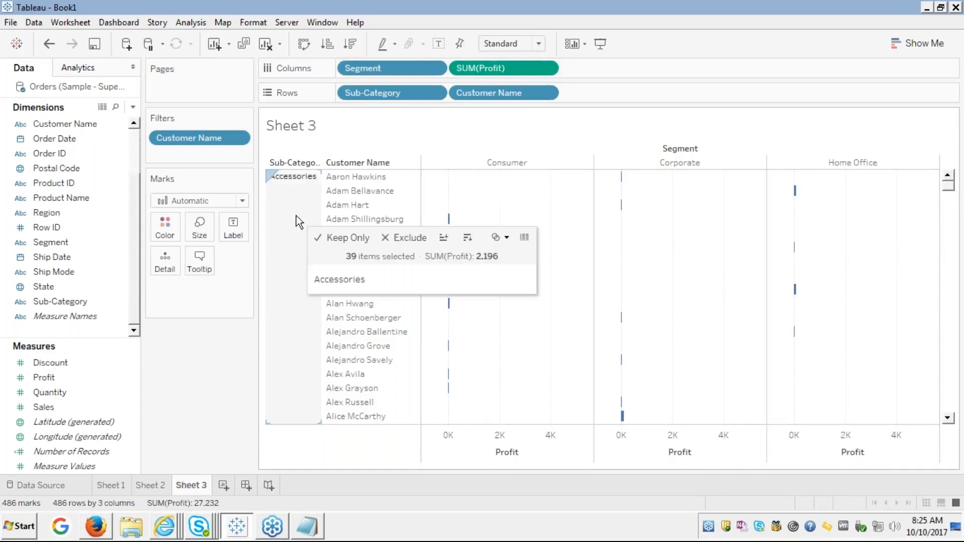
left_click(348, 205)
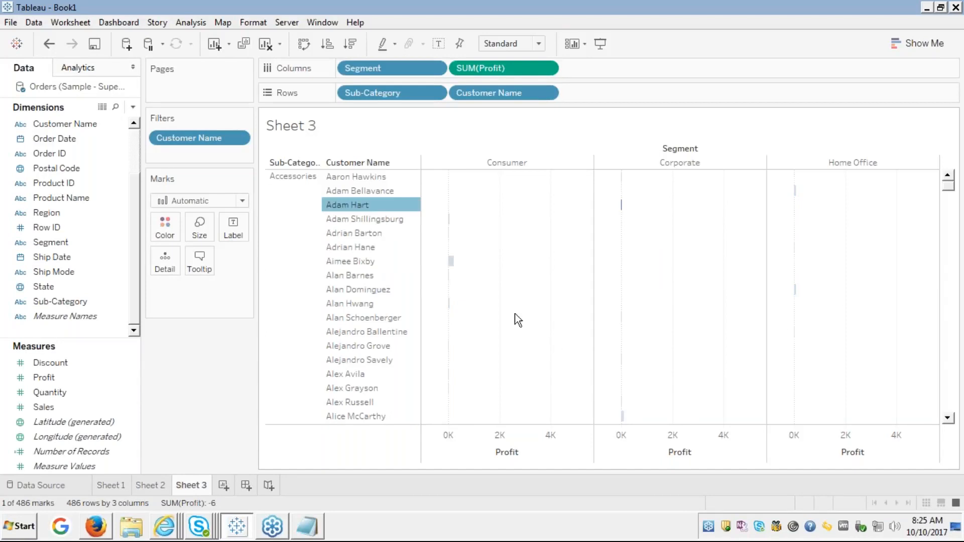
left_click(377, 201)
Convert the chart to a highlight table, comparing it with a text table, and keep Square as the mark type.
left_click(904, 45)
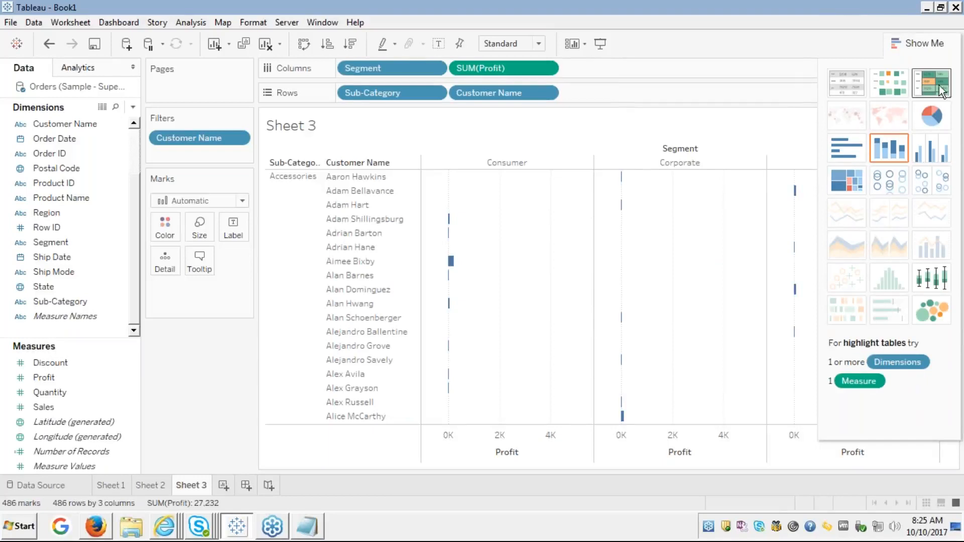
left_click(924, 87)
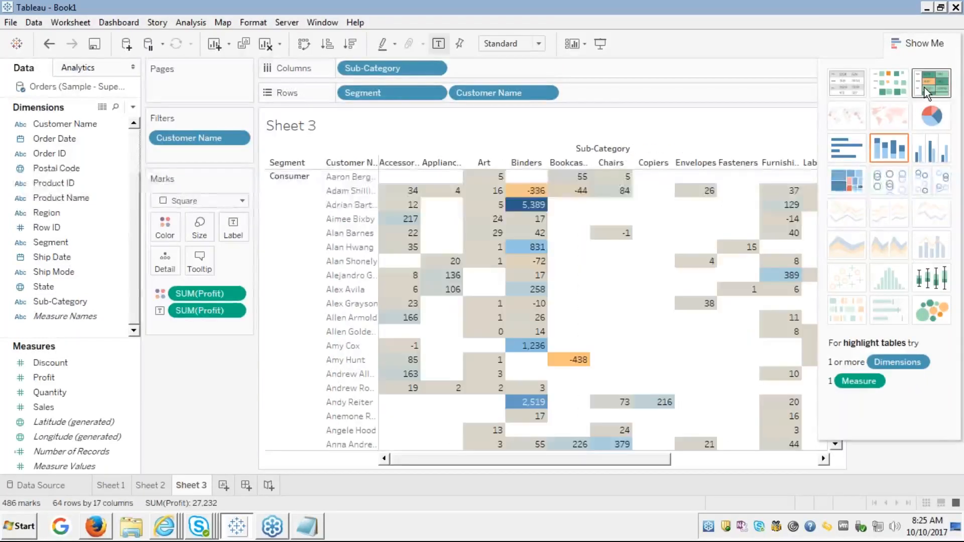
left_click(851, 83)
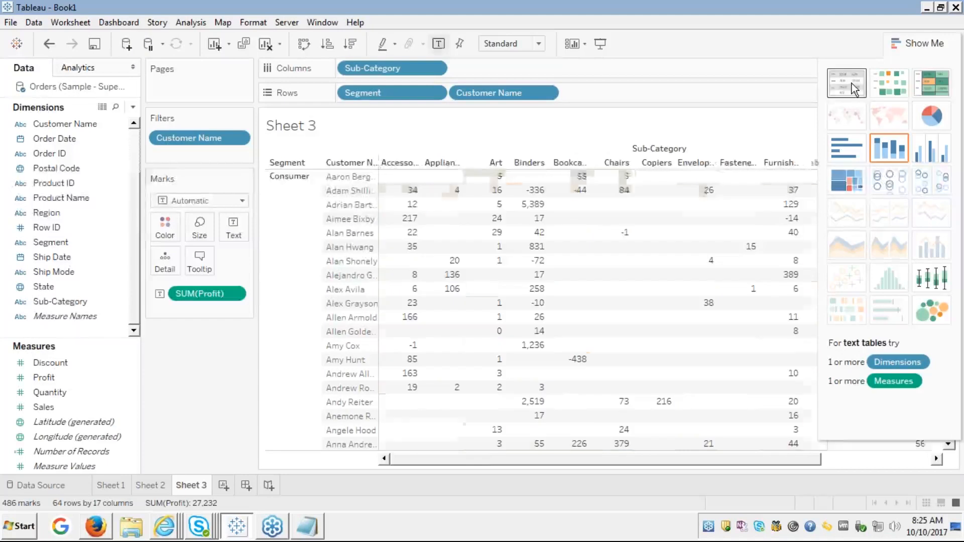
left_click(933, 93)
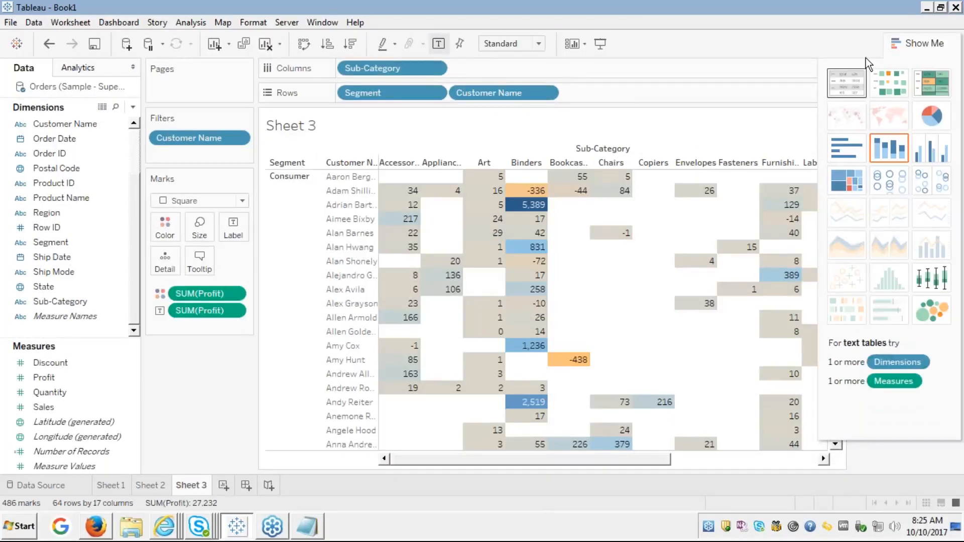
left_click(916, 43)
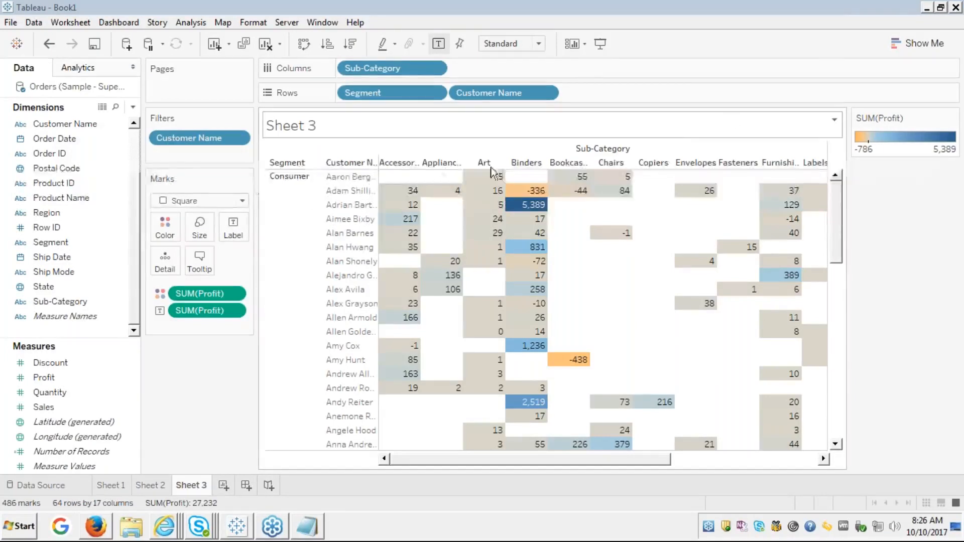
left_click(243, 200)
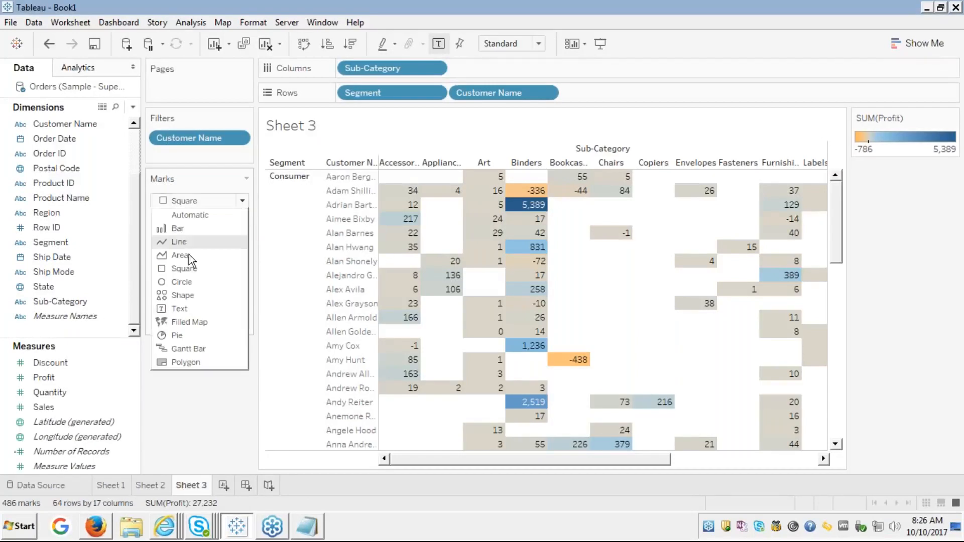
left_click(177, 267)
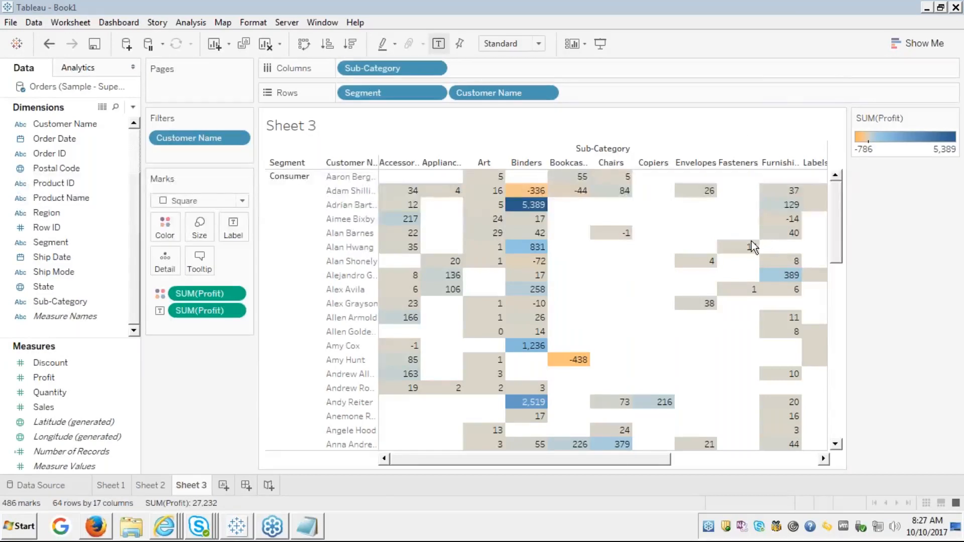
Switch to Firefox, go back to slide 22 of the Module 3 presentation and show it full screen.
left_click(96, 527)
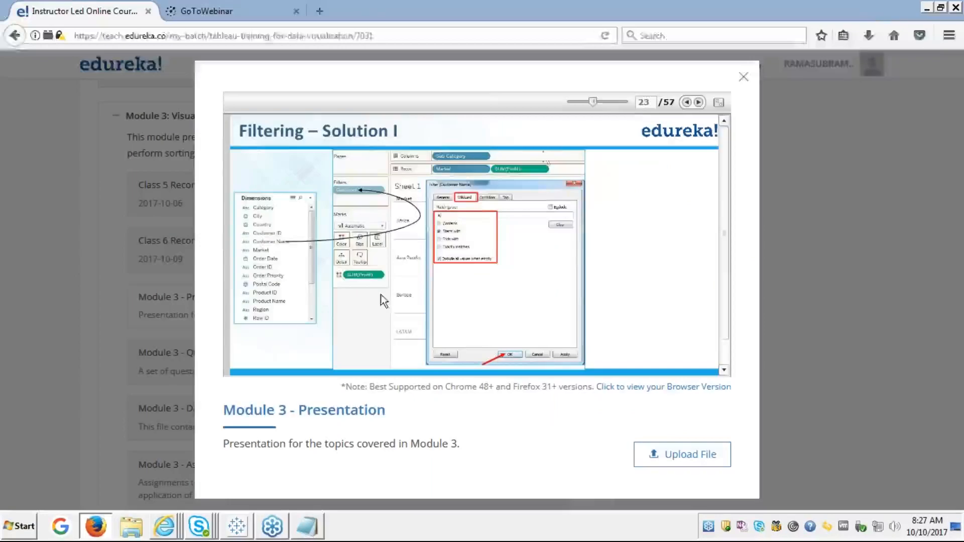
left_click(685, 103)
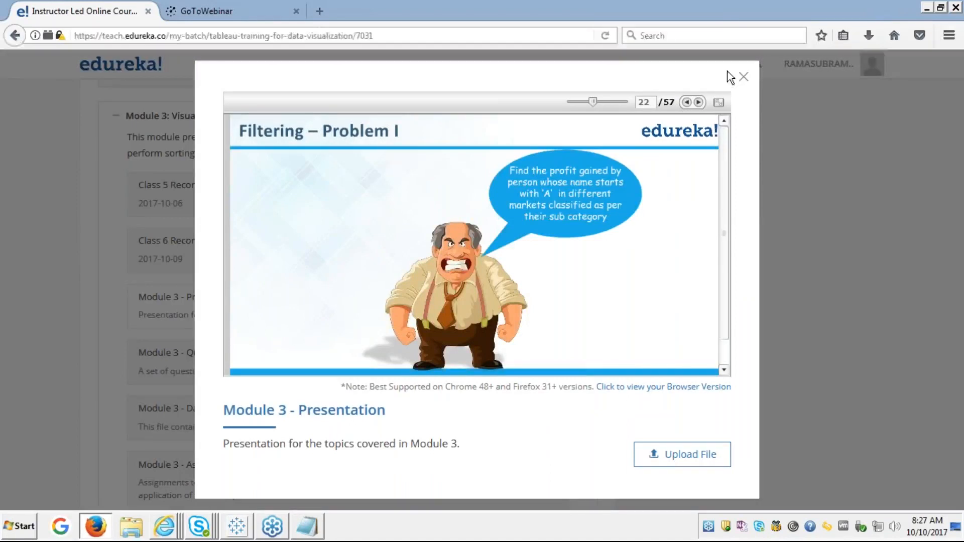
left_click(719, 103)
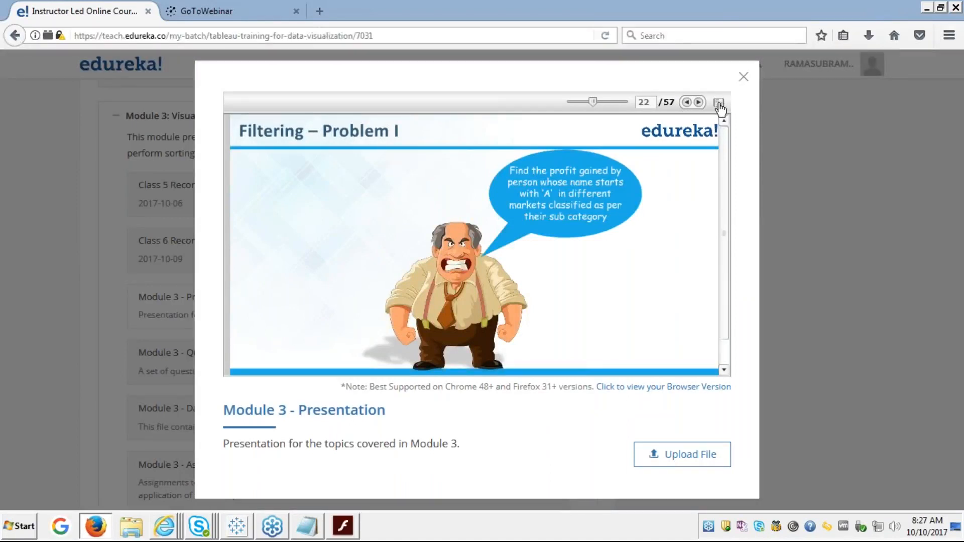
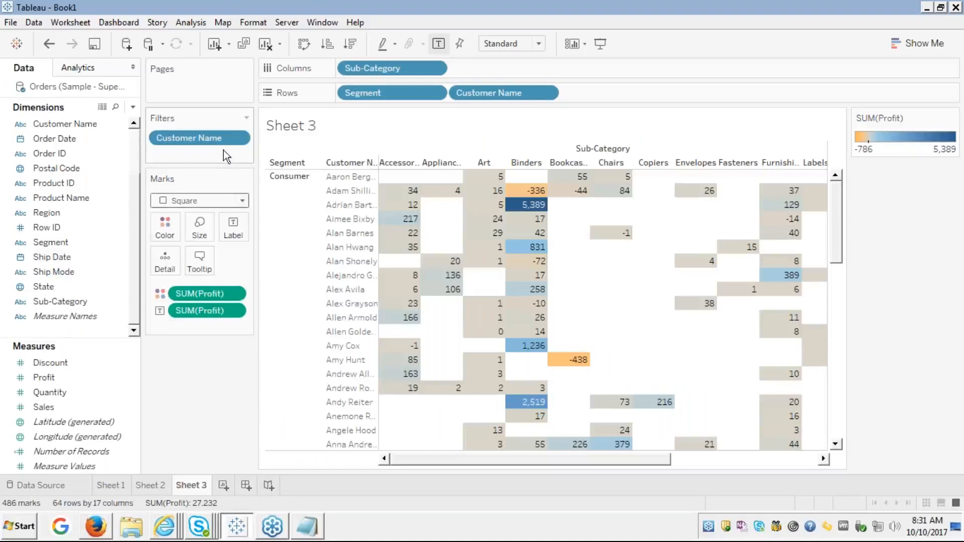
Switch back to Tableau and remove the Customer Name filter from Sheet 3.
left_click_drag(218, 142, 5, 186)
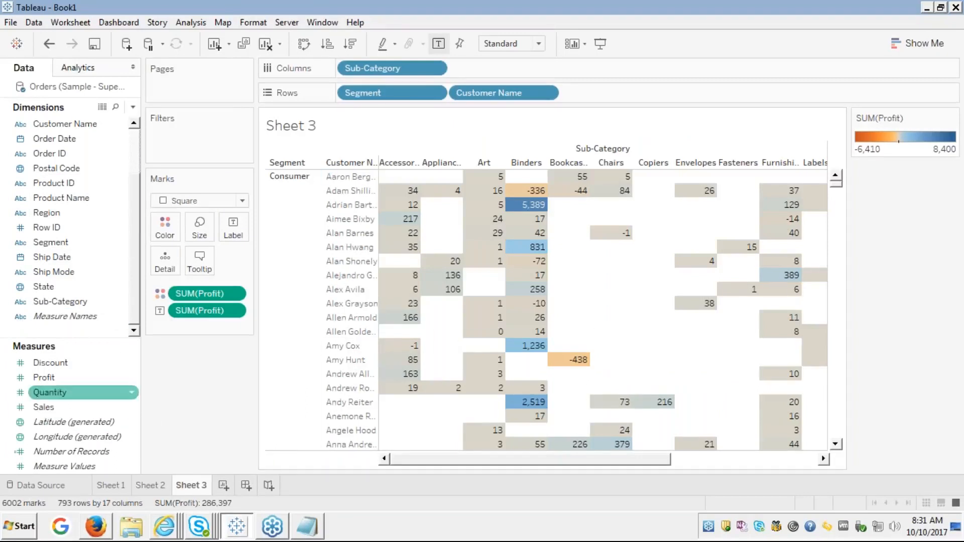
left_click(51, 366)
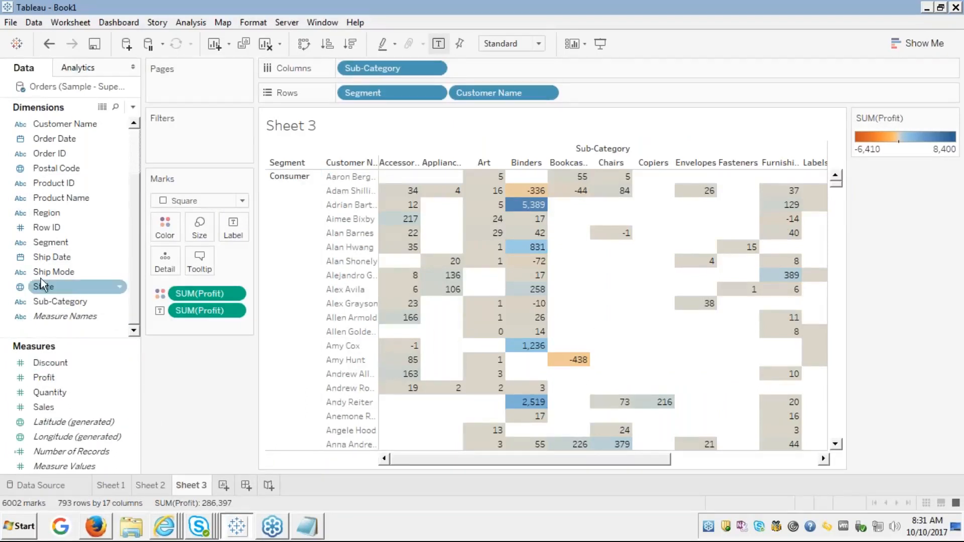
left_click(51, 246)
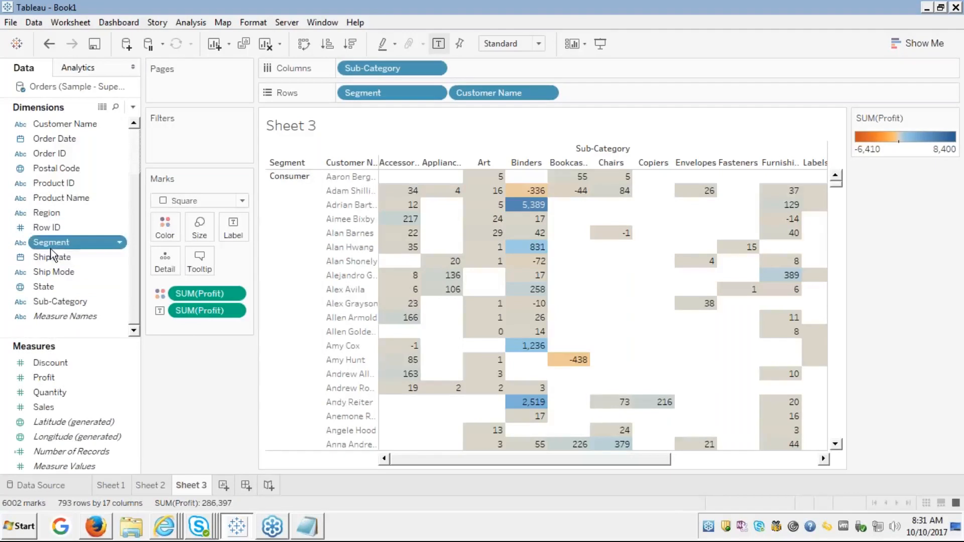
left_click(59, 196)
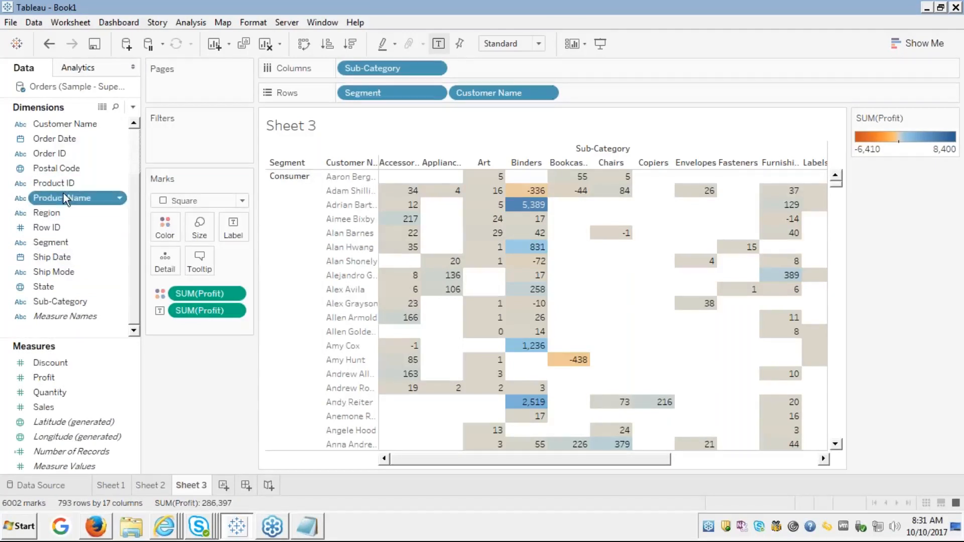
Filter Sheet 3 by Product Name with the condition that the sum of Profit is greater than 0.
mouse_move(63, 194)
left_mouse_down()
mouse_move(134, 182)
mouse_move(172, 142)
mouse_move(161, 132)
mouse_move(213, 132)
left_mouse_up()
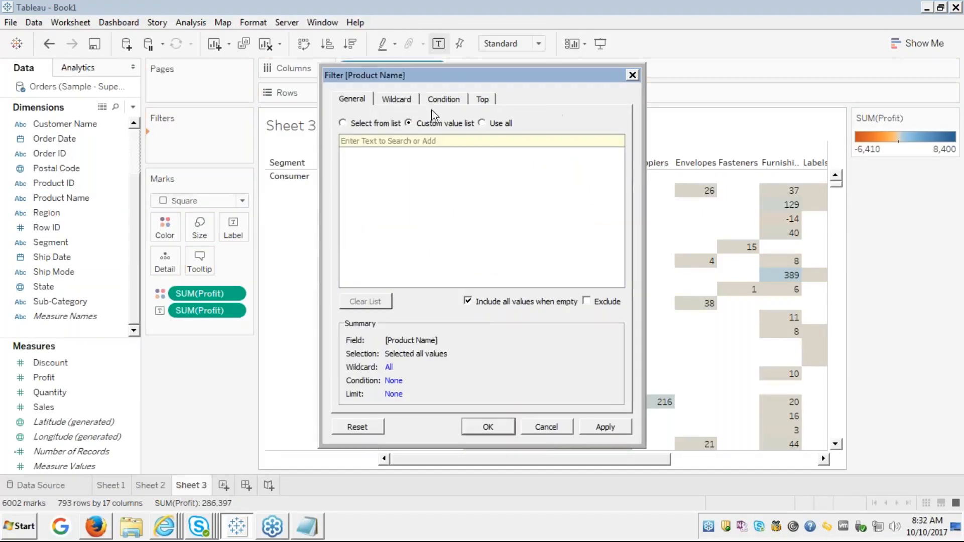
left_click(443, 100)
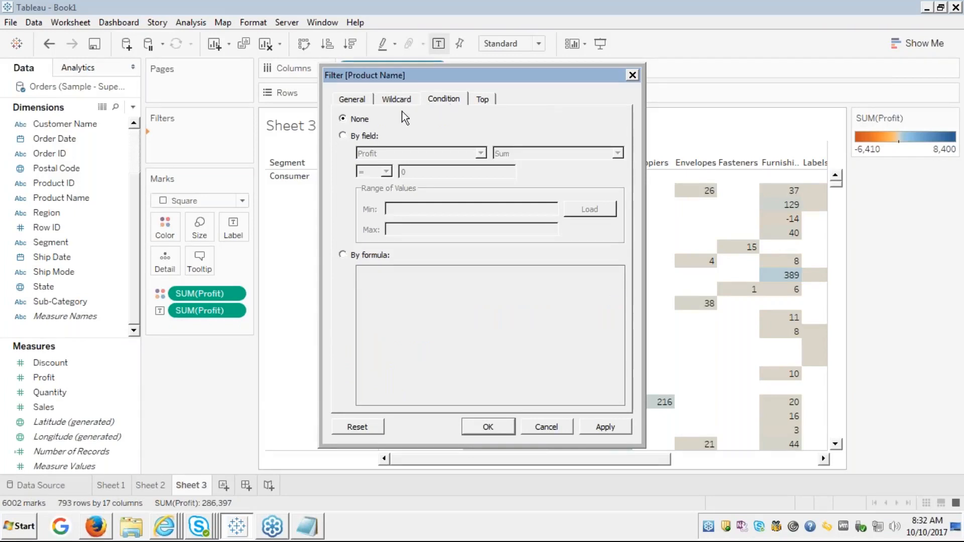
left_click(344, 135)
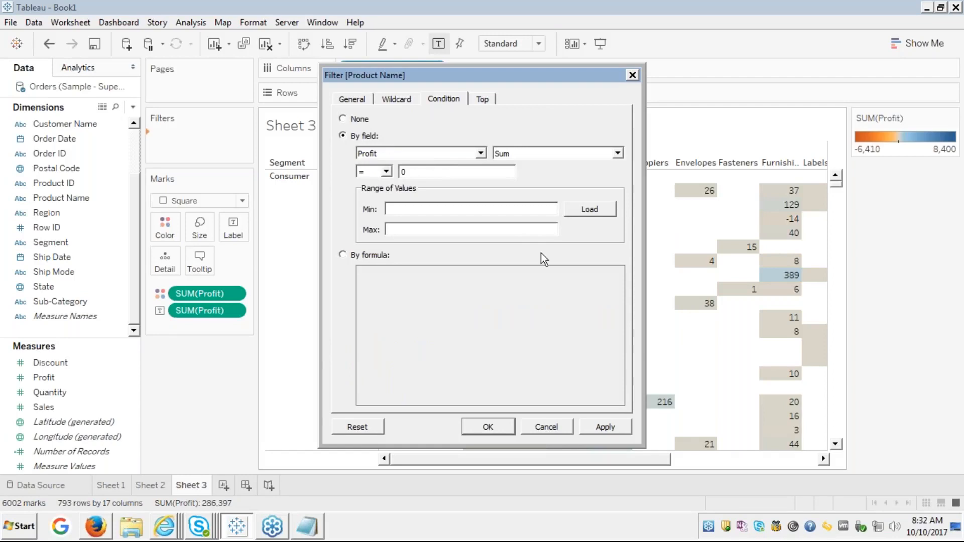
left_click(386, 172)
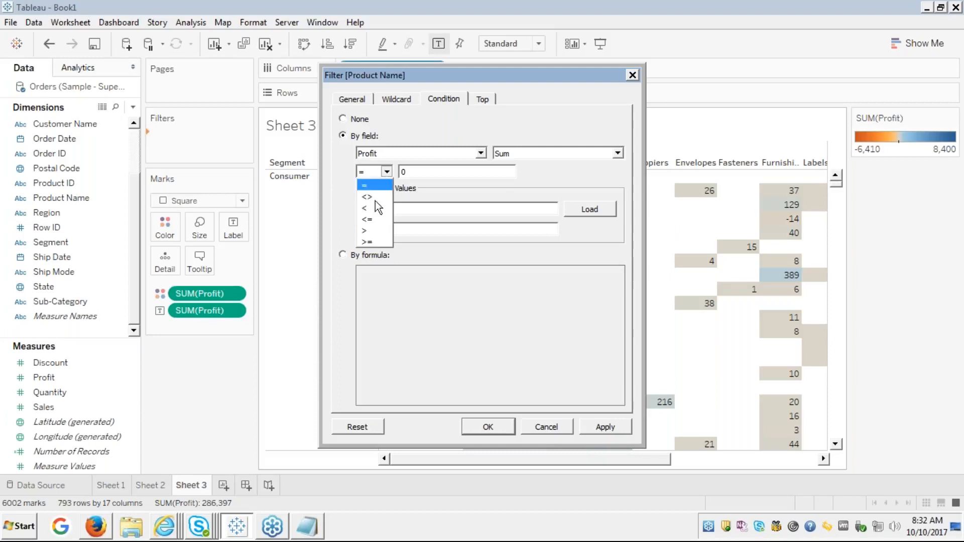
left_click(370, 232)
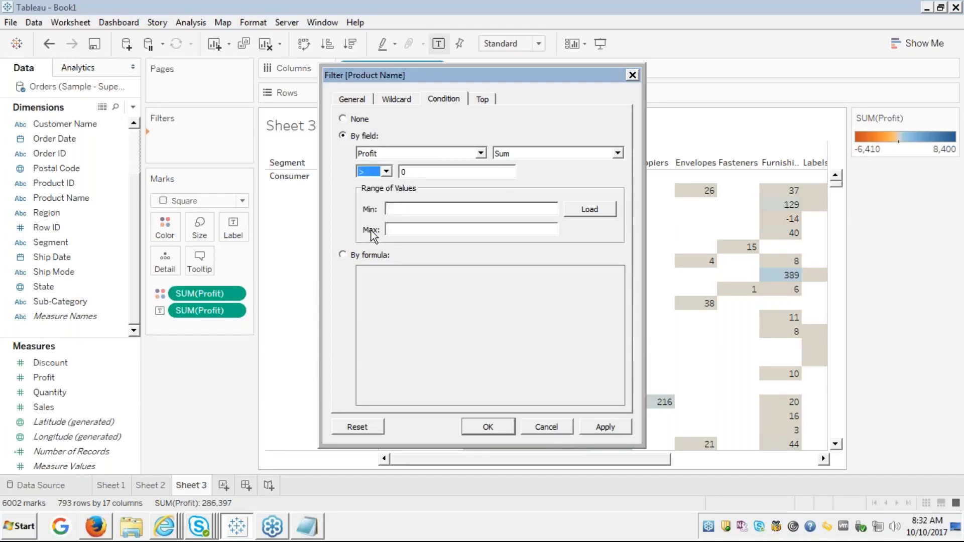
left_click(419, 176)
left_click(606, 428)
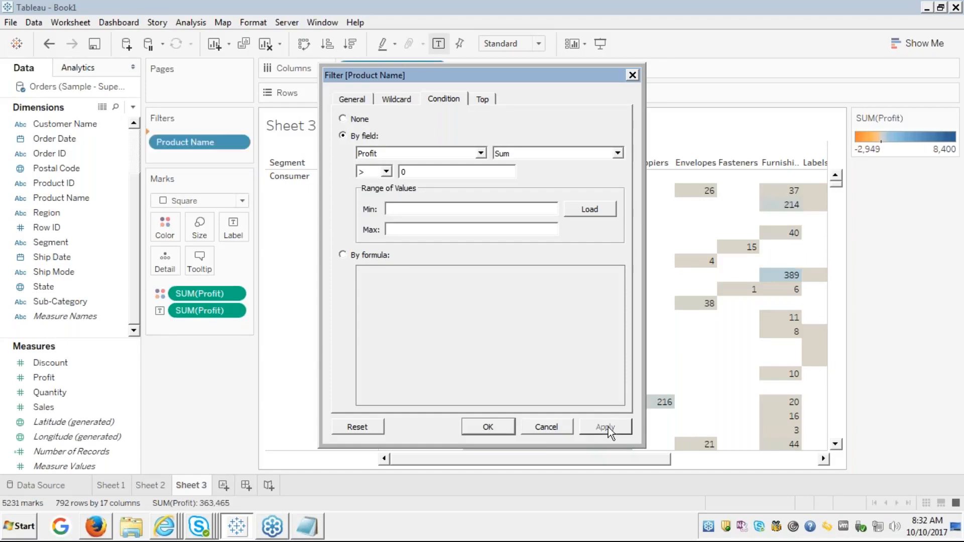
left_click(487, 428)
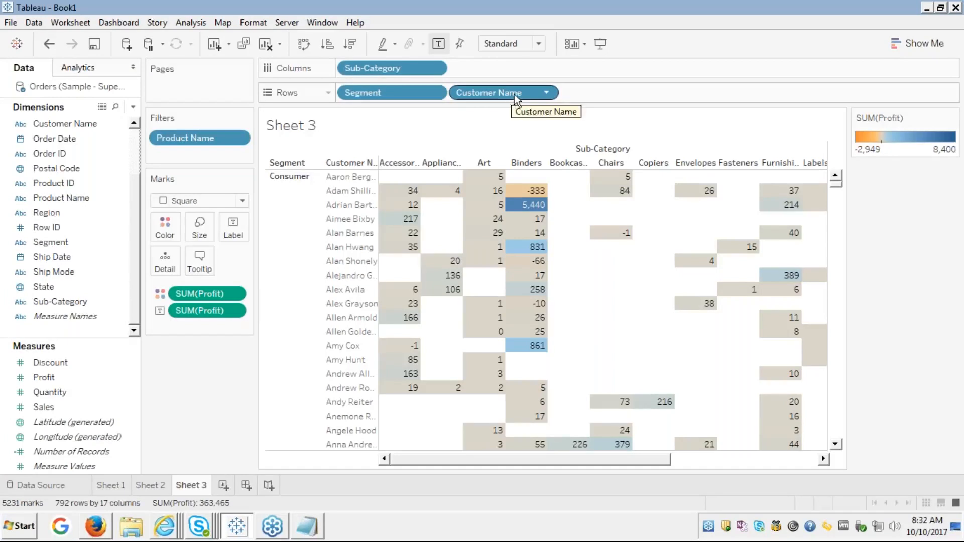
Replace Customer Name with Product Name after Segment on the rows.
left_click_drag(513, 94, 75, 168)
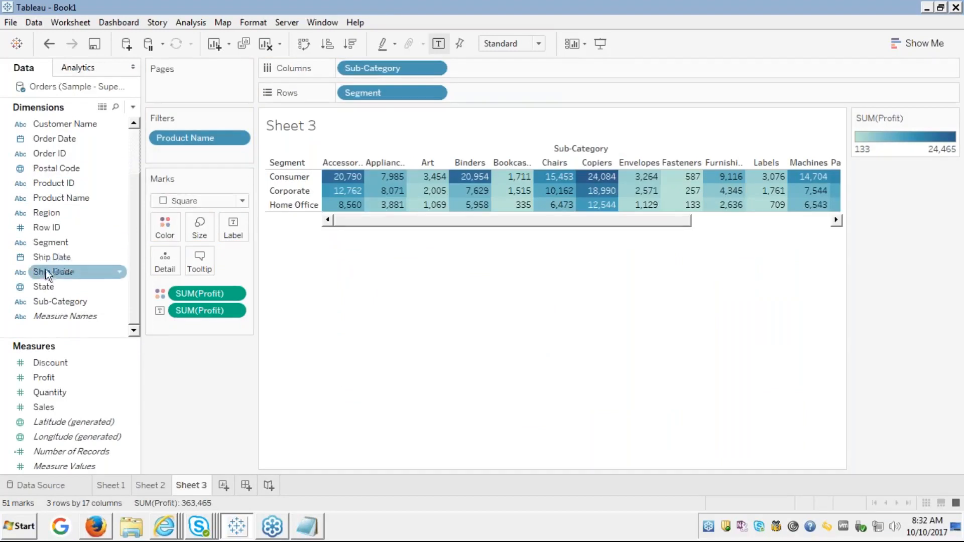
mouse_move(55, 196)
left_mouse_down()
mouse_move(118, 193)
mouse_move(489, 85)
mouse_move(485, 92)
left_mouse_up()
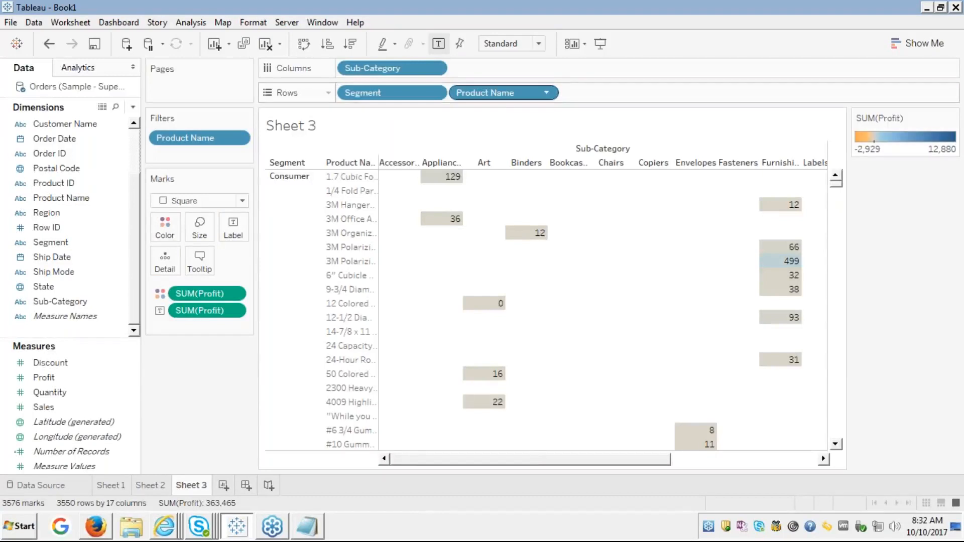
Look through the filtered product rows and sub-category columns to examine the profit values, including negative ones.
left_click(794, 462)
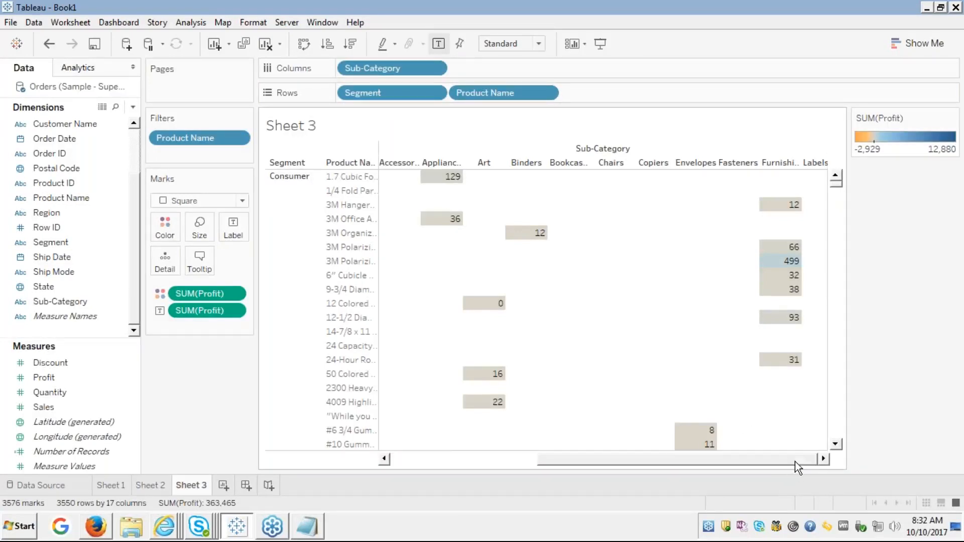
left_click_drag(784, 462, 445, 463)
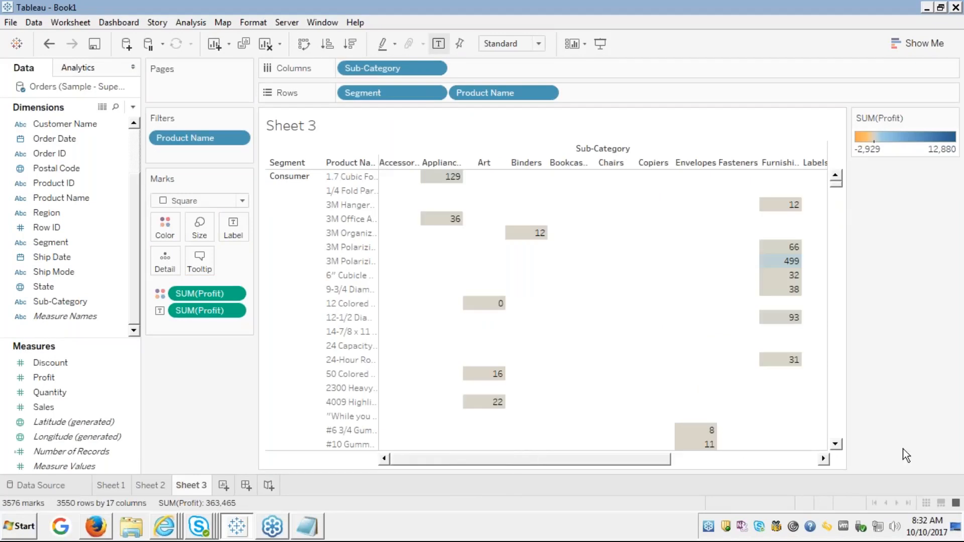
left_click(837, 417)
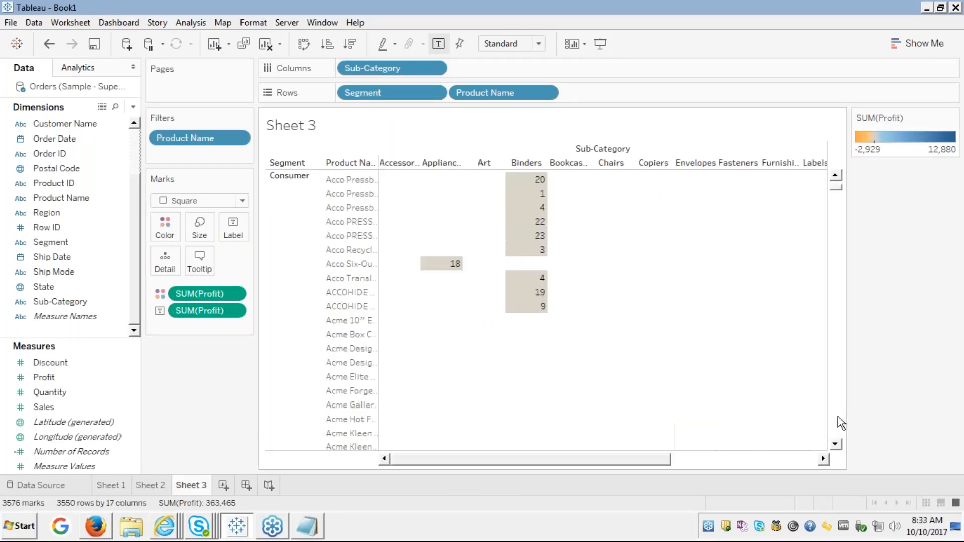
left_click(839, 416)
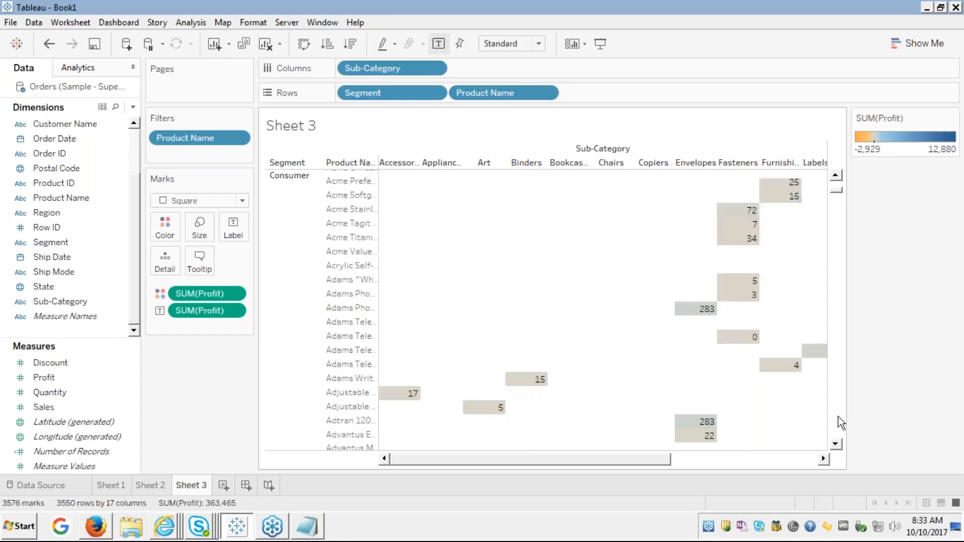
left_click(839, 417)
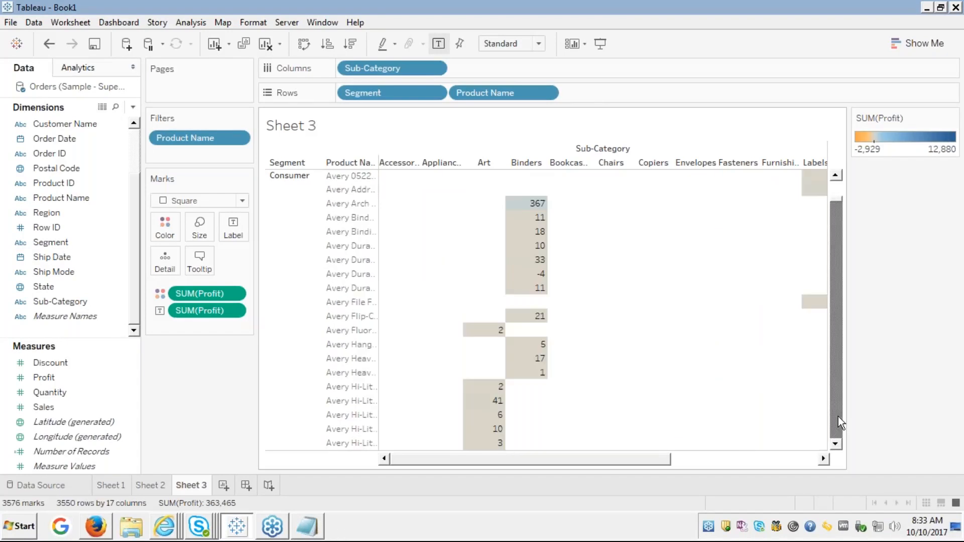
left_click(839, 417)
left_click(838, 417)
left_click(838, 417)
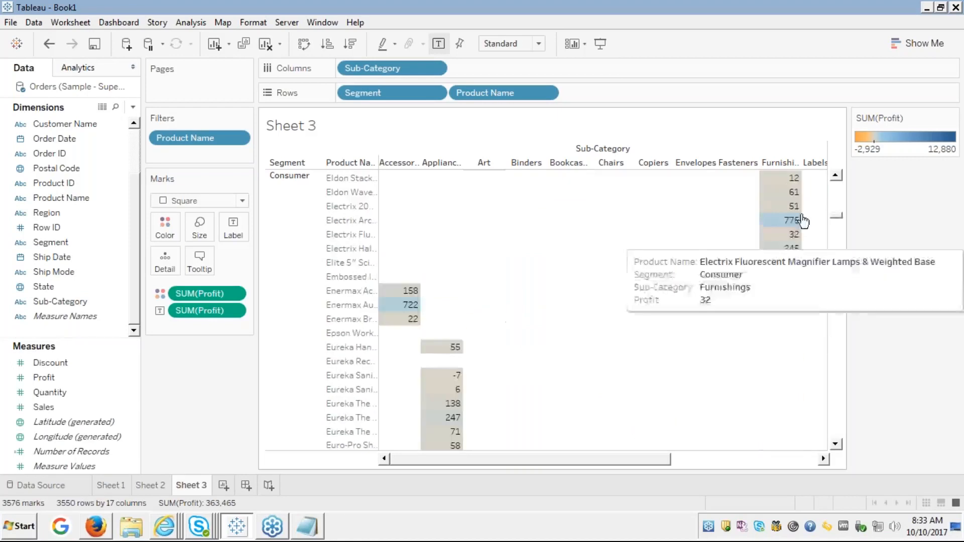
left_click(839, 188)
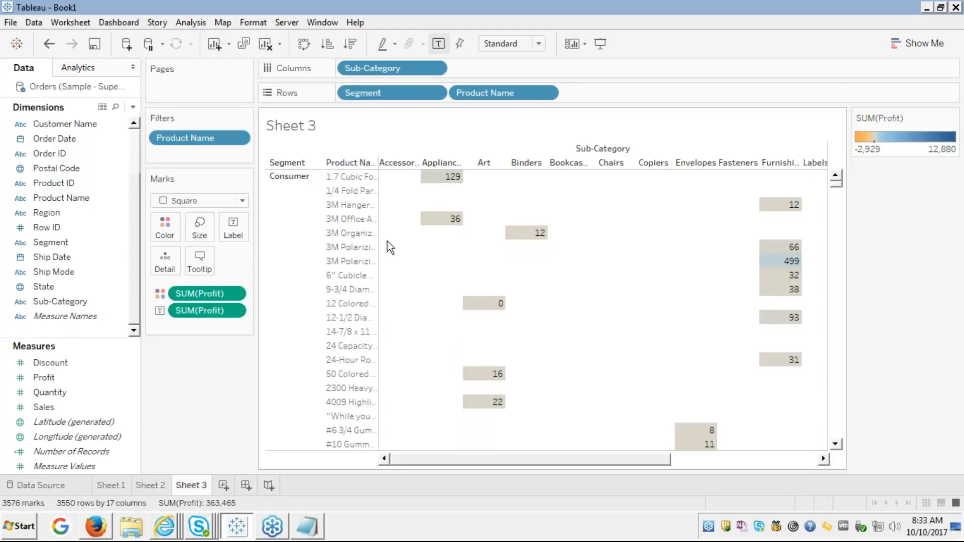
Review the Product Name filter's Profit condition and leave it without making changes.
right_click(209, 139)
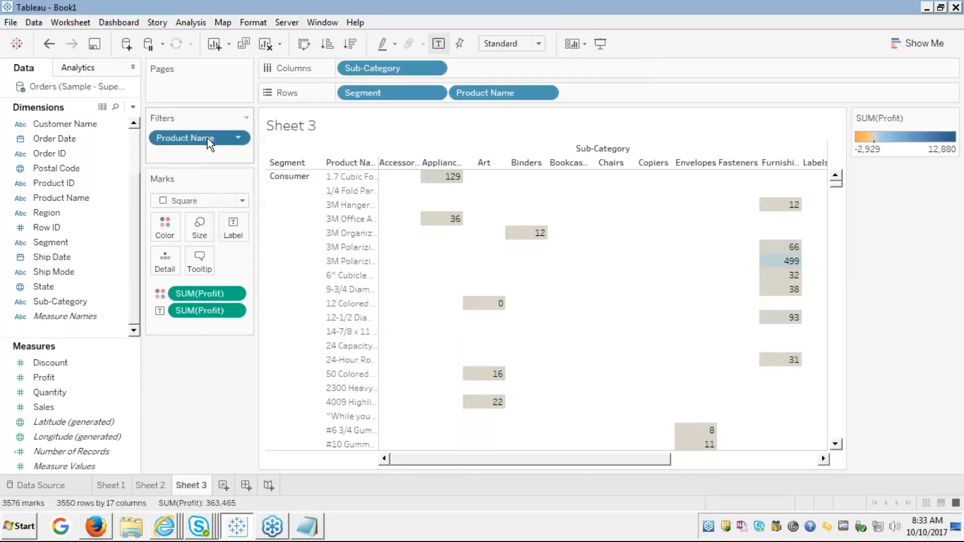
left_click(221, 147)
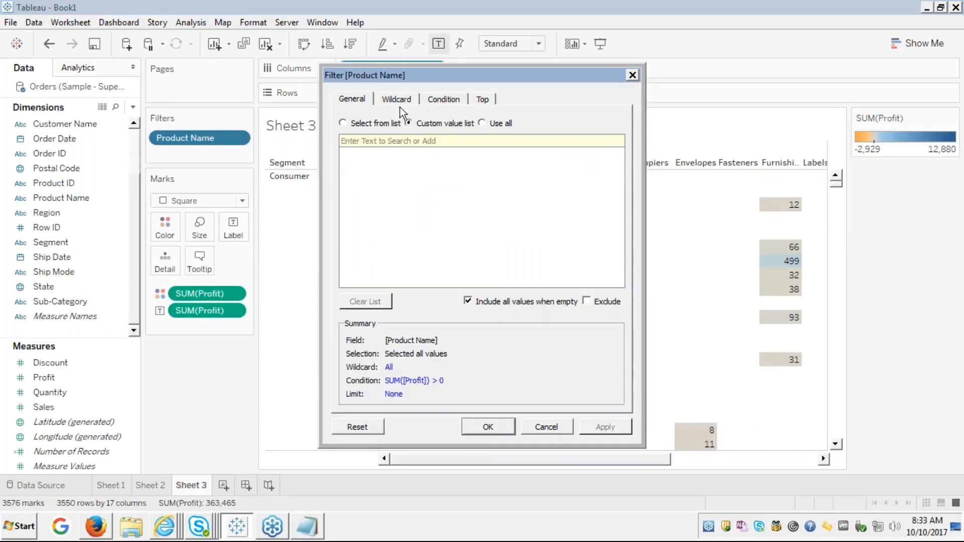
left_click(444, 99)
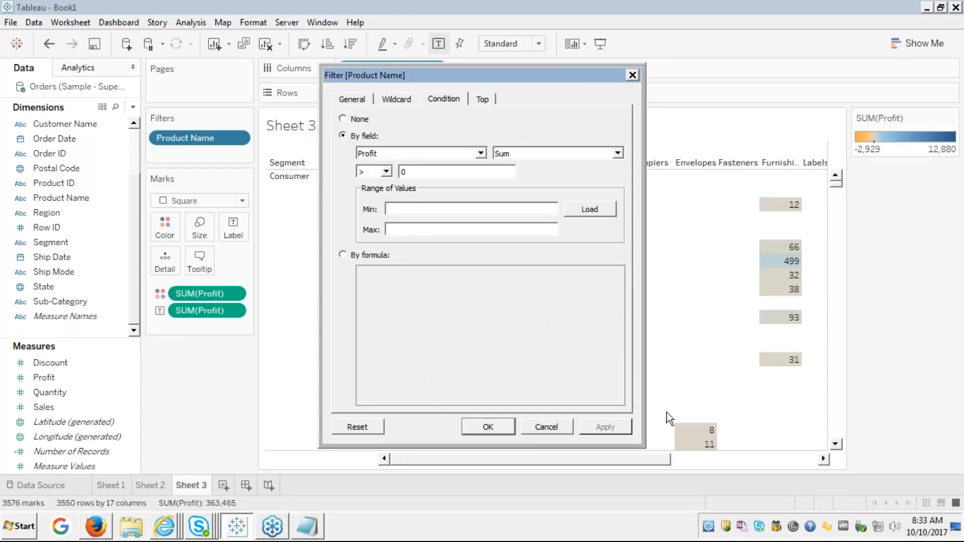
left_click(538, 427)
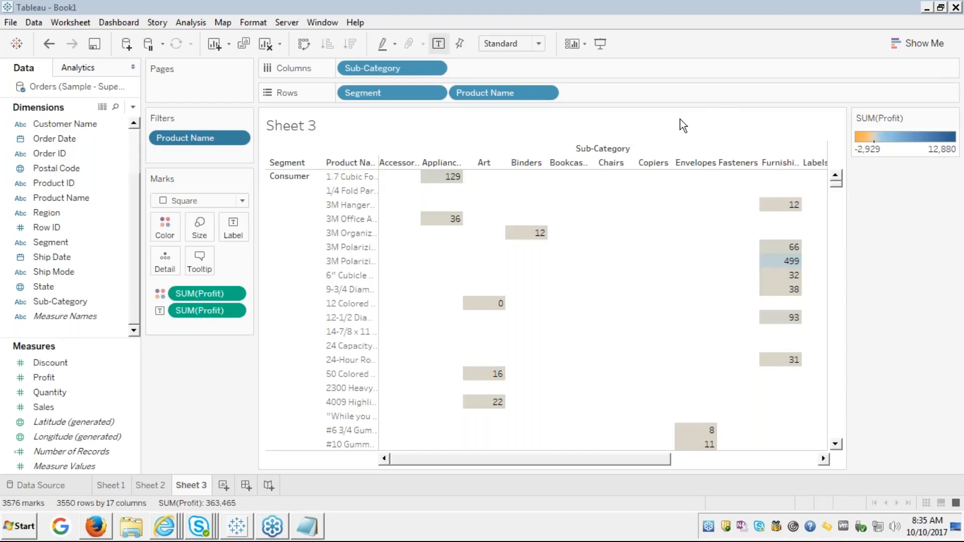
left_click(723, 127)
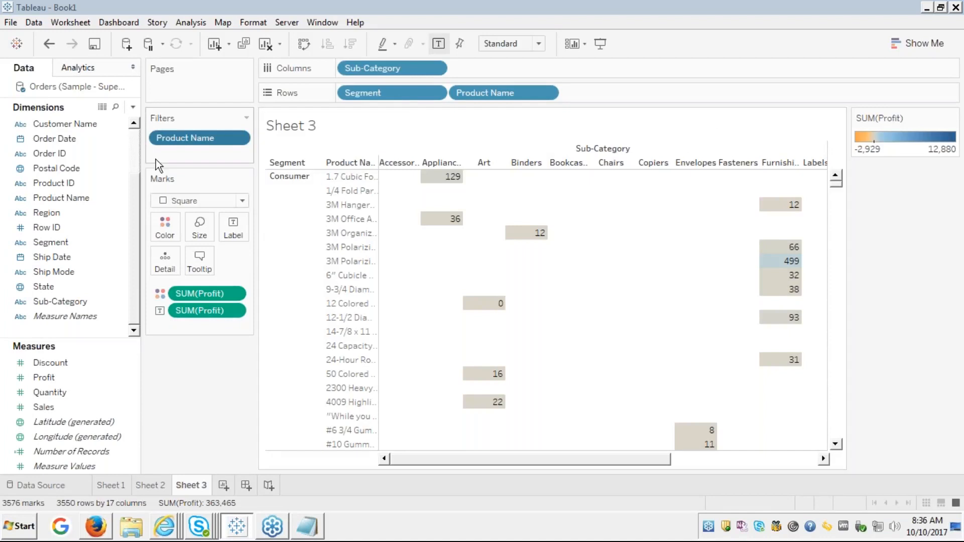
Limit the Product Name filter to the top 5 products by sum of Profit.
right_click(198, 138)
left_click(233, 146)
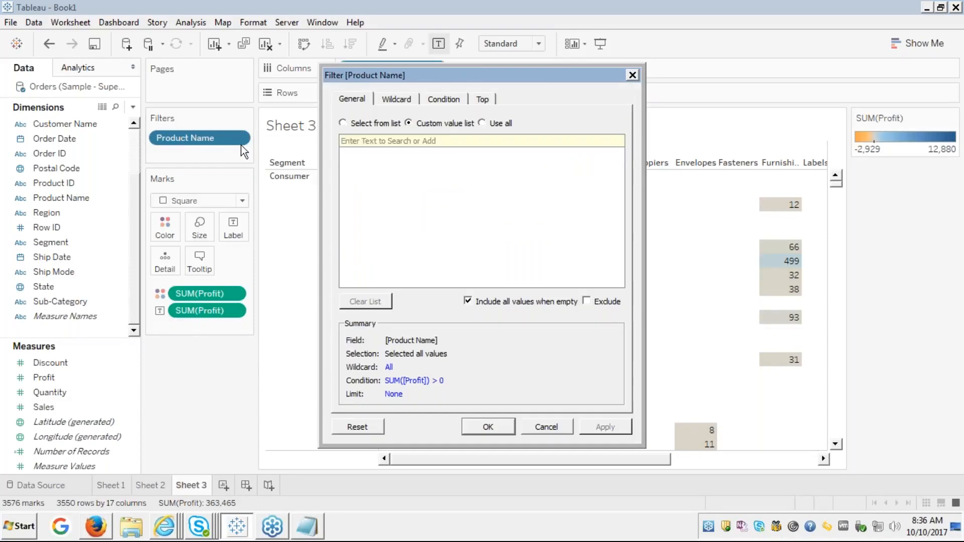
left_click(443, 99)
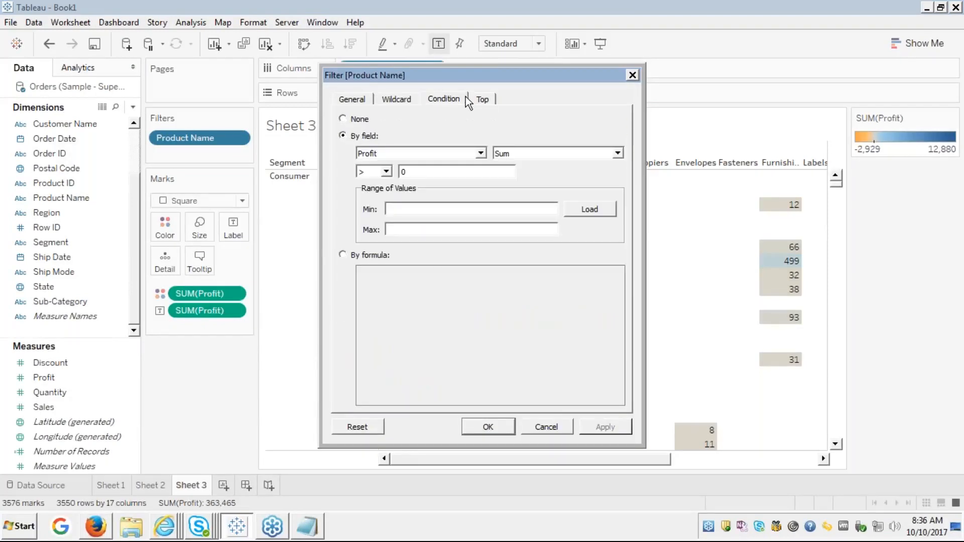
left_click(480, 100)
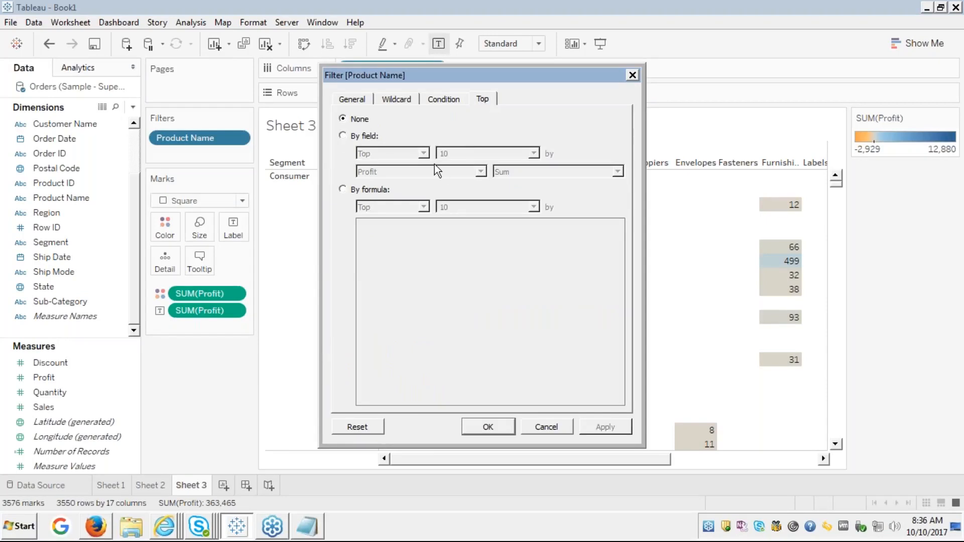
left_click(342, 135)
left_click(520, 154)
key("BackSpace")
key("BackSpace")
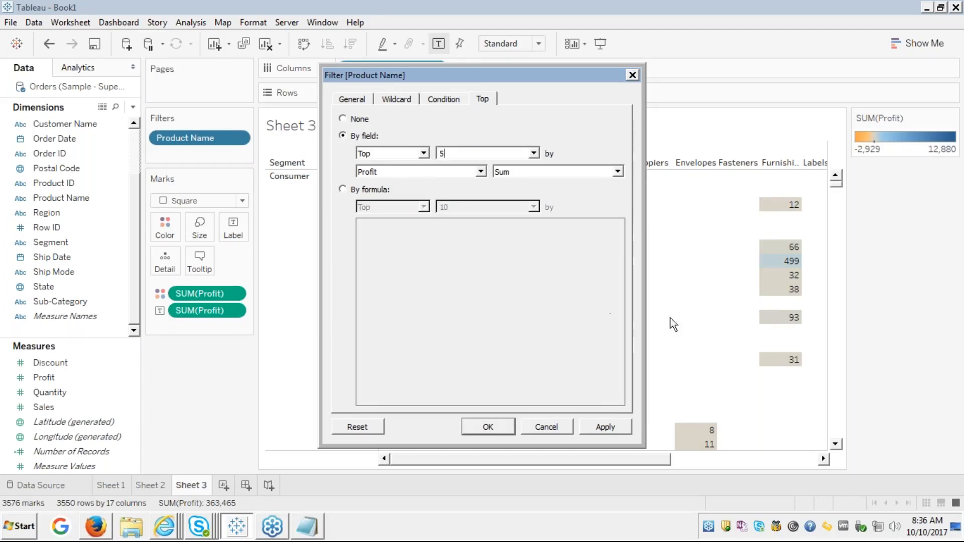
left_click(601, 429)
left_click(485, 429)
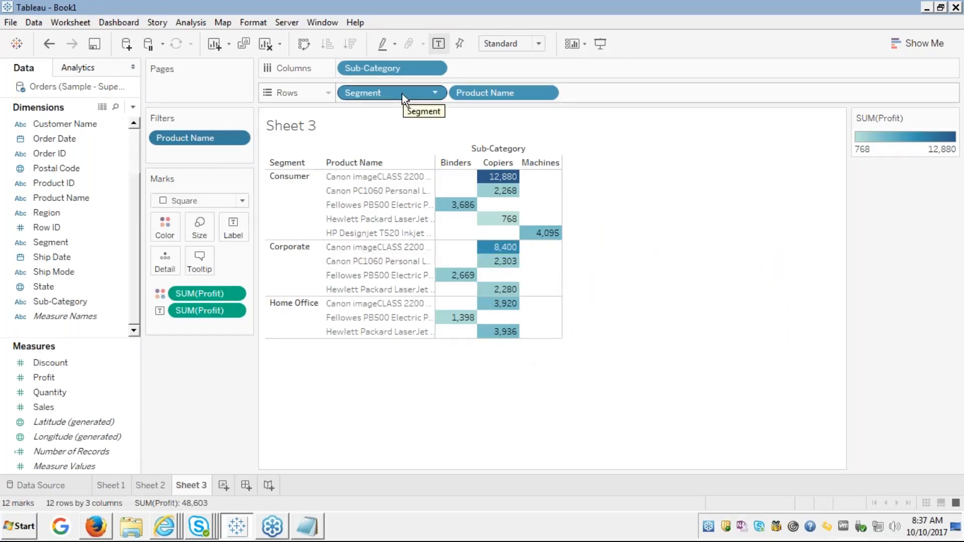
Take Segment off the rows to view profit by product alone, and put it back ahead of Product Name.
left_click_drag(402, 93, 77, 192)
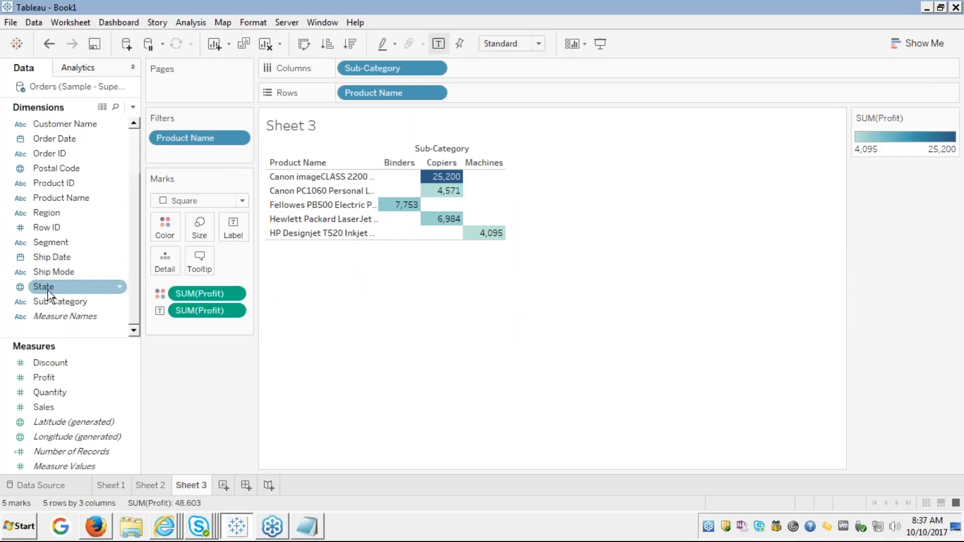
left_click_drag(52, 298, 53, 191)
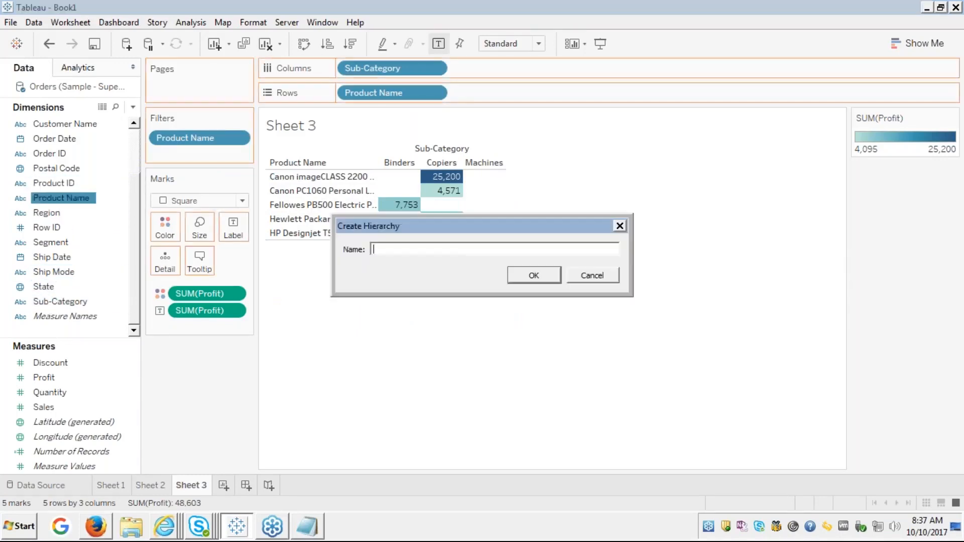
type("cat")
key("Return")
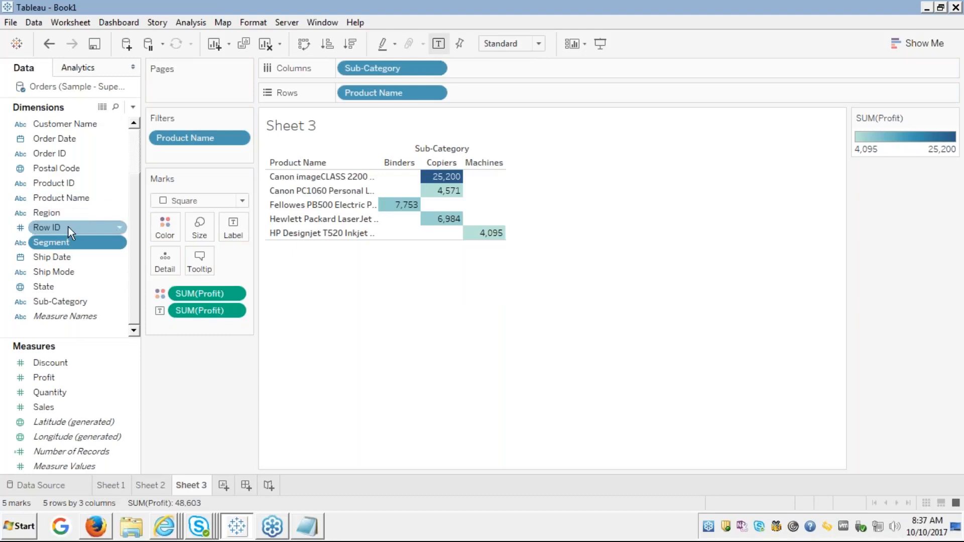
left_click_drag(71, 239, 339, 96)
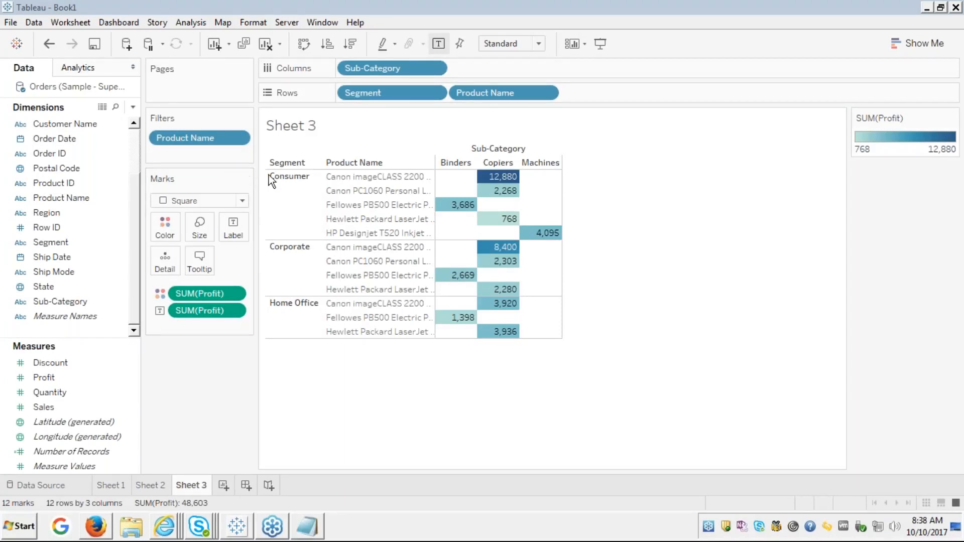
left_click(721, 122)
left_click(722, 121)
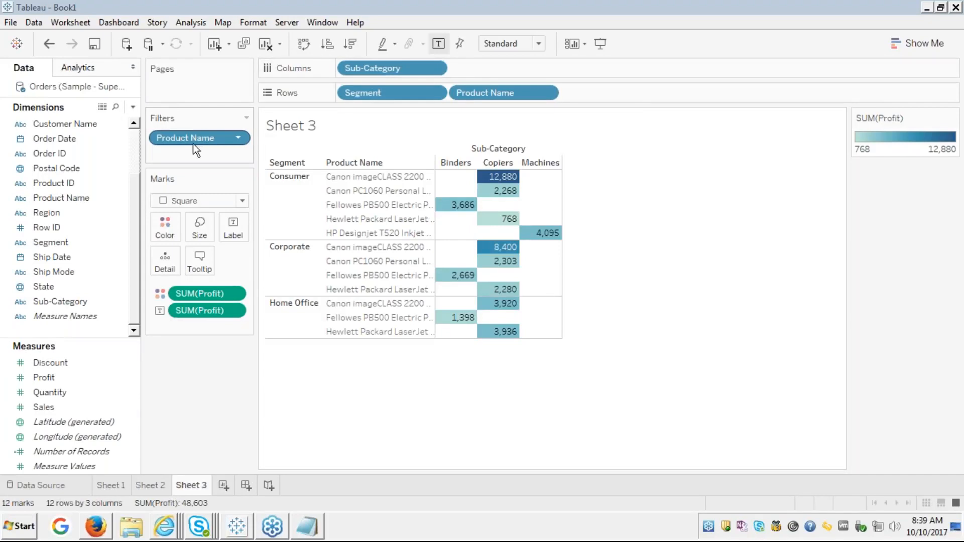
Remove the Product Name filter and clear all of Sheet 3.
left_click_drag(204, 139, 91, 153)
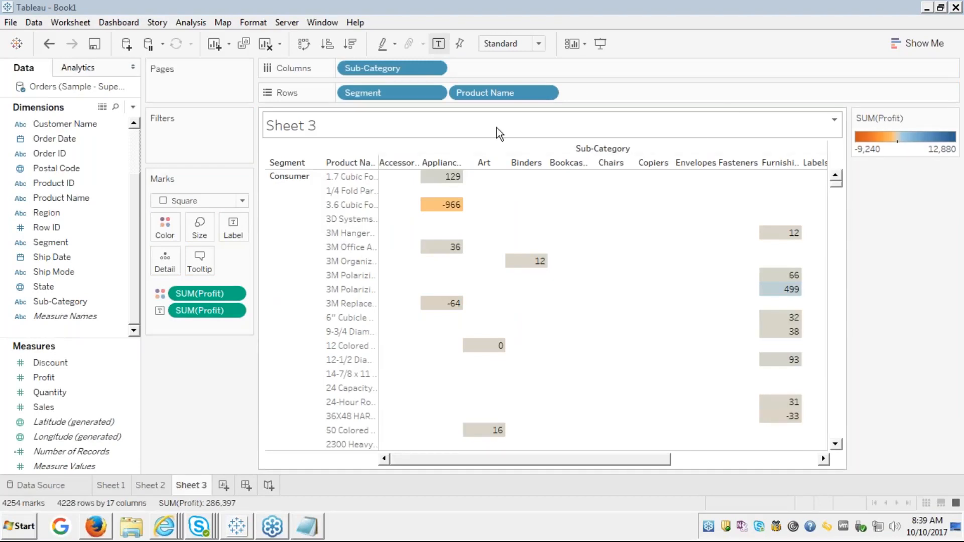
left_click(264, 43)
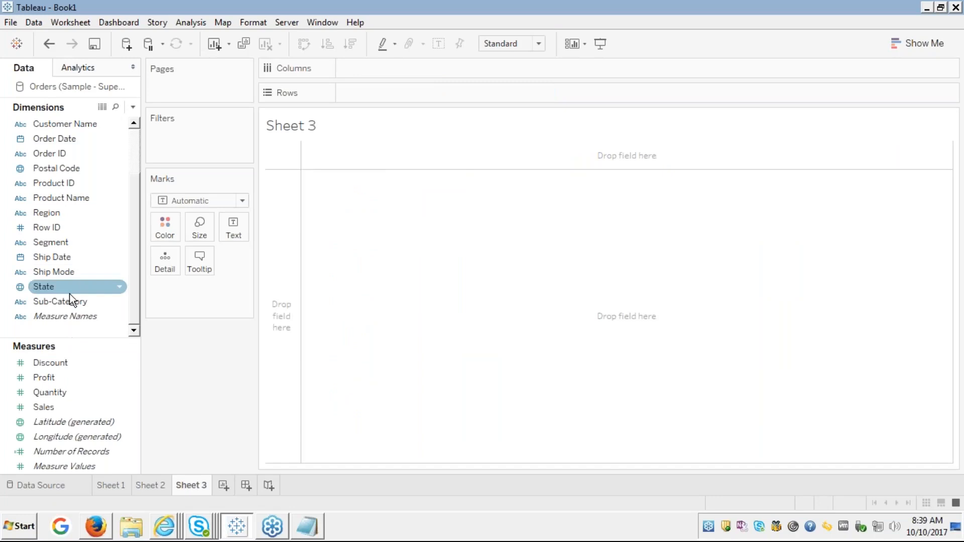
Start a new view on Sheet 3 with Sub-Category on the columns and Segment on the rows.
left_click(56, 272)
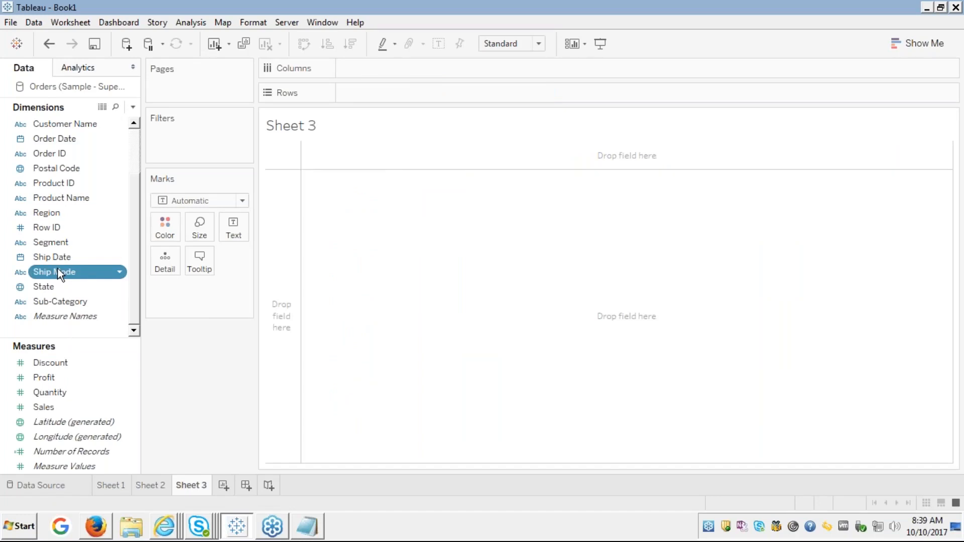
left_click(71, 300)
left_click_drag(71, 300, 375, 68)
left_click(56, 243)
left_click_drag(55, 242, 368, 93)
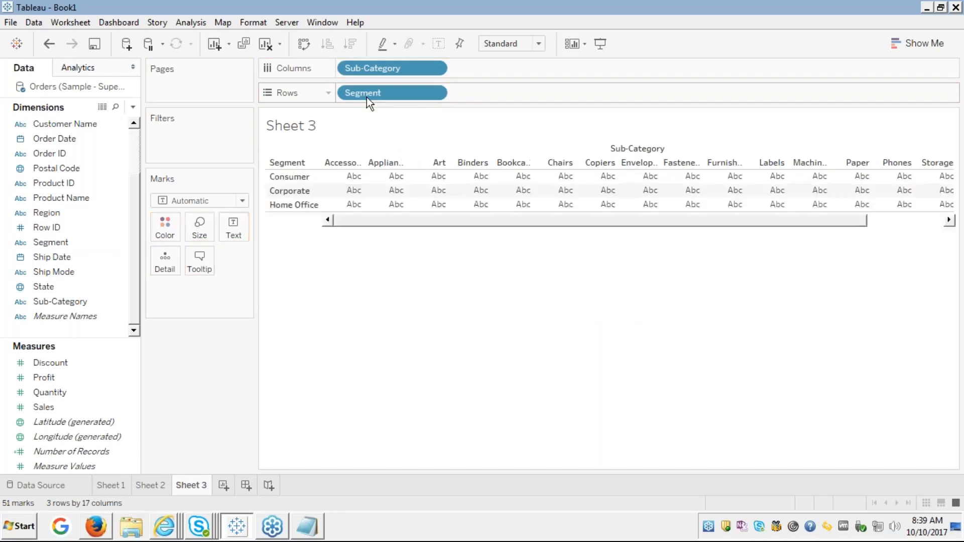
Fill the Segment by Sub-Category table with the sum of Profit.
left_click(47, 362)
left_click(33, 378)
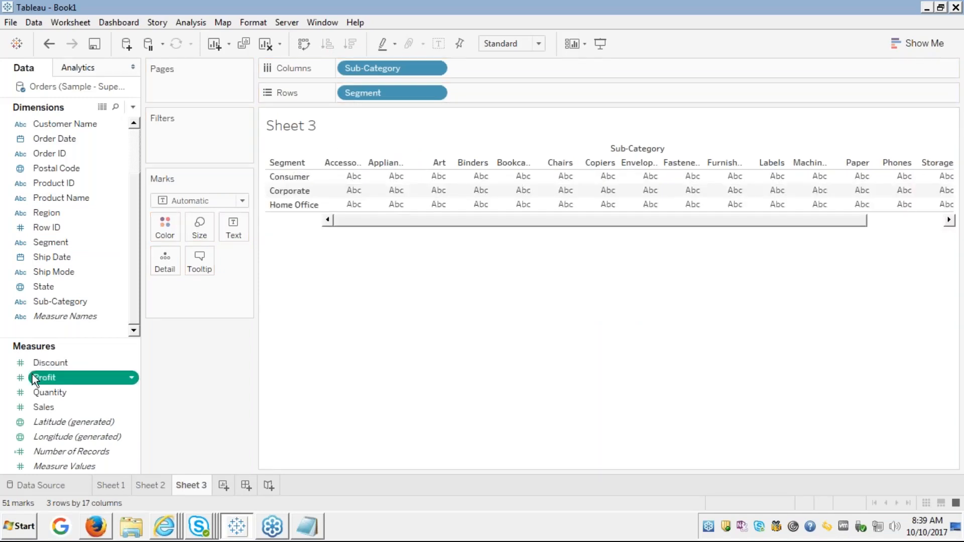
double_click(32, 377)
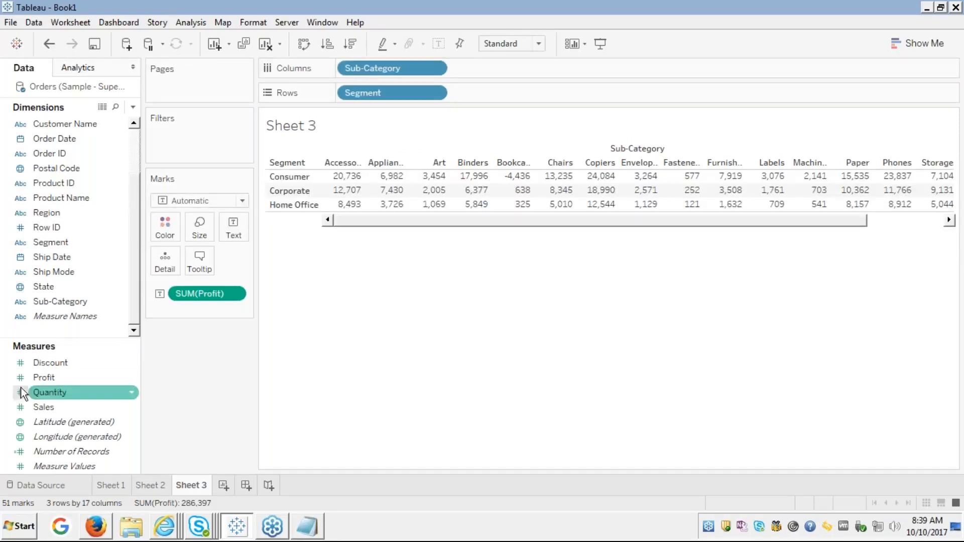
Put Category ahead of Segment on the rows and add Product Name after Segment with all its members.
left_click(52, 169)
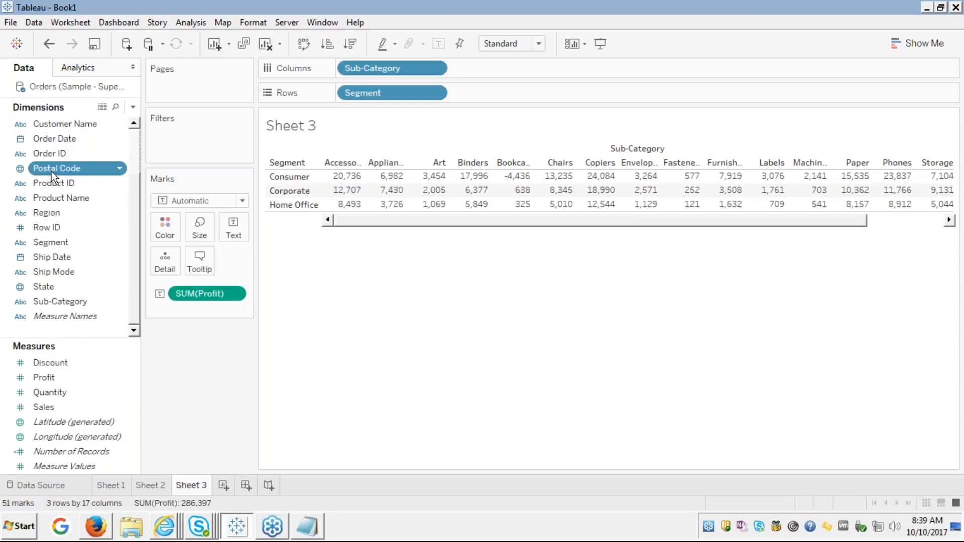
key("Home")
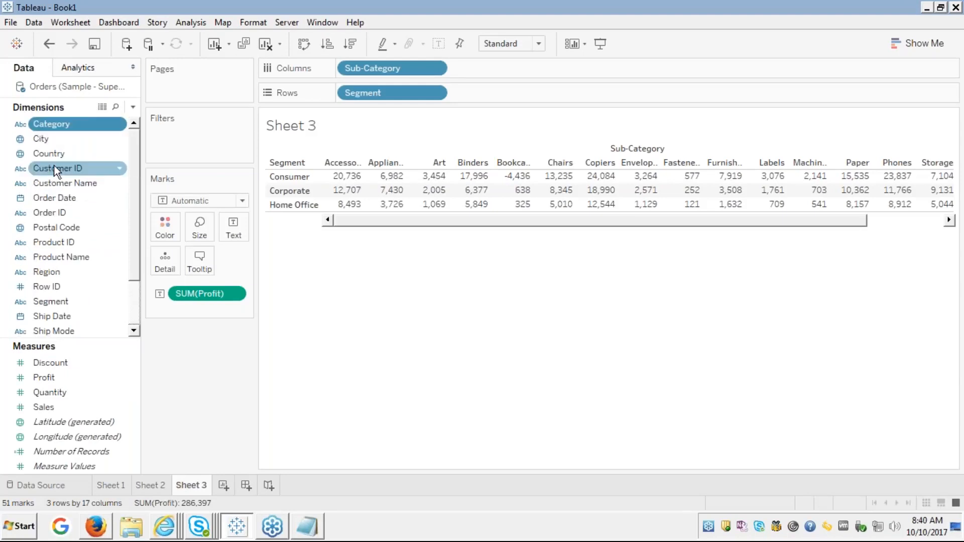
mouse_move(71, 125)
left_mouse_down()
mouse_move(312, 55)
mouse_move(348, 77)
mouse_move(343, 98)
left_mouse_up()
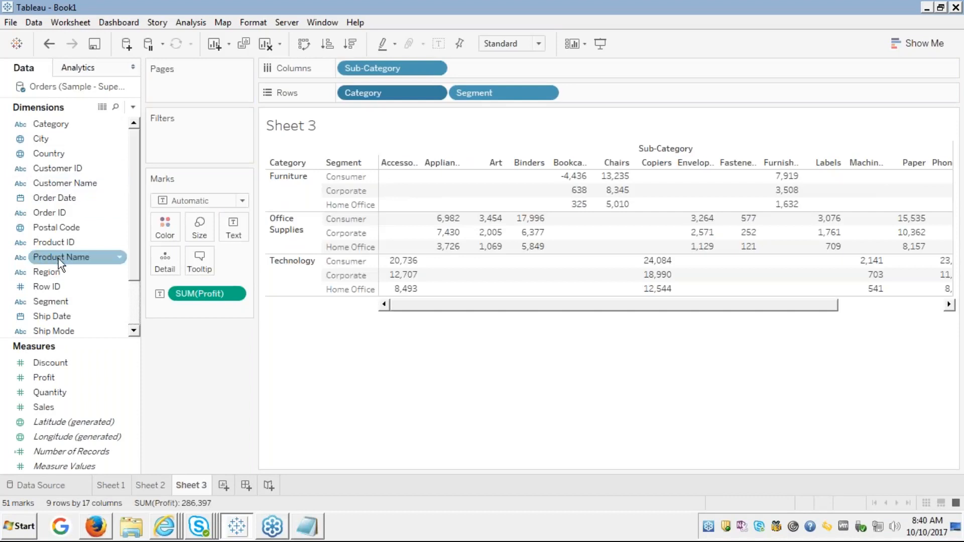
left_click_drag(62, 257, 592, 91)
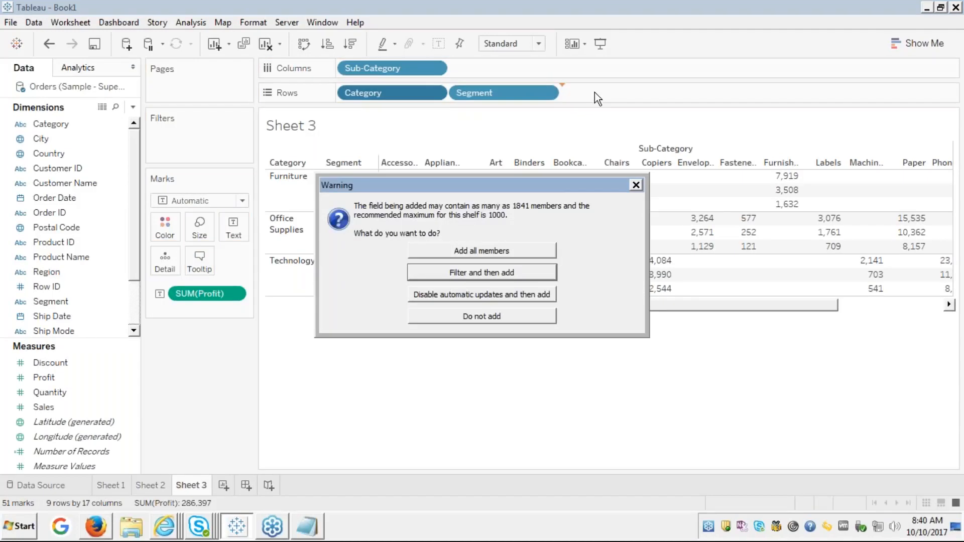
left_click(474, 250)
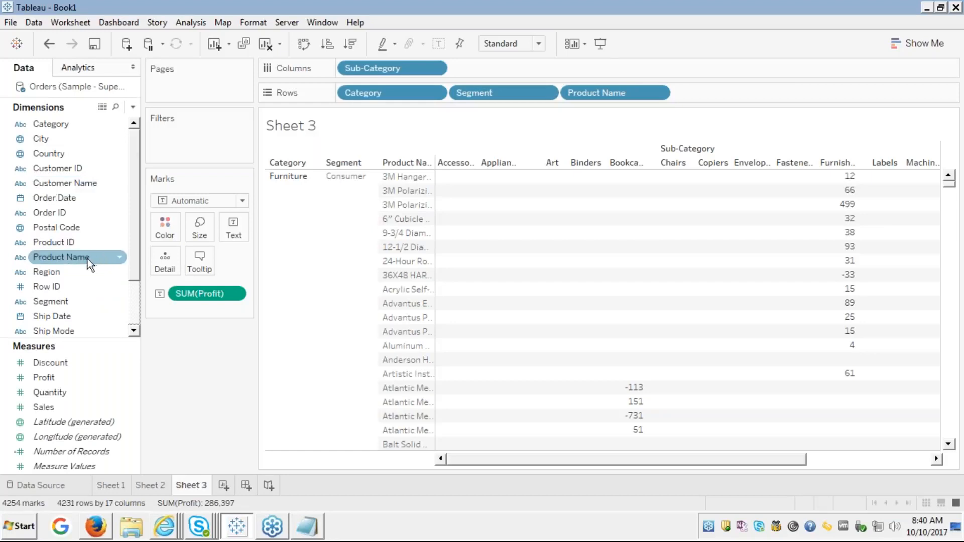
Filter Product Name to the top 10 by sum of Profit and take Category off the rows.
mouse_move(88, 259)
left_mouse_down()
mouse_move(114, 246)
mouse_move(187, 128)
mouse_move(211, 136)
left_mouse_up()
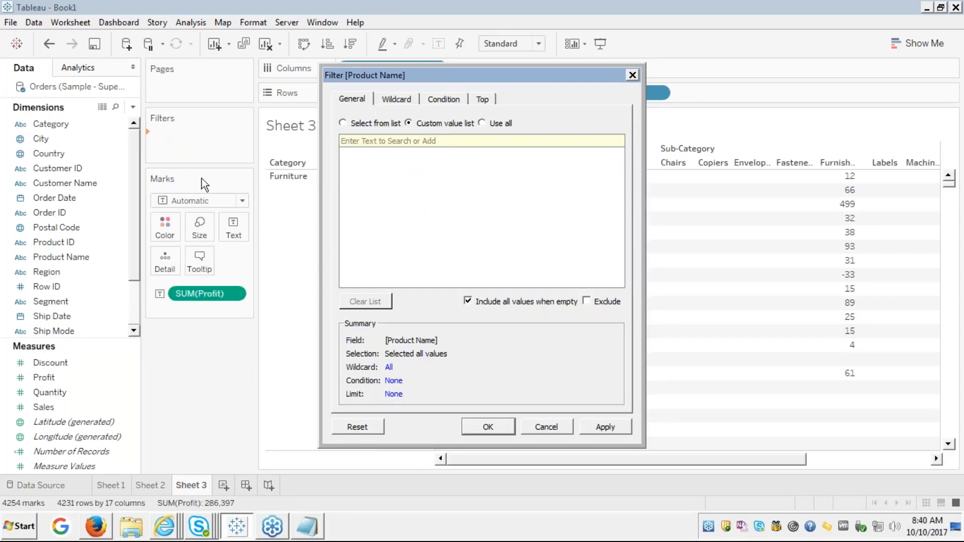
left_click(483, 99)
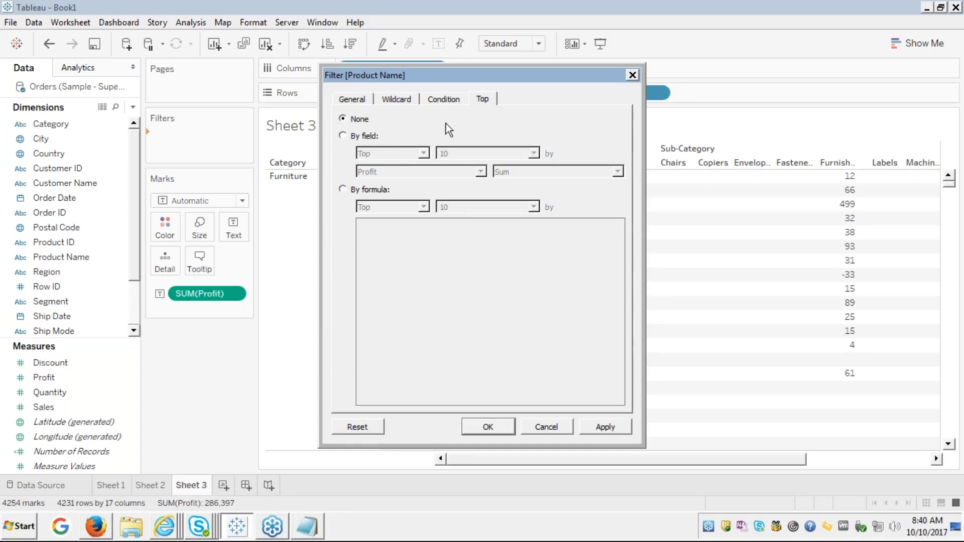
left_click(343, 135)
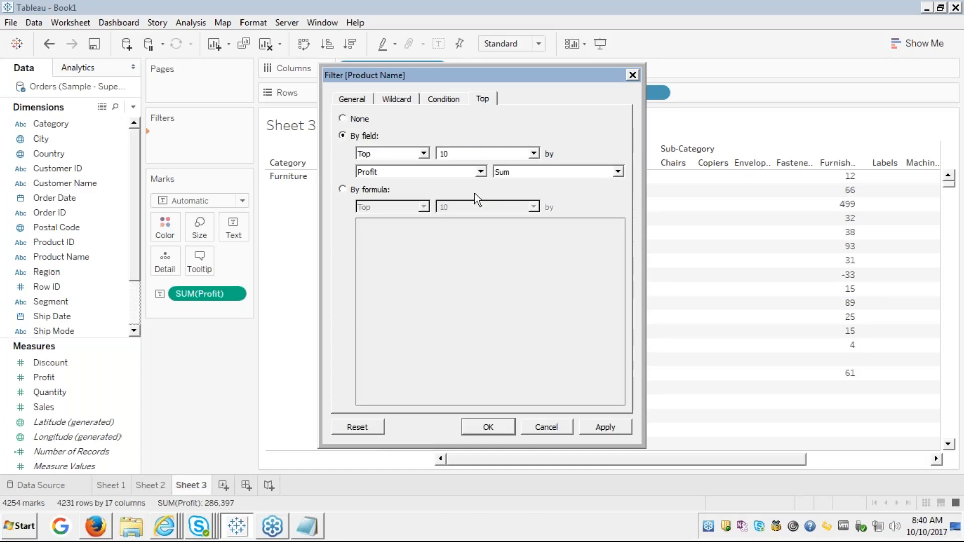
left_click(454, 153)
left_click(604, 427)
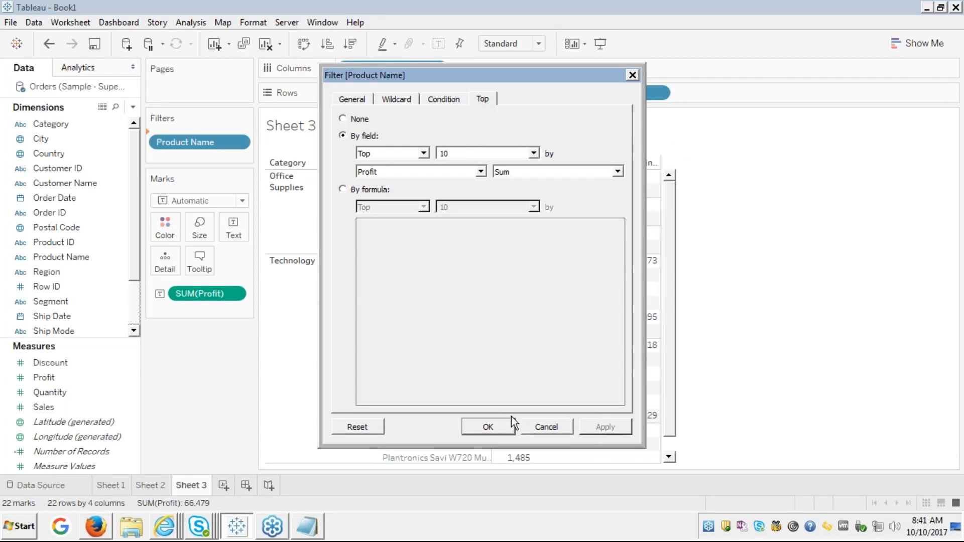
left_click(486, 430)
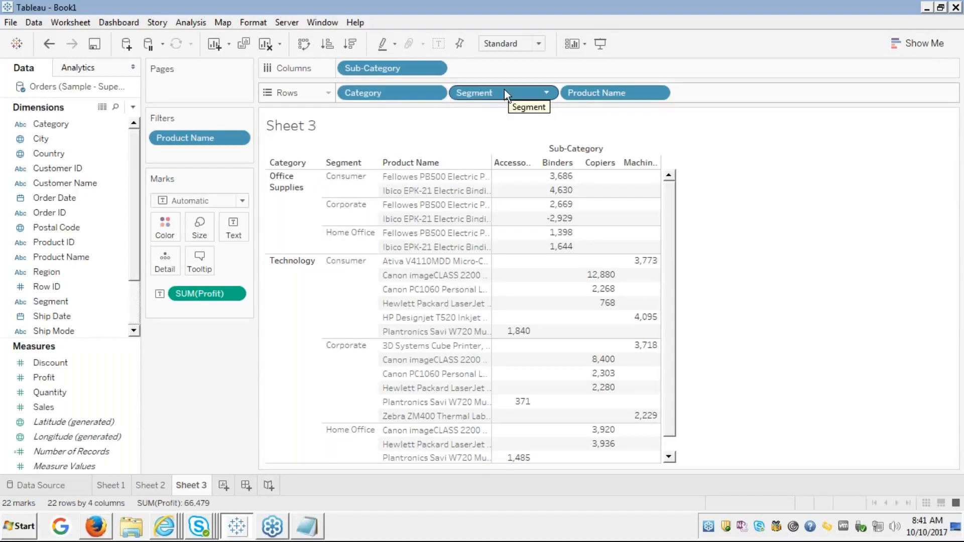
left_click_drag(397, 99, 93, 218)
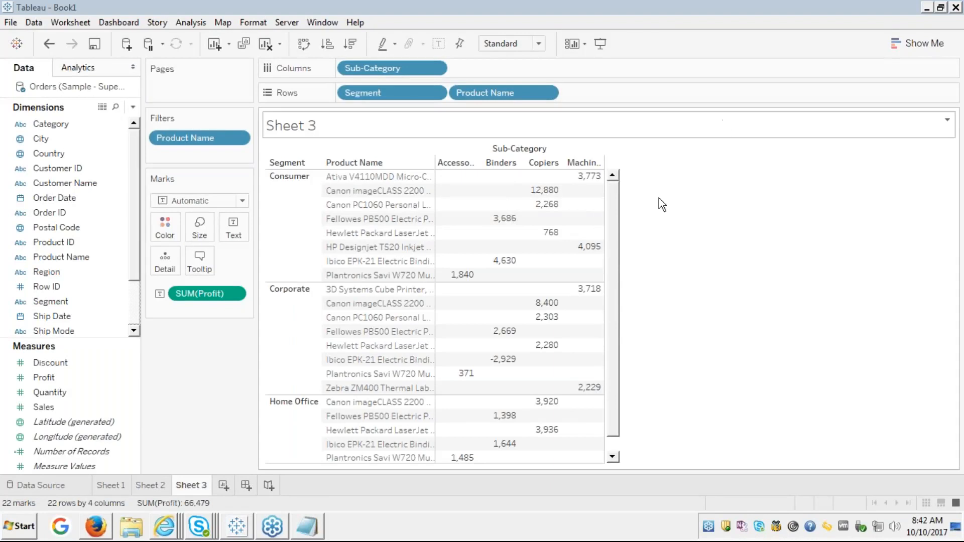
Switch to Firefox and page through the Module 3 presentation in full screen from Filtering Problem II to the Problem III request.
left_click(89, 528)
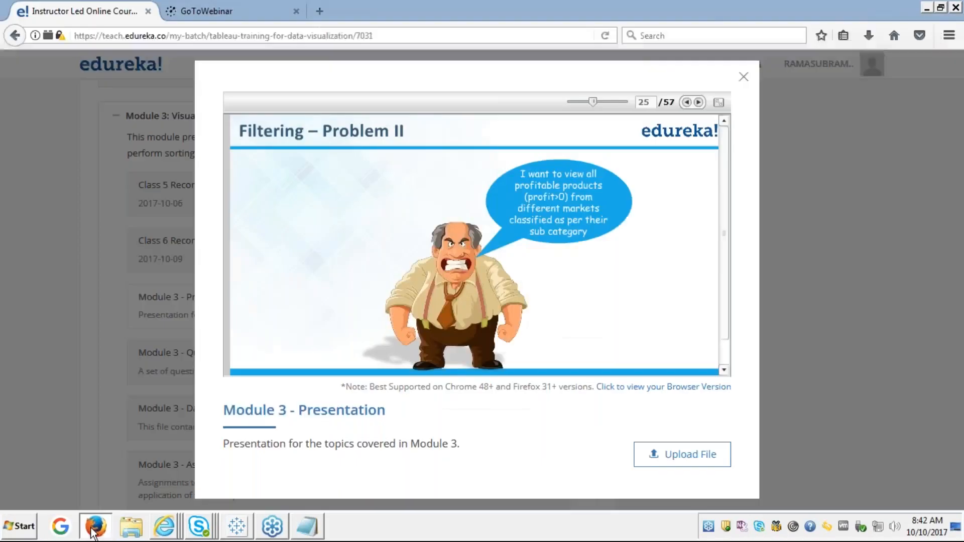
left_click(700, 103)
left_click(699, 103)
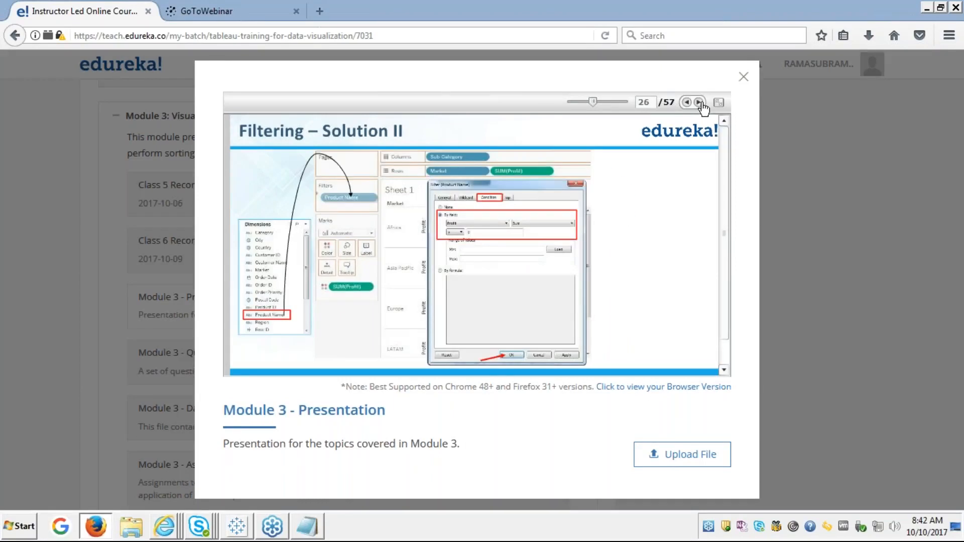
left_click(719, 103)
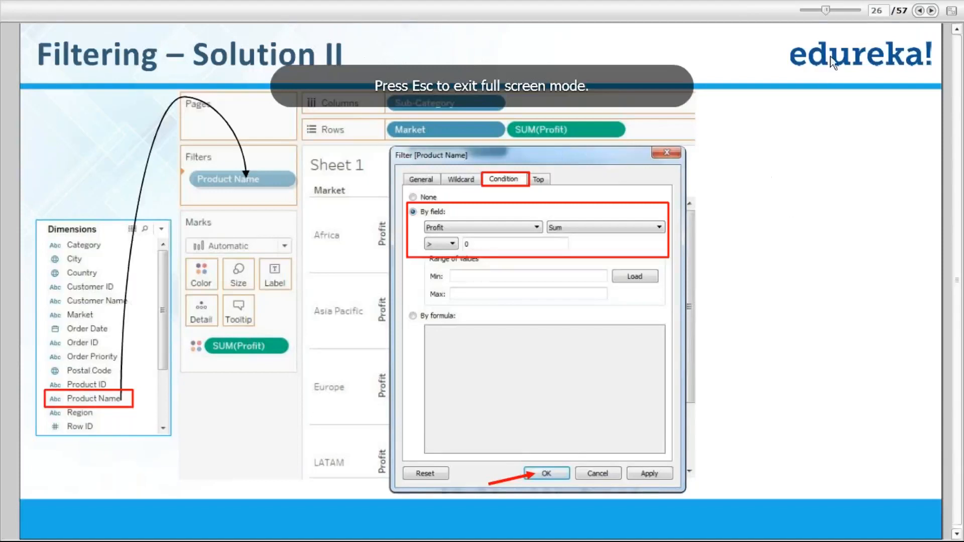
left_click(931, 11)
left_click(931, 11)
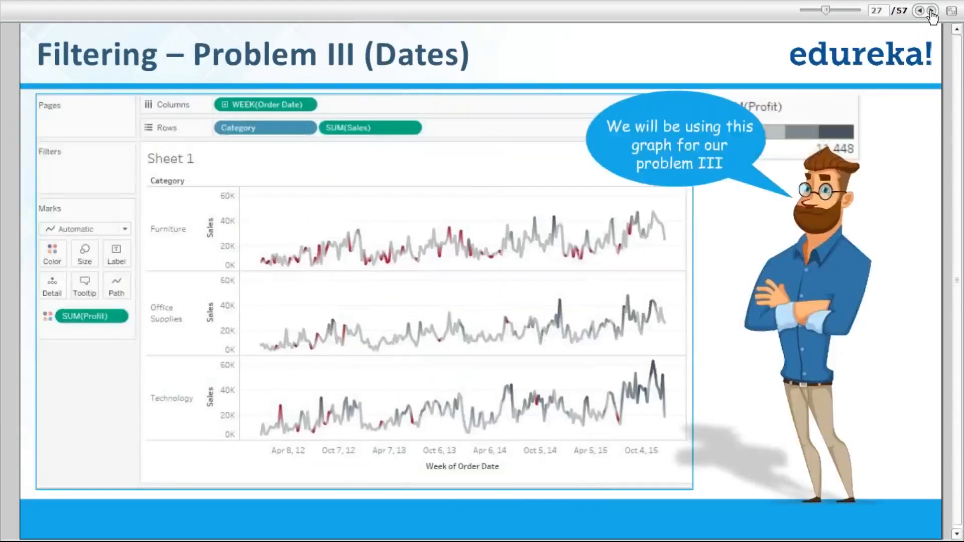
left_click(931, 11)
left_click(931, 11)
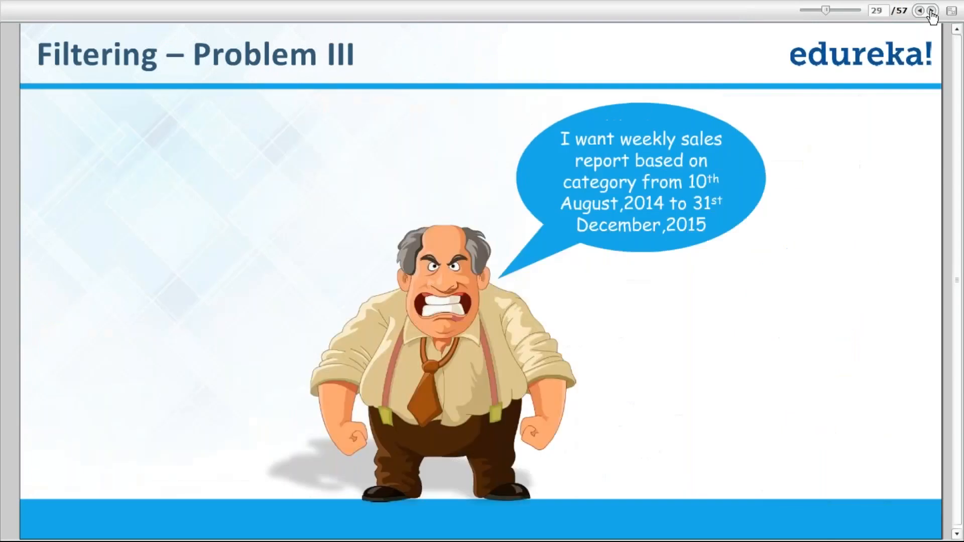
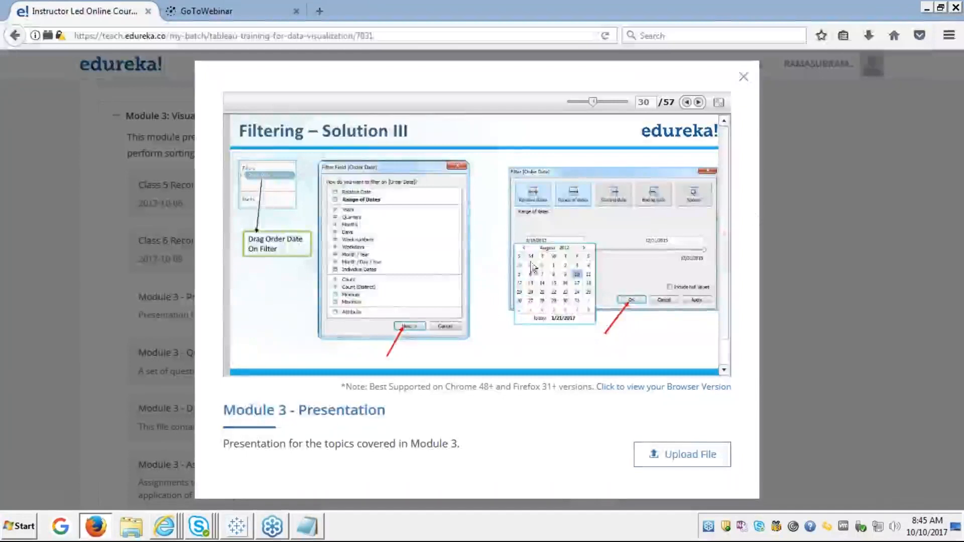
Switch to Tableau and add a new blank worksheet after Sheet 3.
left_click(239, 527)
left_click(224, 486)
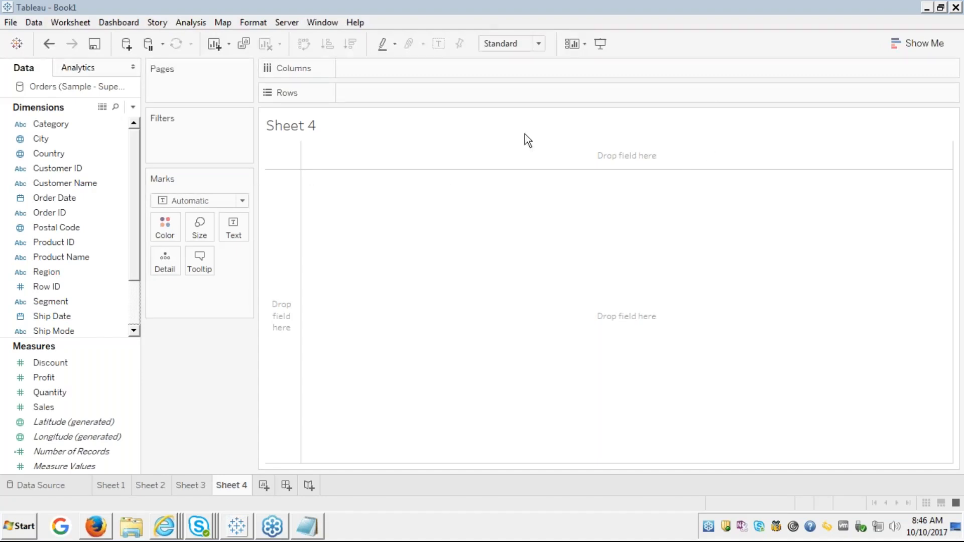
left_click(724, 127)
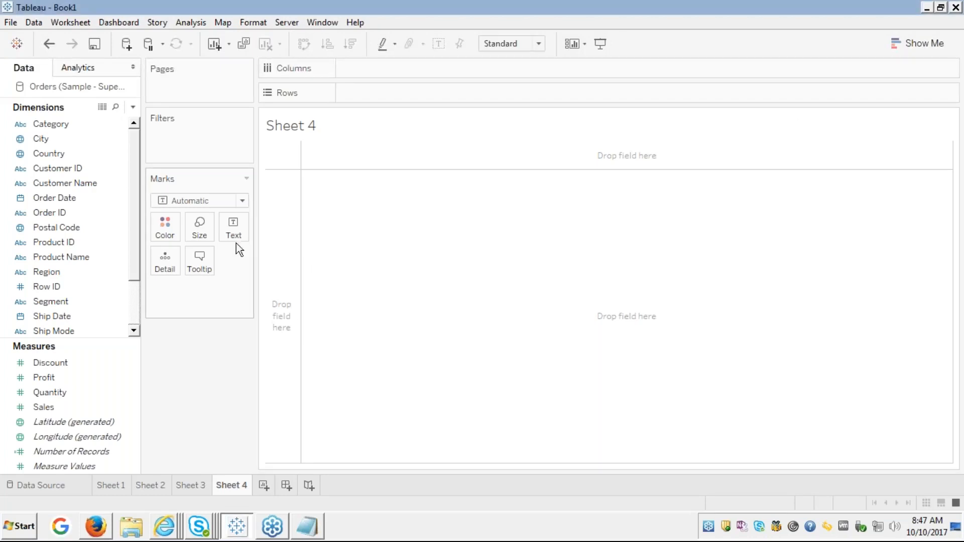
Reread the Filtering Problem III slide in Firefox for the weekly sales report's requirements and return to Tableau.
key("alt+Tab")
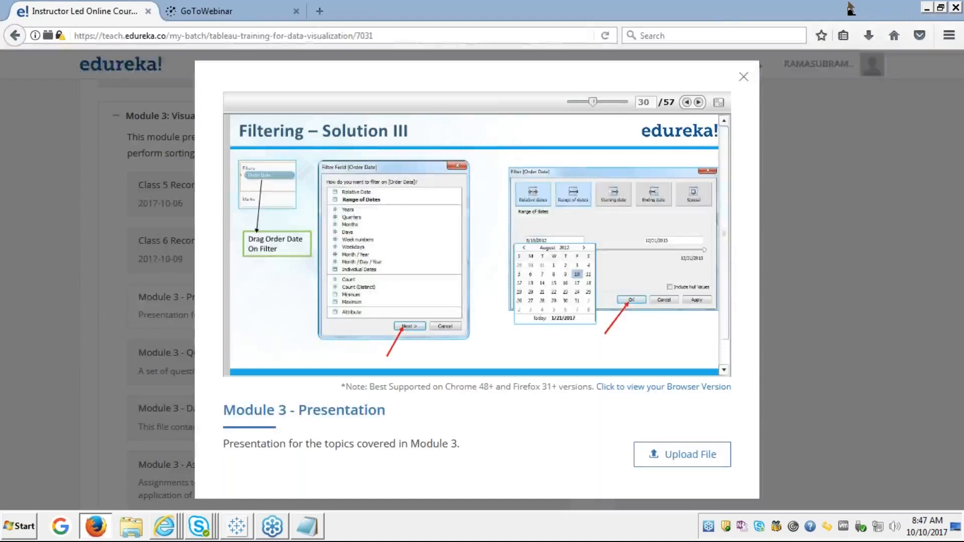
left_click(686, 103)
left_click(685, 102)
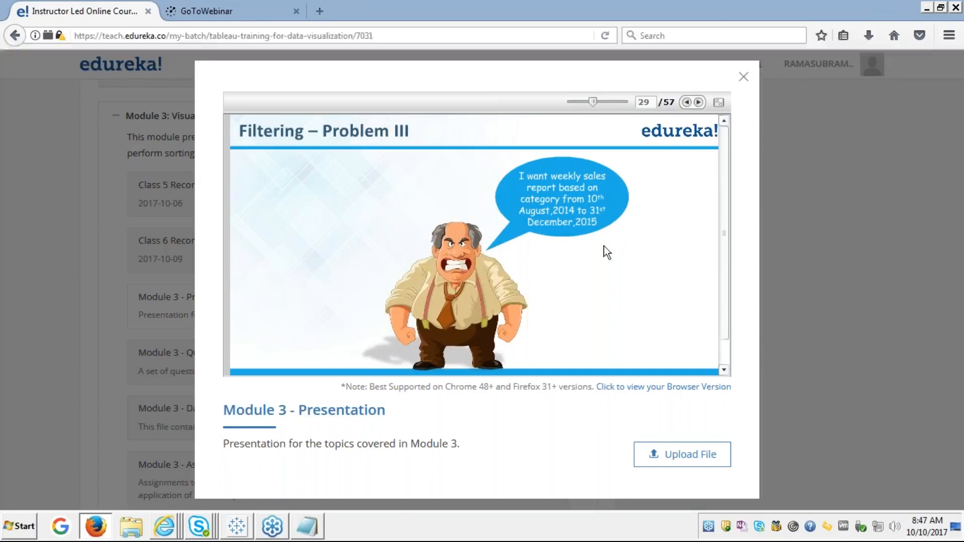
key("alt+Tab")
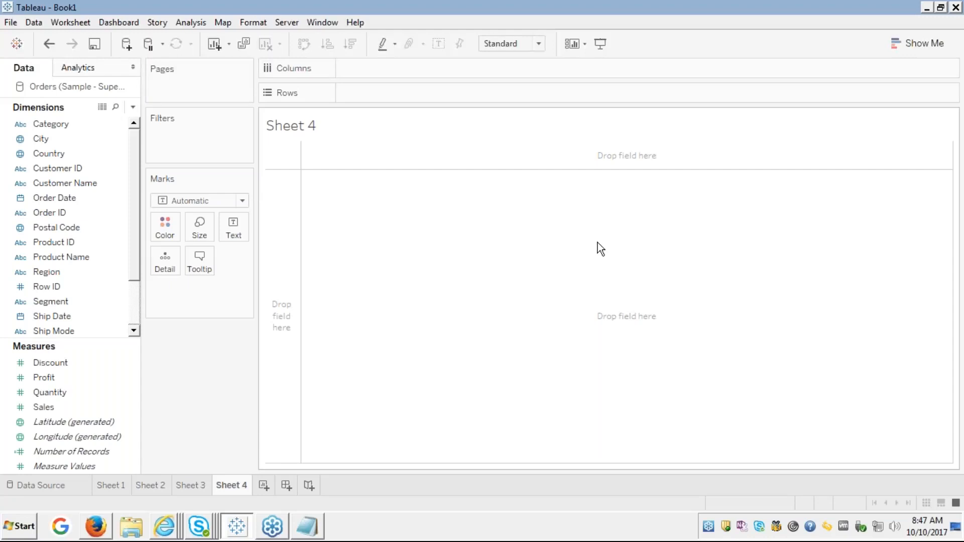
Put Category on the rows of Sheet 4 and show the sum of Sales as its text values.
left_click(48, 220)
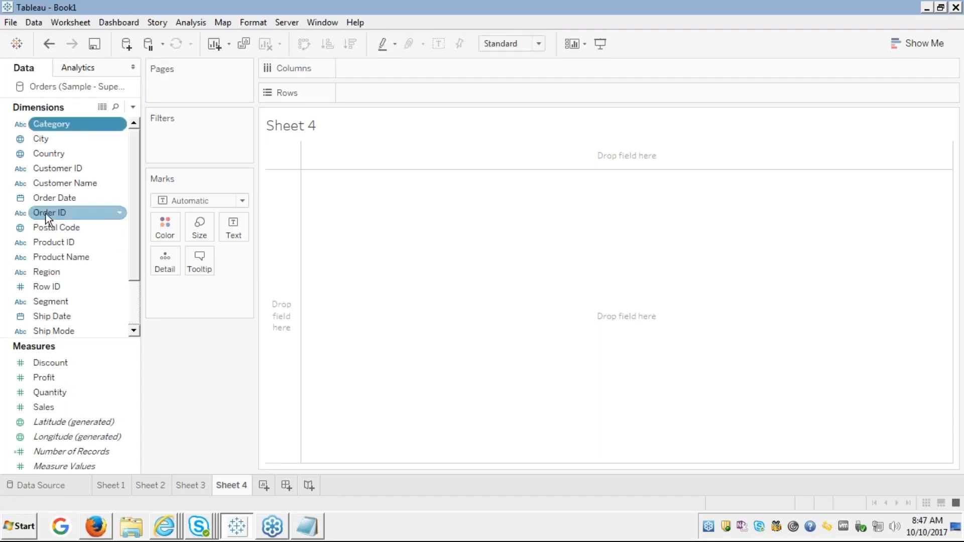
left_click_drag(80, 124, 366, 100)
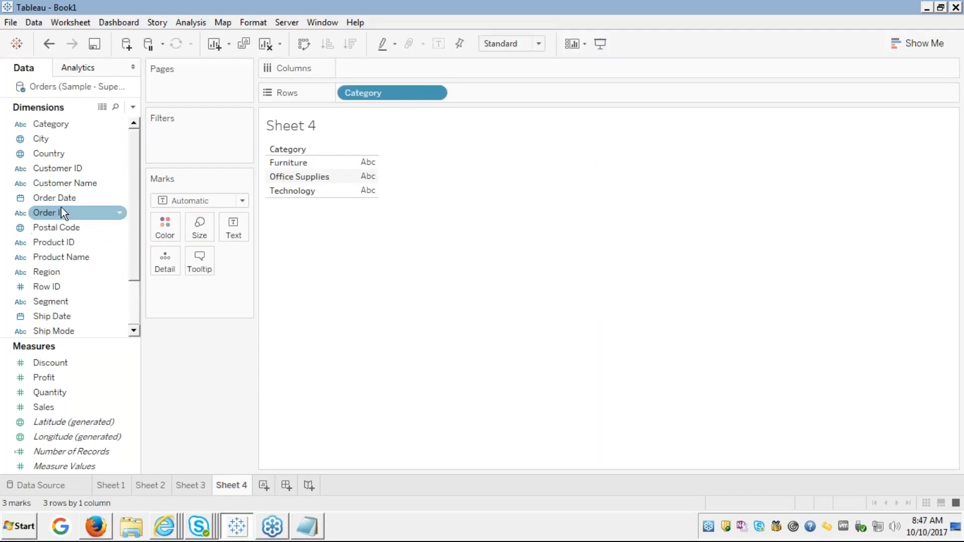
double_click(44, 398)
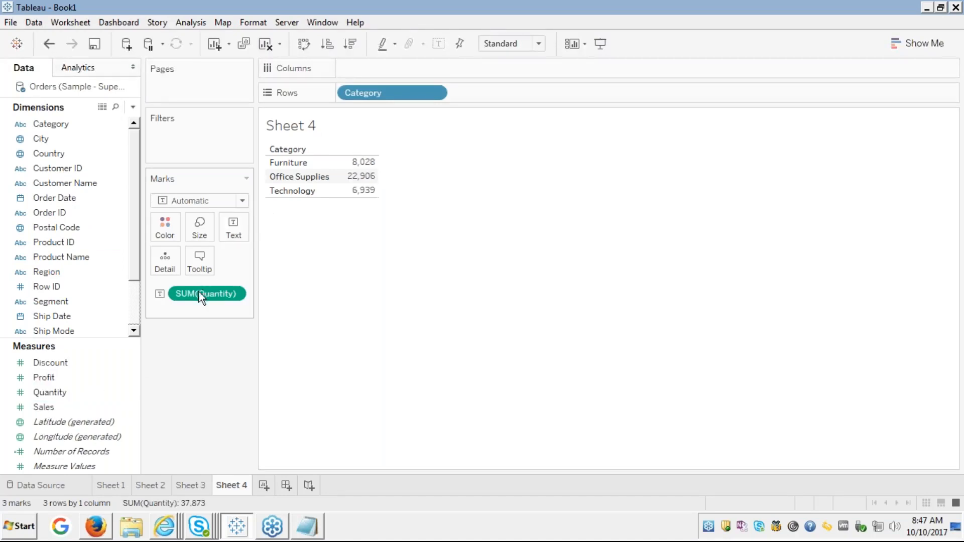
left_click_drag(197, 294, 93, 324)
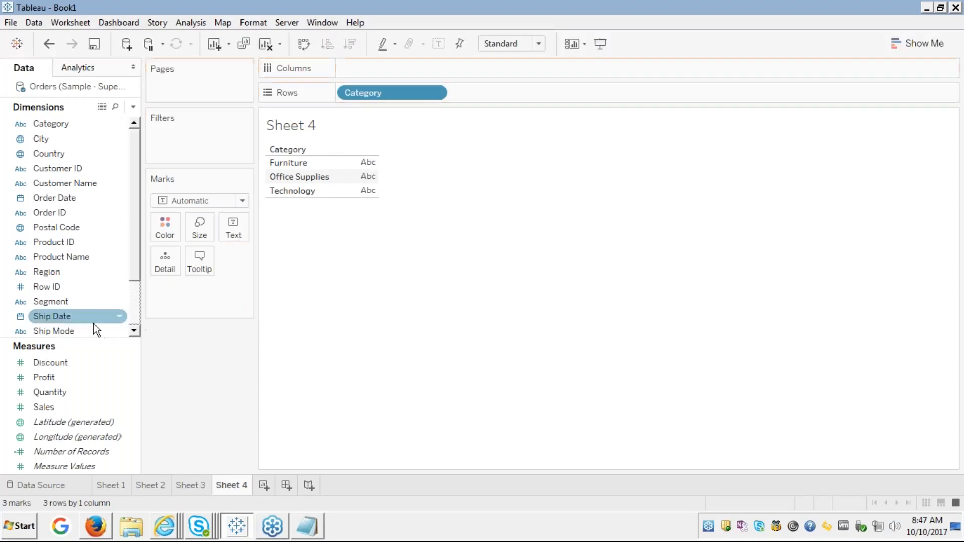
double_click(41, 408)
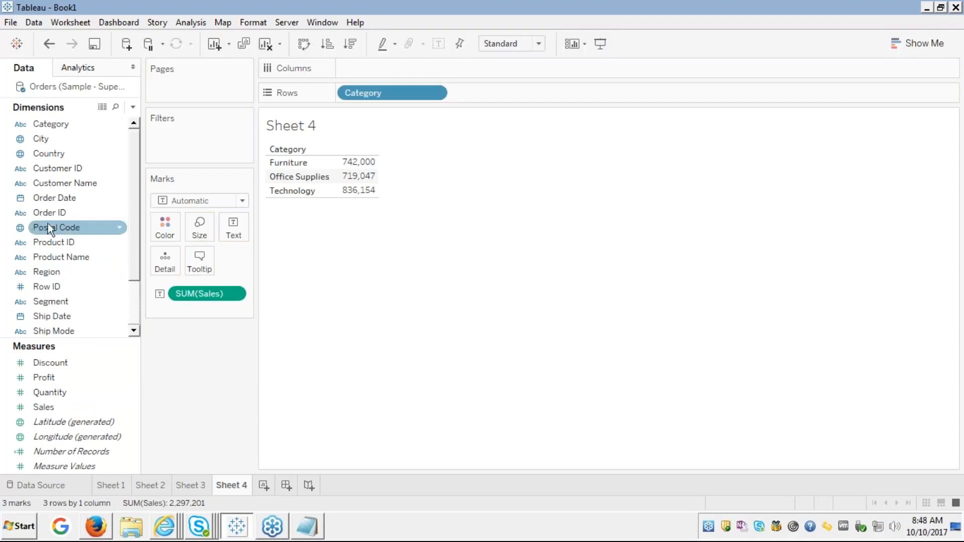
Add Order Date to the columns as a continuous date at week number level.
left_click(57, 198)
left_click_drag(58, 198, 374, 65)
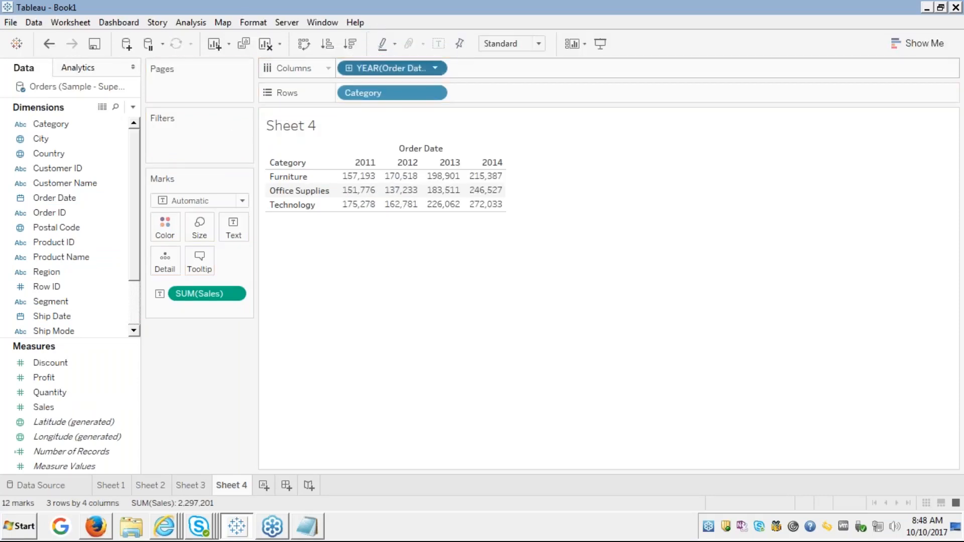
right_click(375, 65)
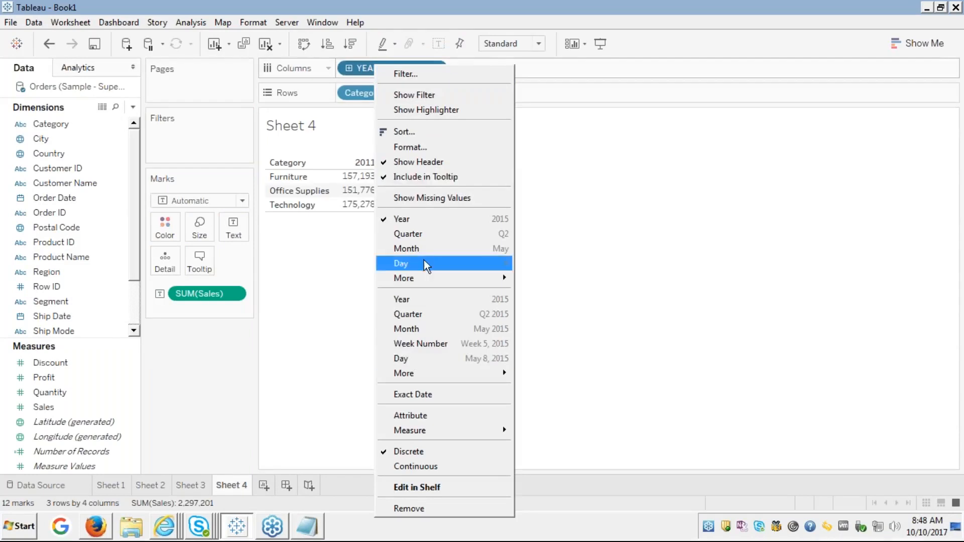
left_click(403, 470)
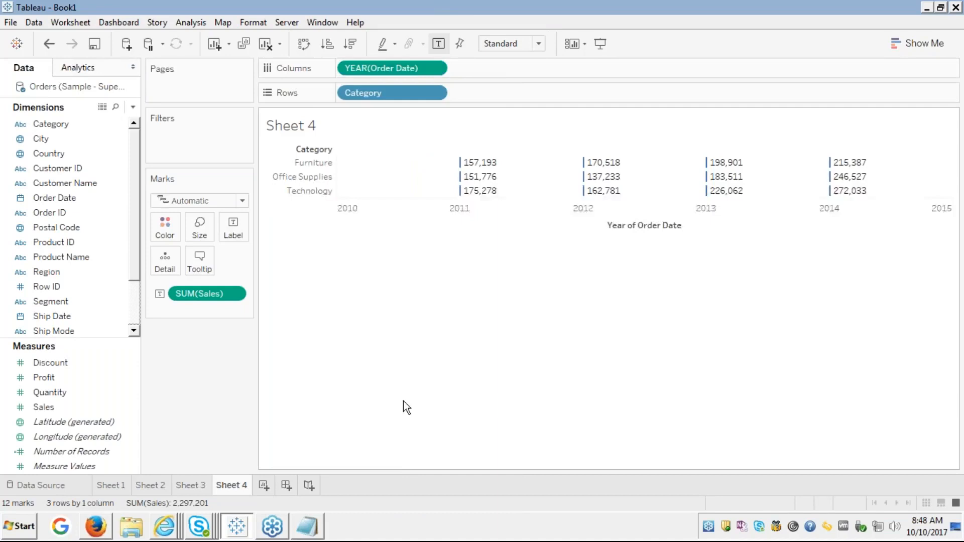
right_click(385, 70)
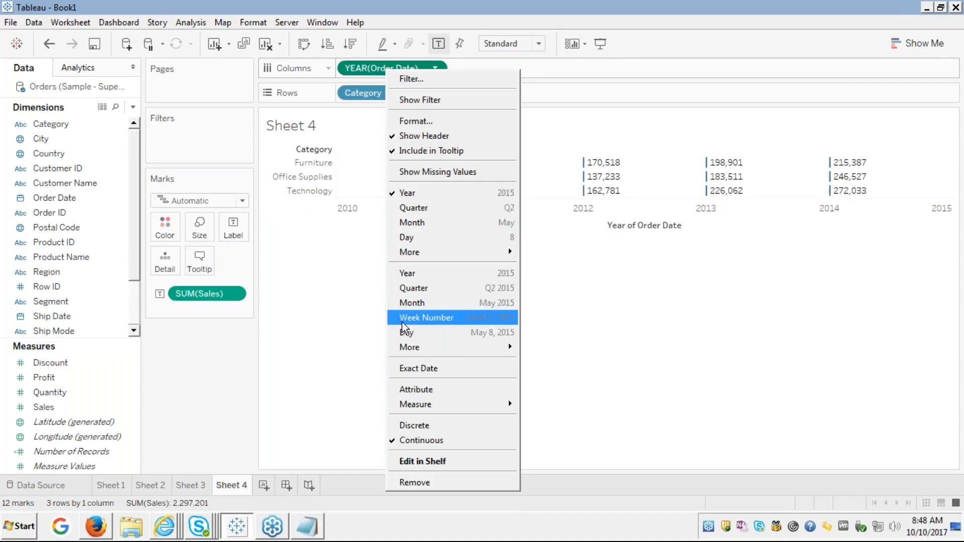
left_click(415, 321)
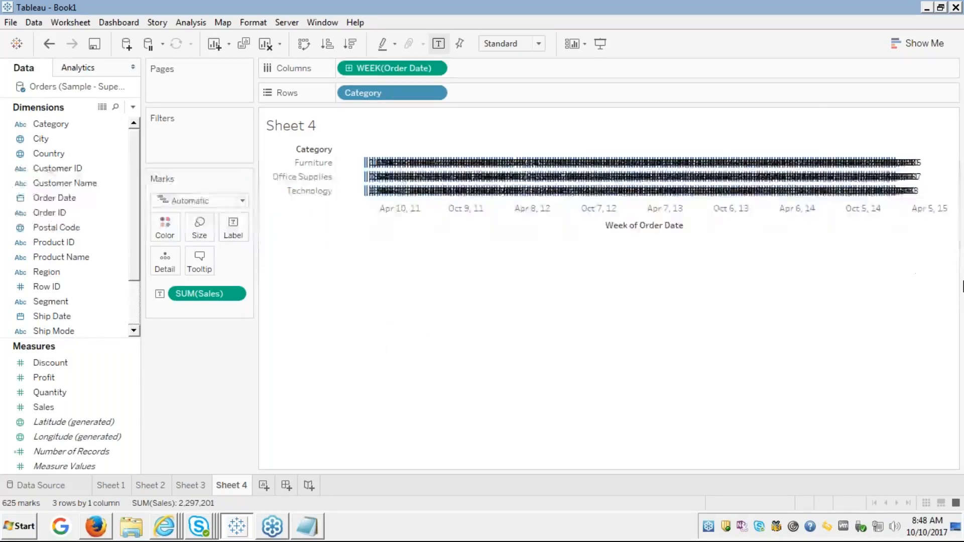
Use Show Me to compare continuous and discrete line charts and keep the discrete line chart of weekly sales coloured by category.
left_click(919, 42)
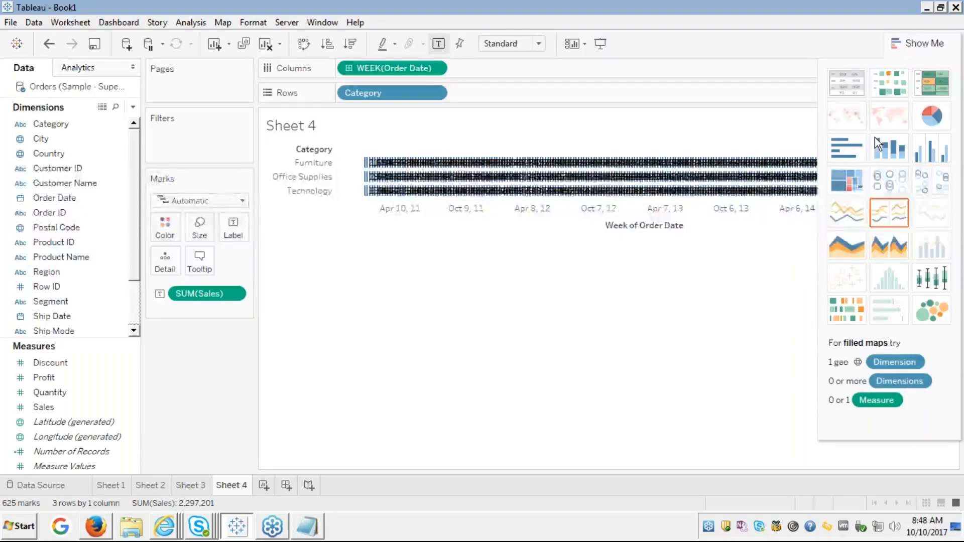
left_click(881, 214)
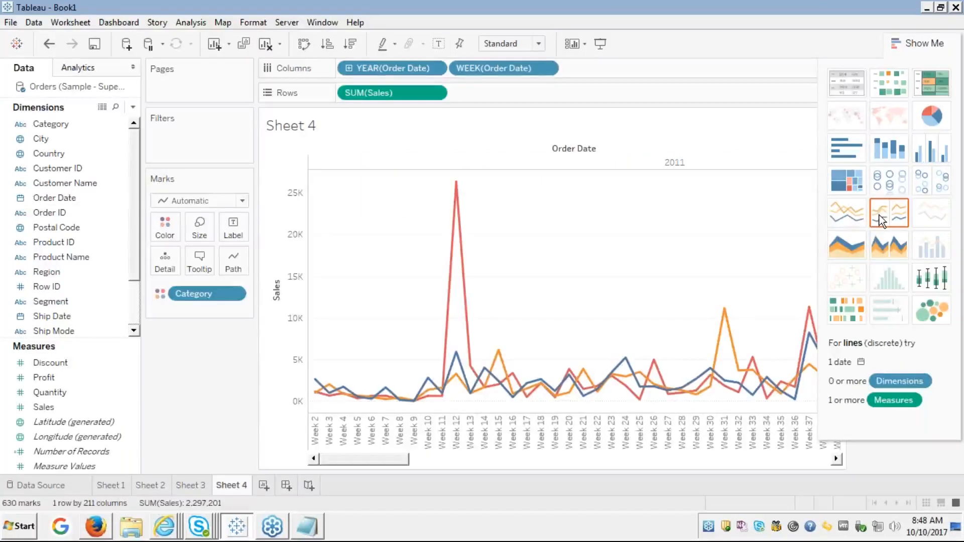
left_click(839, 217)
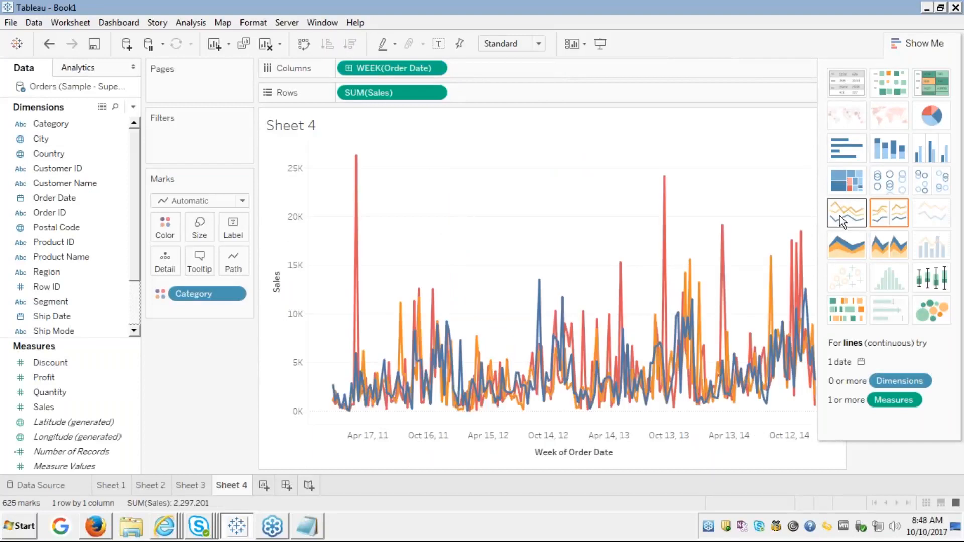
left_click(889, 219)
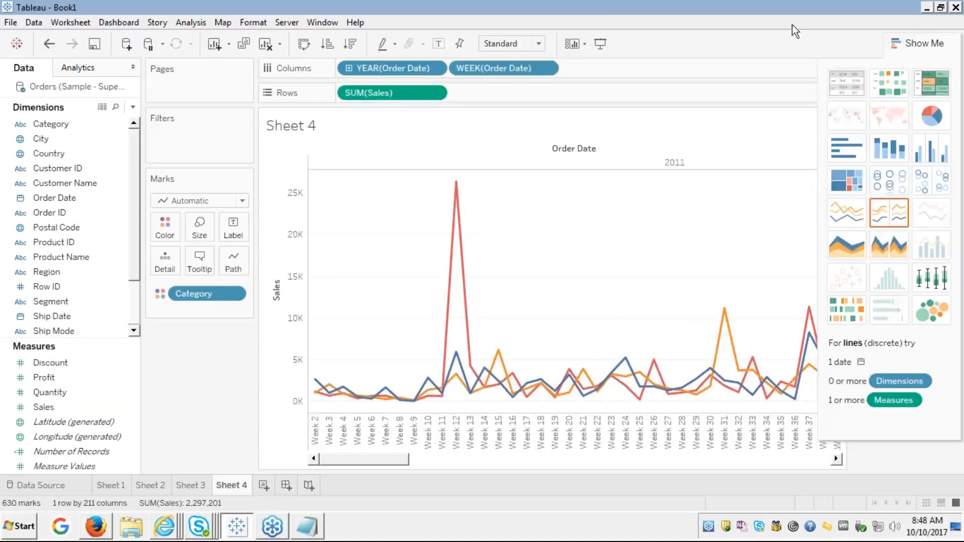
left_click(919, 43)
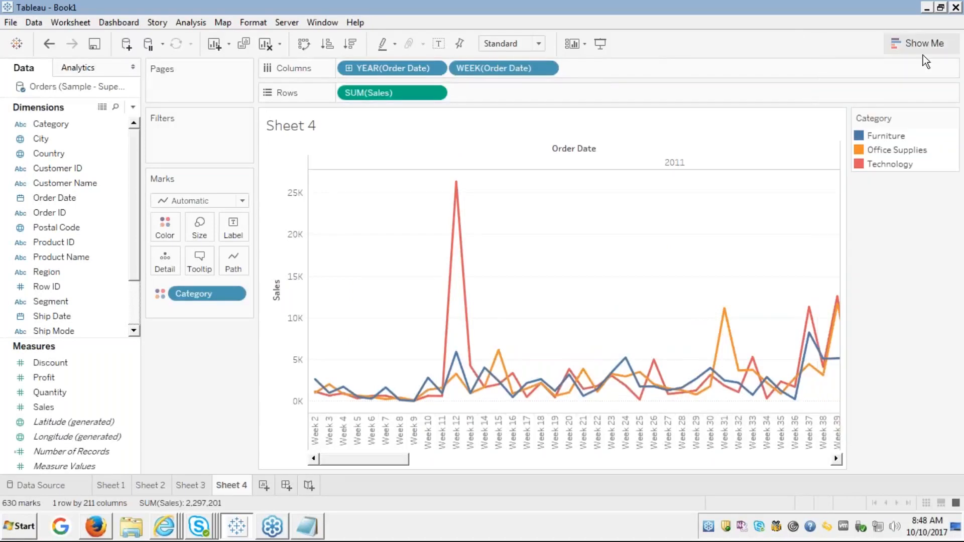
Highlight the Furniture, Office Supplies and Technology lines one after another from the Category legend, and clear the highlighting.
mouse_move(469, 320)
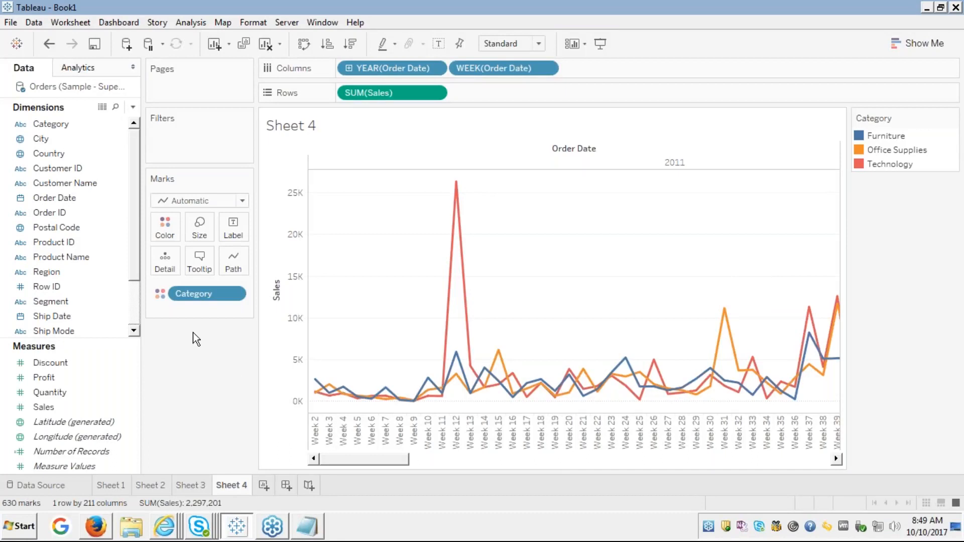
mouse_move(401, 397)
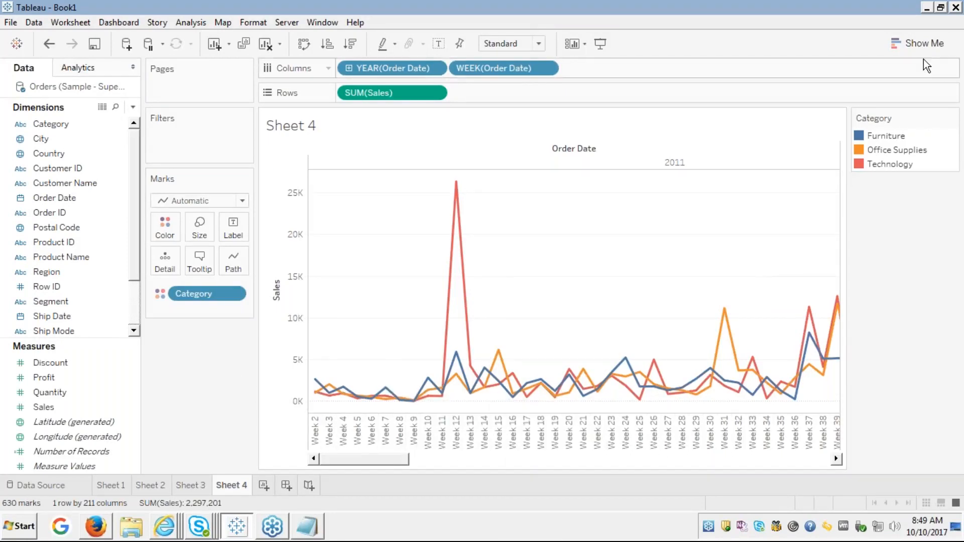
left_click(888, 136)
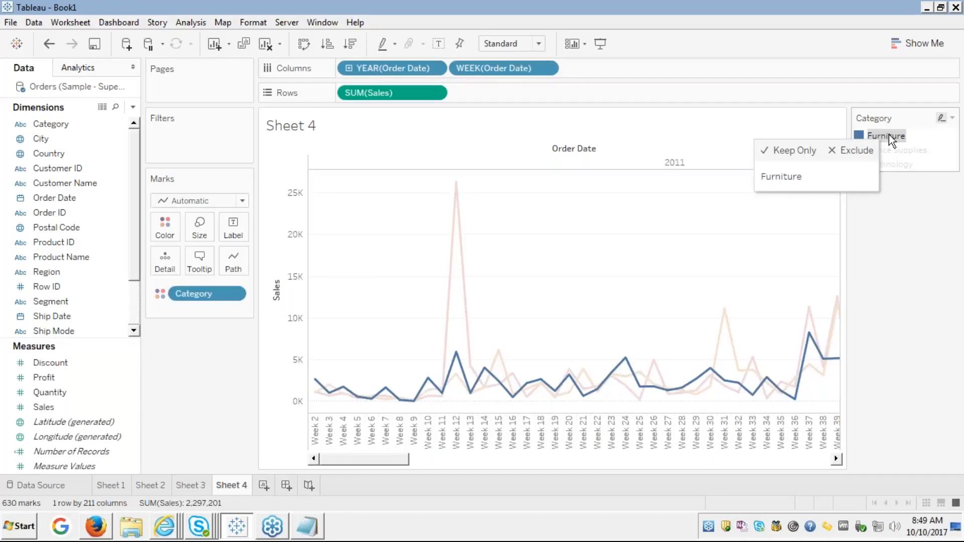
left_click(902, 149)
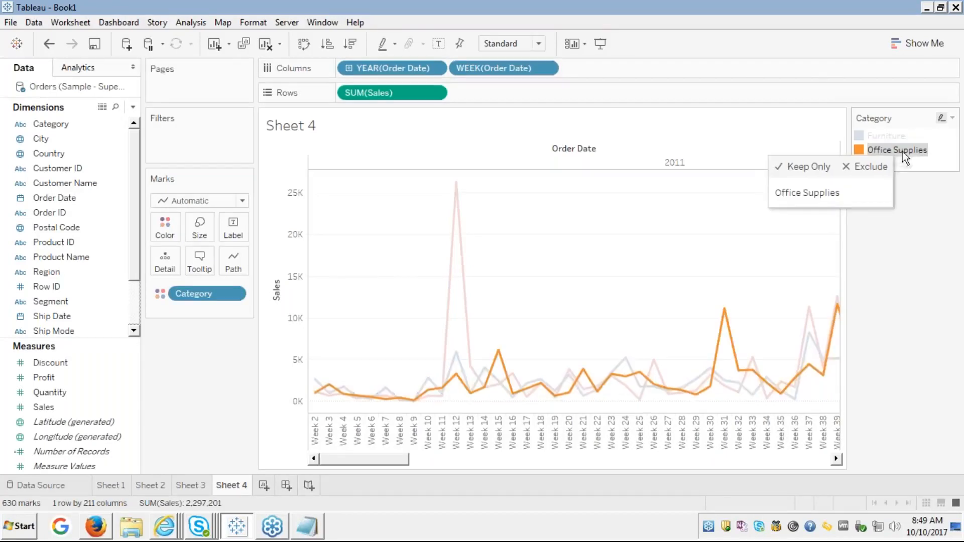
left_click(909, 167)
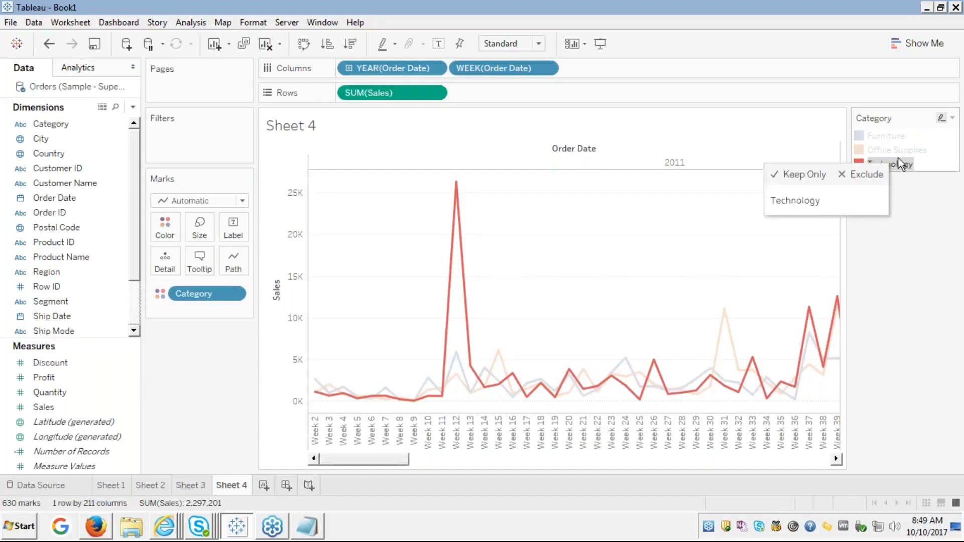
left_click(899, 165)
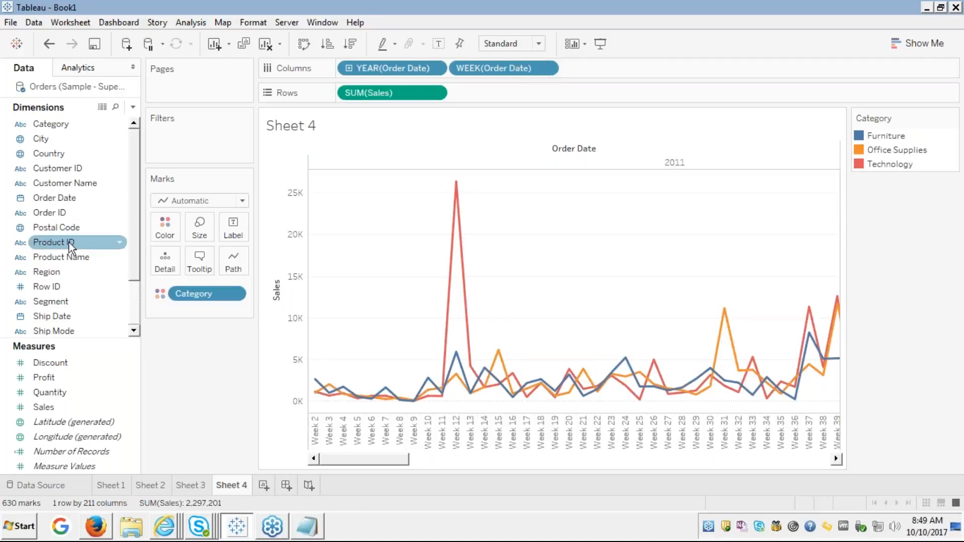
Examine the Individual Dates filter options for Order Date, checking the required date range on the slide in Firefox midway, and cancel the filter.
left_click(65, 197)
mouse_move(68, 197)
left_mouse_down()
mouse_move(156, 173)
mouse_move(186, 135)
left_mouse_up()
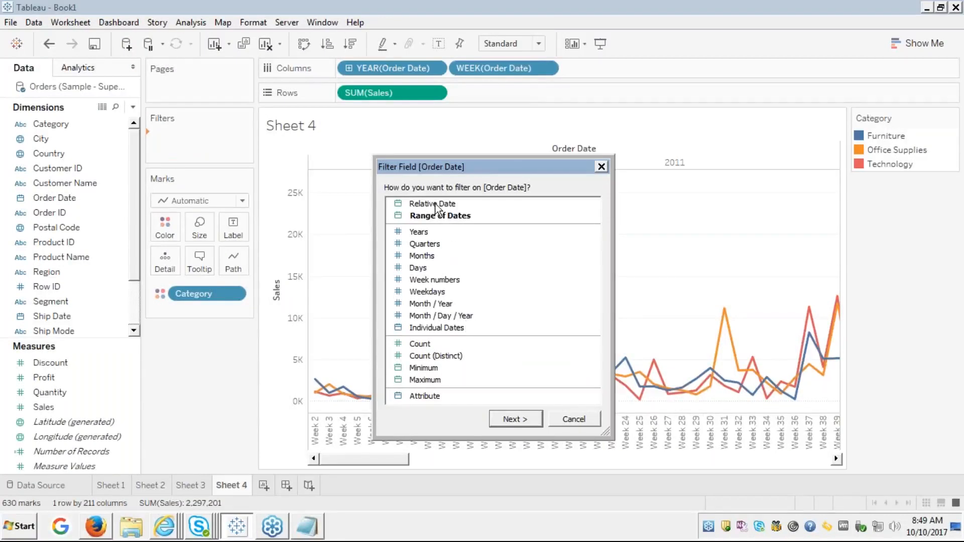
left_click(427, 328)
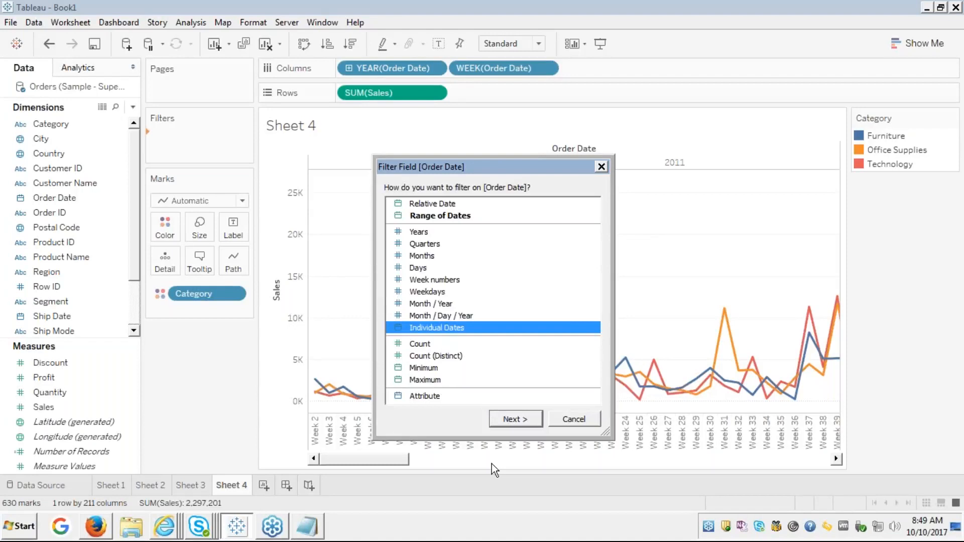
key("alt+Tab")
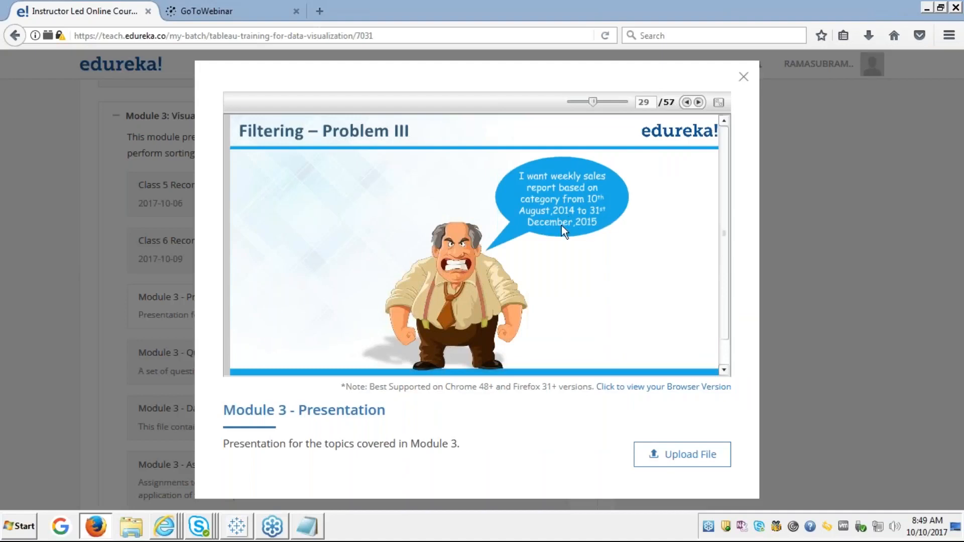
key("alt+Tab")
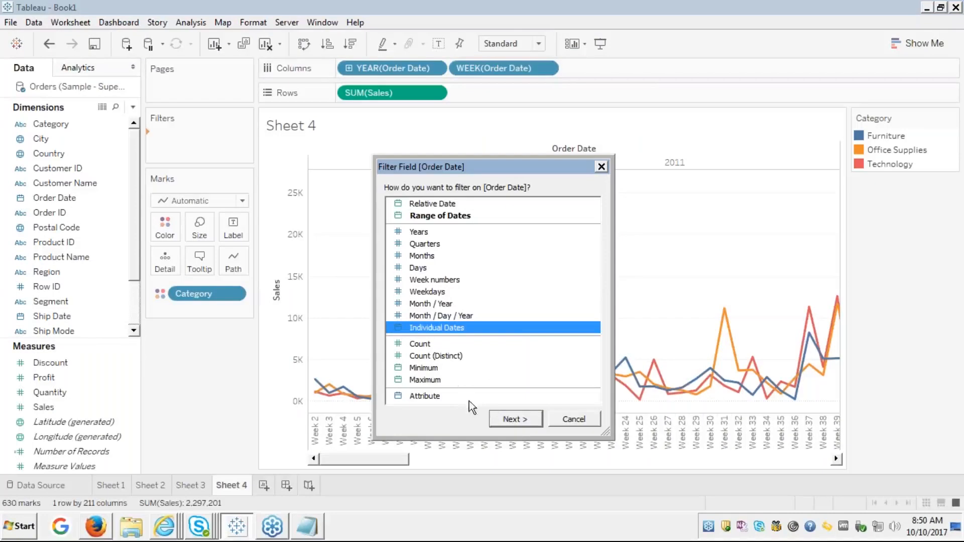
left_click(516, 423)
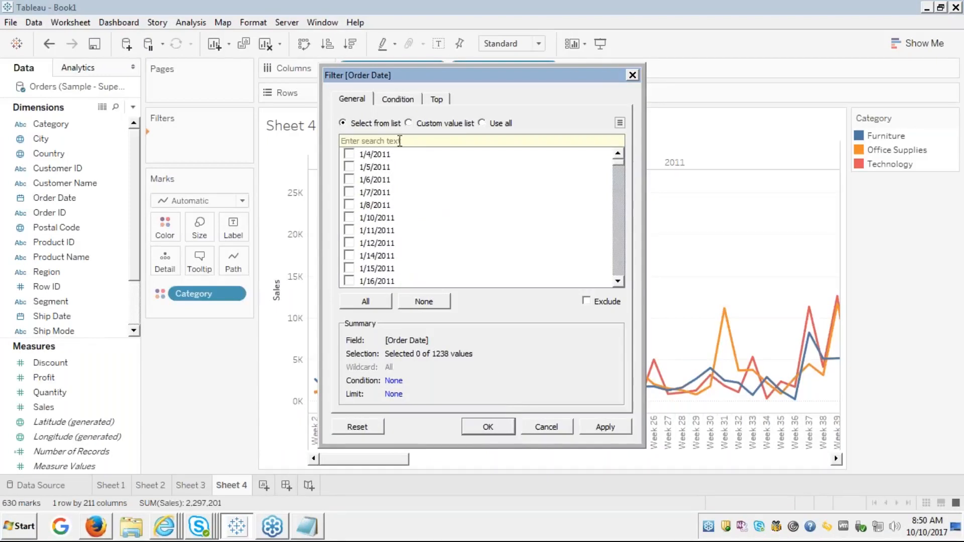
left_click(397, 100)
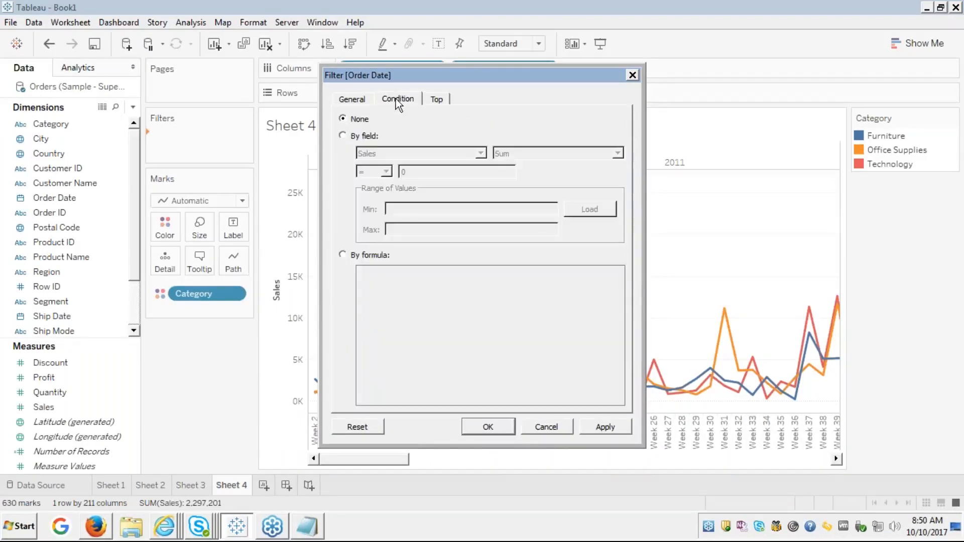
left_click(352, 101)
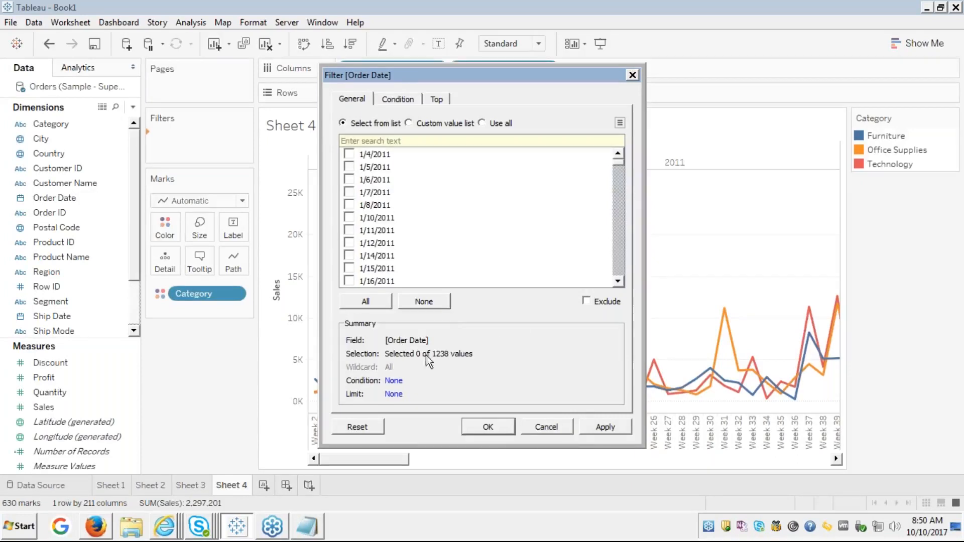
left_click(546, 427)
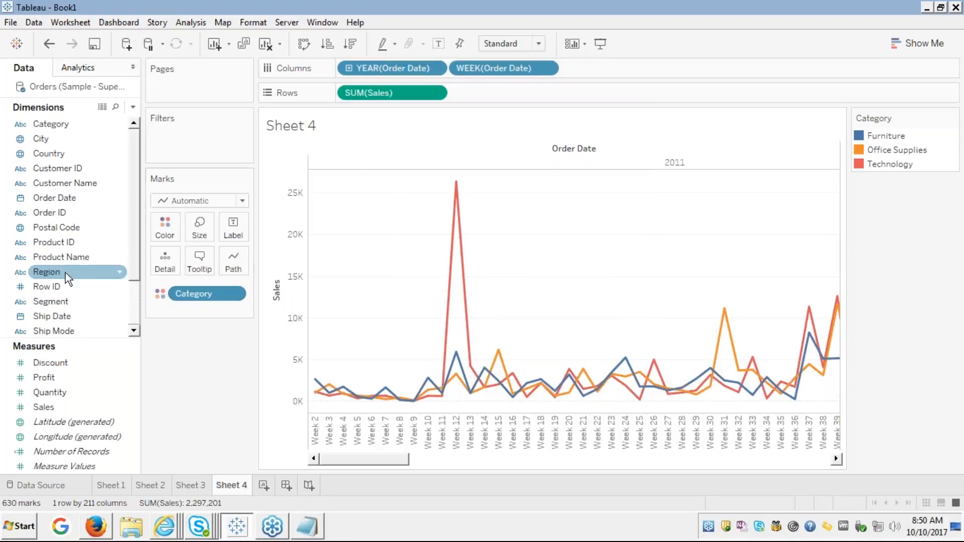
Examine the Relative Date filter options for Order Date and cancel without applying a filter.
left_click(49, 199)
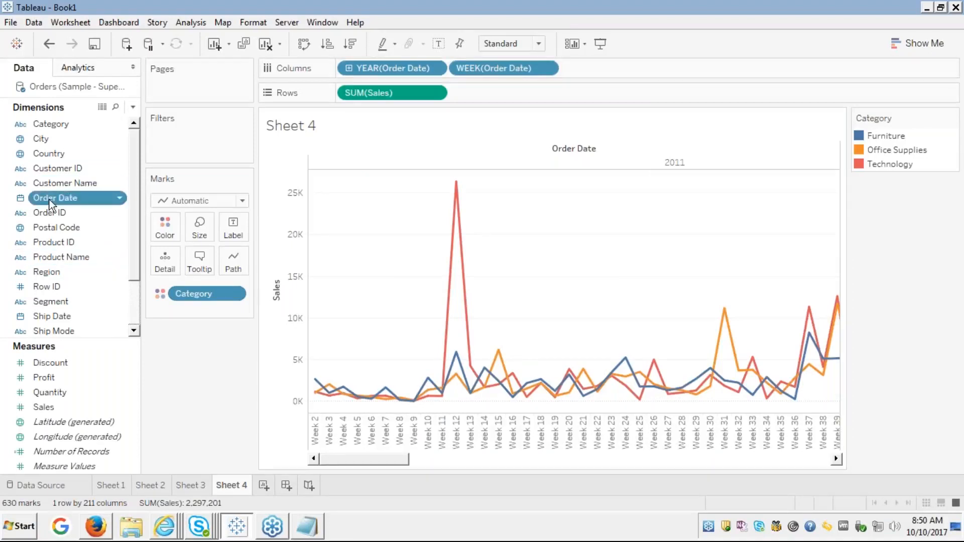
left_click_drag(53, 200, 181, 141)
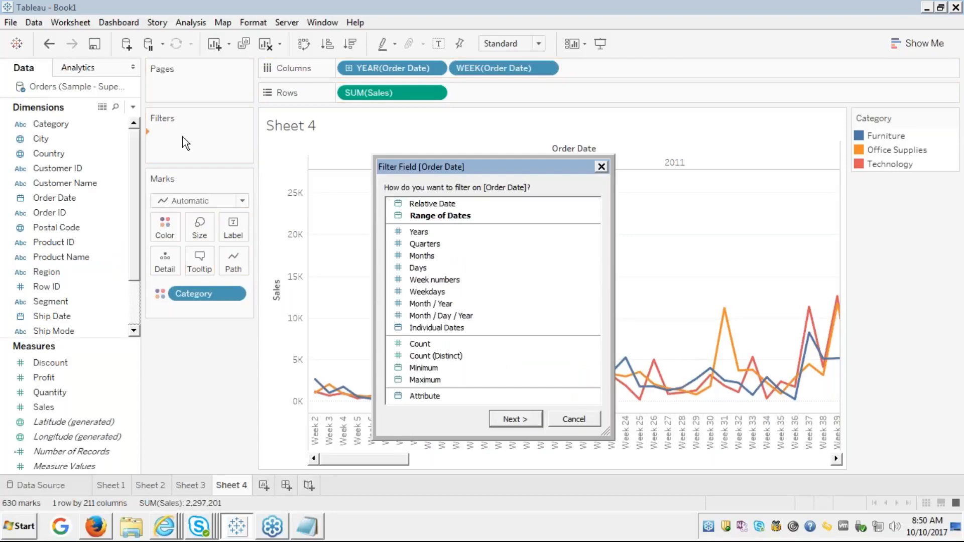
left_click(432, 202)
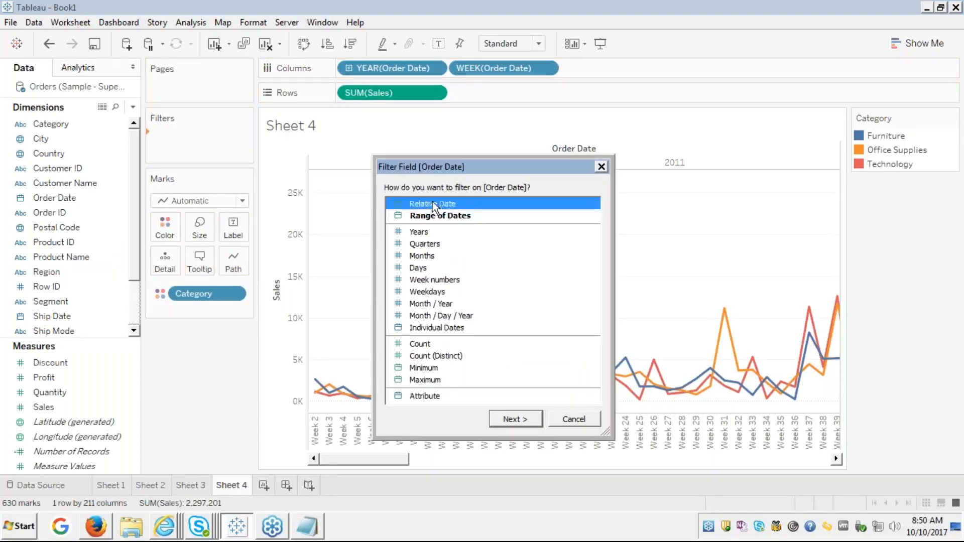
left_click(516, 423)
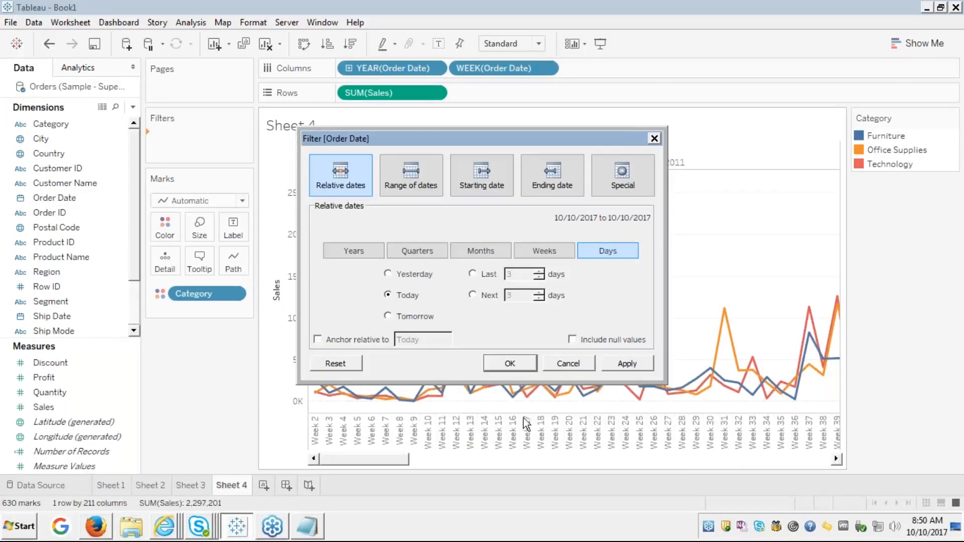
left_click(569, 363)
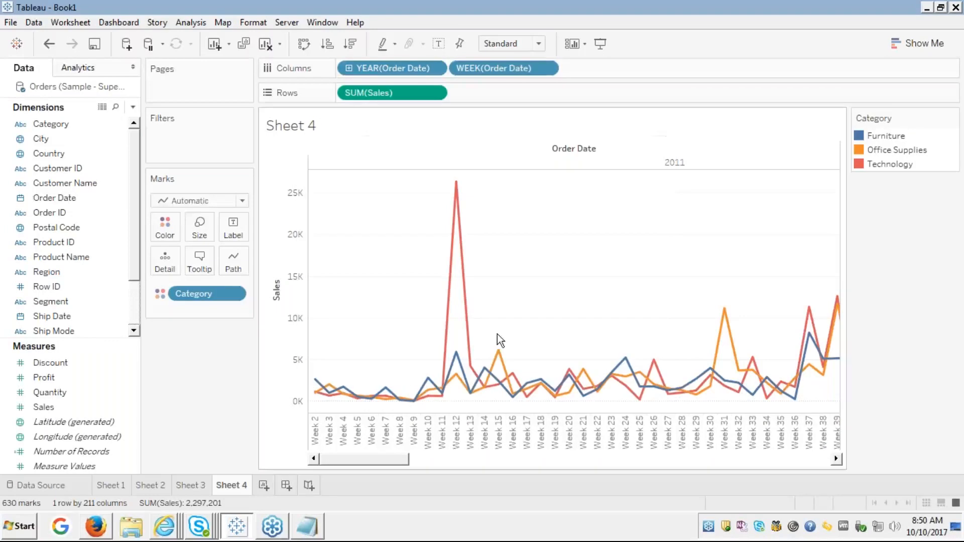
left_click(46, 199)
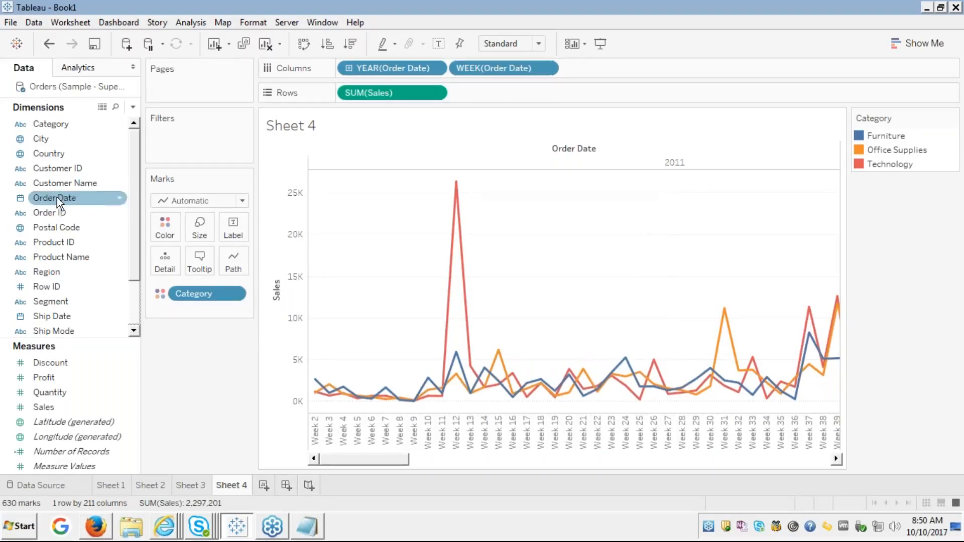
left_click_drag(56, 197, 75, 183)
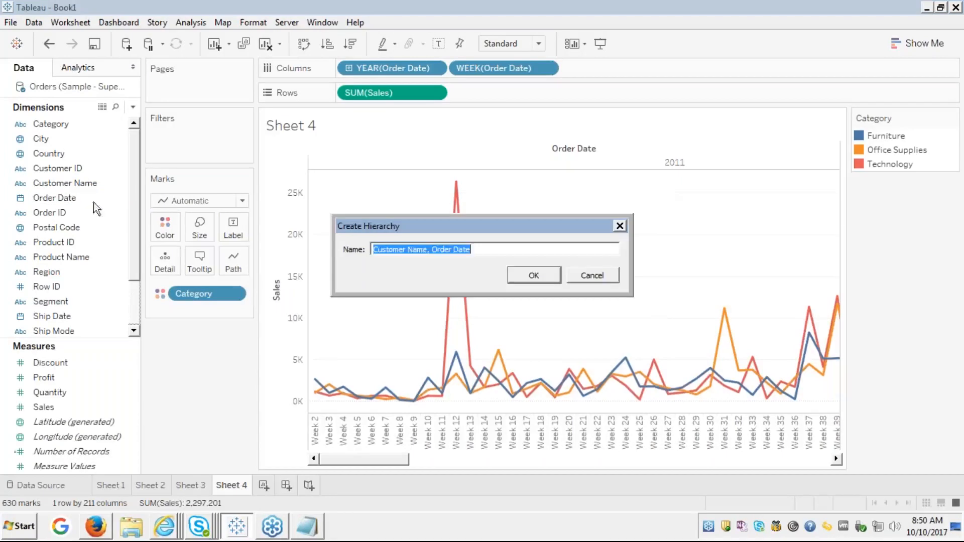
key("Escape")
Examine the Range of Dates filter settings for Order Date and cancel without applying a filter.
left_click(69, 194)
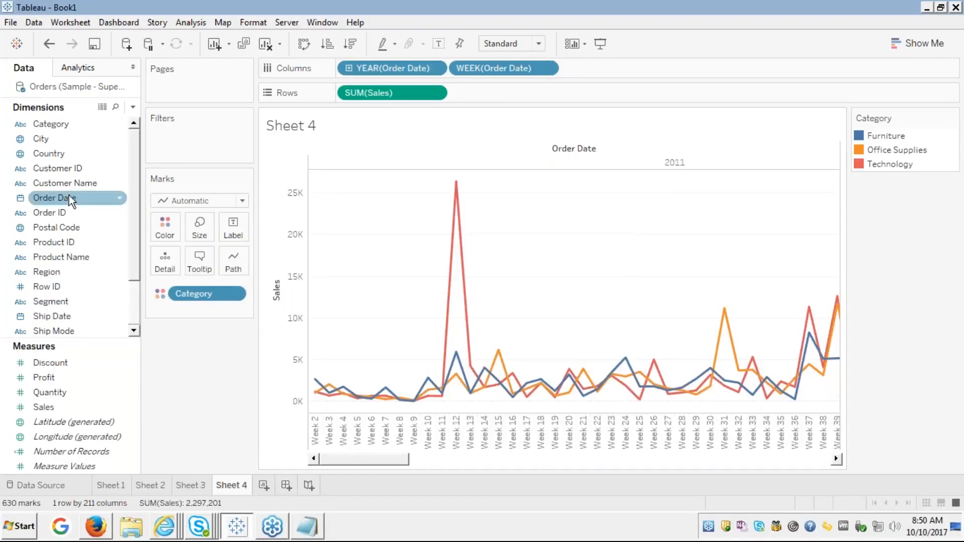
left_click_drag(65, 198, 172, 150)
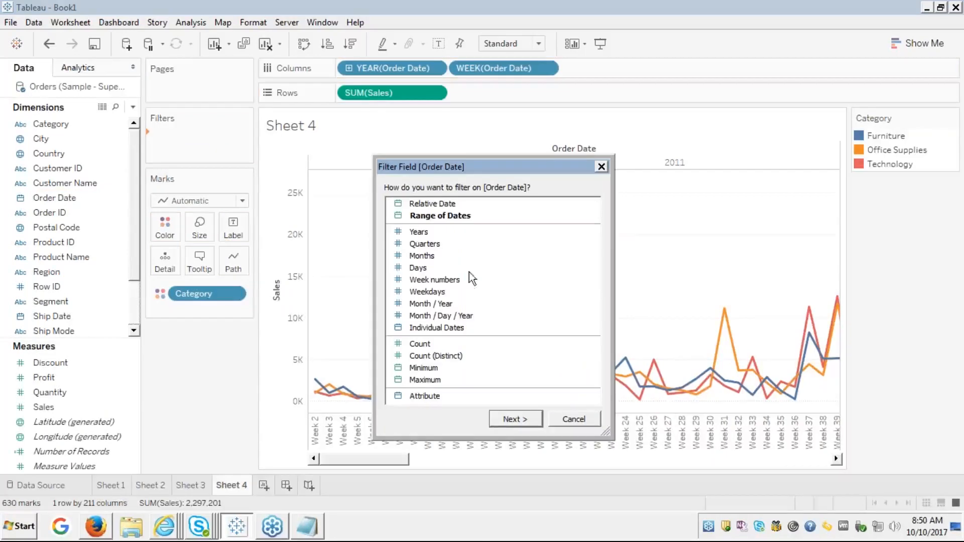
left_click(508, 420)
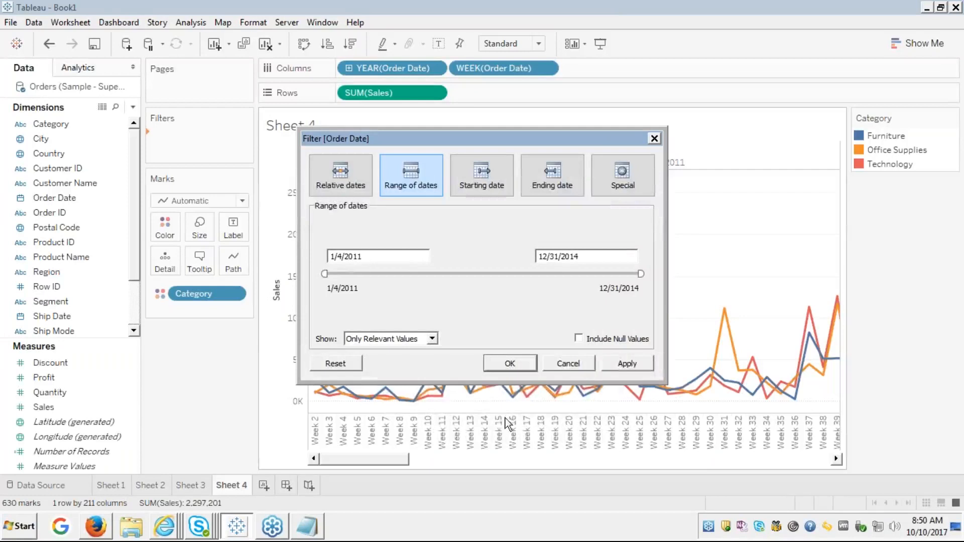
left_click(573, 366)
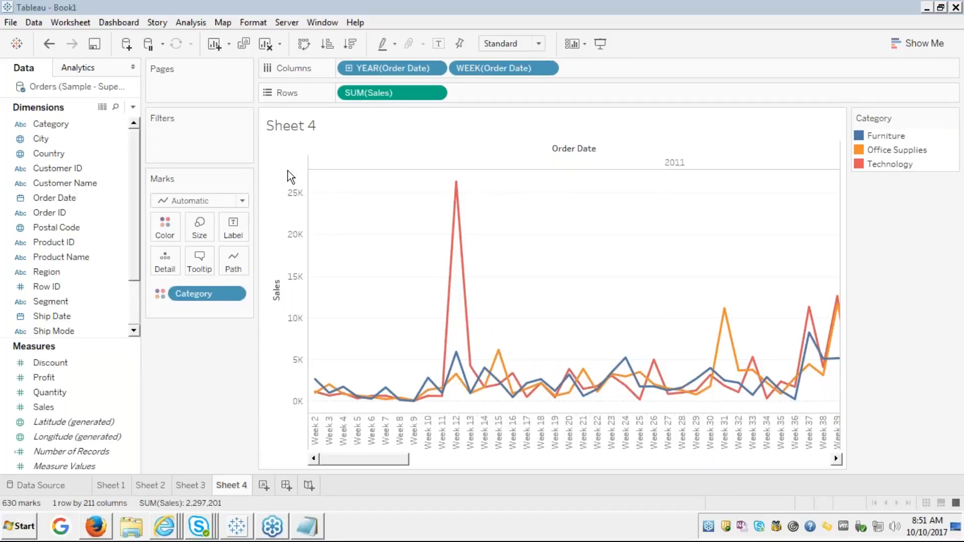
Remove the year and week Order Date fields from the columns and add Order Date there again at year level.
left_click(720, 123)
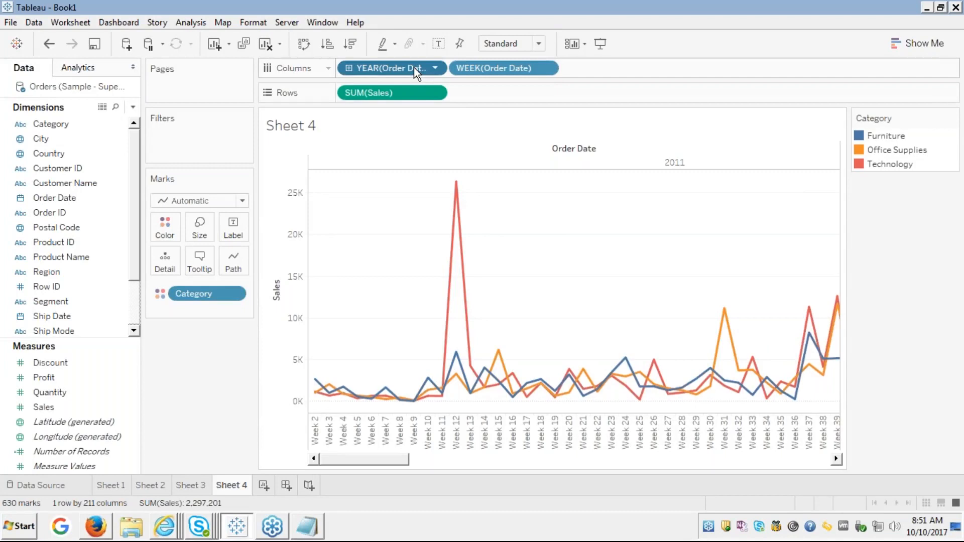
left_click_drag(413, 68, 97, 141)
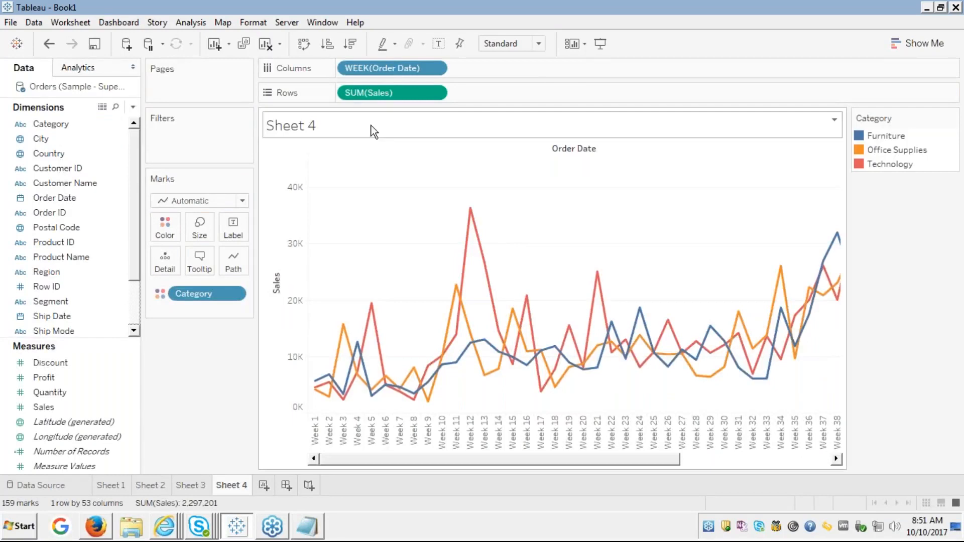
left_click_drag(389, 70, 21, 253)
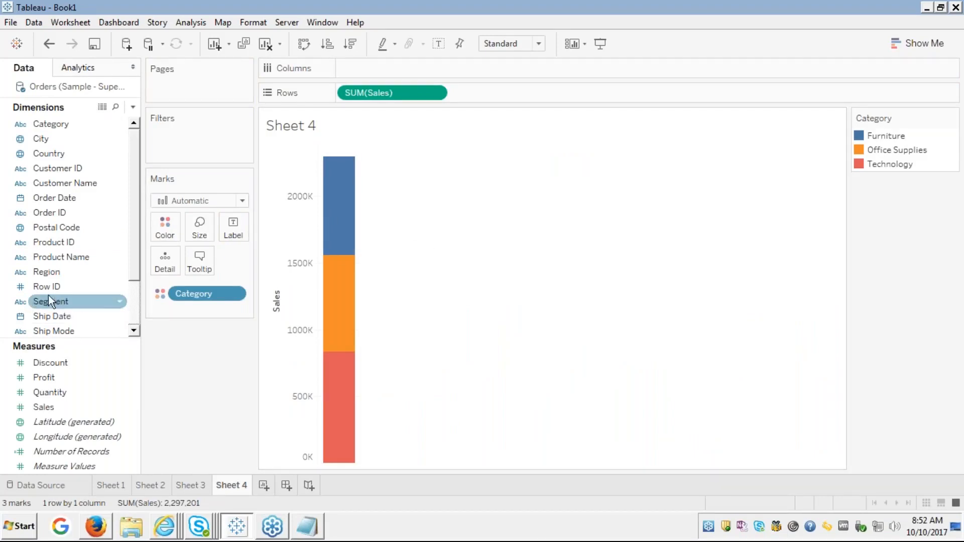
left_click(56, 199)
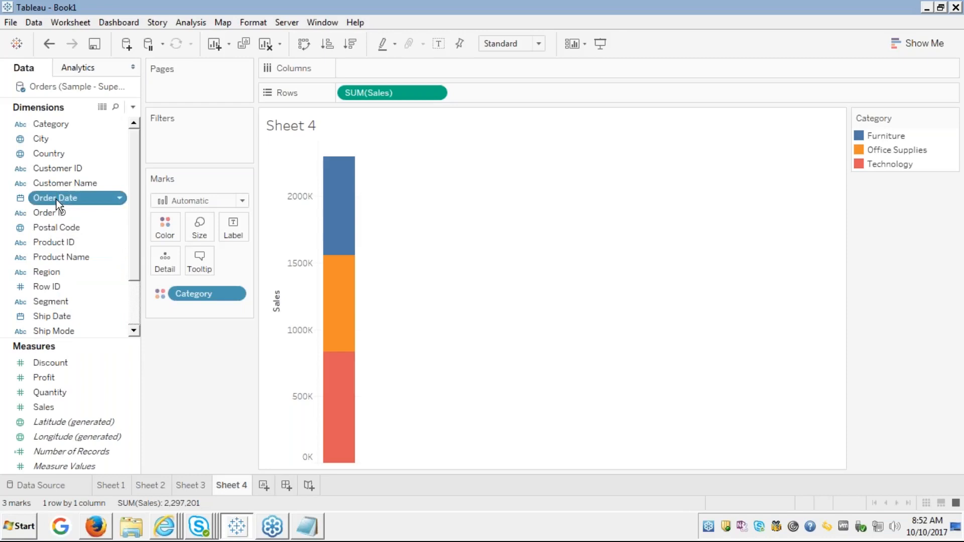
left_click_drag(56, 200, 372, 65)
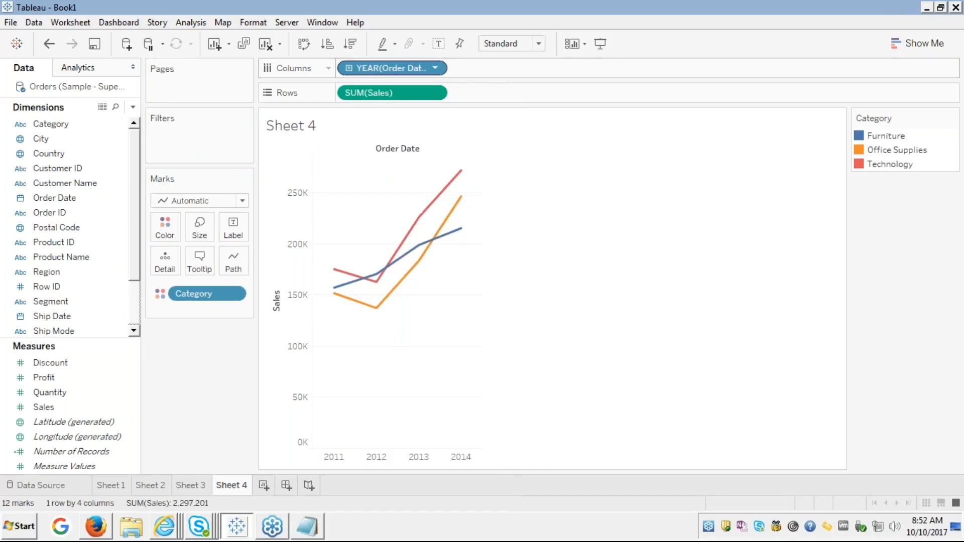
Set the Order Date column field to continuous Week Number, and briefly highlight the Furniture line through the Category legend.
right_click(373, 65)
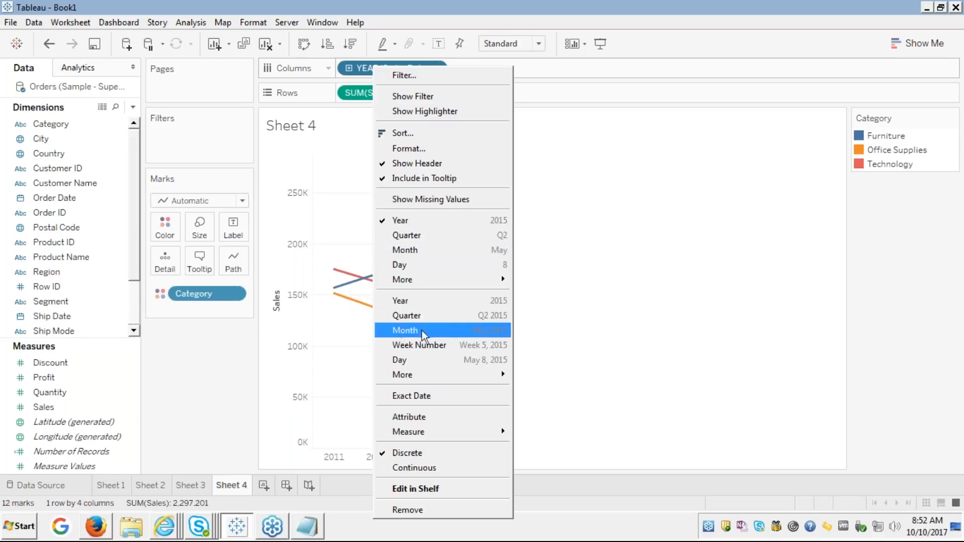
left_click(413, 345)
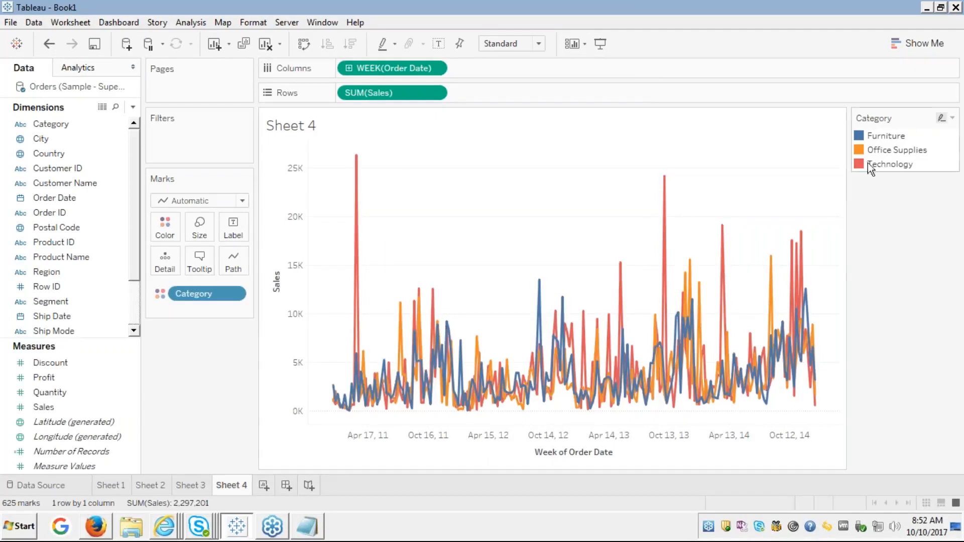
left_click(900, 137)
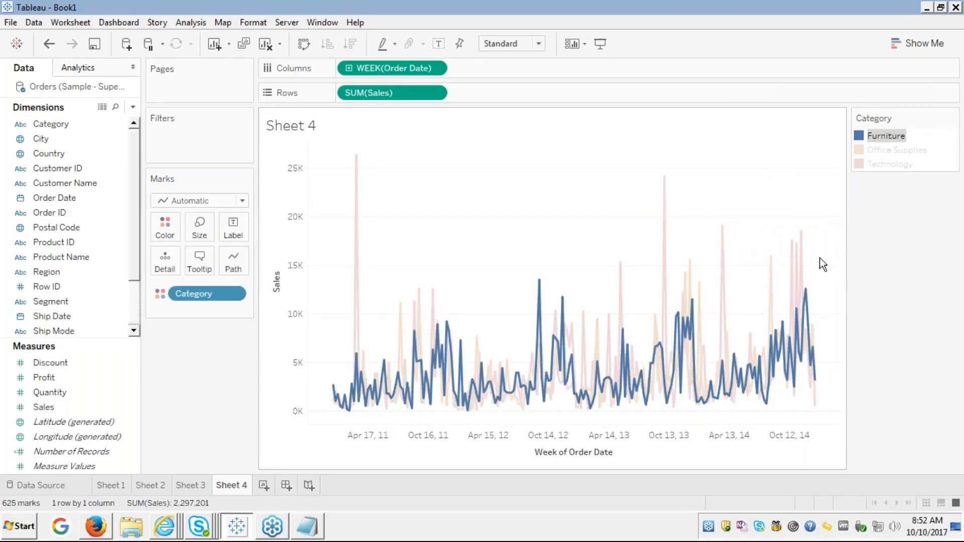
left_click(893, 136)
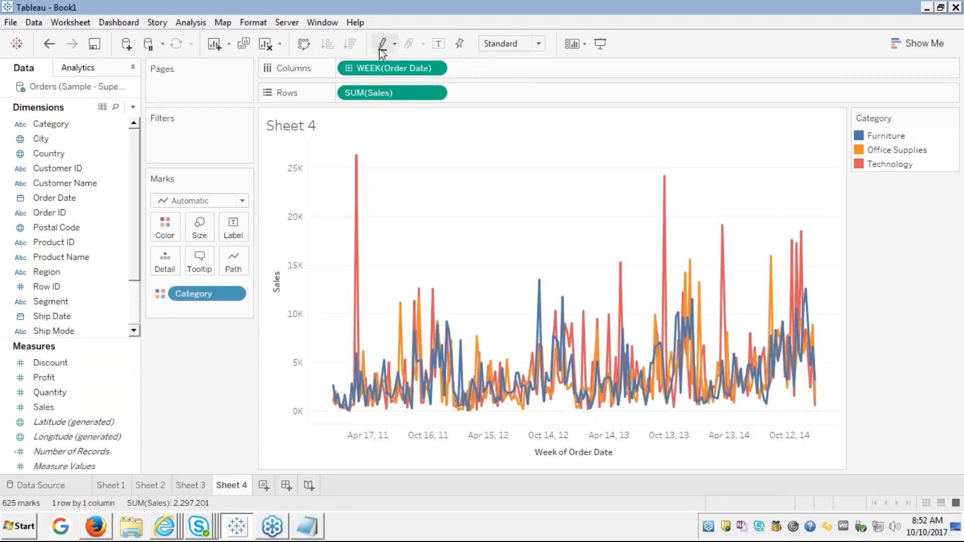
right_click(370, 67)
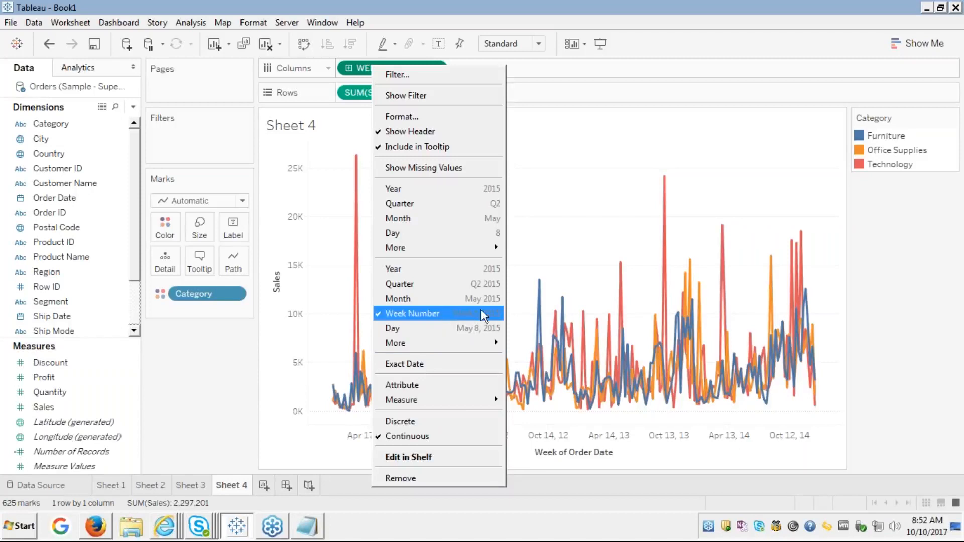
left_click(566, 136)
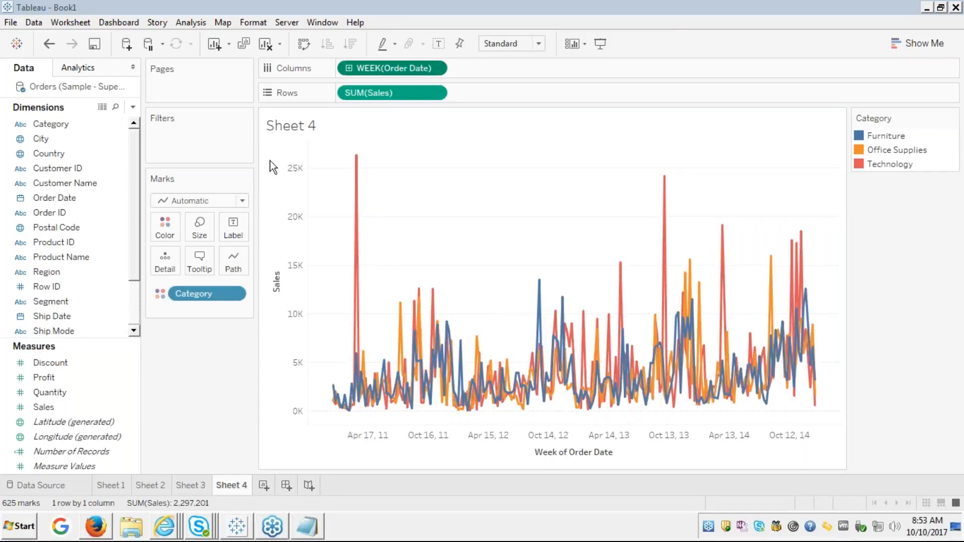
left_click(719, 122)
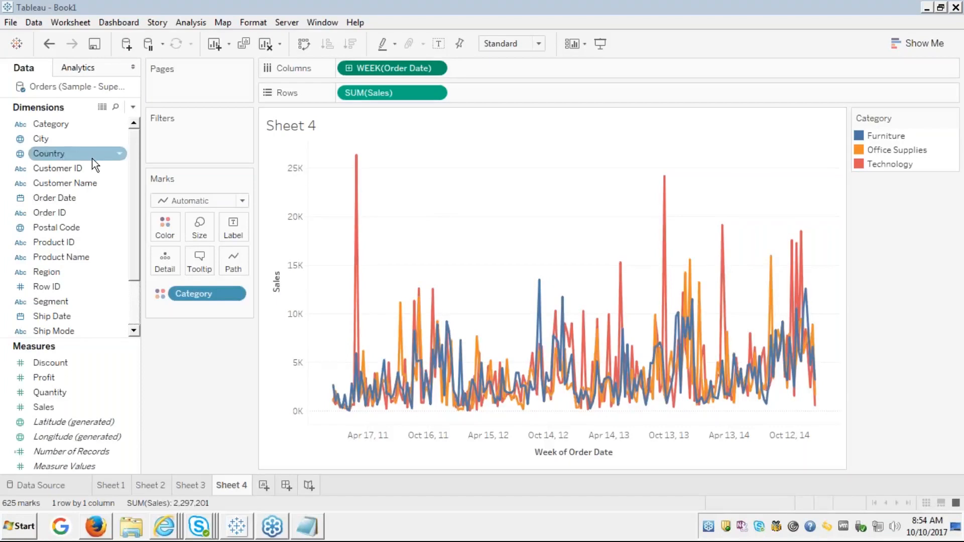
Add Order Date as a worksheet filter based on Range of Dates.
left_click_drag(56, 200, 166, 135)
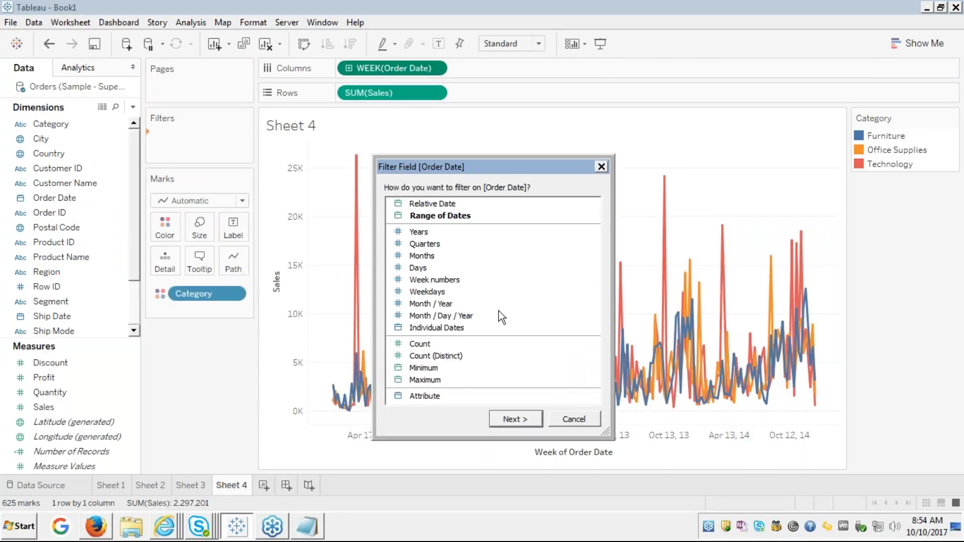
left_click(948, 404)
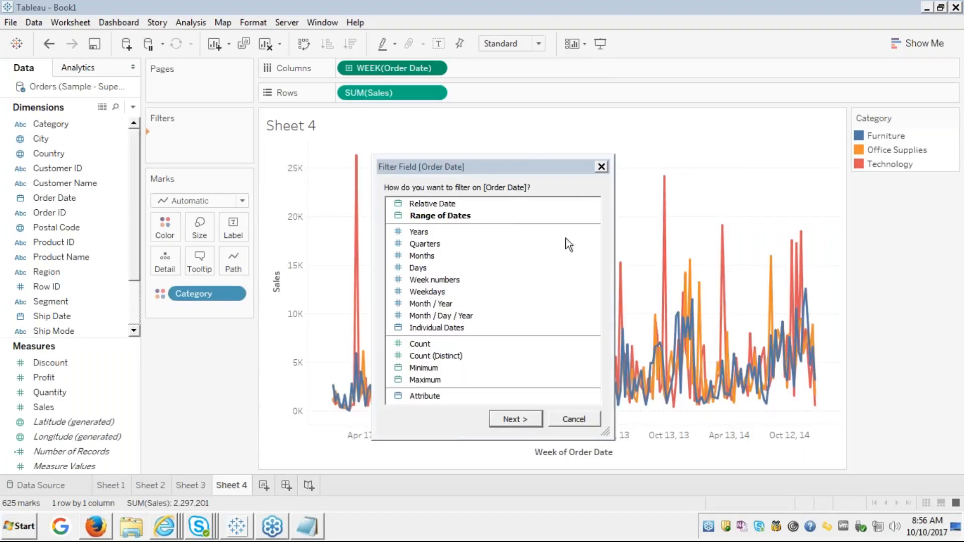
left_click(513, 420)
left_click(513, 420)
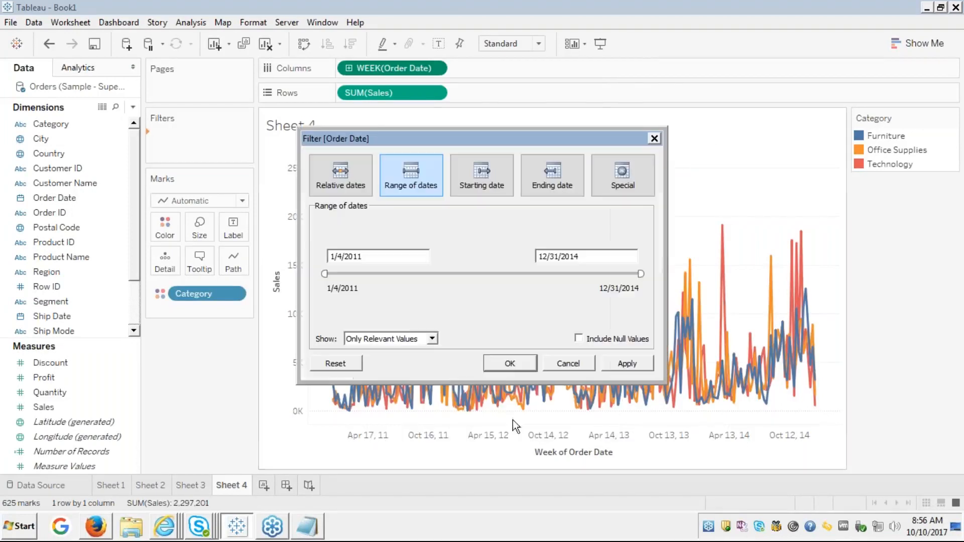
Set the filter's start date to 10/8/2014, checking the required date range on the slide in Firefox before and after the entry.
left_click(382, 256)
key("alt+Tab")
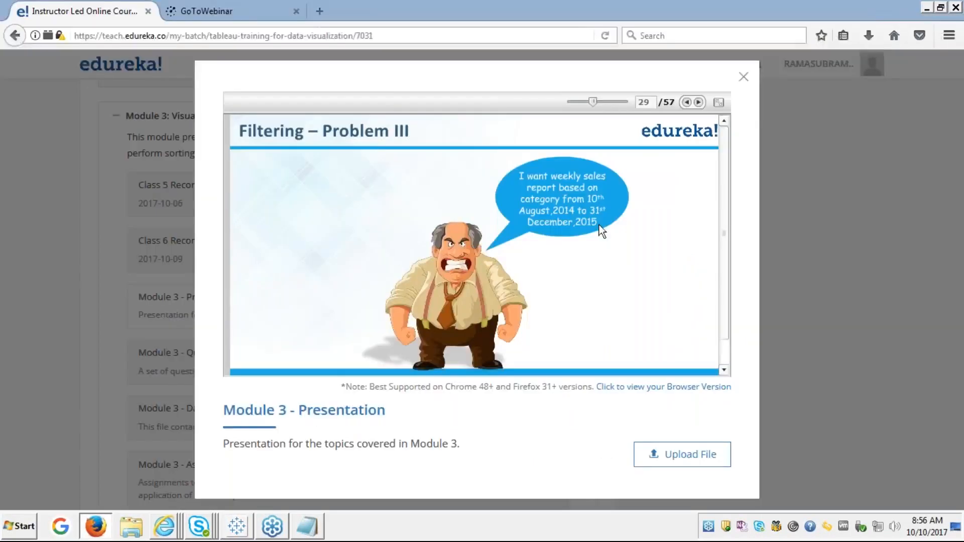
key("alt+Tab")
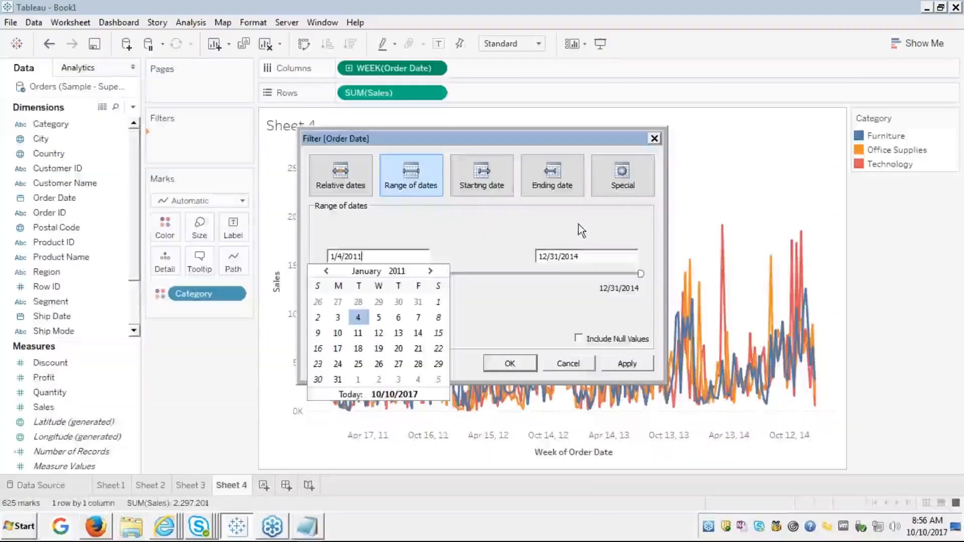
key("BackSpace")
type("4")
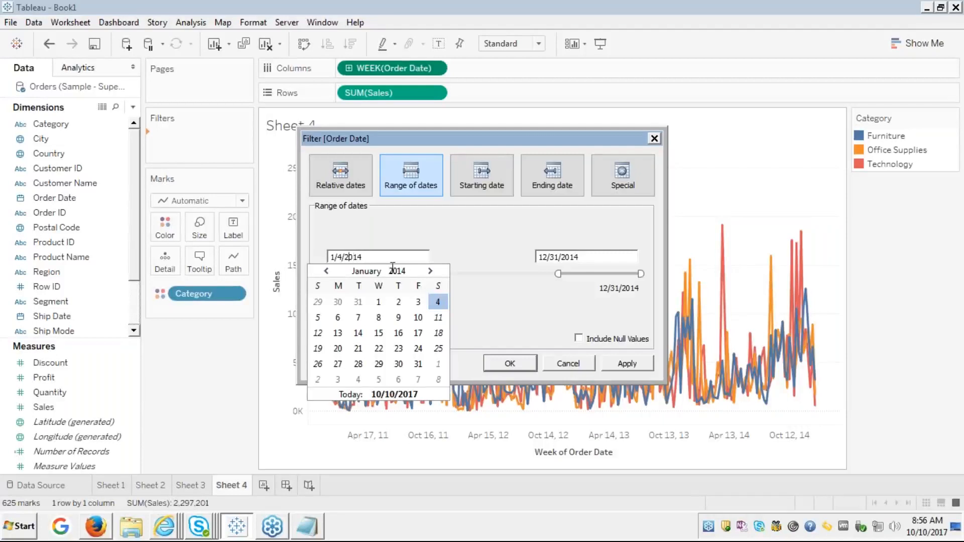
key("Left")
key("BackSpace")
type("8")
key("Right")
key("shift+End")
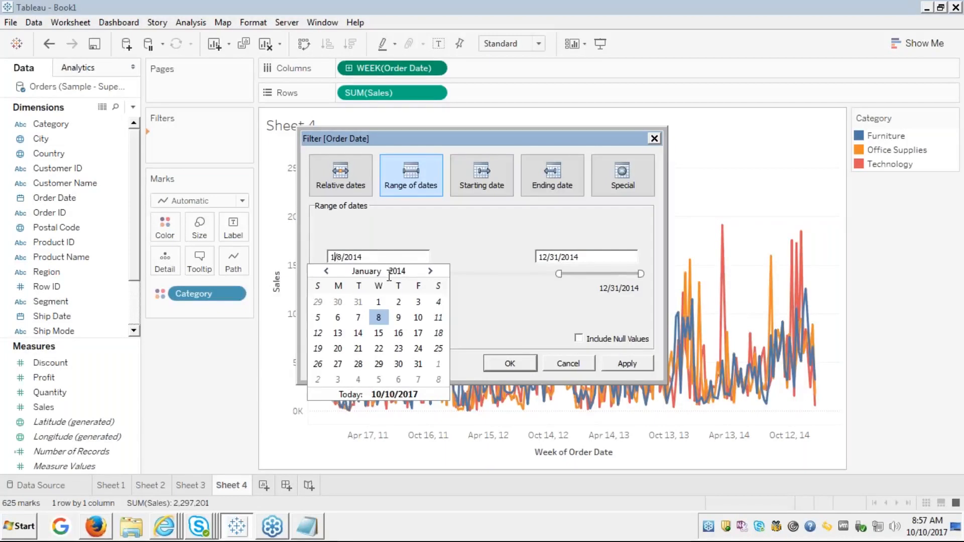
type("0")
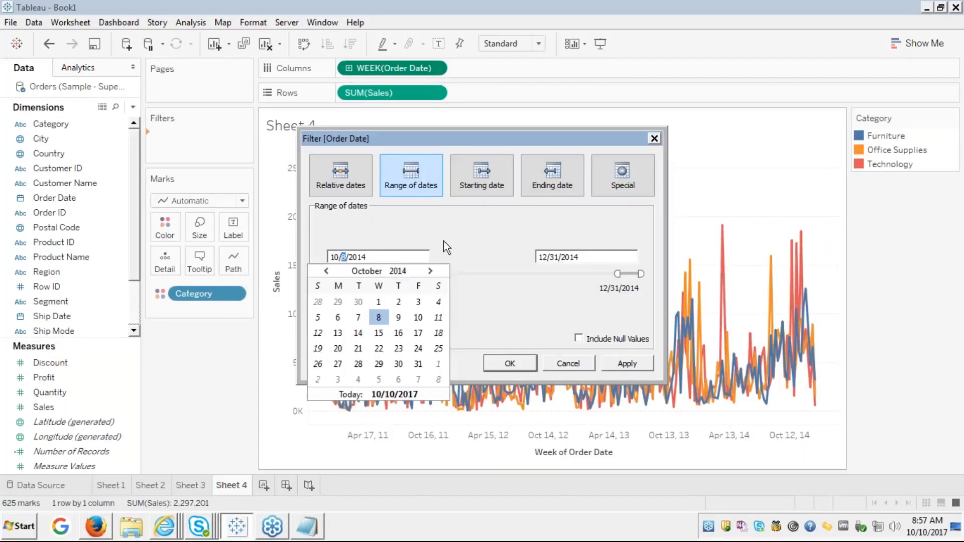
left_click(445, 246)
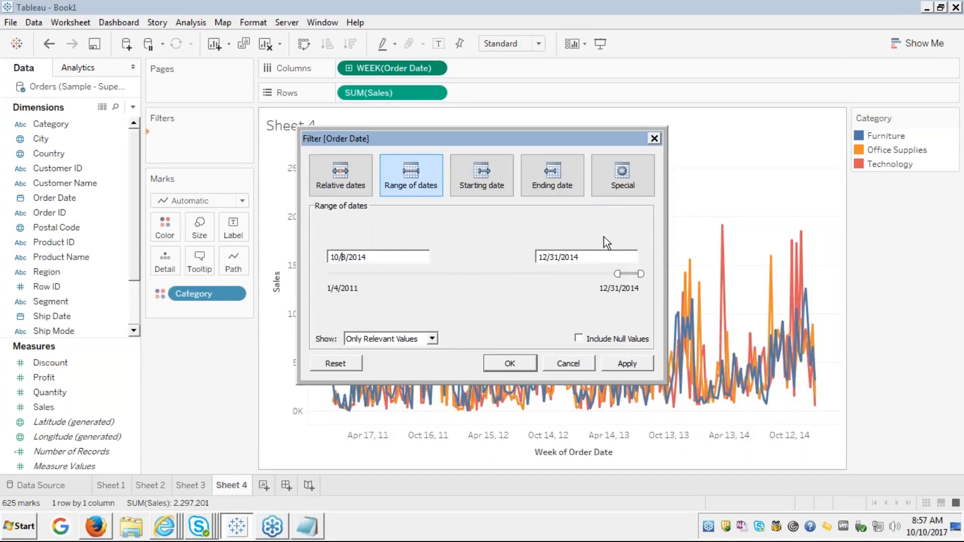
key("alt+Tab")
key("alt+Tab")
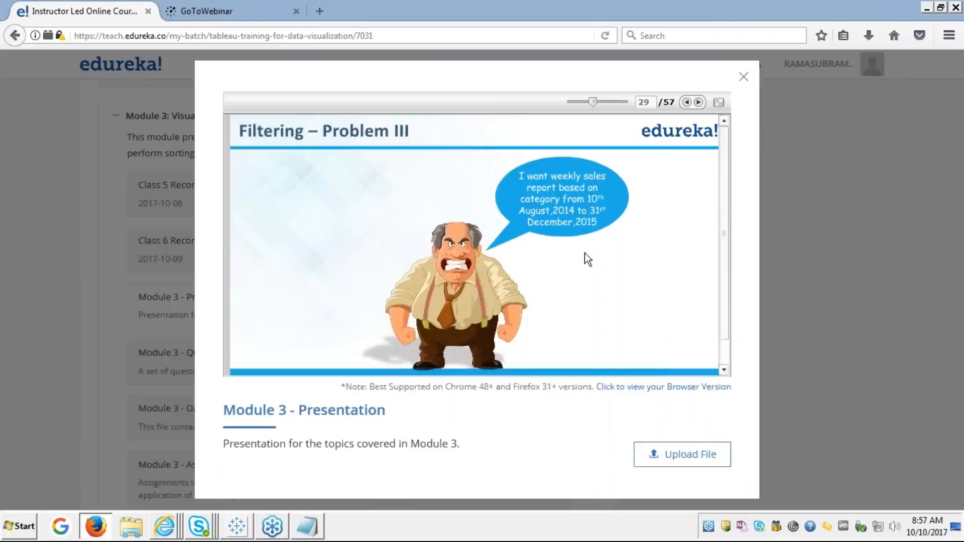
key("alt+Tab")
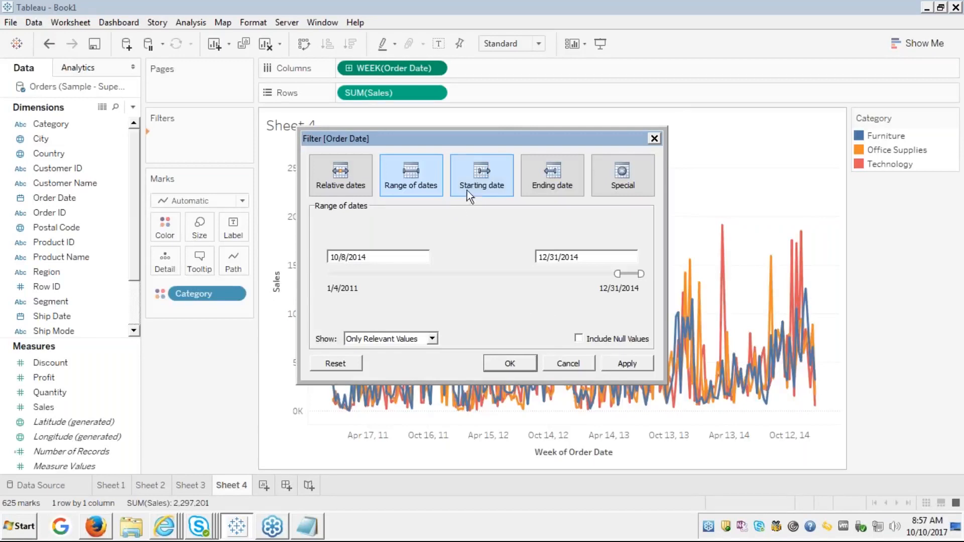
Examine the Starting date, Ending date, Special and Relative dates options of the Order Date filter.
left_click(480, 184)
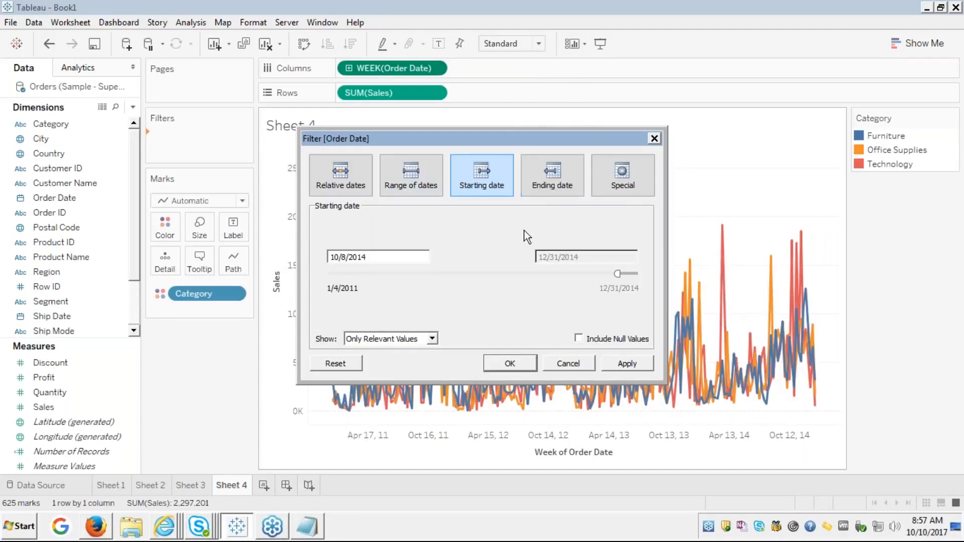
left_click(548, 183)
left_click(476, 180)
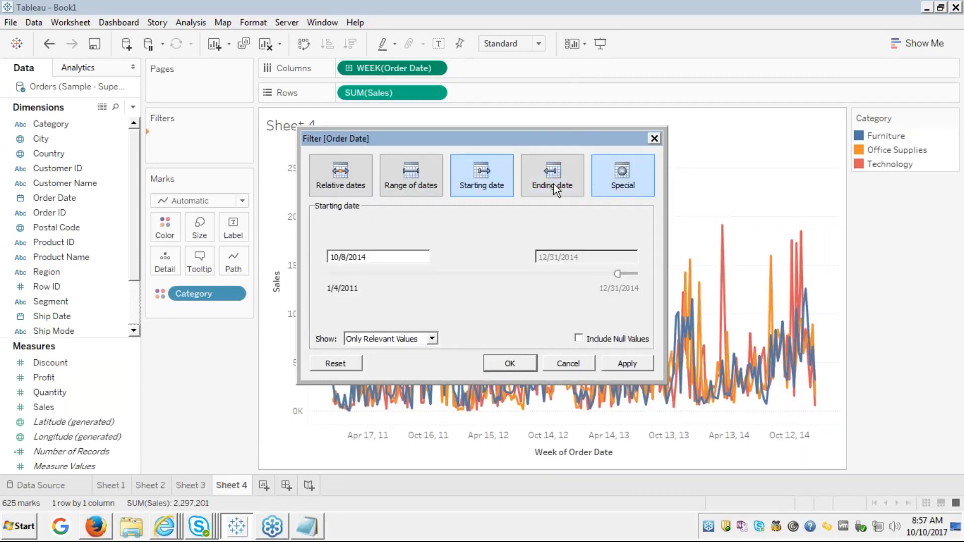
left_click(624, 174)
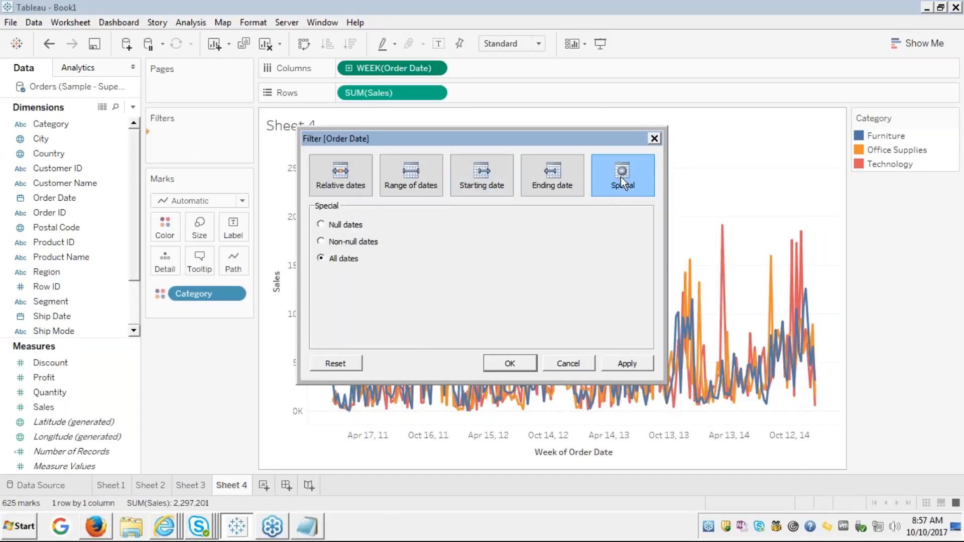
left_click(347, 179)
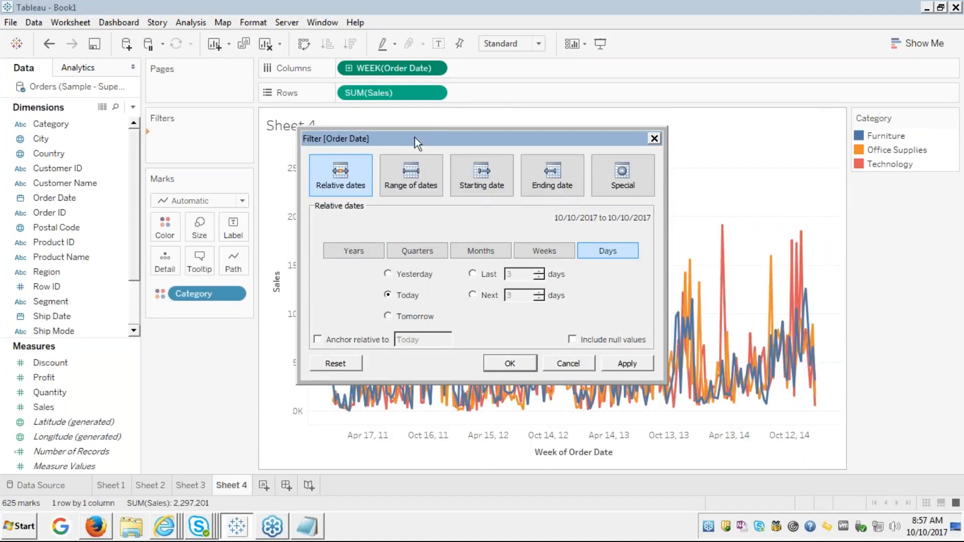
Return to Range of dates and apply the Order Date filter from 10/8/2014 to 12/31/2014.
left_click(410, 175)
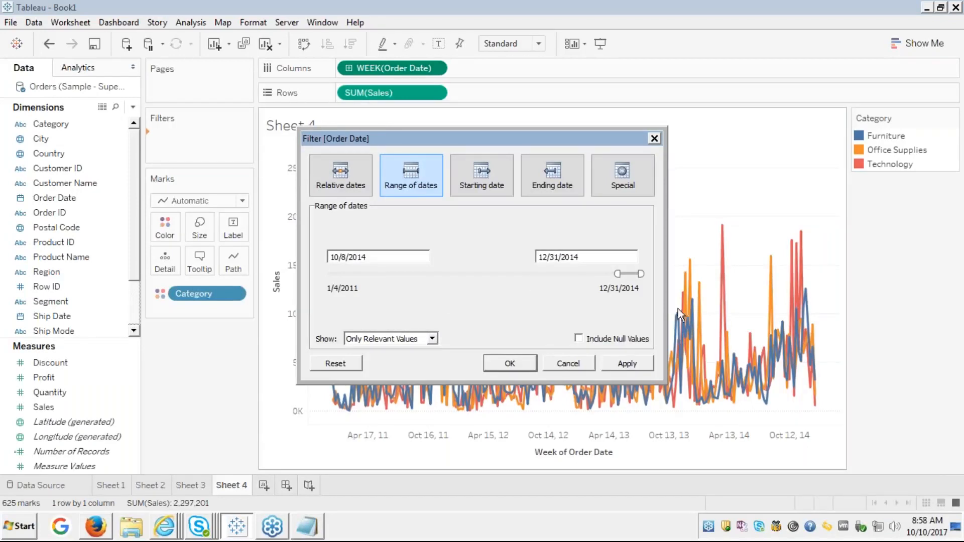
left_click(628, 369)
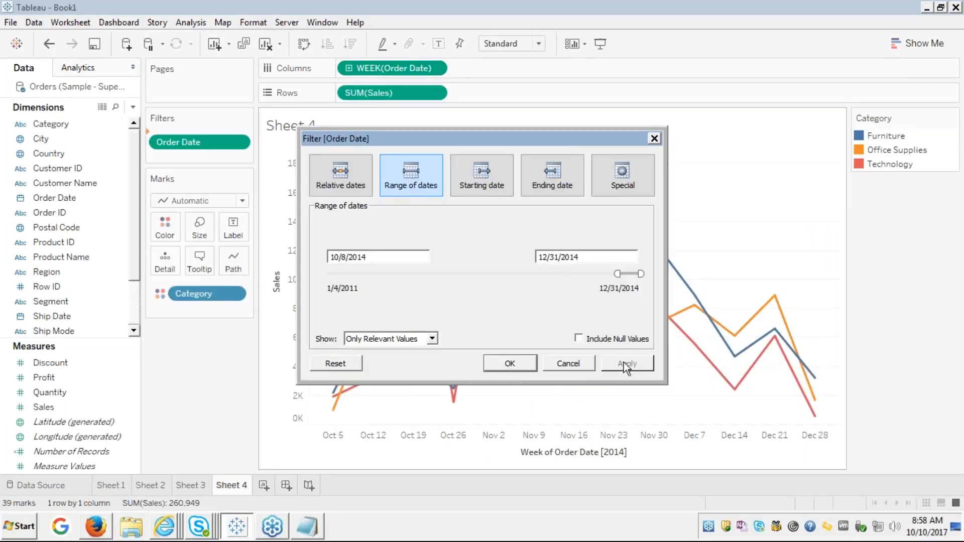
left_click(511, 363)
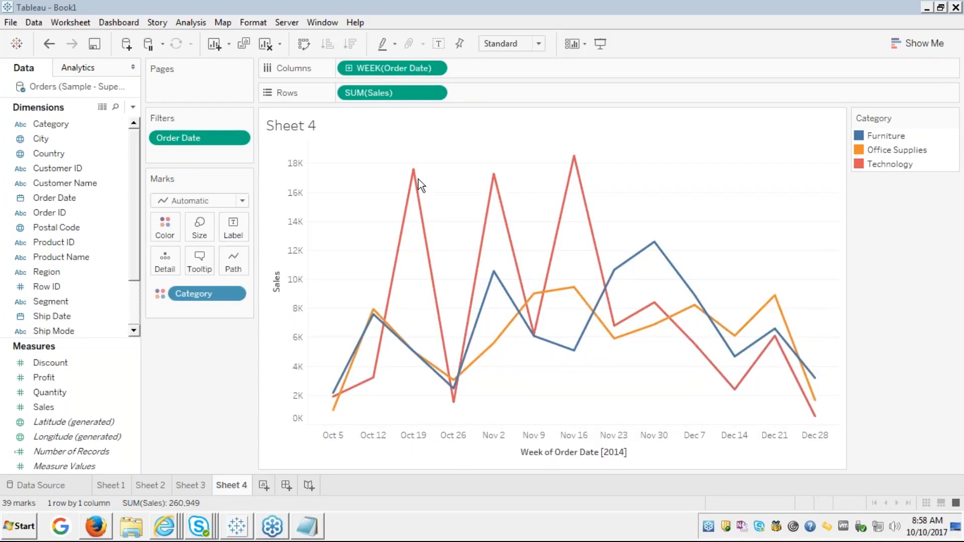
left_click(734, 128)
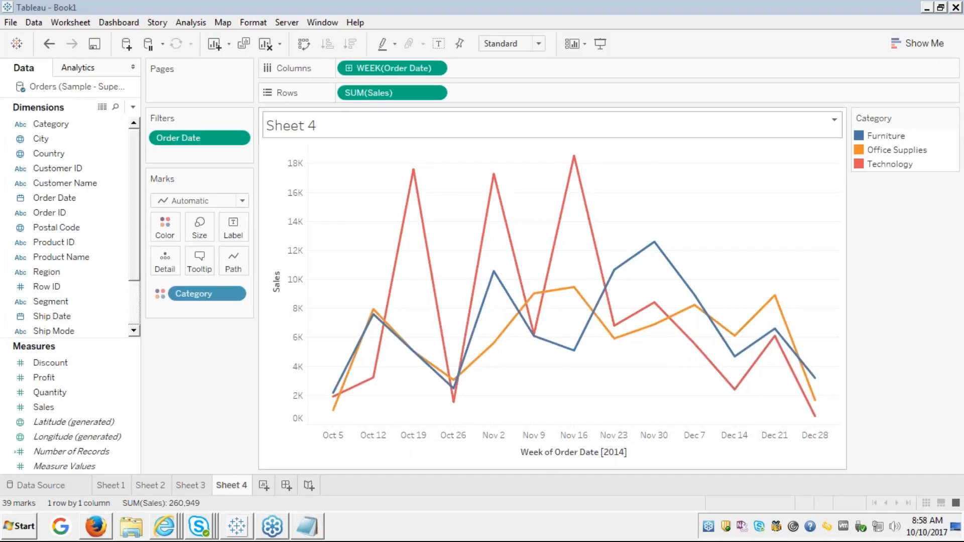
Show the Order Date filter control beside the chart and adjust its start date to 11/9/2013 and finally 3/5/2014.
right_click(215, 135)
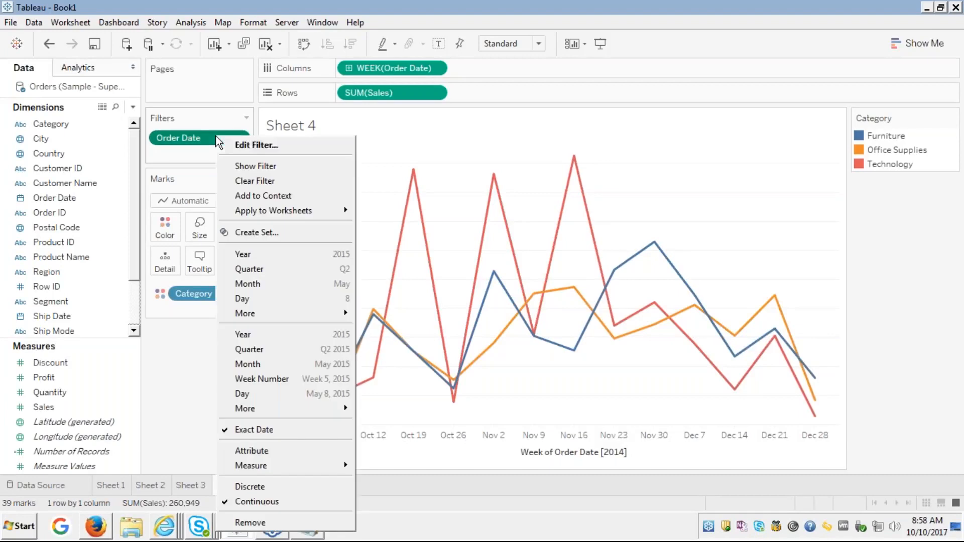
left_click(264, 169)
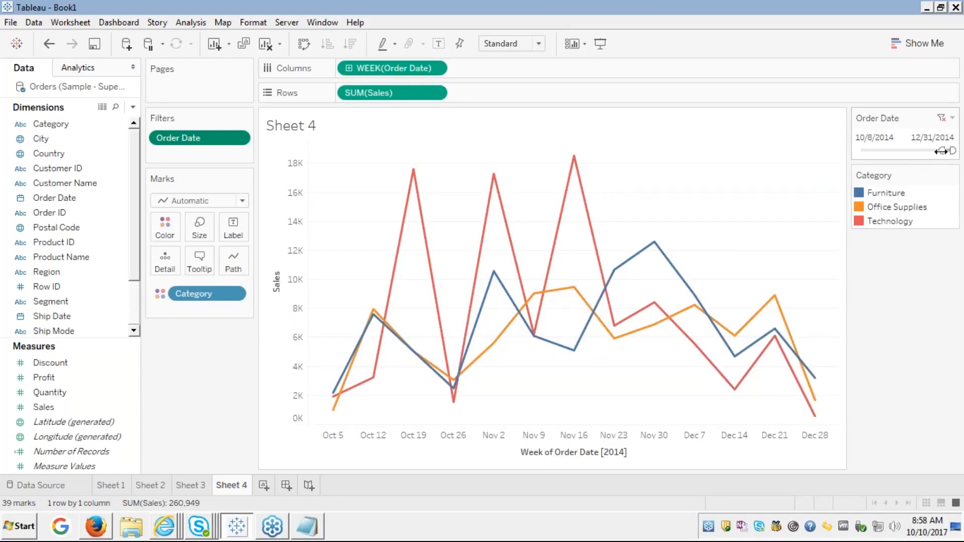
left_click_drag(940, 151, 922, 152)
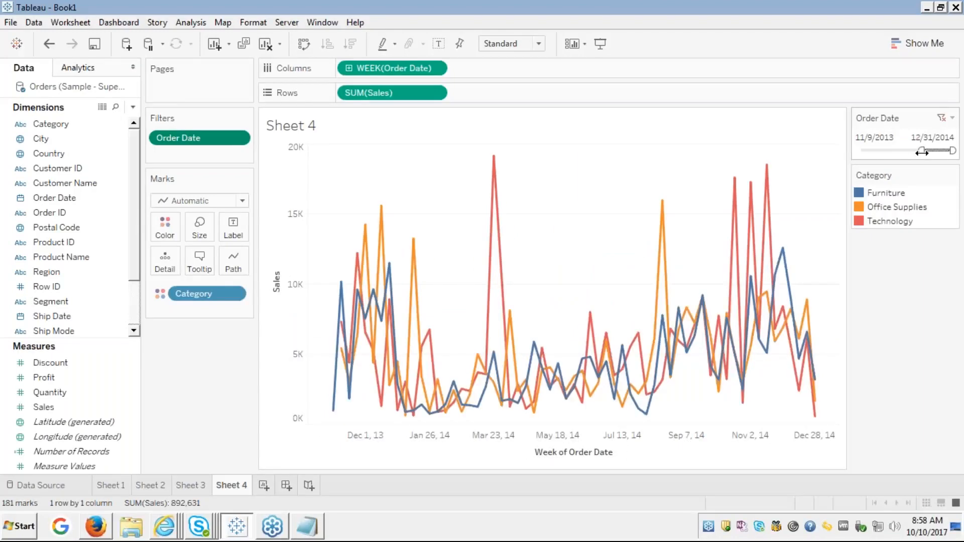
mouse_move(922, 152)
left_mouse_down()
mouse_move(944, 152)
mouse_move(927, 154)
left_mouse_up()
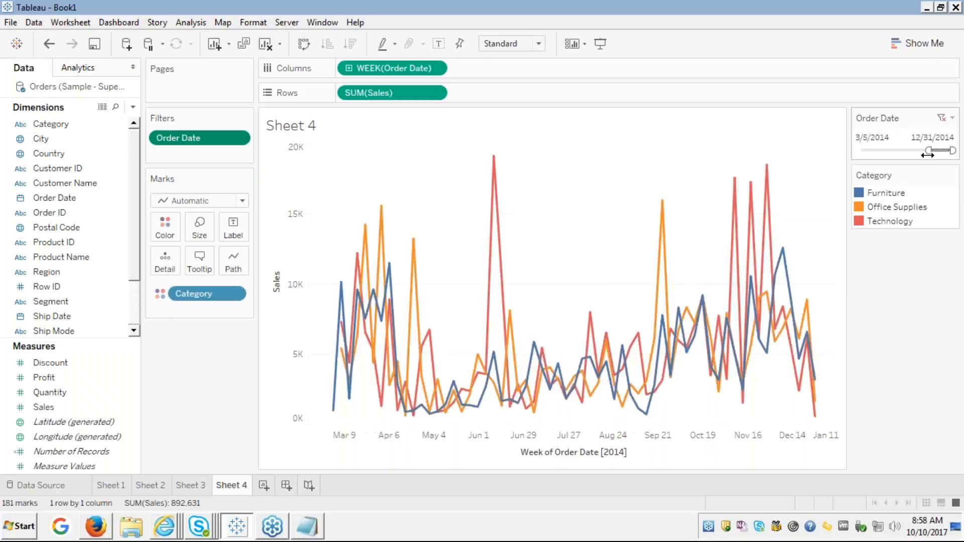
Switch the Order Date filter control to Browse Periods and compare the 1y and 5y periods, ending on 5y.
left_click(952, 120)
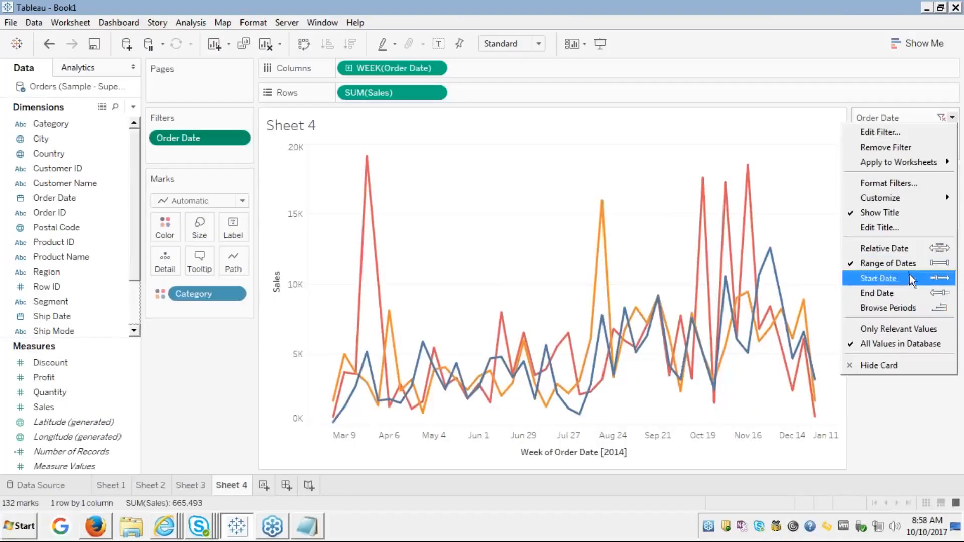
left_click(871, 309)
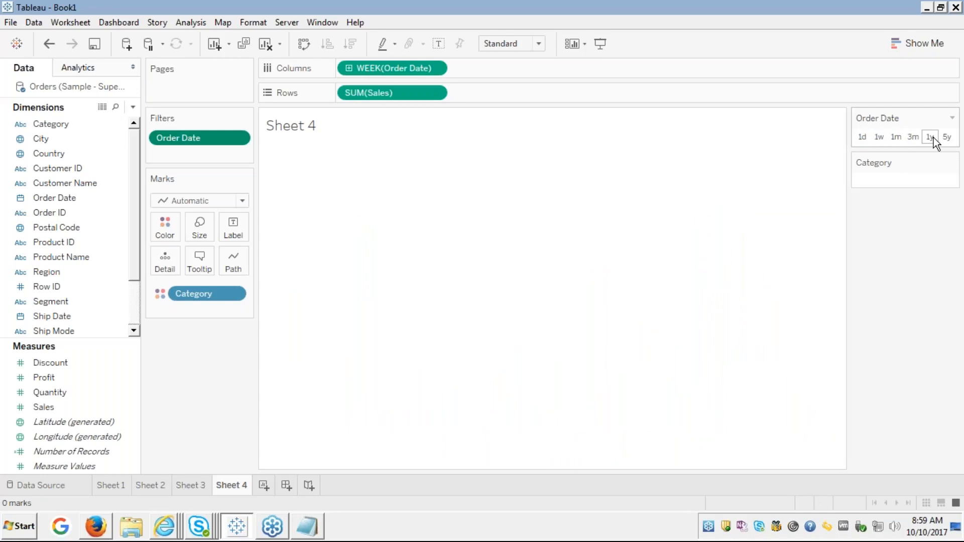
left_click(947, 137)
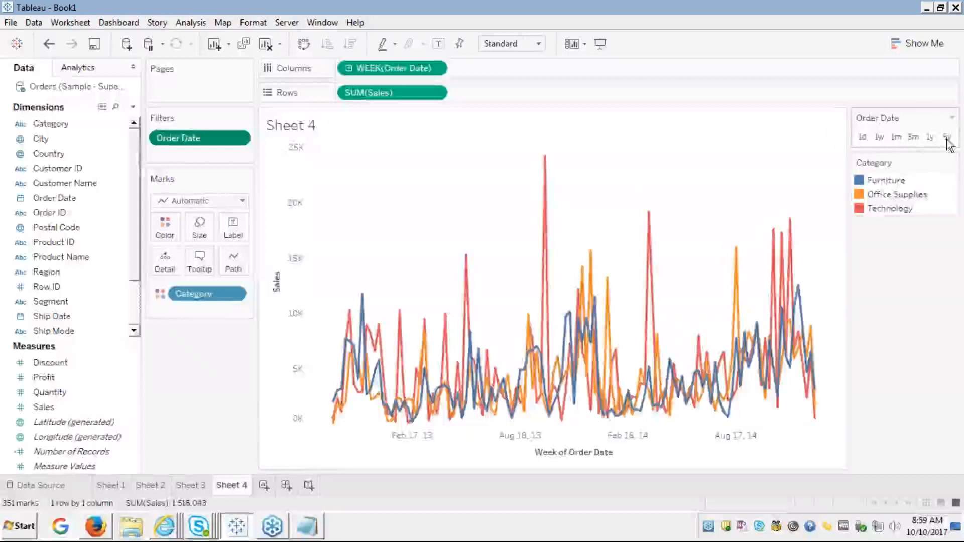
left_click(930, 138)
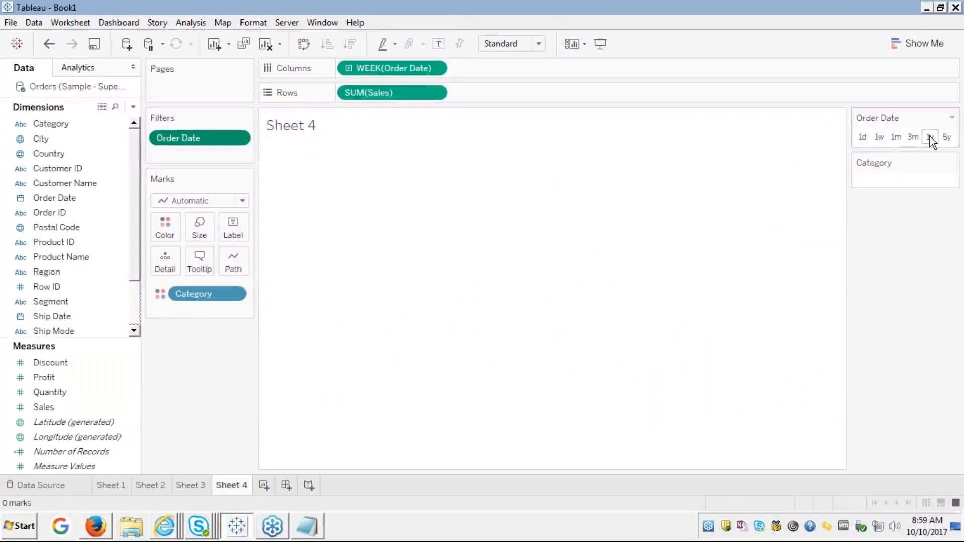
left_click(946, 137)
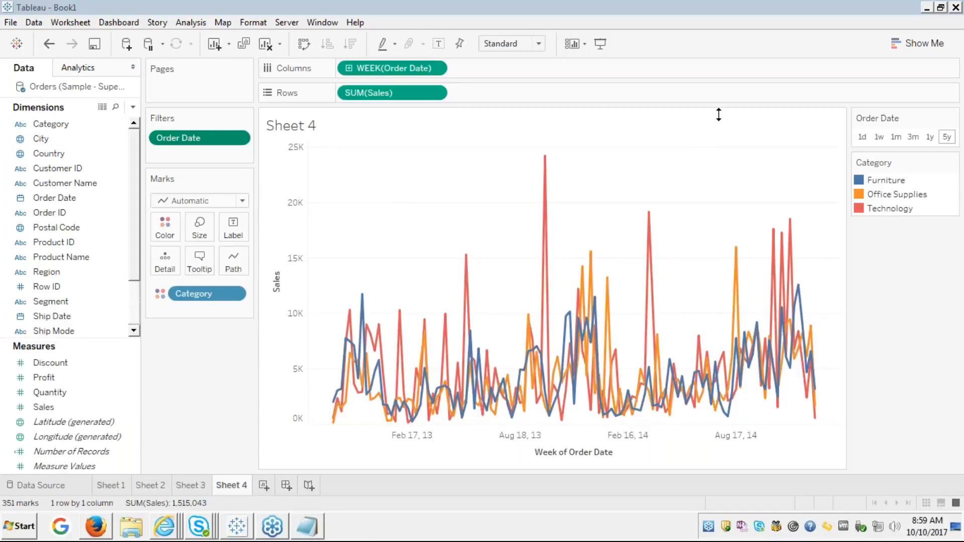
Review the Range of dates, Starting date and Ending date options of the Order Date filter, then close it without changes.
left_click(723, 119)
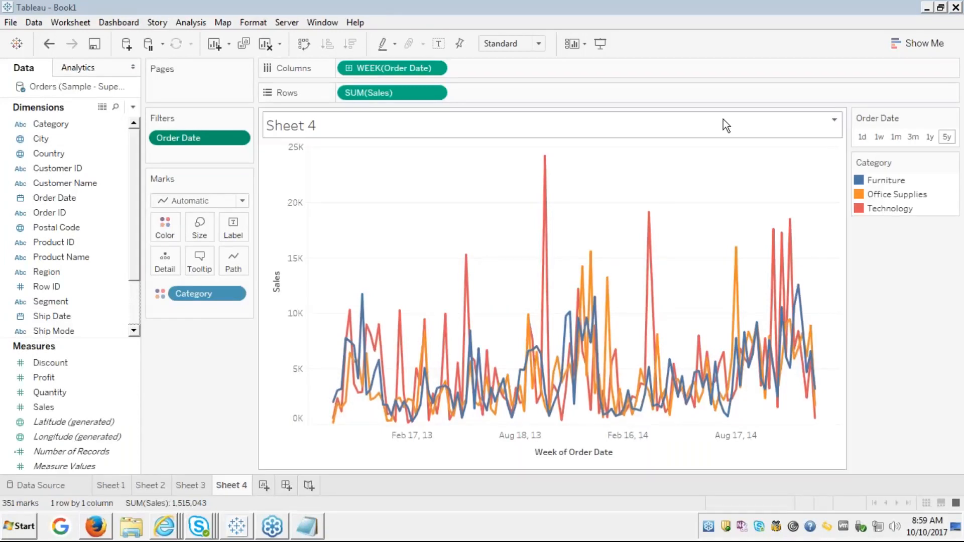
right_click(206, 139)
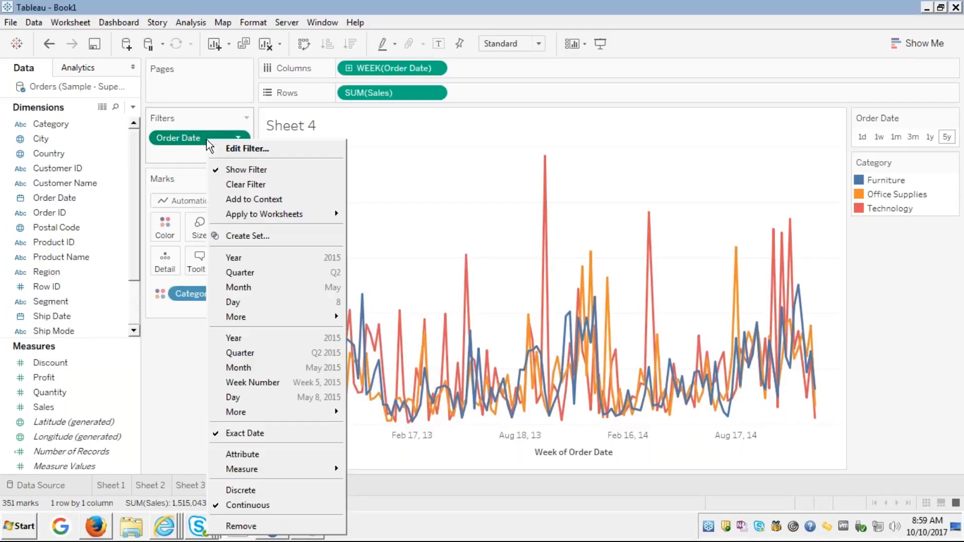
left_click(239, 146)
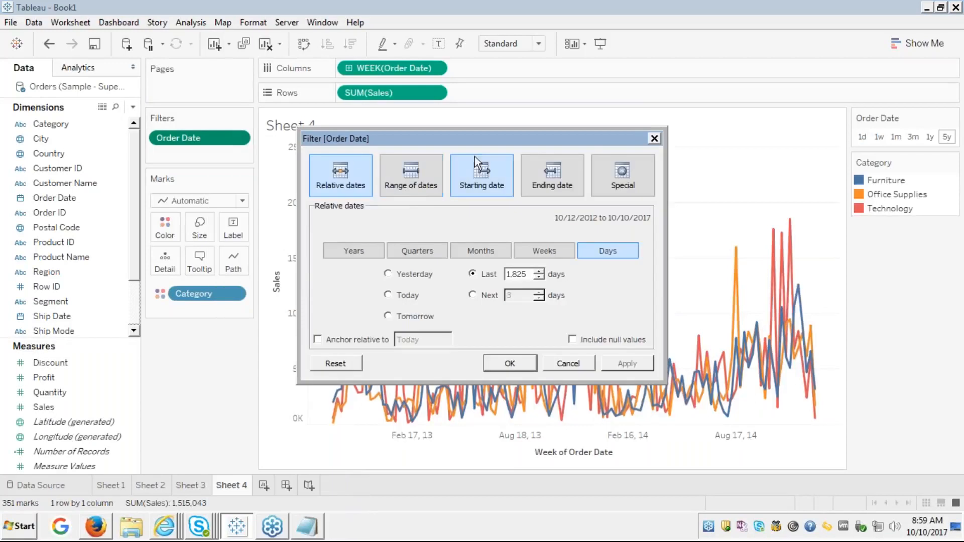
left_click(429, 167)
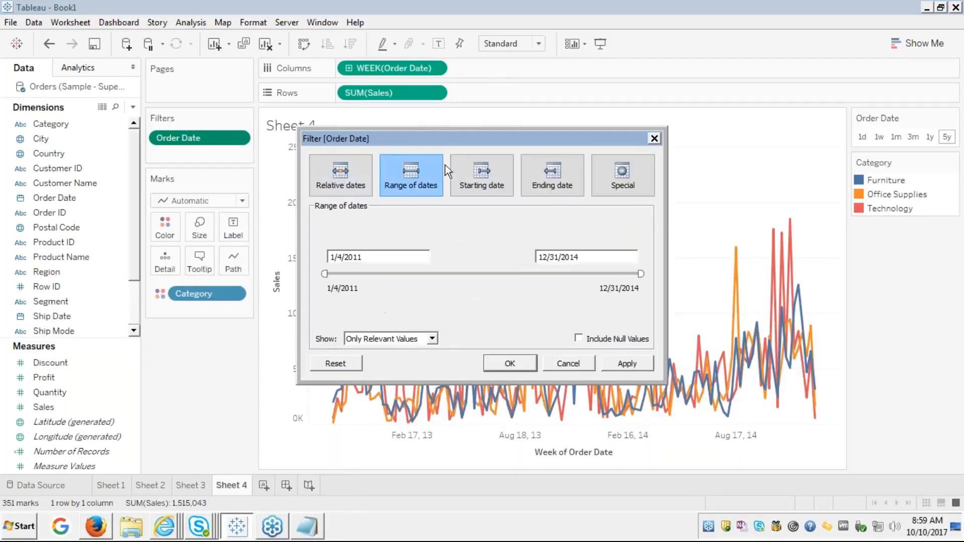
left_click(496, 175)
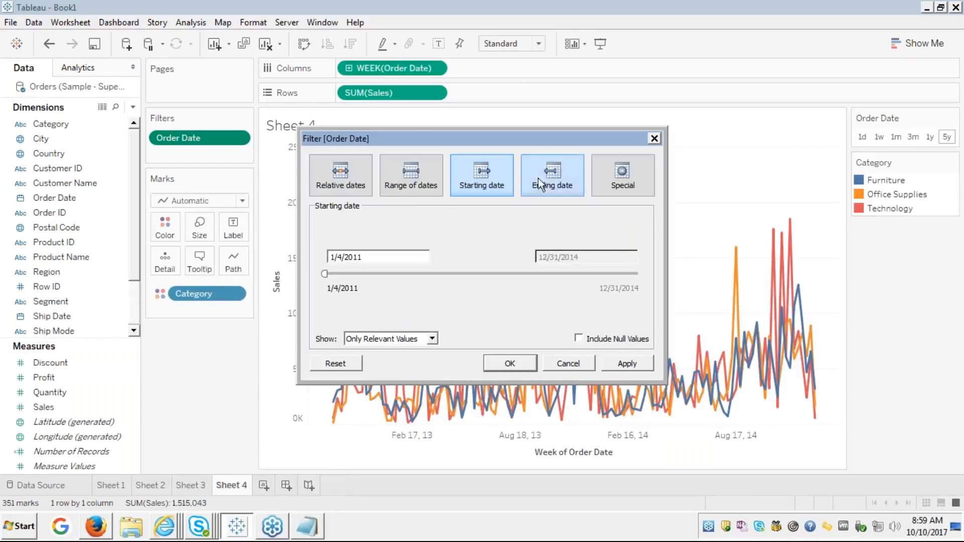
left_click(551, 177)
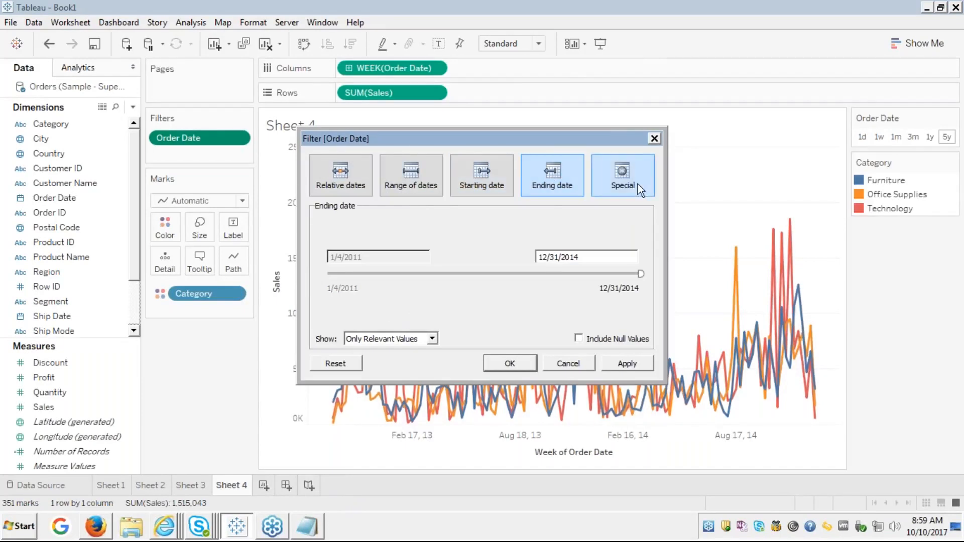
left_click(654, 139)
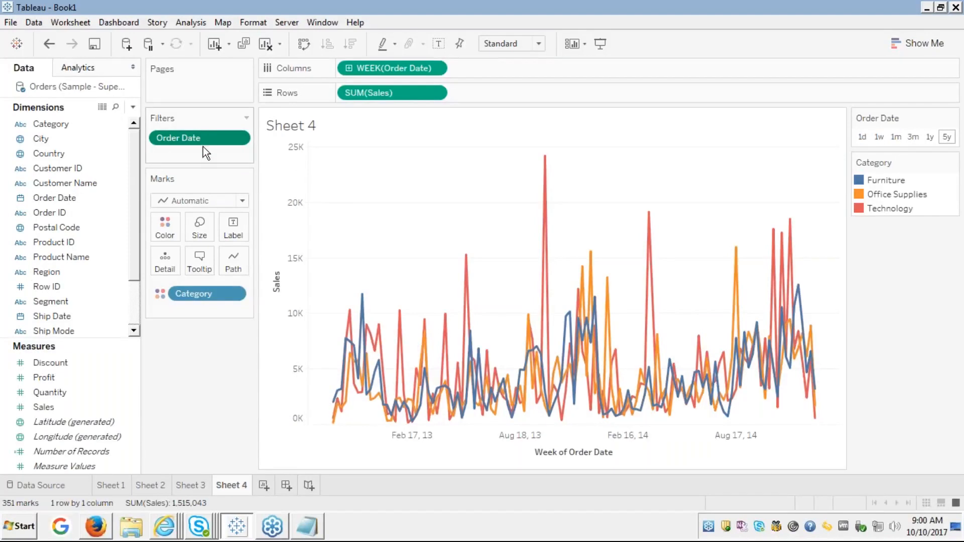
Start a filter on Profit to examine its aggregation choices, then cancel it.
left_click(48, 377)
left_click_drag(48, 377, 179, 153)
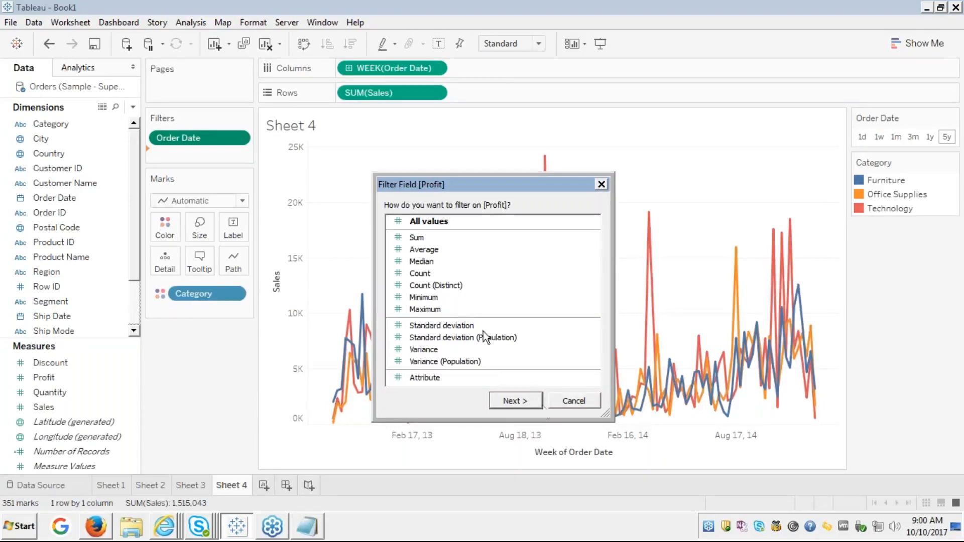
left_click(578, 402)
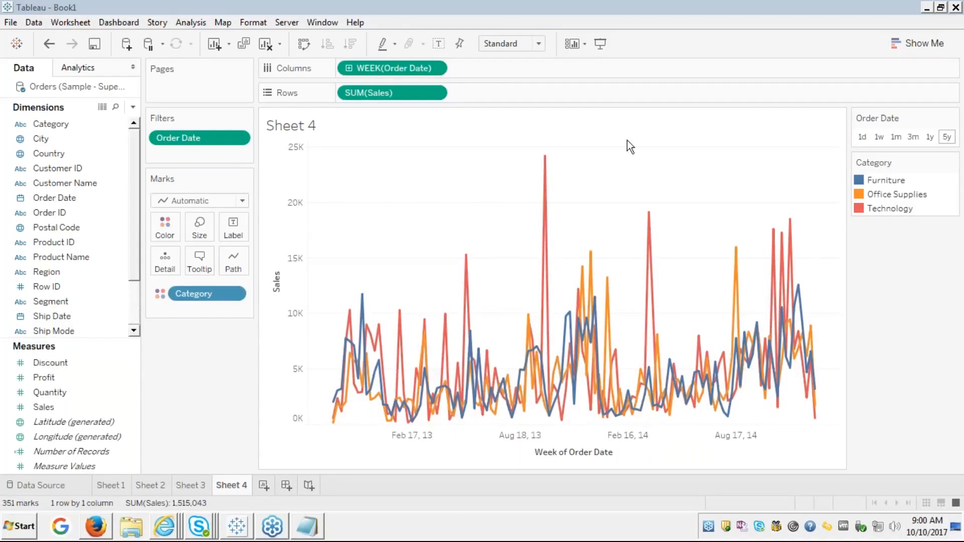
left_click(712, 126)
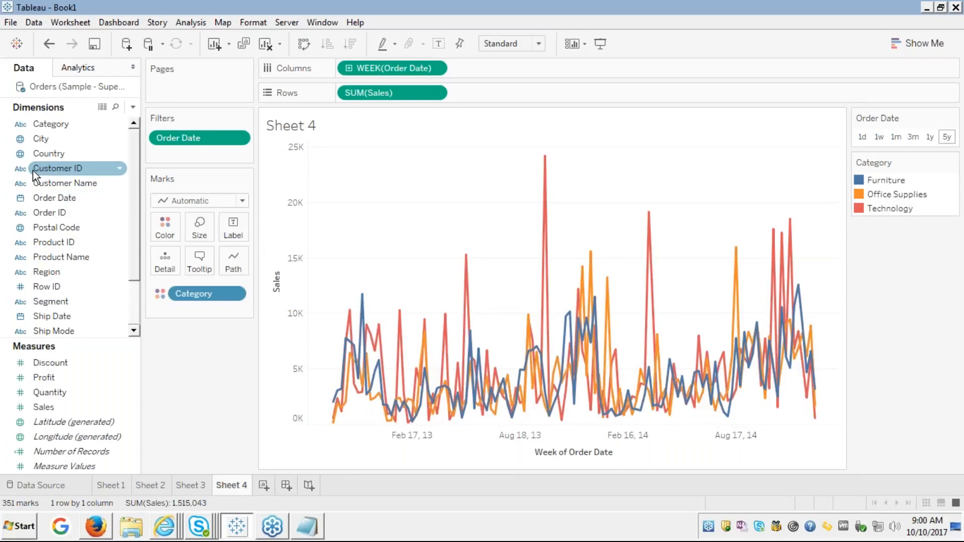
Start a filter on Customer ID to examine its Wildcard, Condition and Top options, then cancel it.
left_click_drag(33, 170, 176, 152)
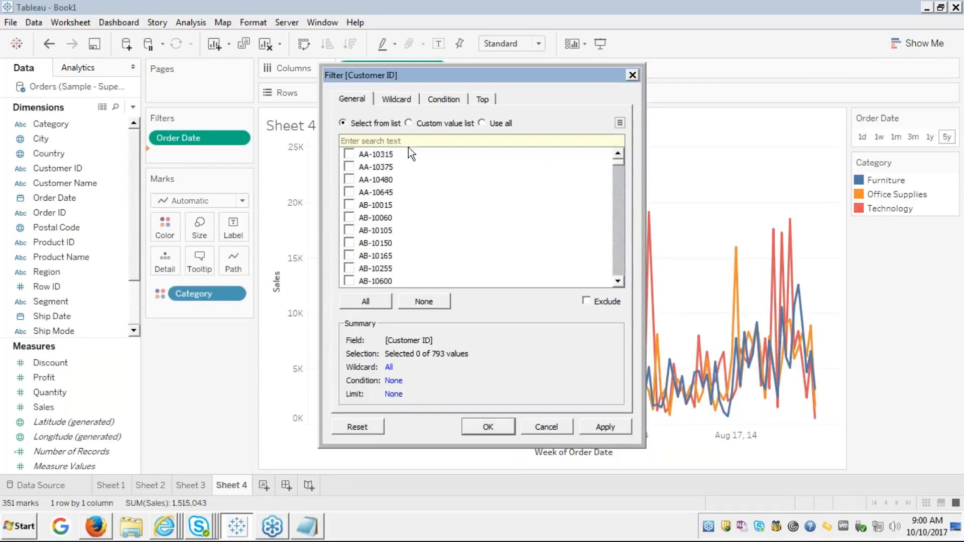
left_click(392, 102)
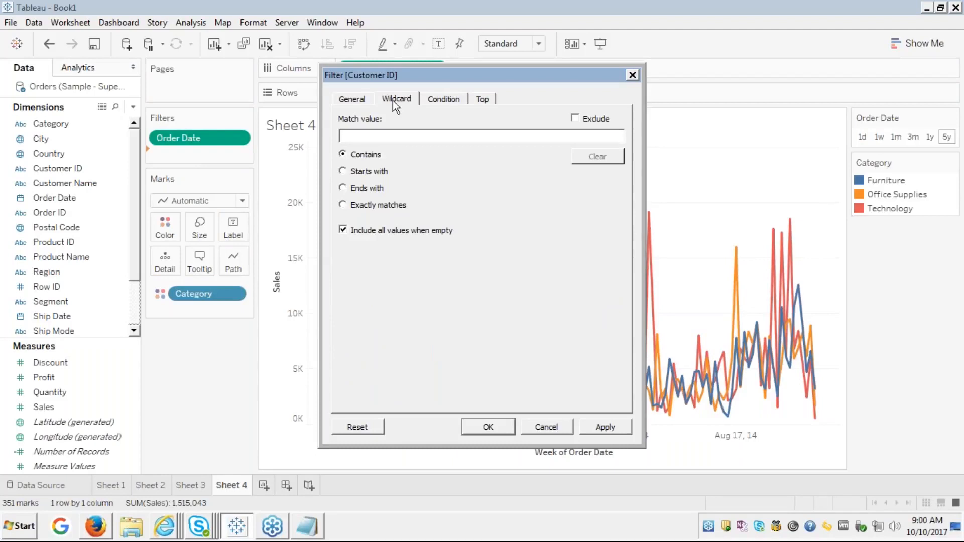
left_click(435, 100)
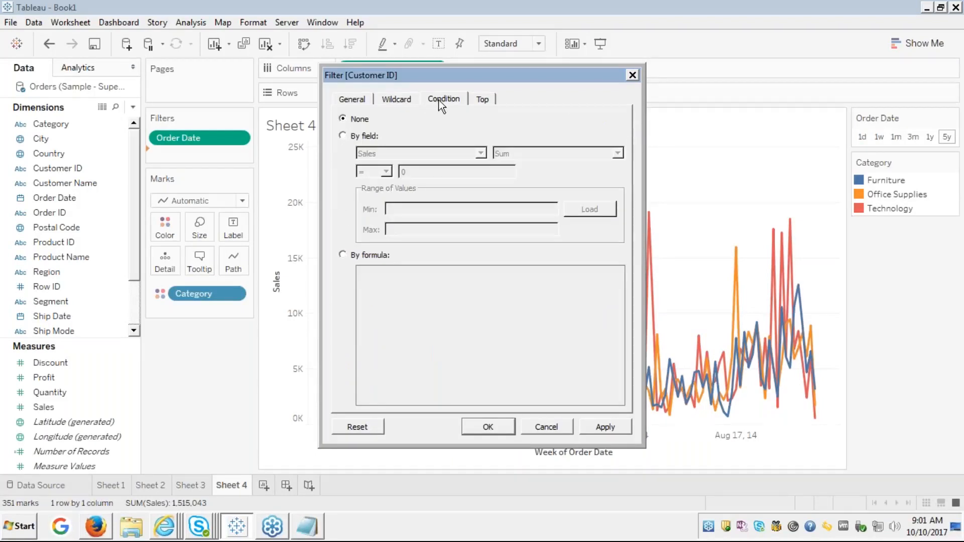
left_click(481, 101)
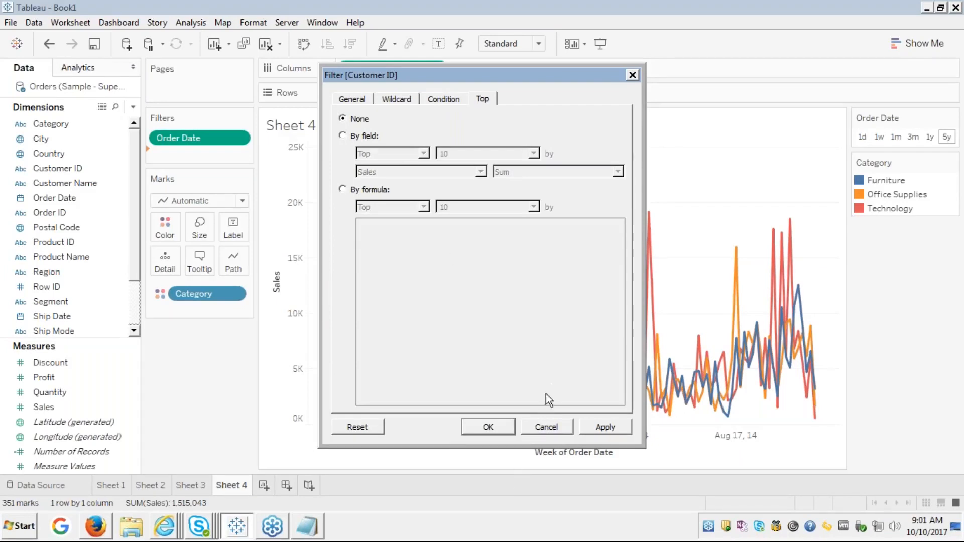
left_click(546, 427)
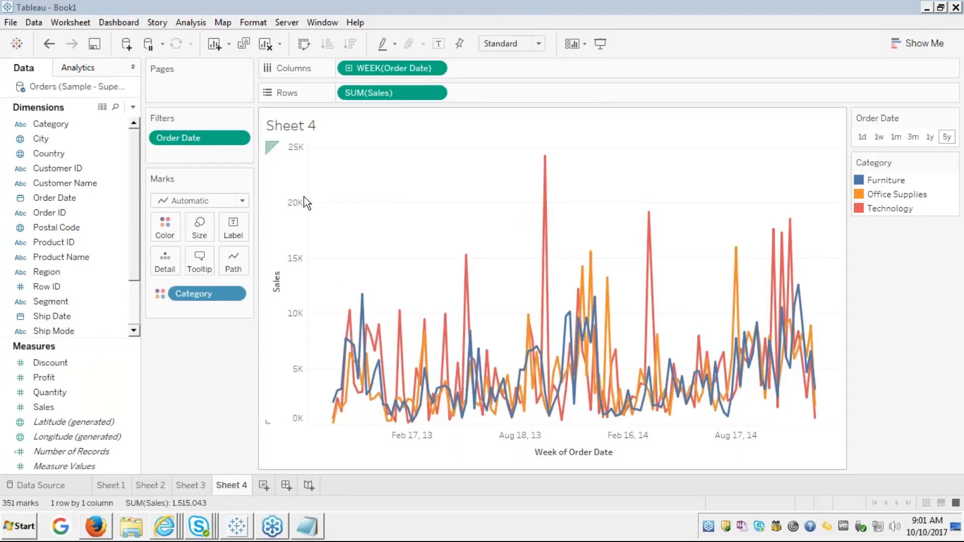
Start a filter on City and set its condition to be defined by formula.
right_click(203, 139)
left_click(173, 160)
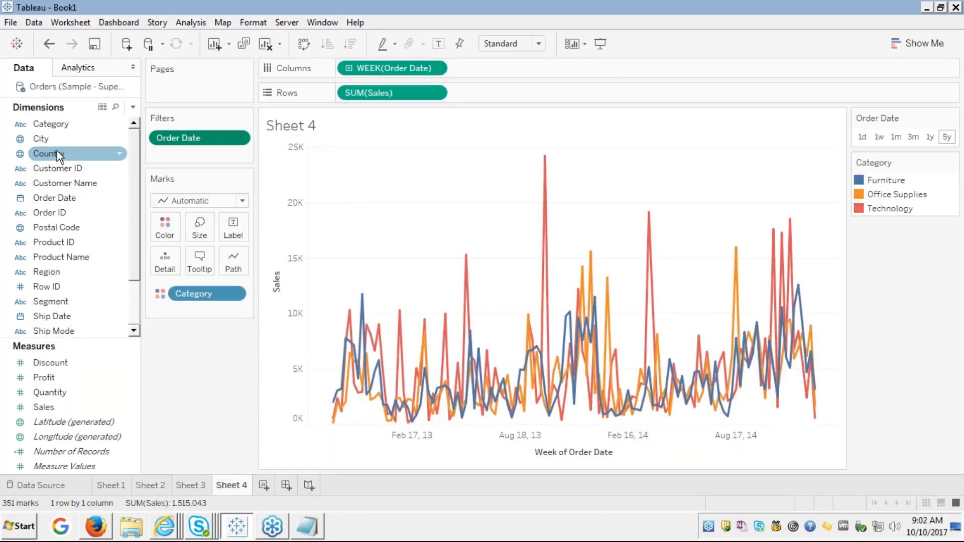
left_click_drag(50, 142, 196, 152)
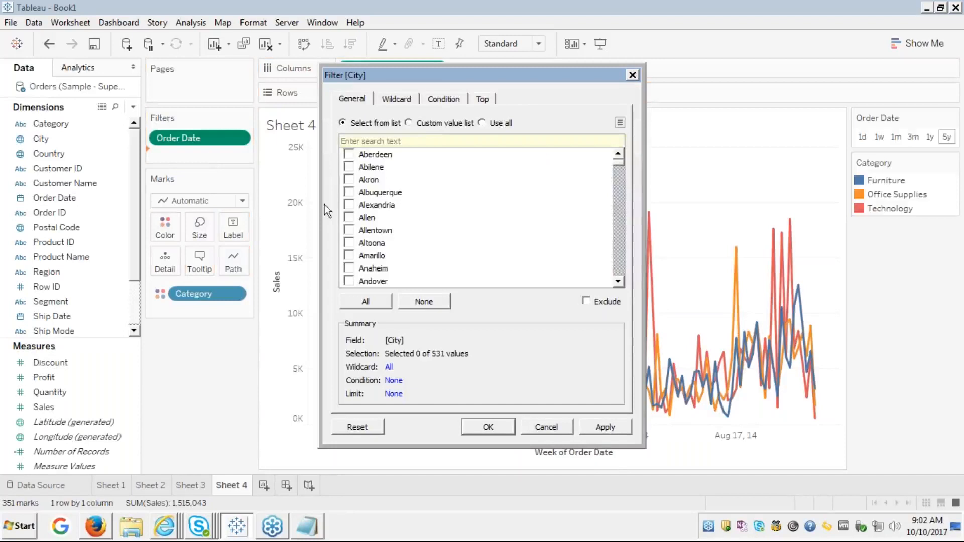
left_click(443, 100)
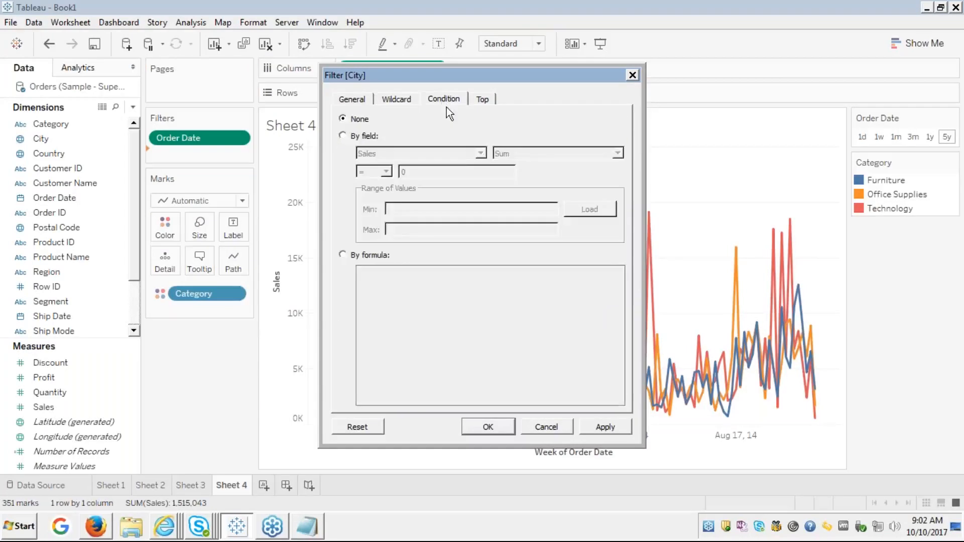
left_click(342, 136)
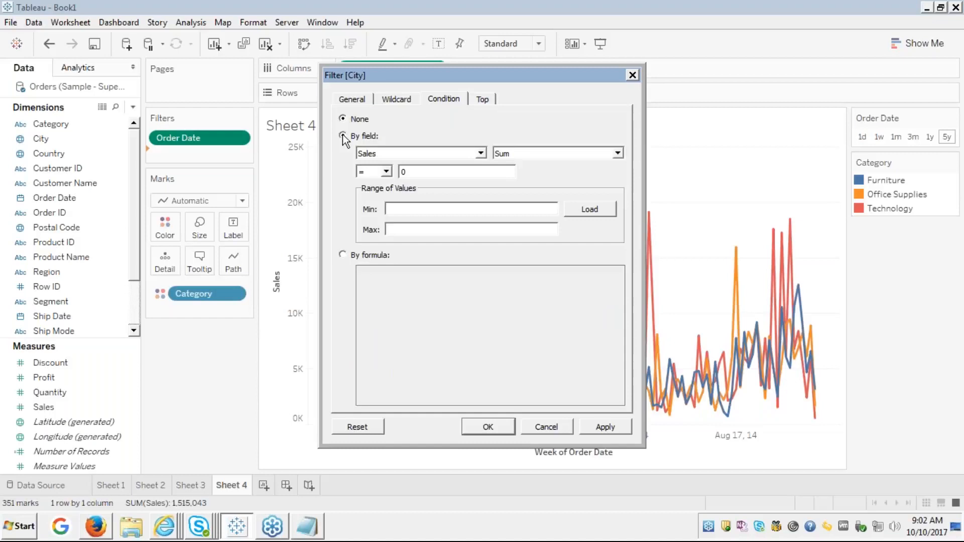
left_click(342, 254)
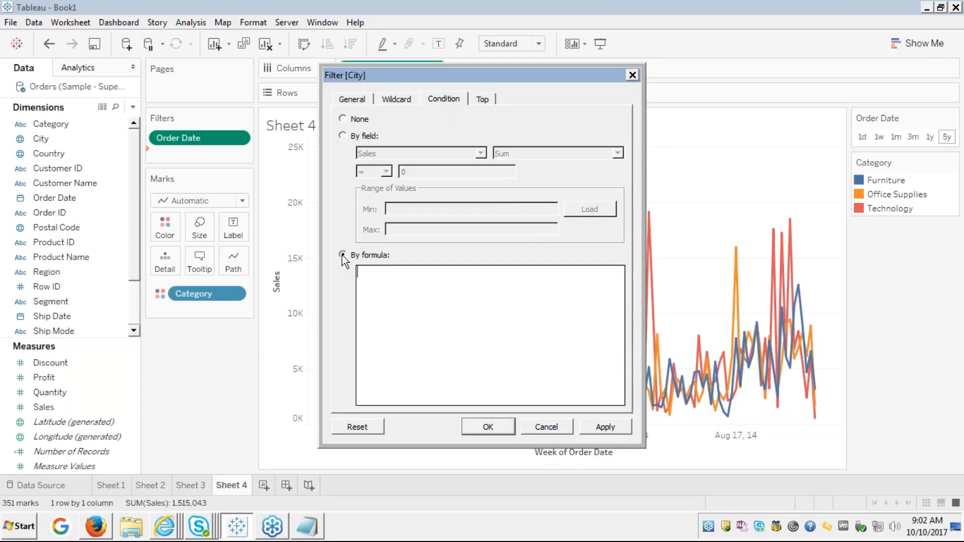
type("wher")
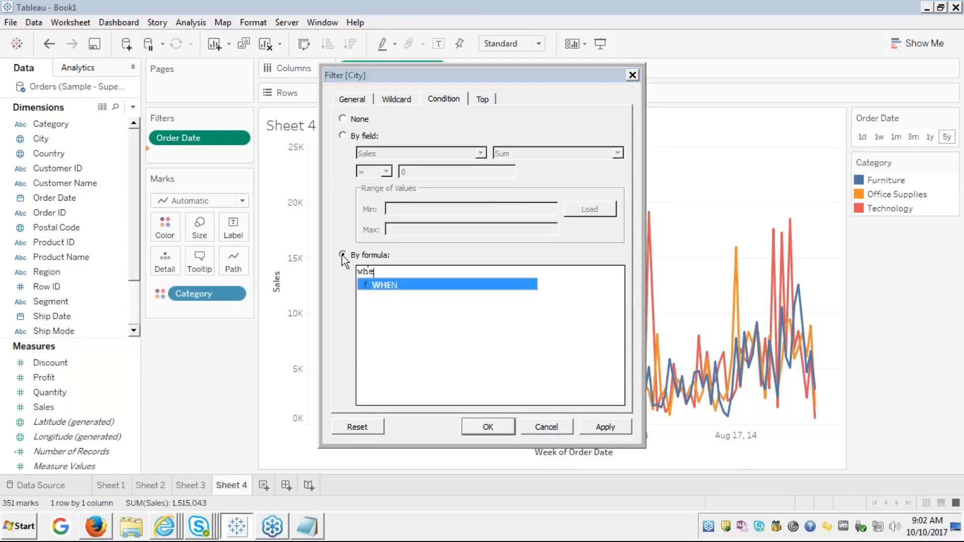
key("BackSpace")
key("BackSpace")
key("BackSpace")
key("BackSpace")
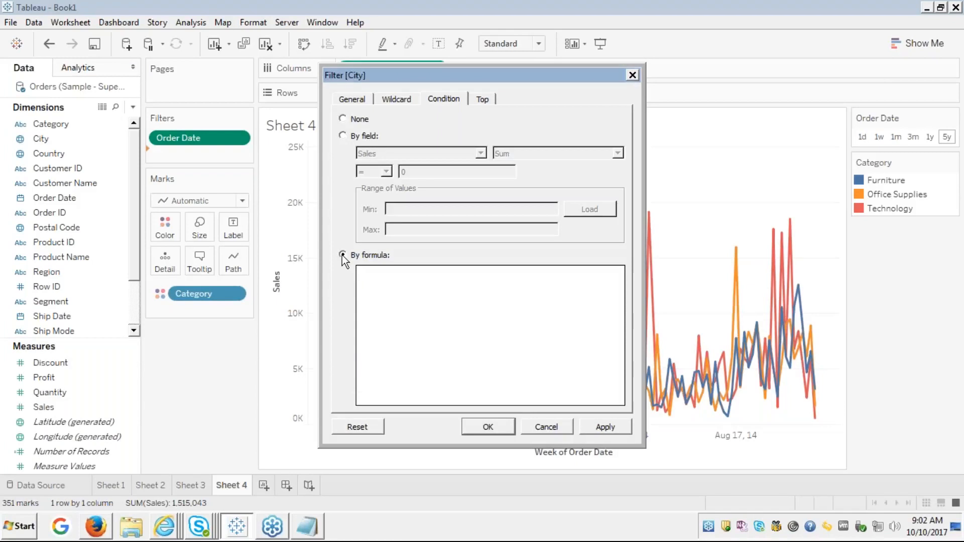
type("wh")
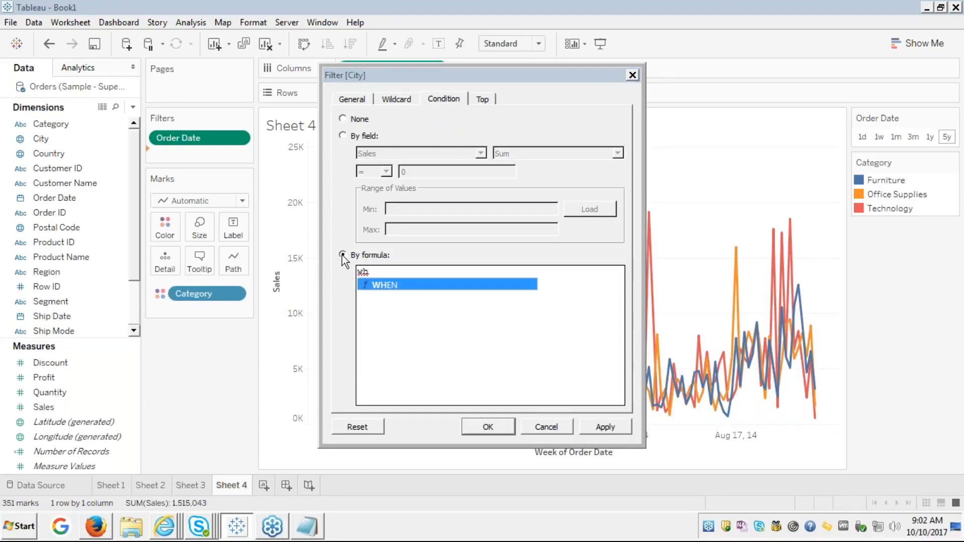
key("Return")
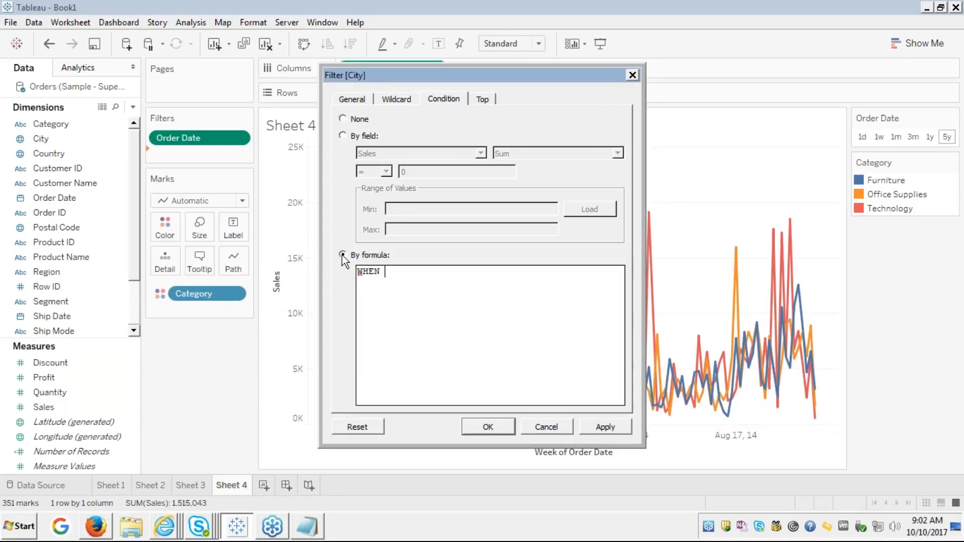
type("sal")
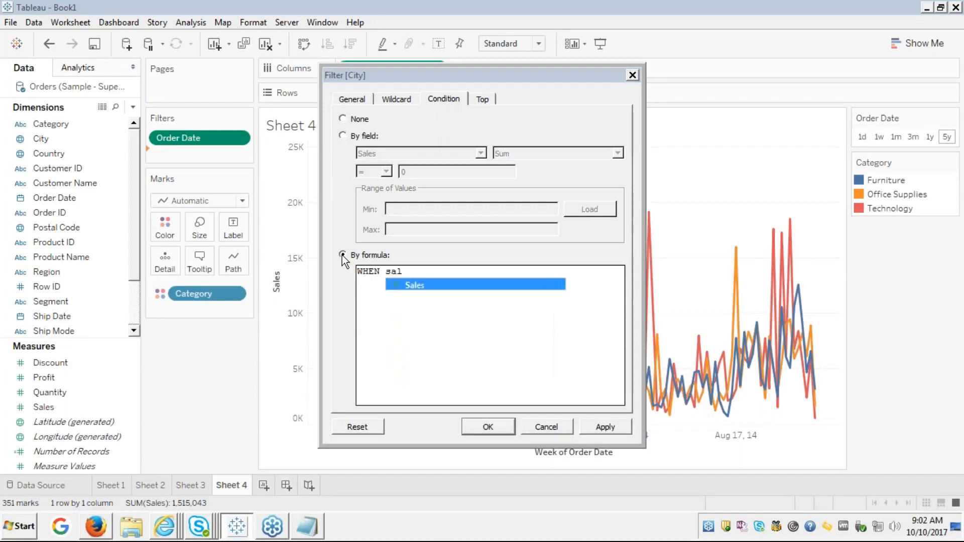
key("Return")
type(">")
key("BackSpace")
key("BackSpace")
key("BackSpace")
key("BackSpace")
key("BackSpace")
key("BackSpace")
key("BackSpace")
key("BackSpace")
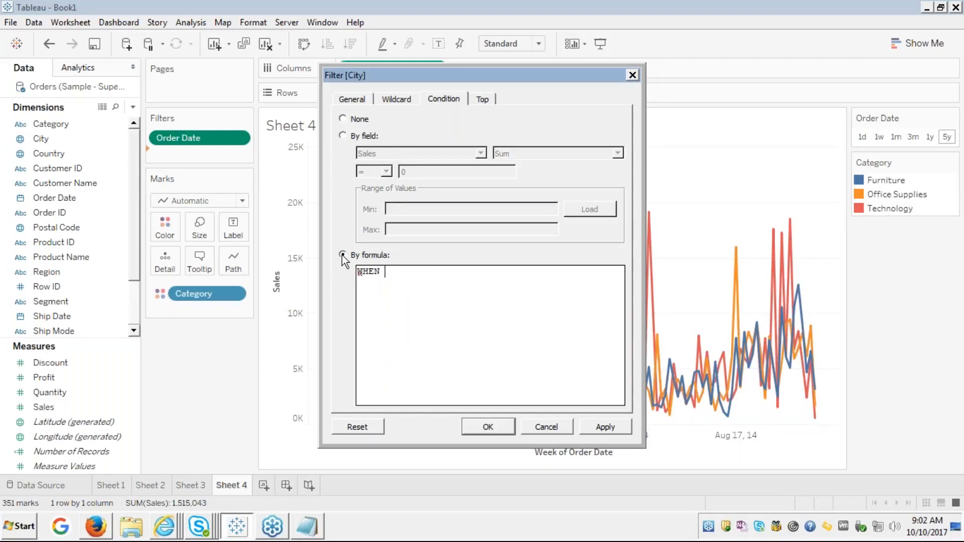
Enter the test [Profit]>0 then in the City condition formula, with "most Profitable" as its result on the second line.
type("profi")
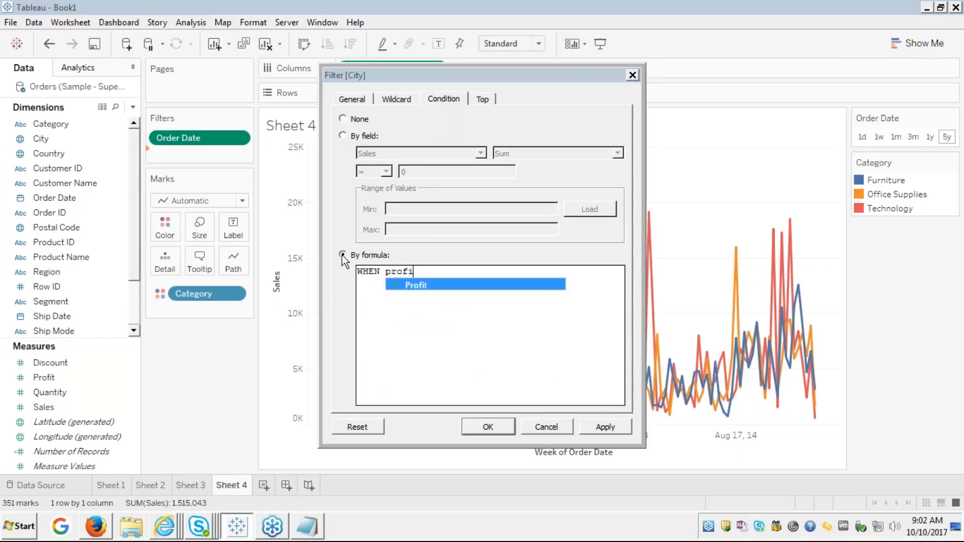
key("Return")
type(">")
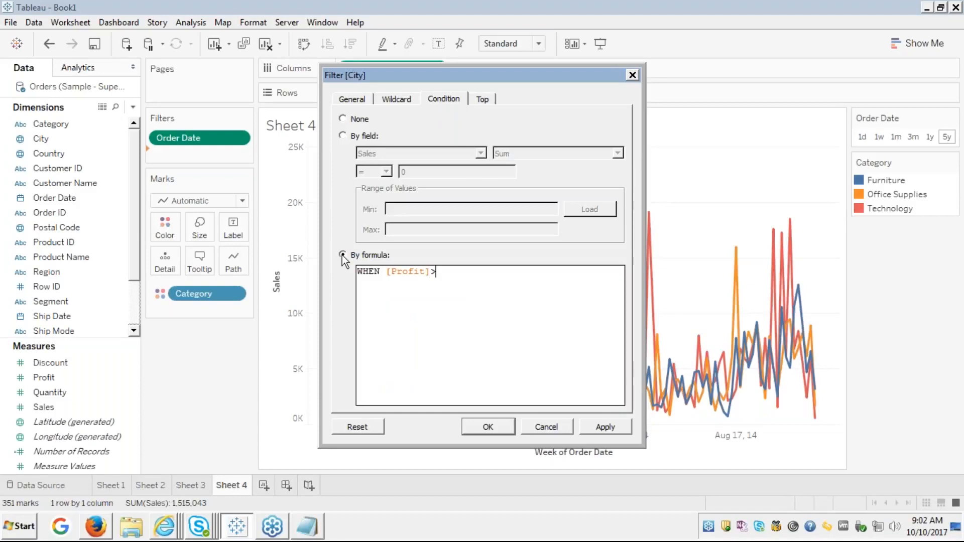
type("0 then")
key("Return")
type("\"\"")
type("most")
type(" P")
type("rofitable")
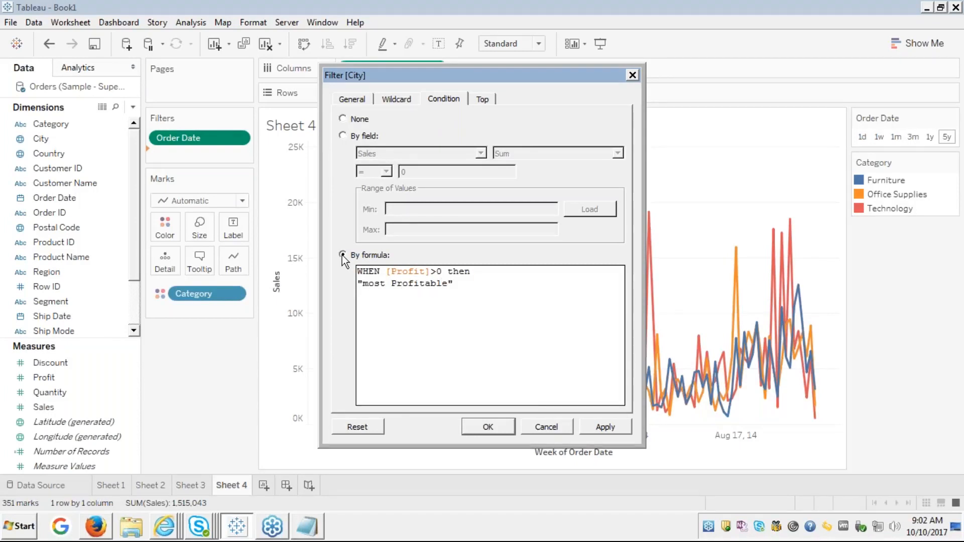
Add an ELSE branch returning "Not Profitable" to the City condition formula and close it with END.
key("Return")
type("ELSE")
key("Return")
type("\" ELSE \"")
type("Not Profi")
type("table")
key("Right")
key("Return")
type("End")
key("Return")
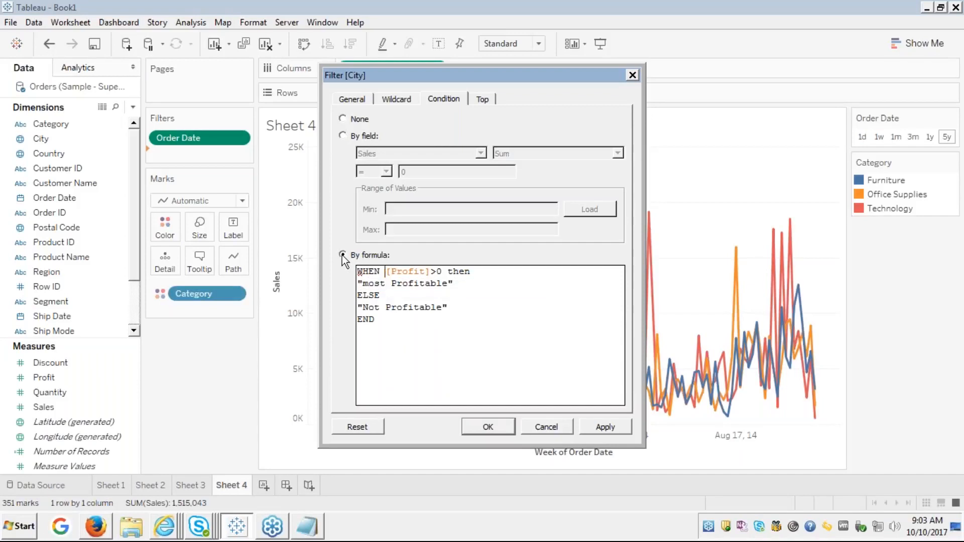
Replace the opening WHEN keyword of the City condition formula with if.
key("Delete")
key("Delete")
key("Delete")
key("Delete")
key("Delete")
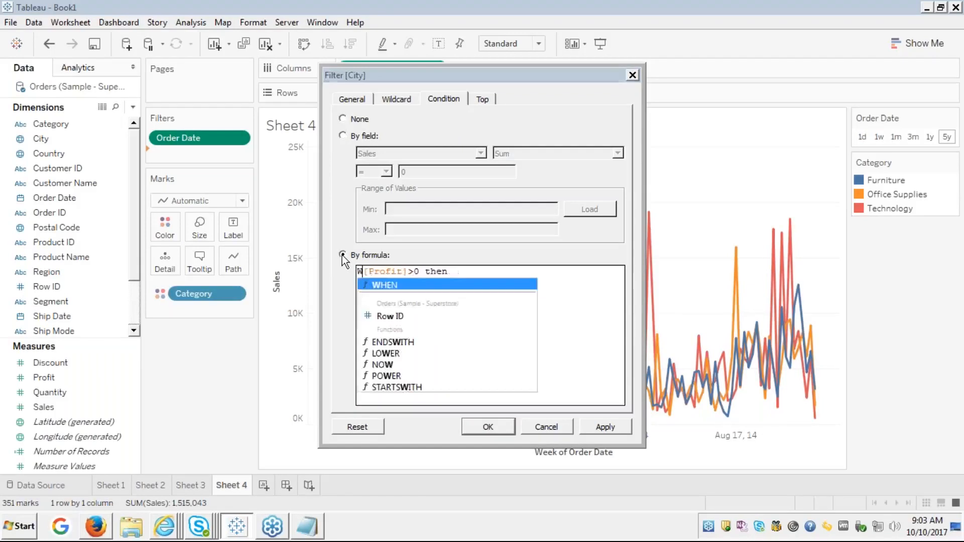
type("if")
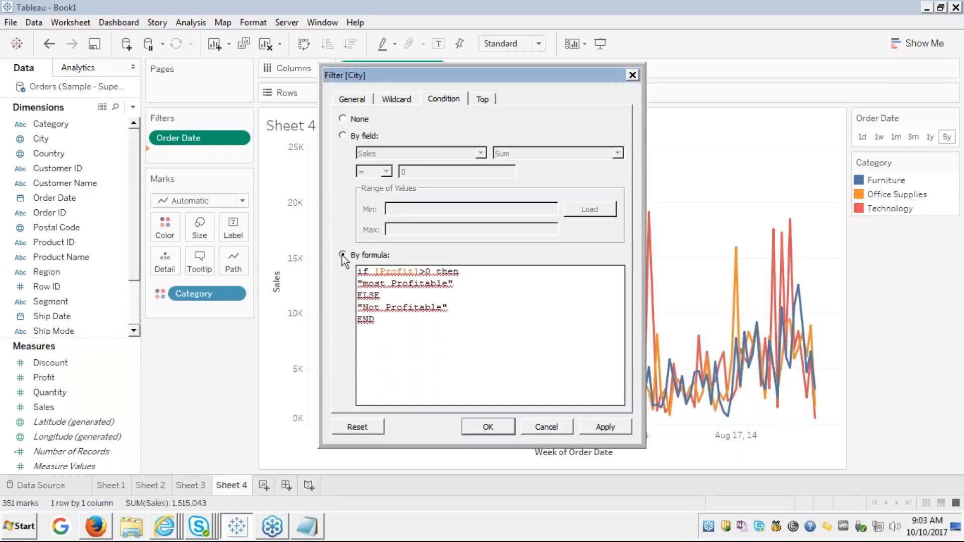
Wrap the Profit field in the City condition formula in a sum function, making the test sum([Profit])>0.
left_click(411, 330)
left_click(376, 271)
type("sum")
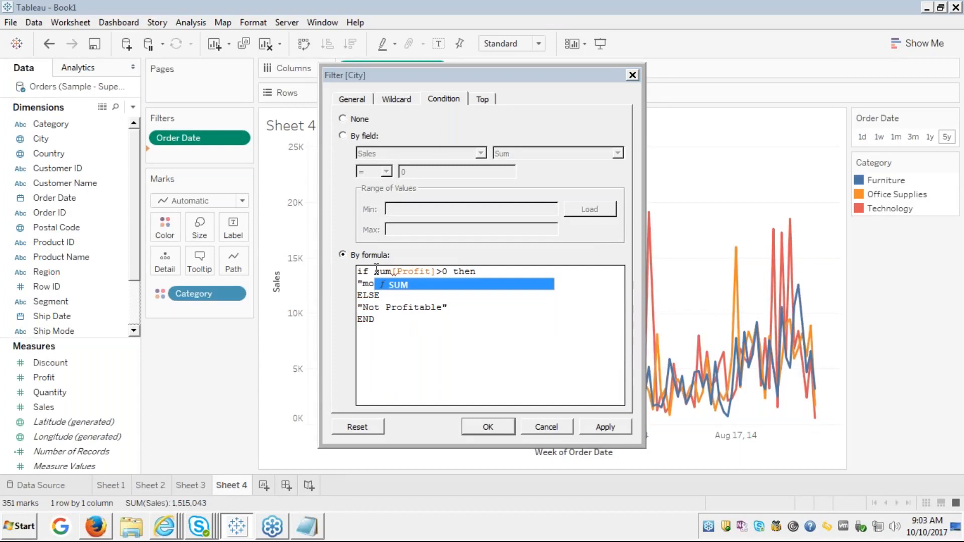
type("(")
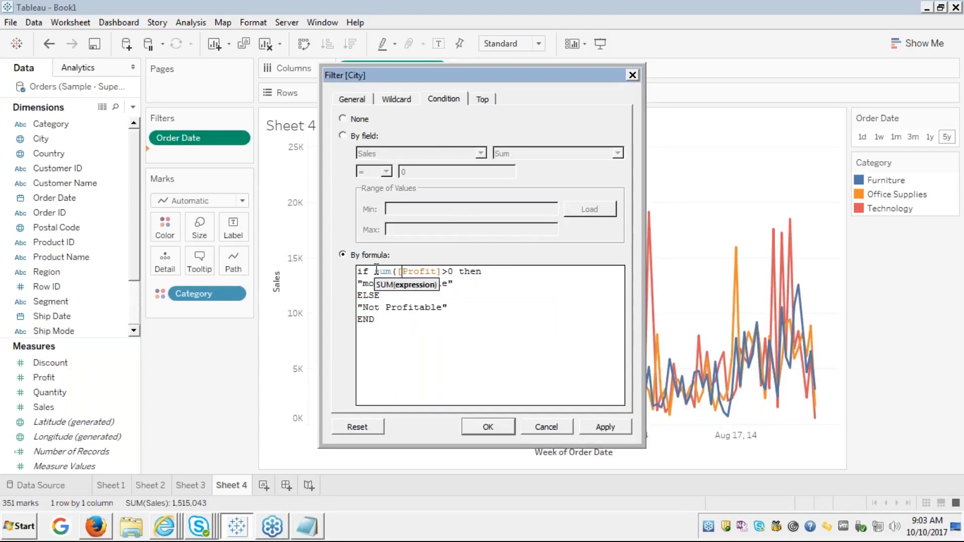
key("Right")
key("Right")
key("Right")
key("Right")
key("Right")
key("Right")
key("Left")
type(")")
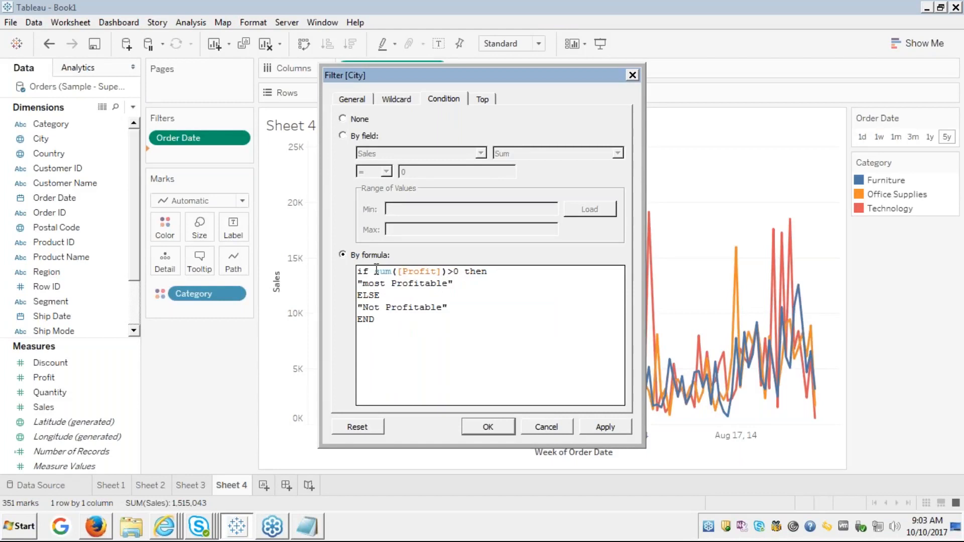
Switch the City filter's condition from by formula to by field, and discard the City filter without applying it.
left_click(447, 327)
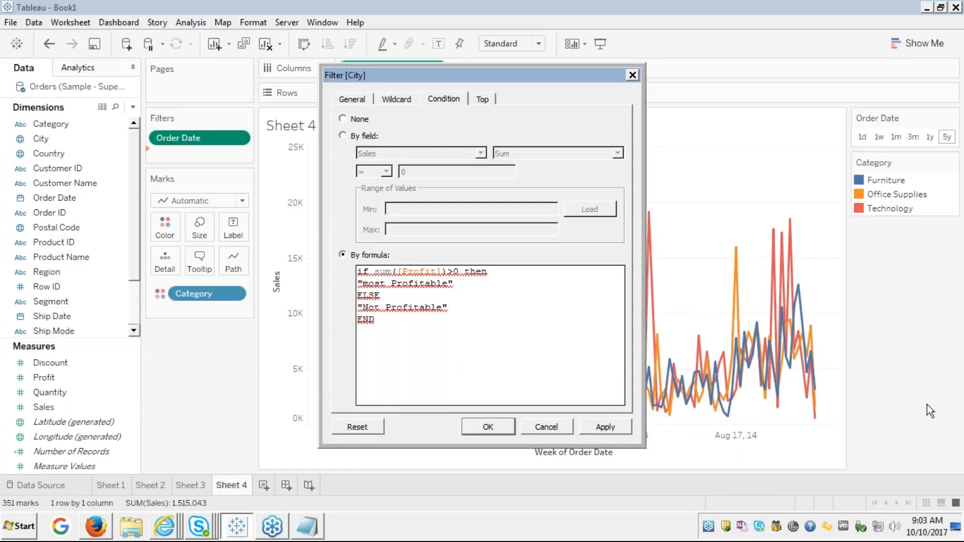
left_click(959, 403)
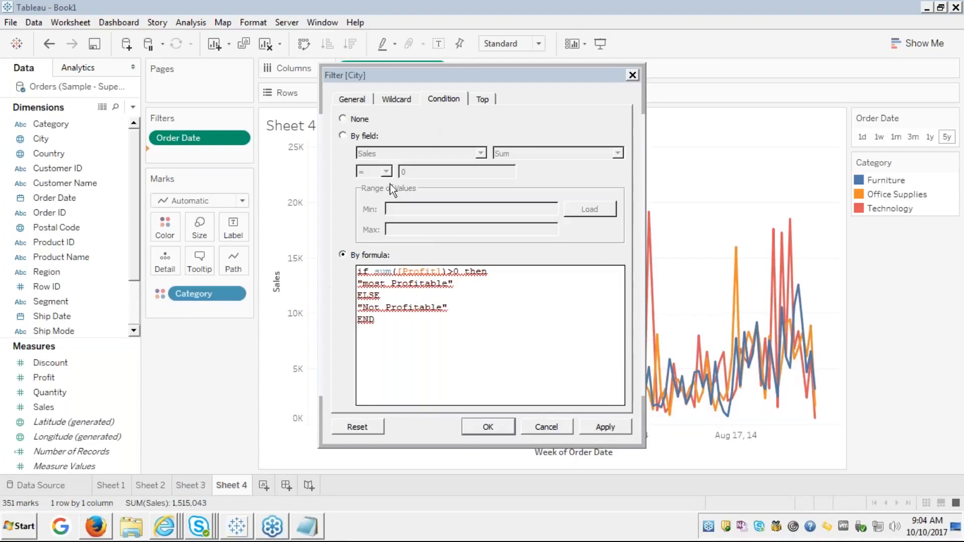
left_click(344, 136)
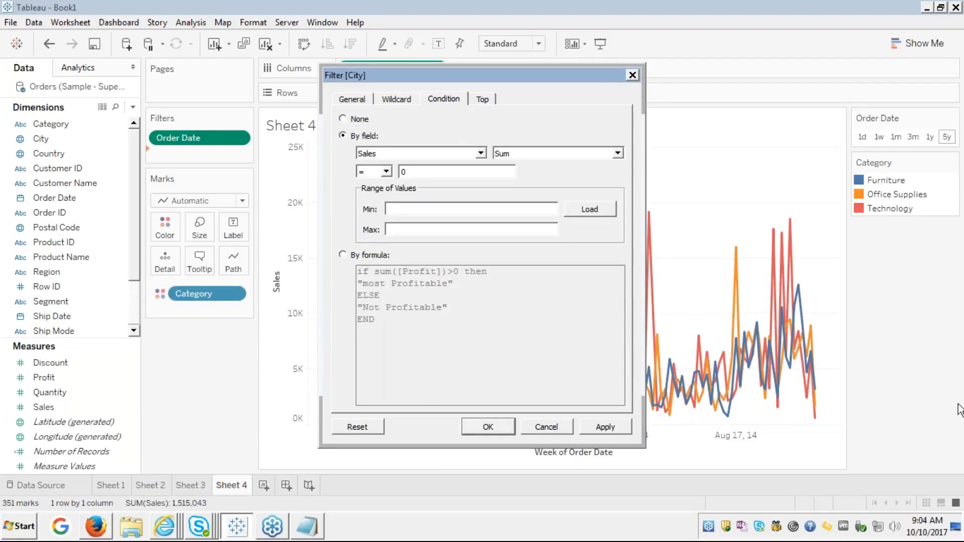
left_click(957, 419)
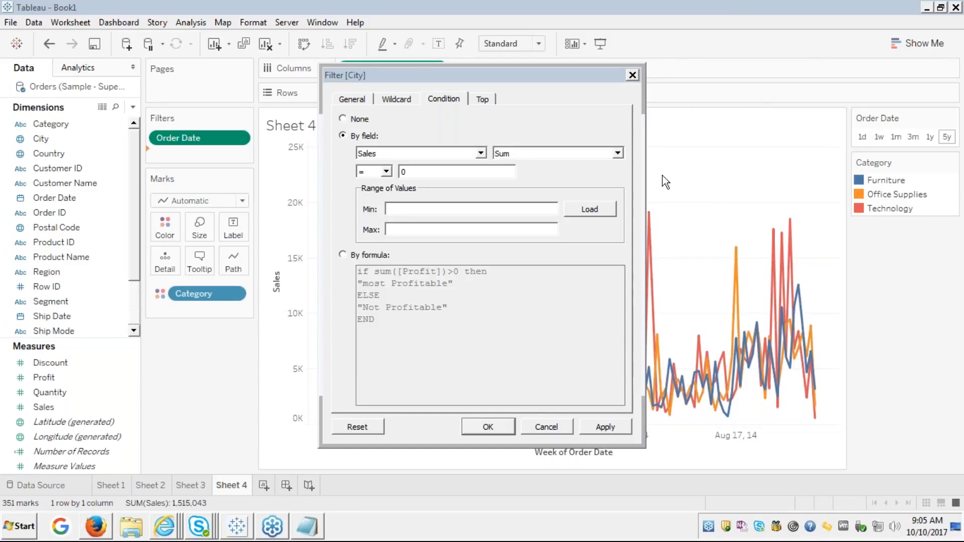
left_click(544, 426)
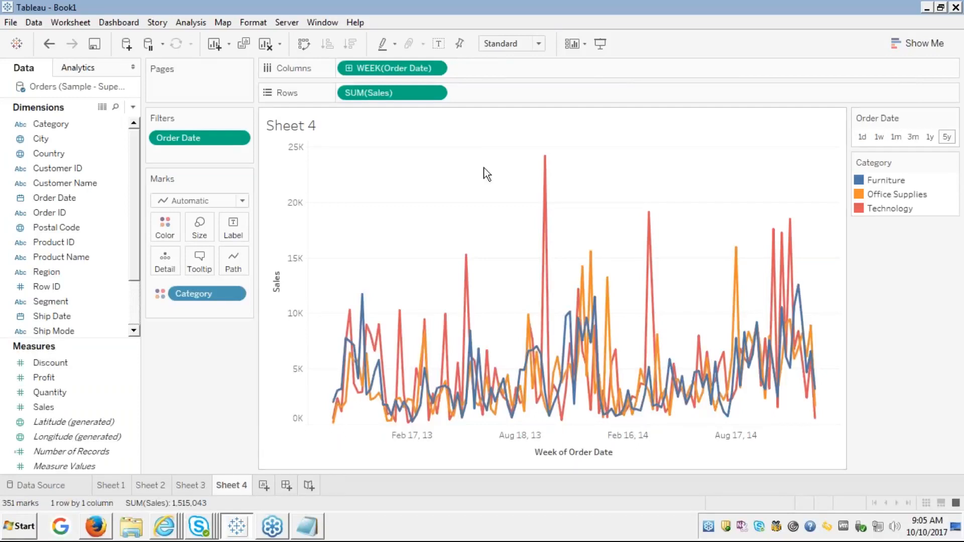
Hide the Order Date filter control on Sheet 4 and turn its display back on.
right_click(209, 140)
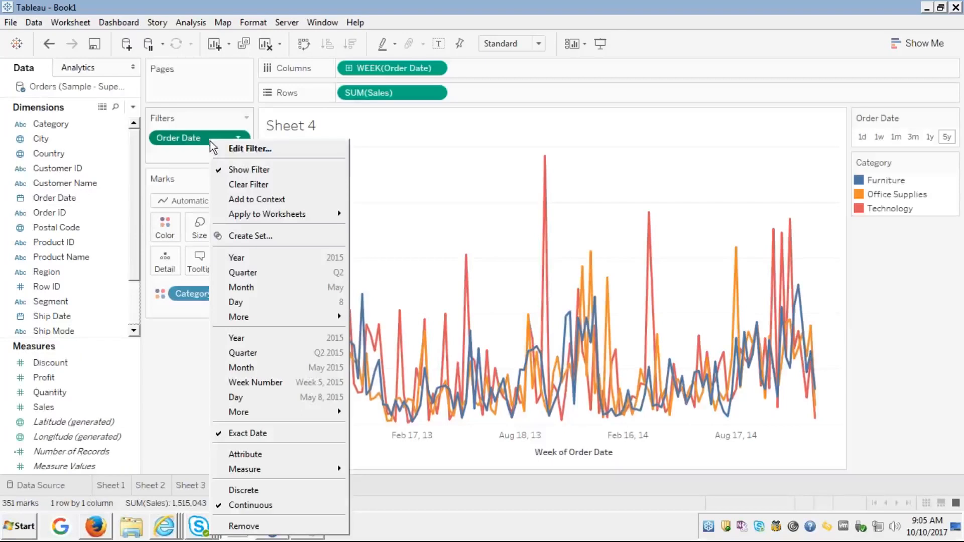
left_click(240, 169)
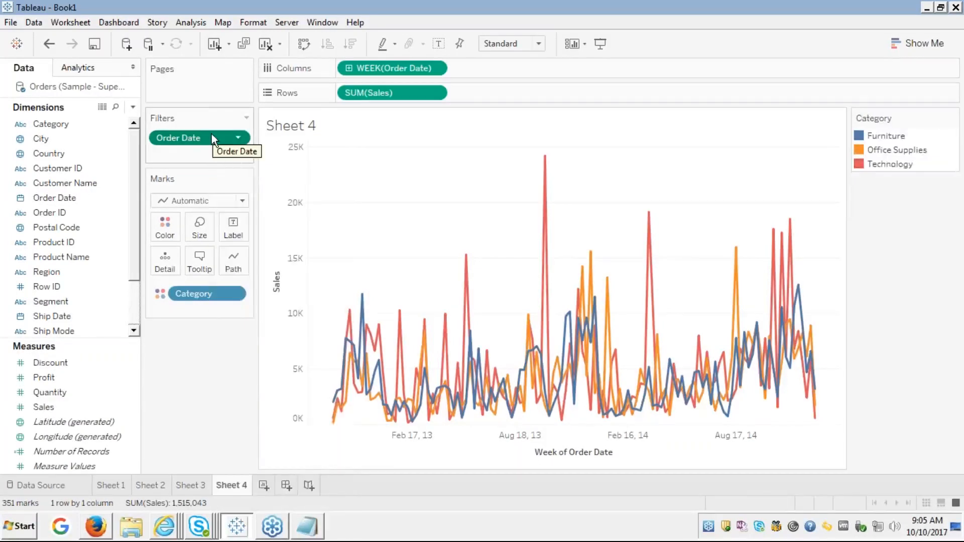
right_click(212, 134)
left_click(242, 164)
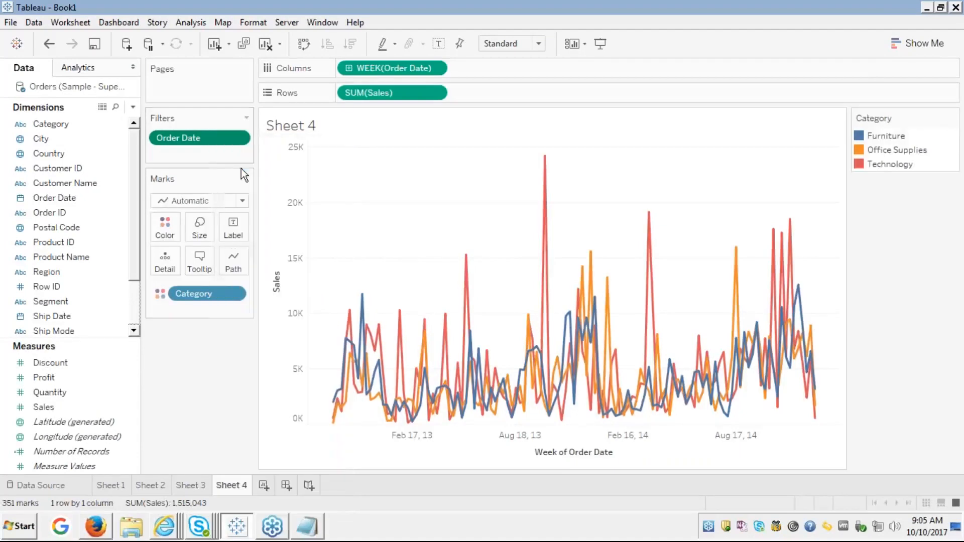